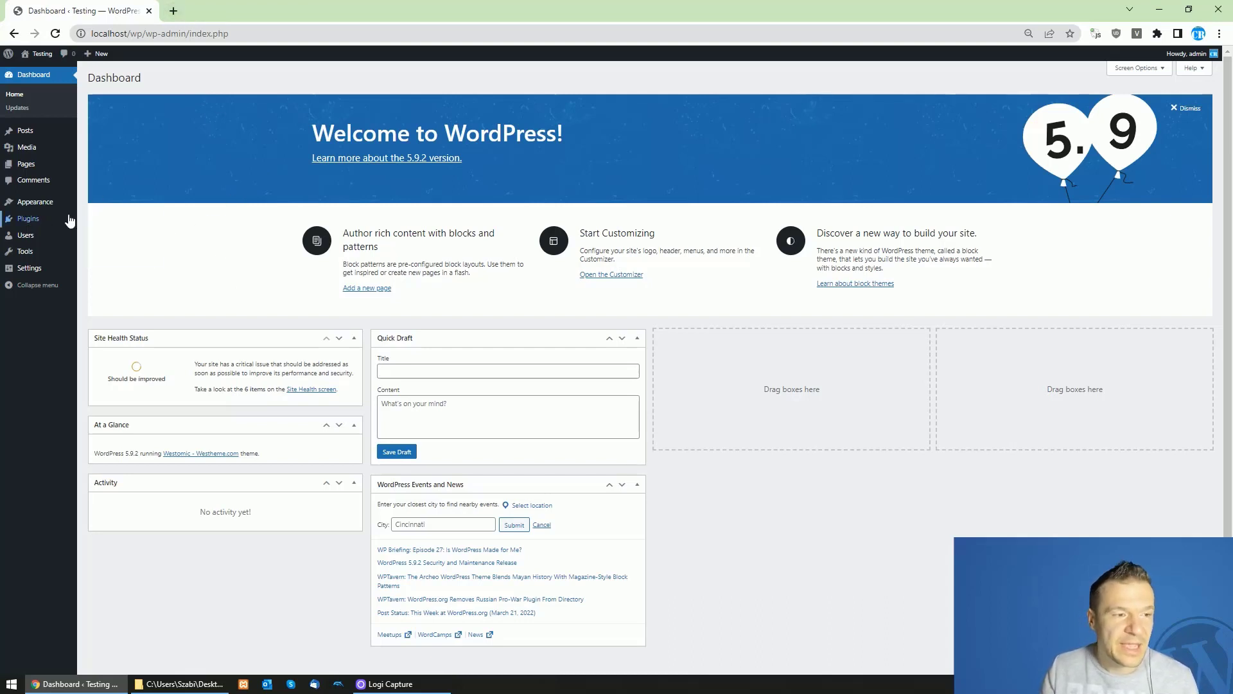
# Step: Open the Panda news reader site in a new browser tab, view it, and close it to return to the WordPress dashboard
pyautogui.click(172, 11)
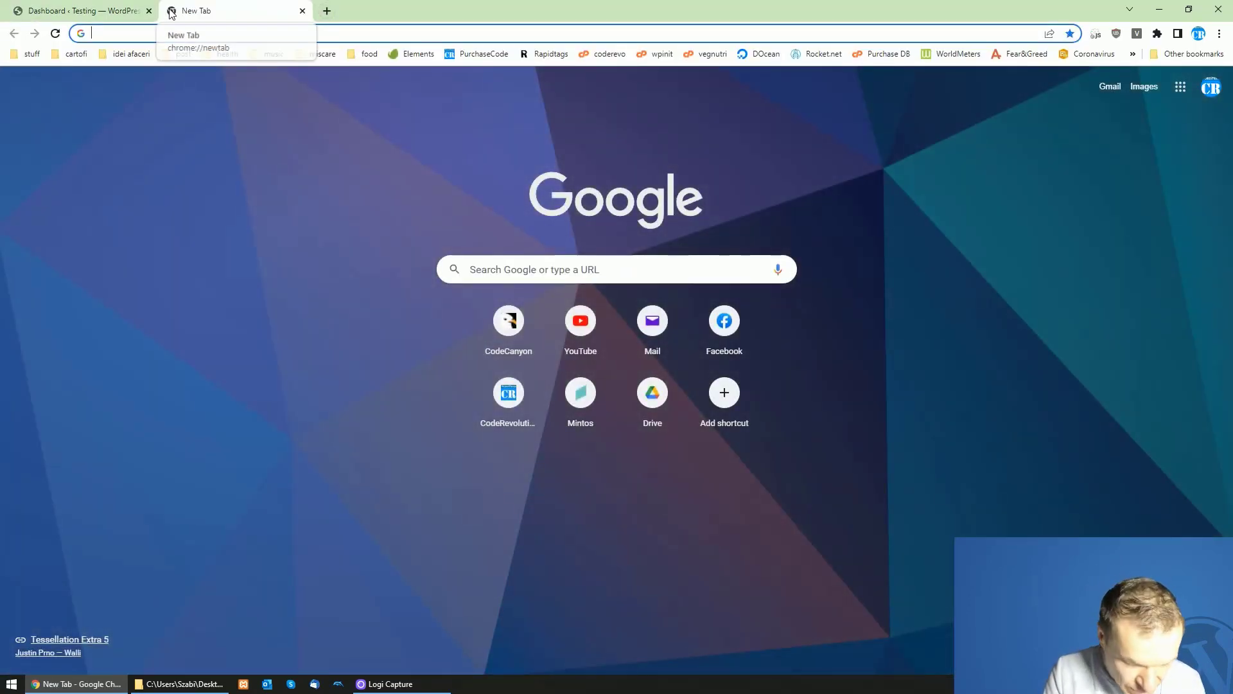
pyautogui.write('panda')
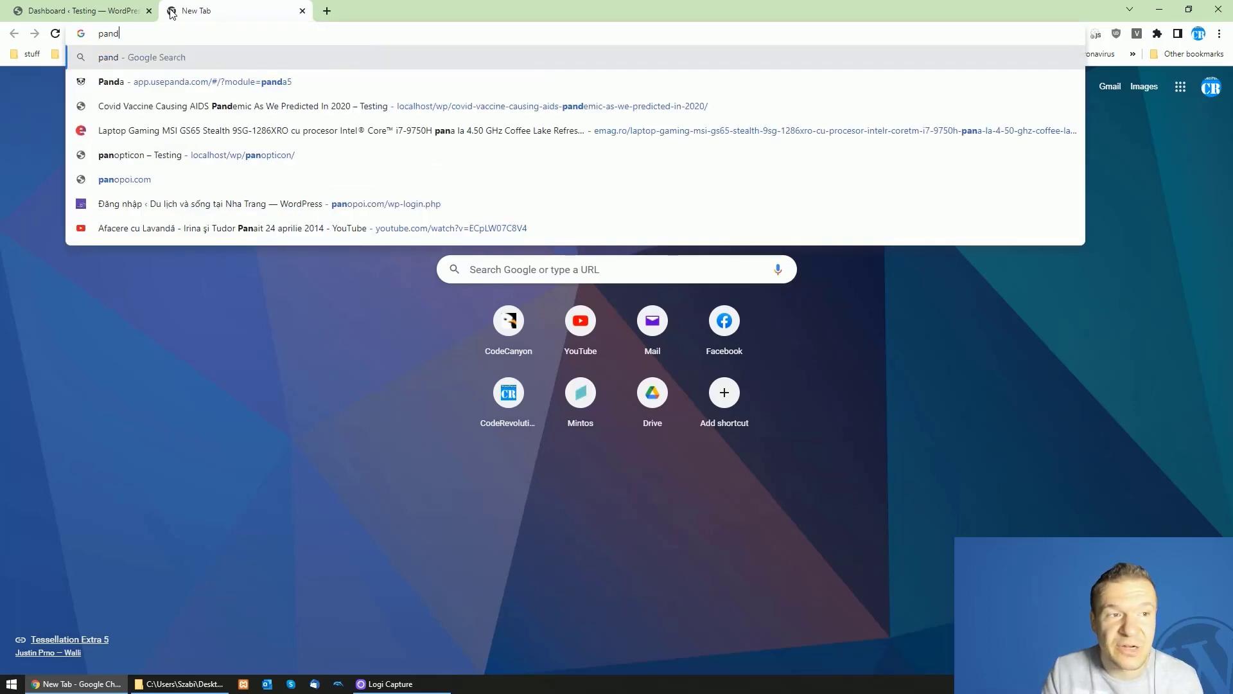
pyautogui.click(193, 220)
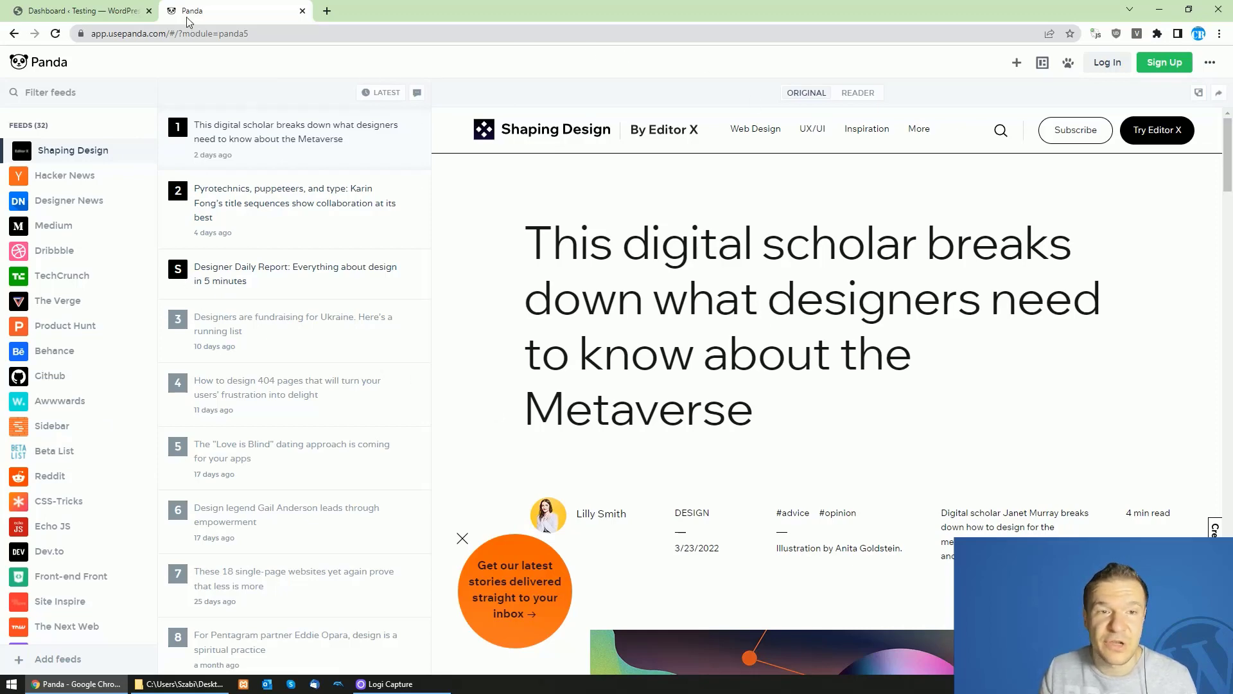
pyautogui.click(96, 11)
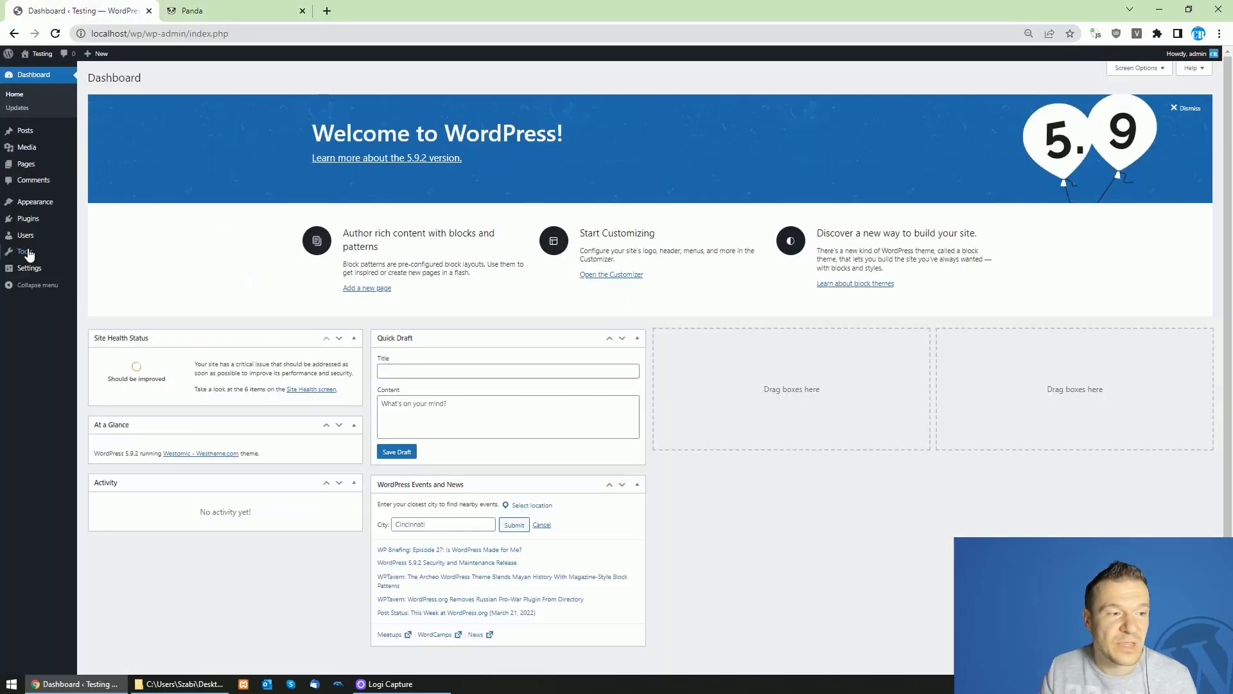
pyautogui.click(302, 11)
# Step: Open the plugin upload form for adding a new WordPress plugin from a zip file
pyautogui.moveTo(40, 223)
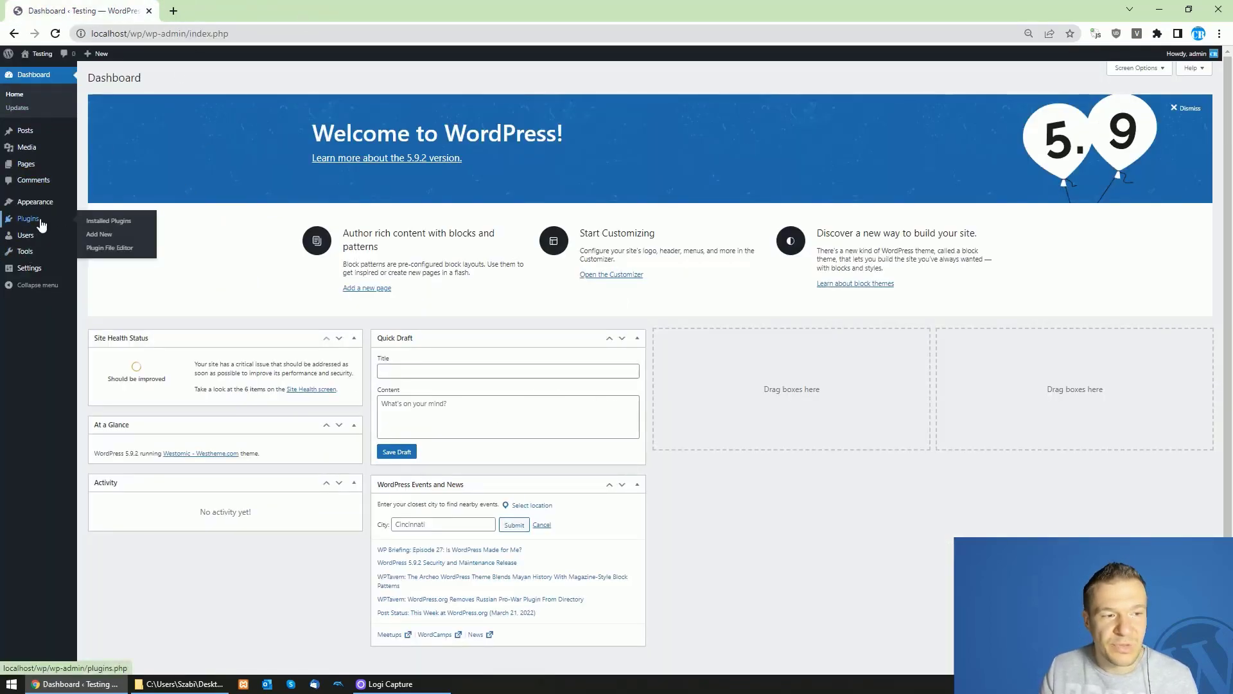
pyautogui.click(102, 236)
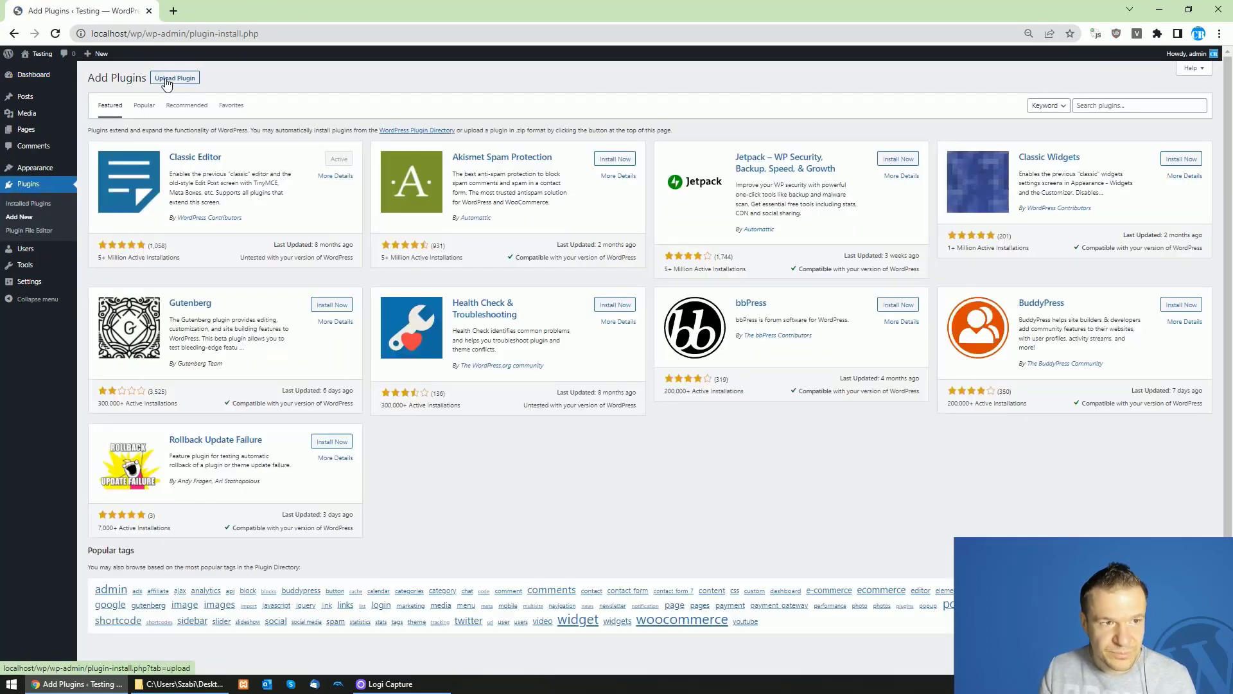
pyautogui.click(171, 78)
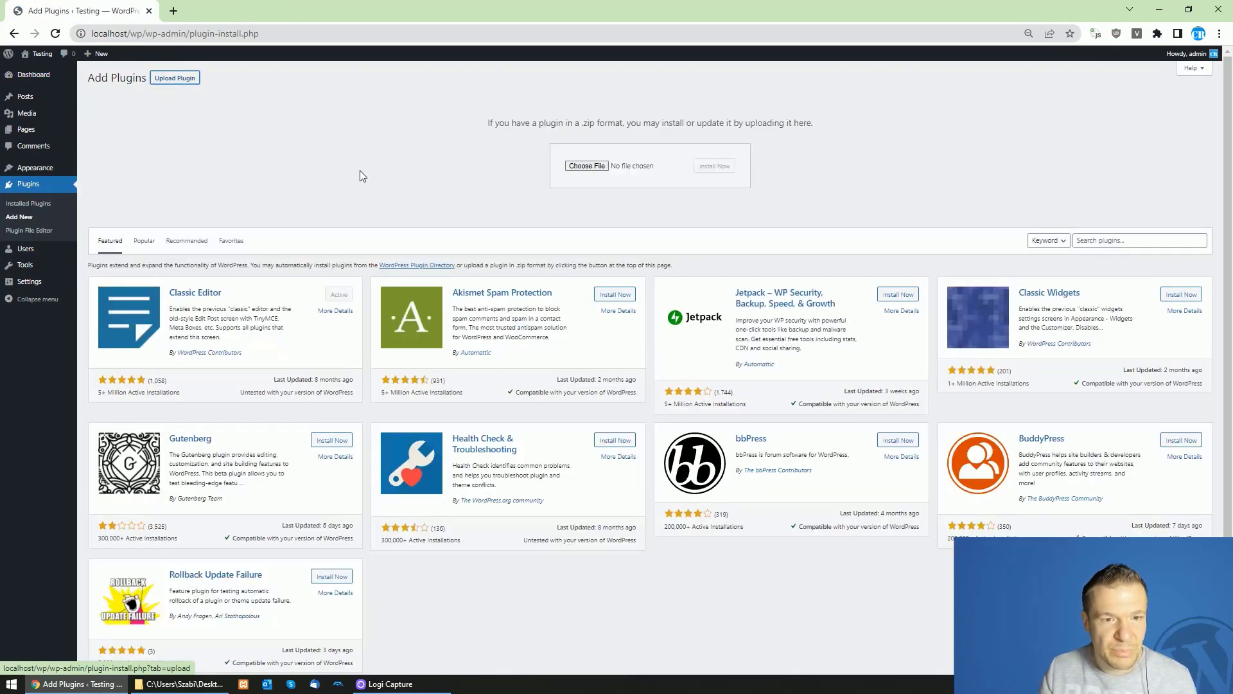
# Step: Install the plugin from ultimate-news-aggregator.zip in the desktop's "ultimate news aggregator" folder and activate it
pyautogui.click(587, 166)
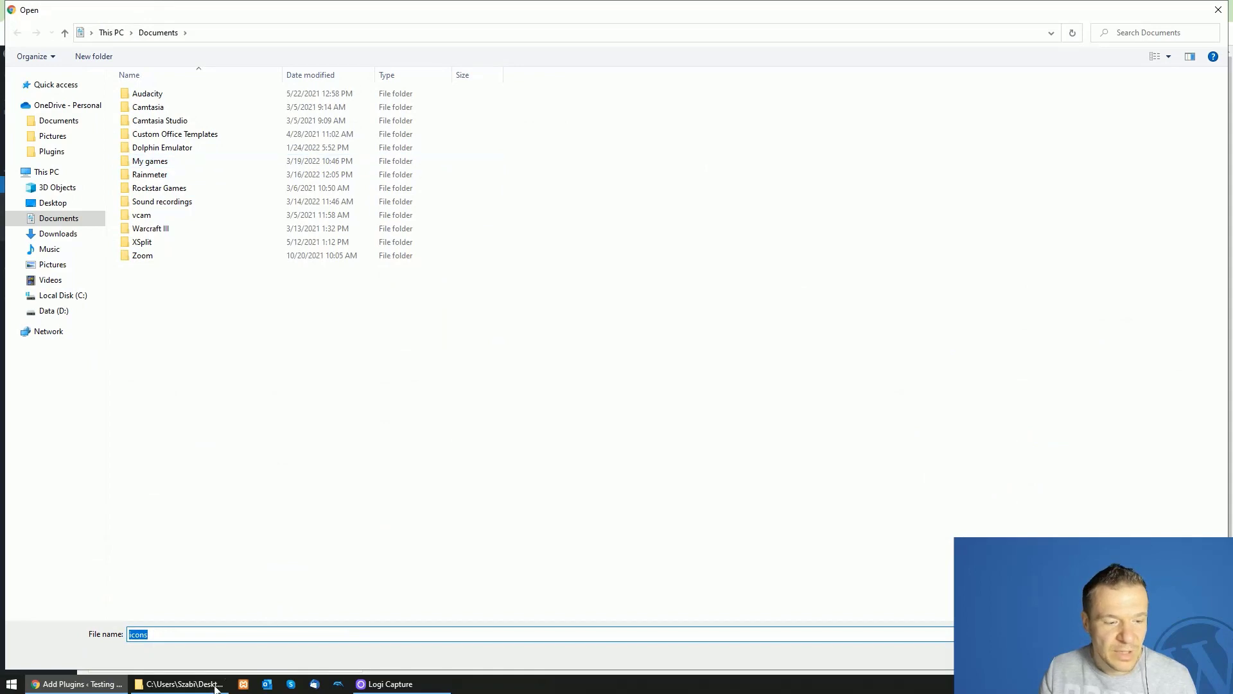
pyautogui.click(216, 685)
pyautogui.click(428, 46)
pyautogui.hotkey('ctrl', 'c')
pyautogui.hotkey('alt', 'Tab')
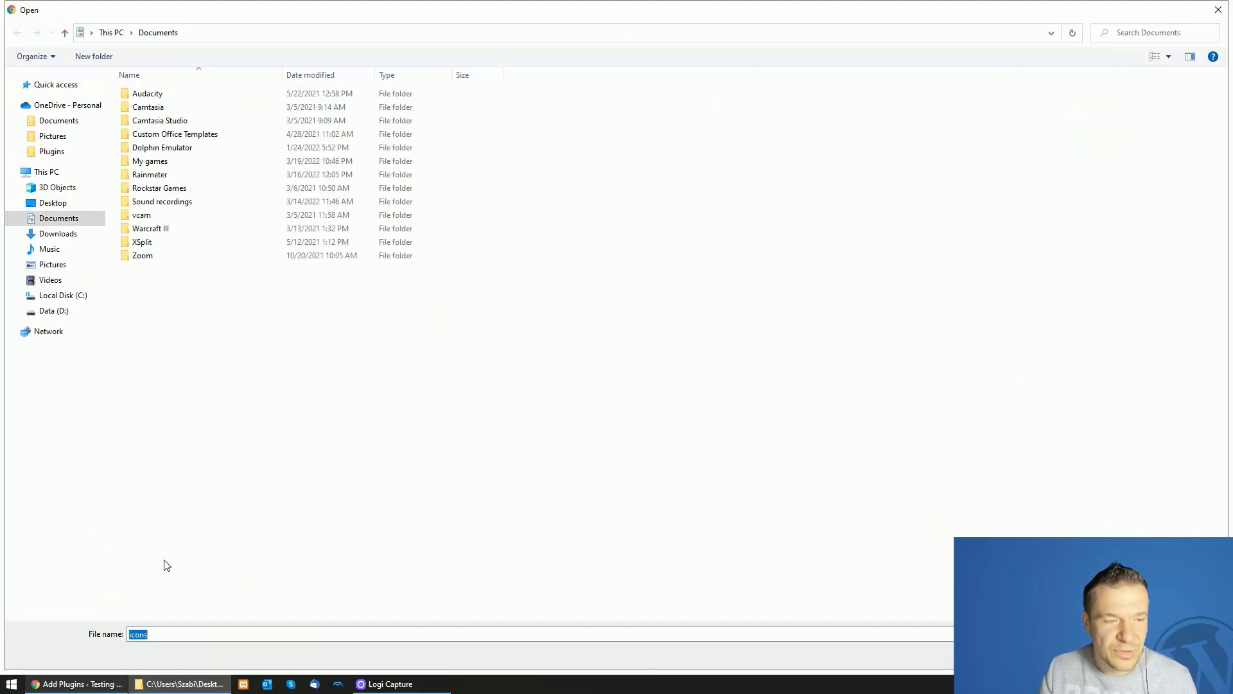
pyautogui.click(320, 36)
pyautogui.hotkey('ctrl', 'v')
pyautogui.press('Return')
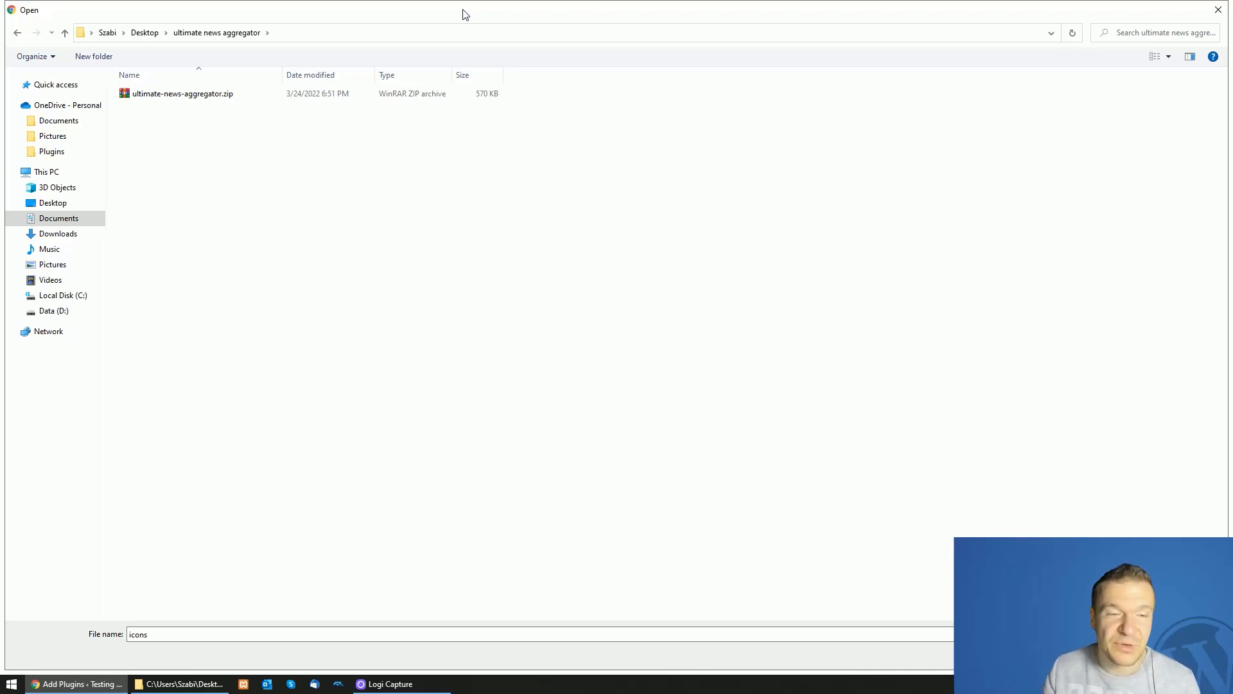
pyautogui.doubleClick(223, 96)
pyautogui.click(715, 165)
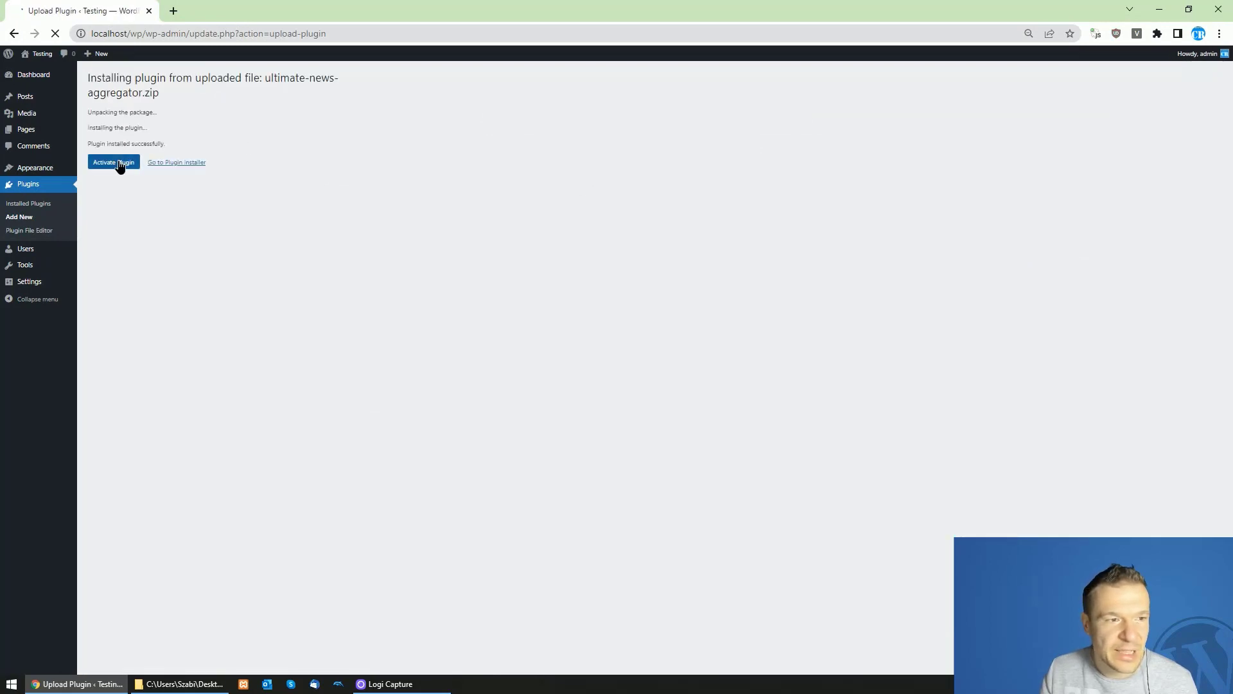
pyautogui.click(120, 163)
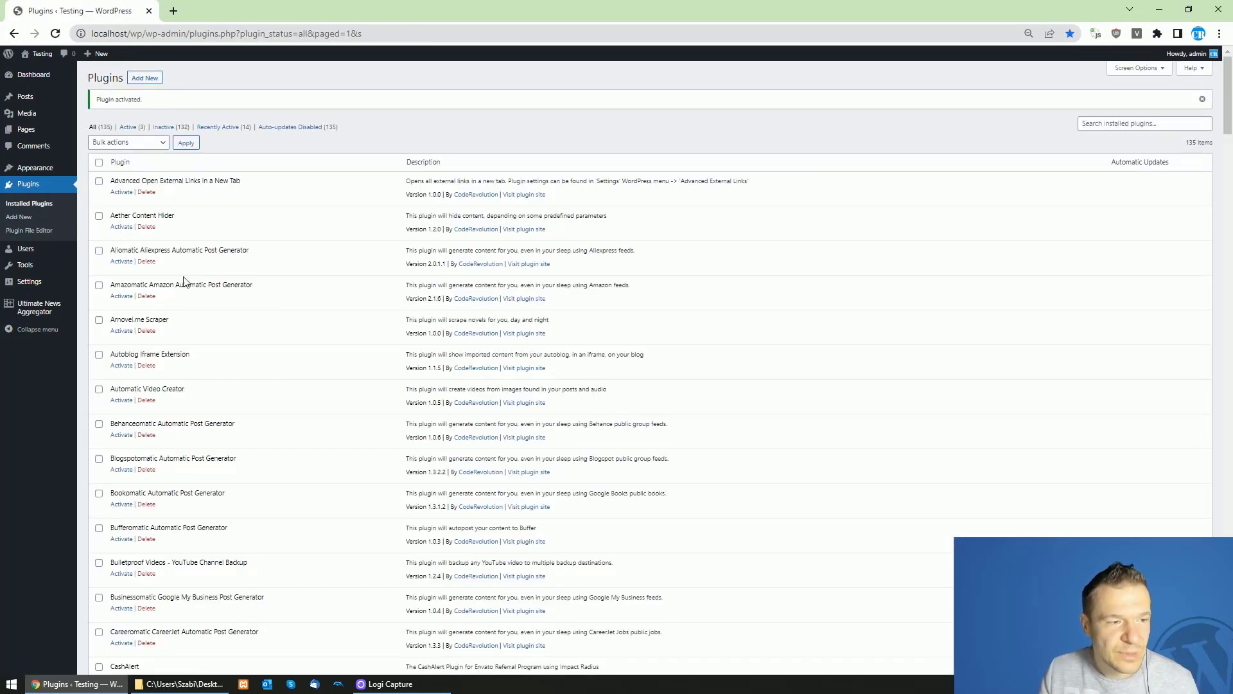
# Step: Start a new Ultimate News Aggregator source and examine its feed URL, Active By Default and maximum news items settings
pyautogui.click(33, 316)
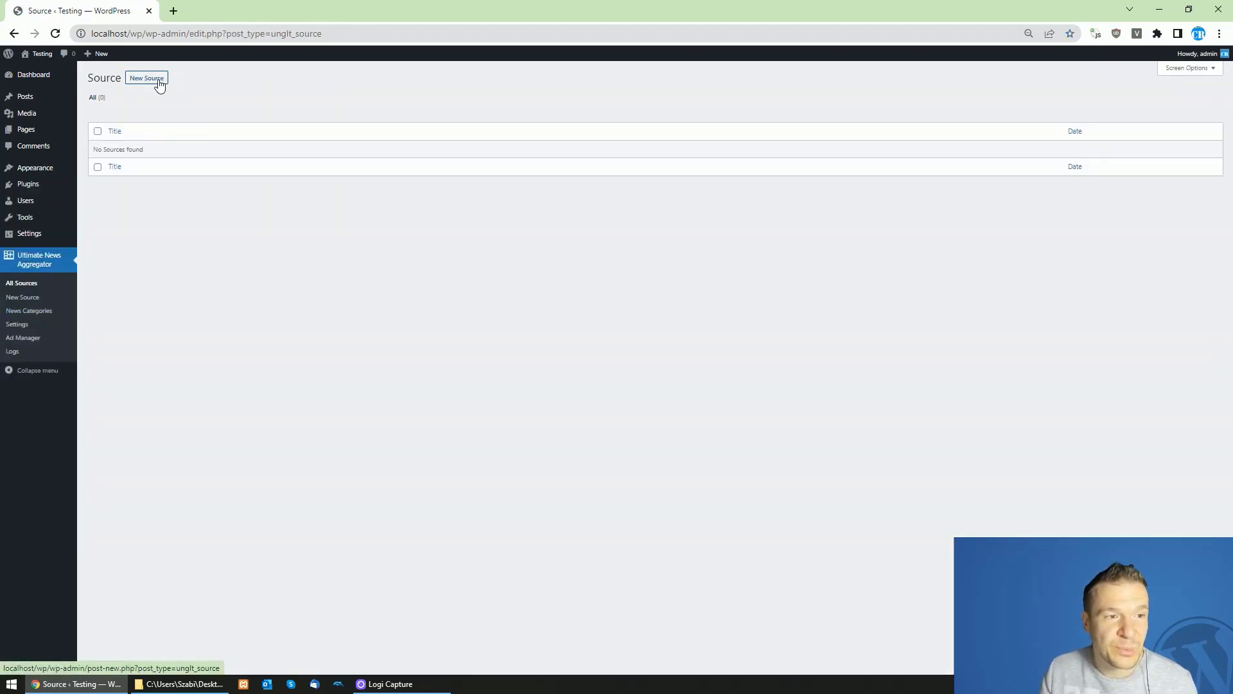
pyautogui.click(147, 79)
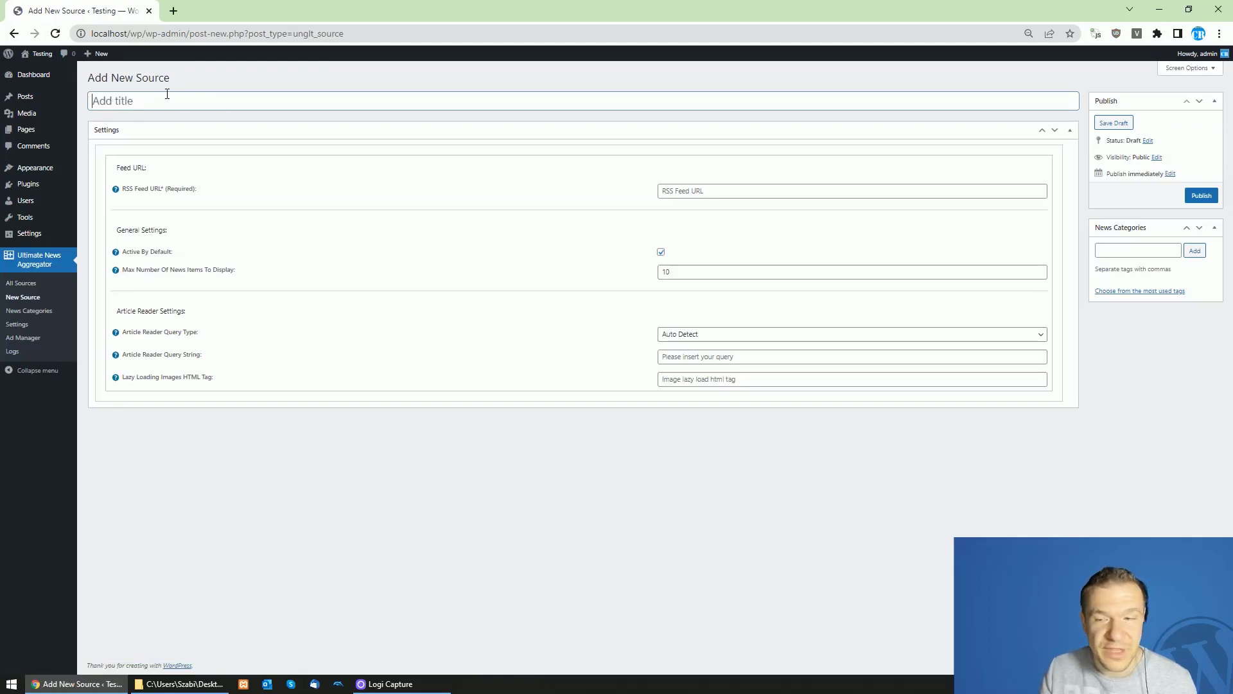
pyautogui.click(689, 194)
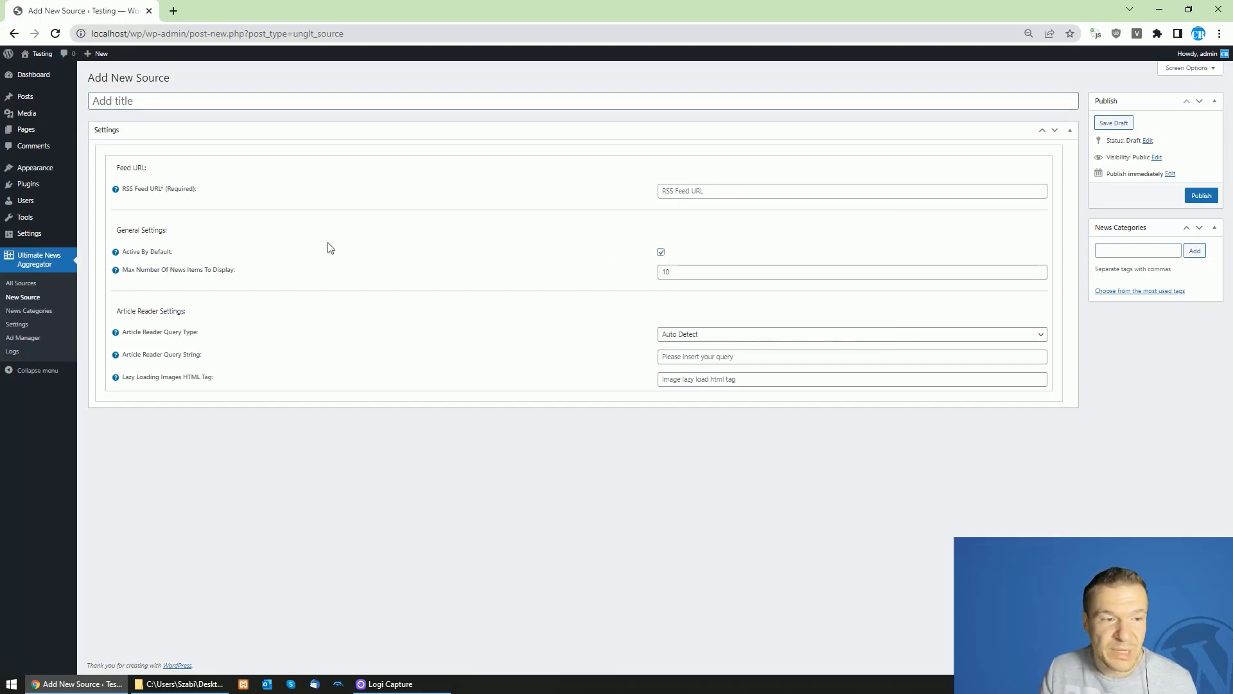
pyautogui.click(661, 253)
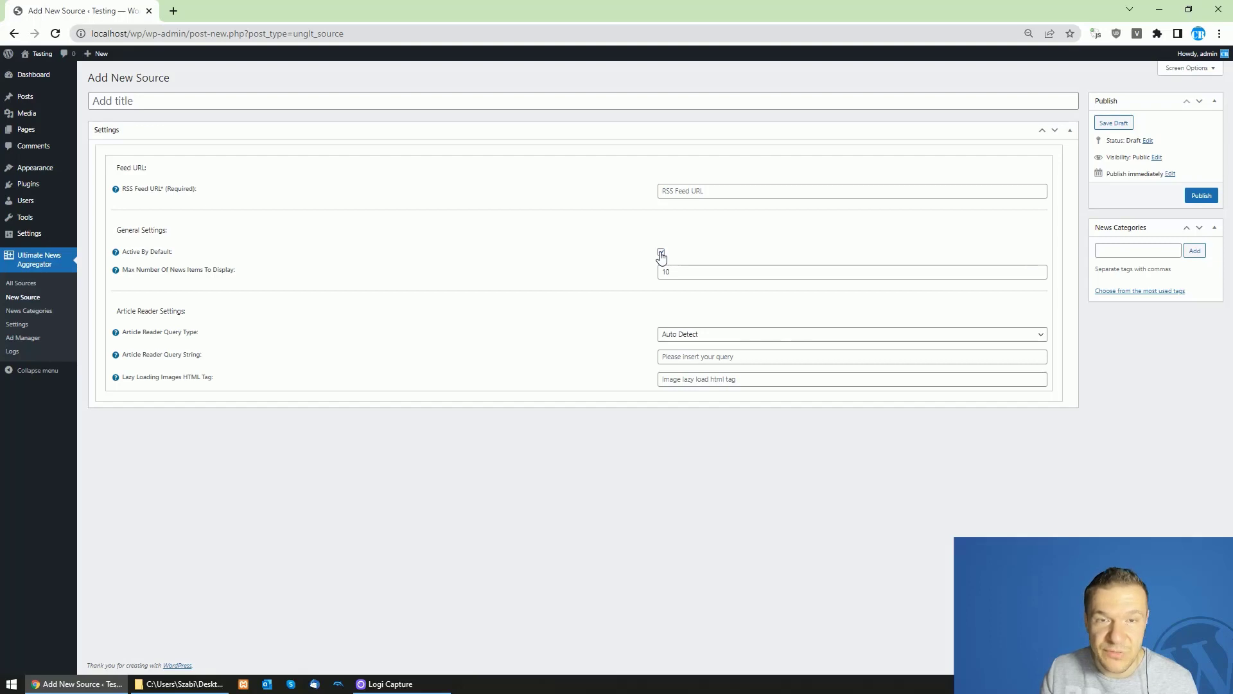
pyautogui.click(662, 252)
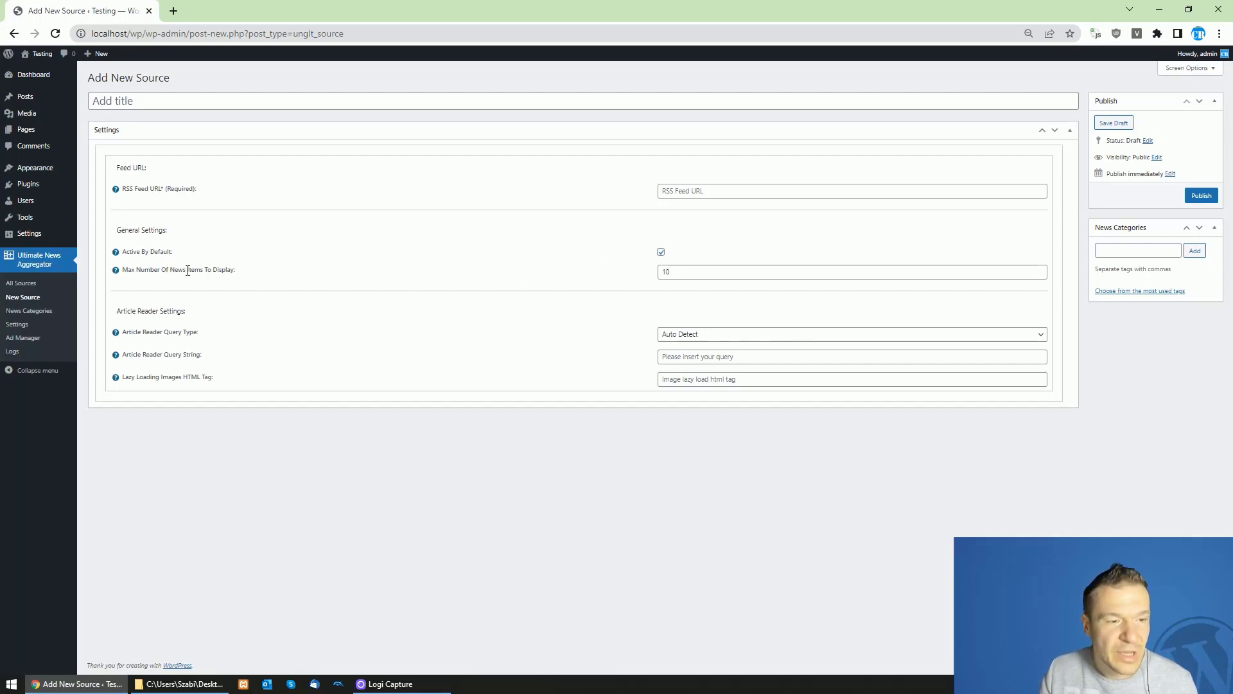
pyautogui.doubleClick(673, 274)
pyautogui.click(599, 284)
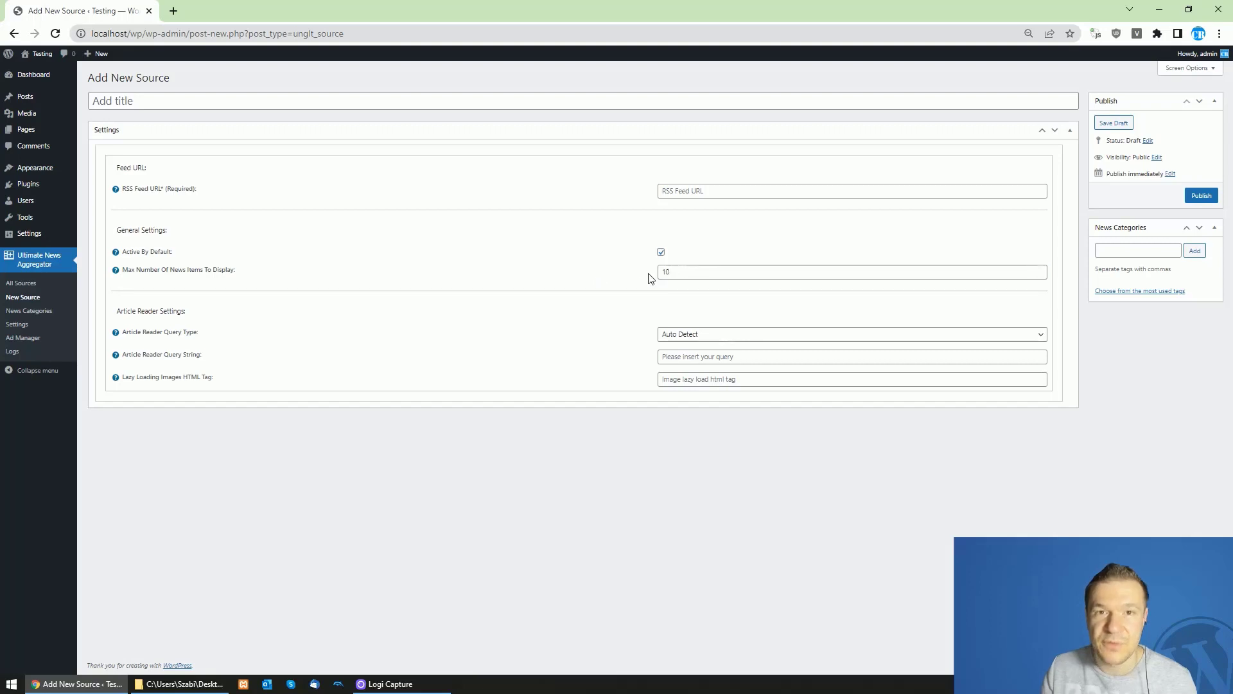
pyautogui.doubleClick(695, 277)
pyautogui.click(610, 290)
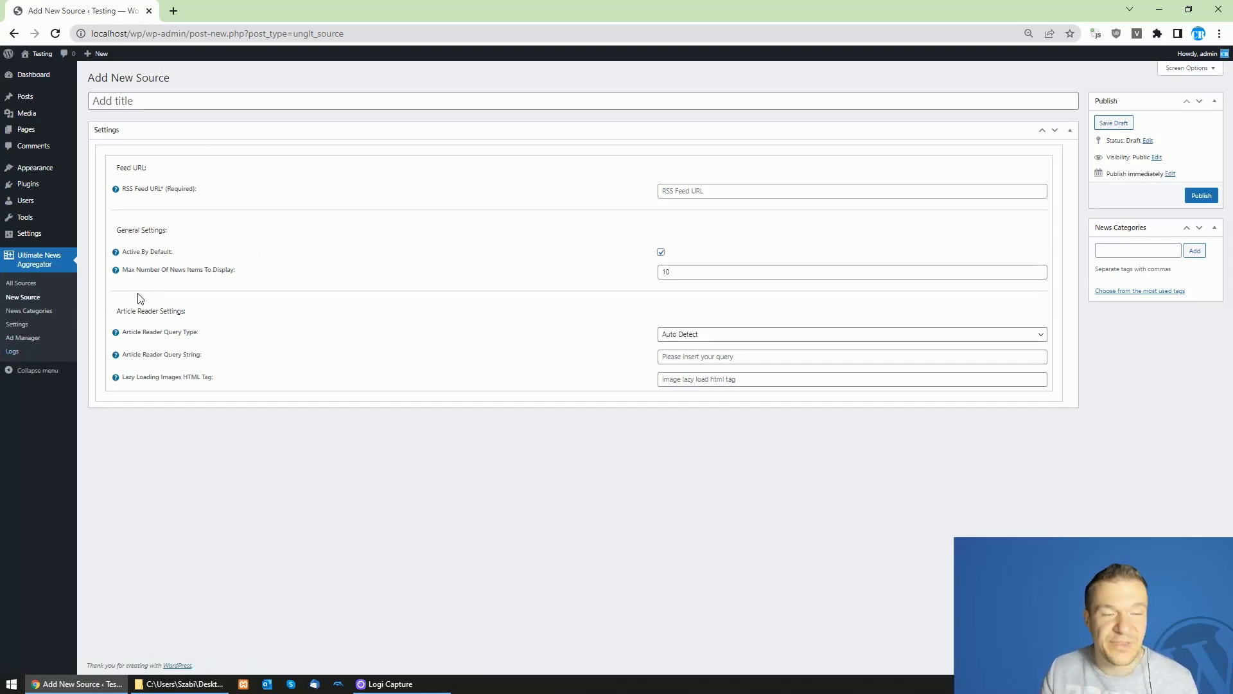
# Step: Open the Ultimate News Aggregator Logs page, and in File Explorer extract ultimate-news-aggregator.zip into its own subfolder
pyautogui.click(23, 358)
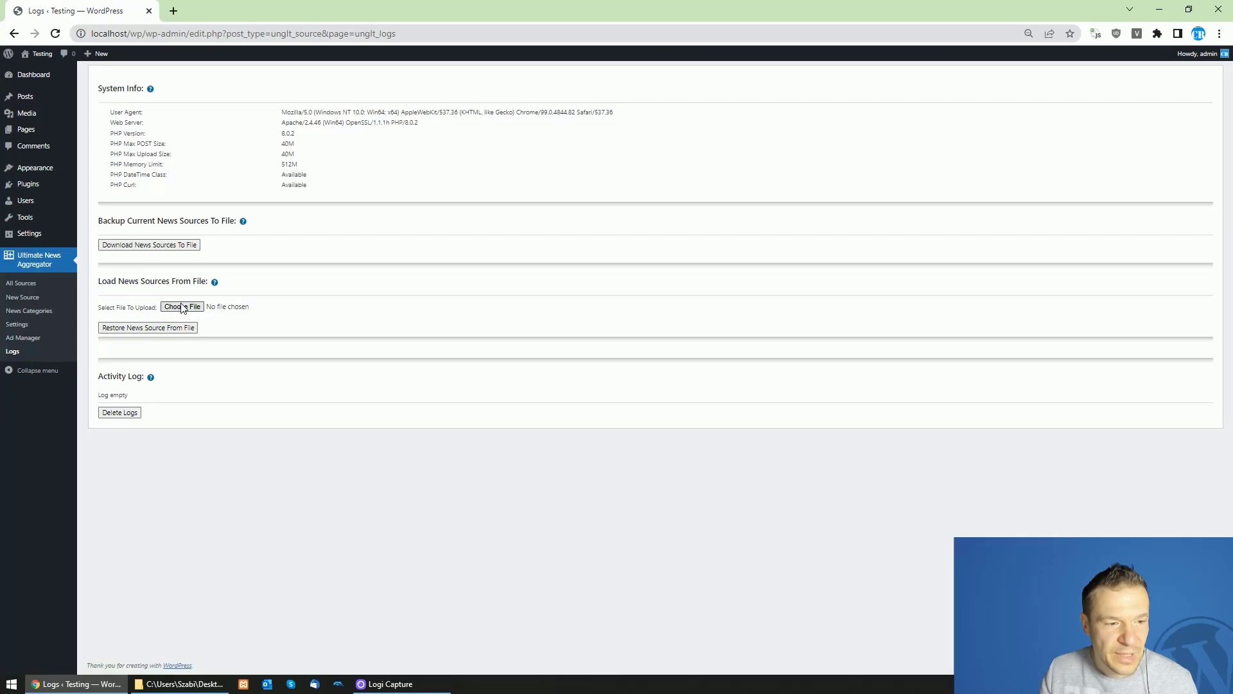
pyautogui.click(180, 683)
pyautogui.click(220, 87)
pyautogui.rightClick(220, 87)
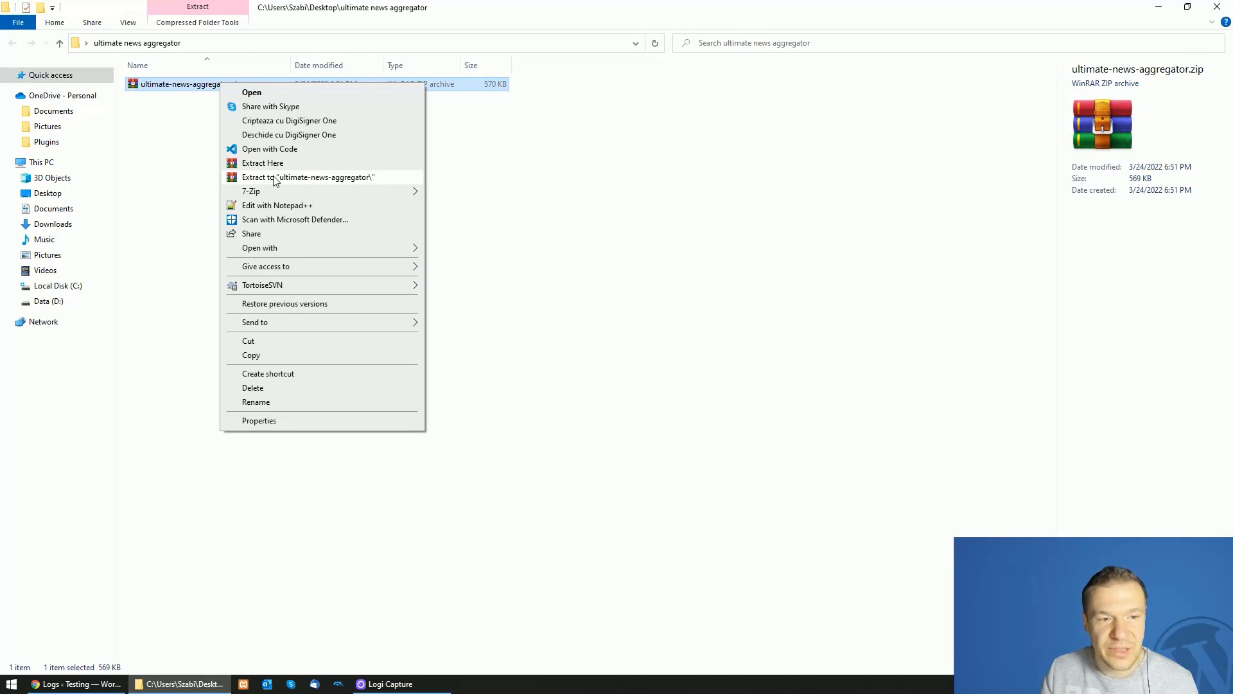
pyautogui.click(275, 177)
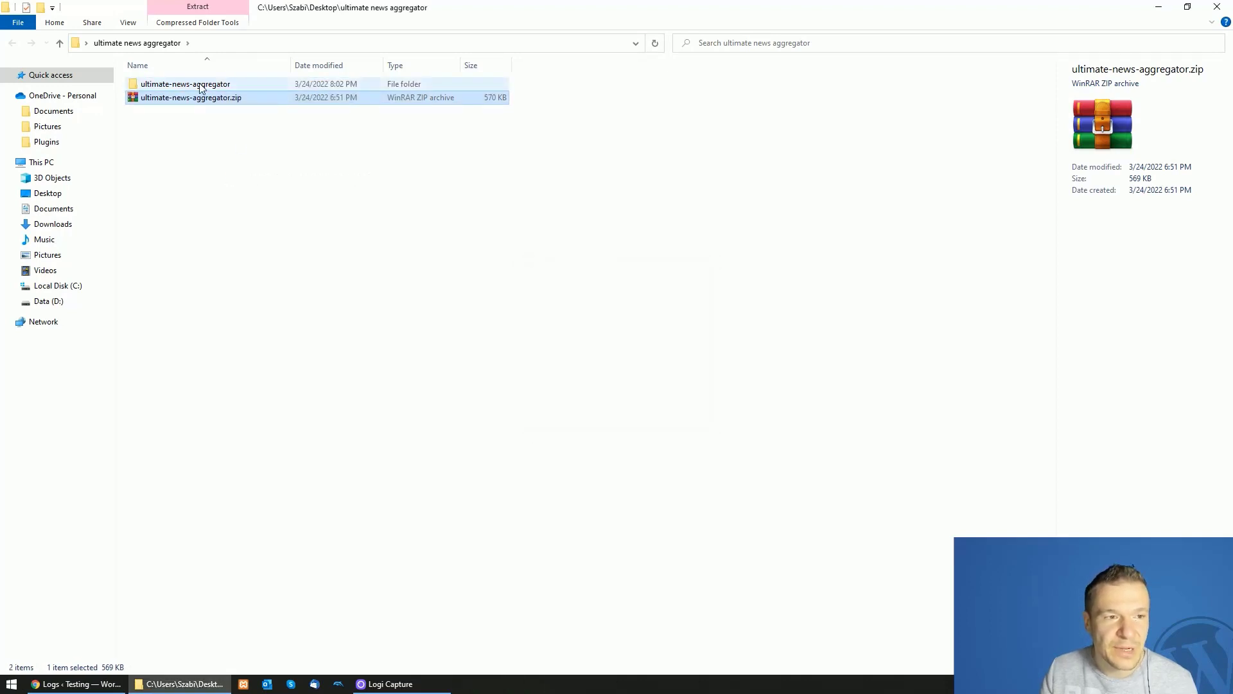
# Step: Locate demo-sources.bak in the extracted inner ultimate-news-aggregator folder and copy that folder's path
pyautogui.doubleClick(200, 88)
pyautogui.doubleClick(195, 85)
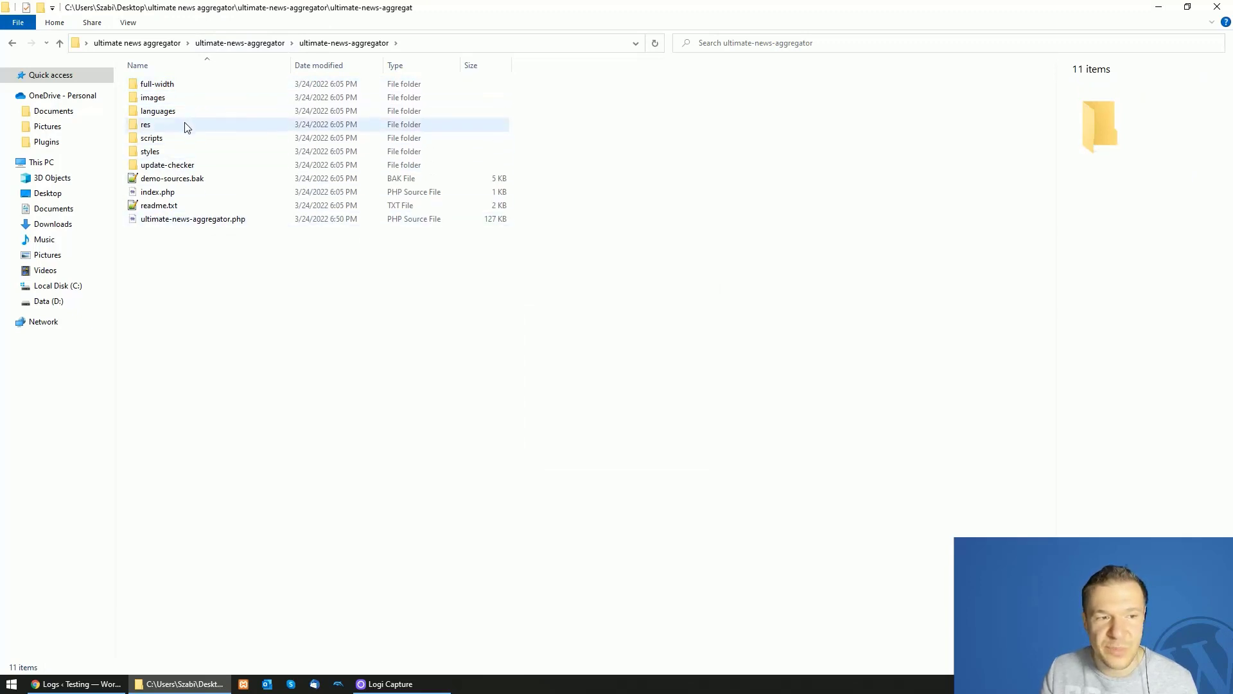
pyautogui.click(156, 179)
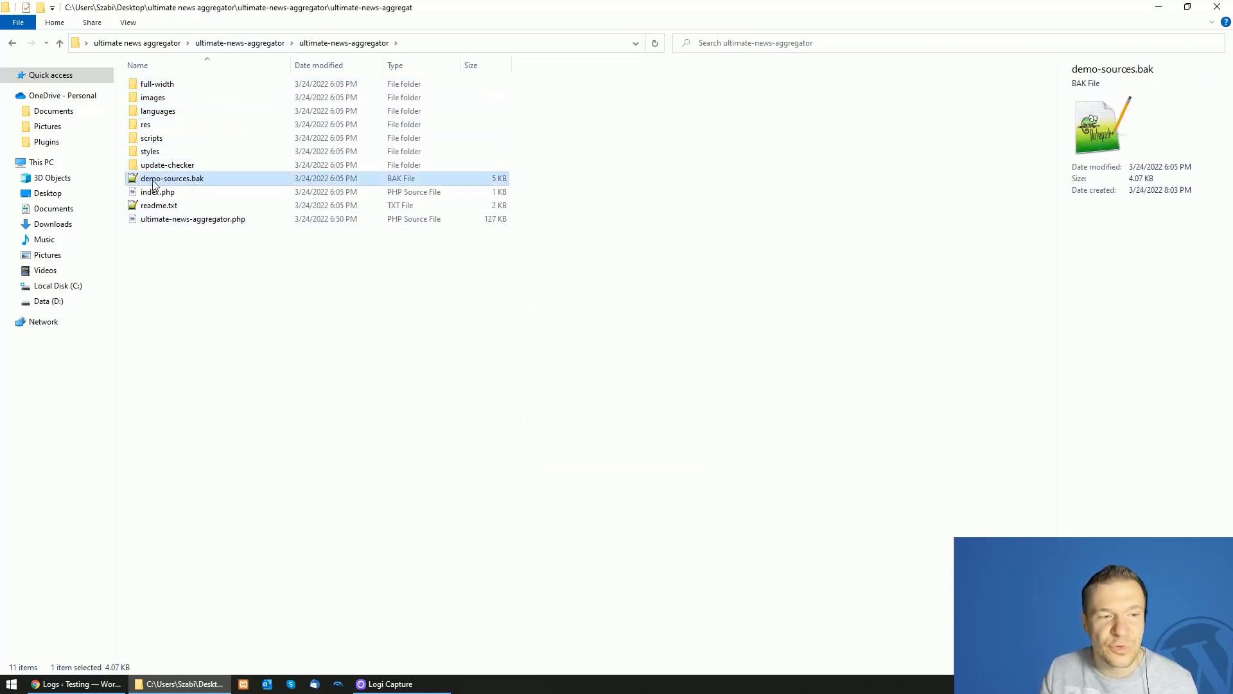
pyautogui.click(417, 44)
pyautogui.hotkey('ctrl', 'c')
# Step: Back in the browser, load the news sources from demo-sources.bak in the extracted plugin folder and confirm the restore
pyautogui.click(76, 684)
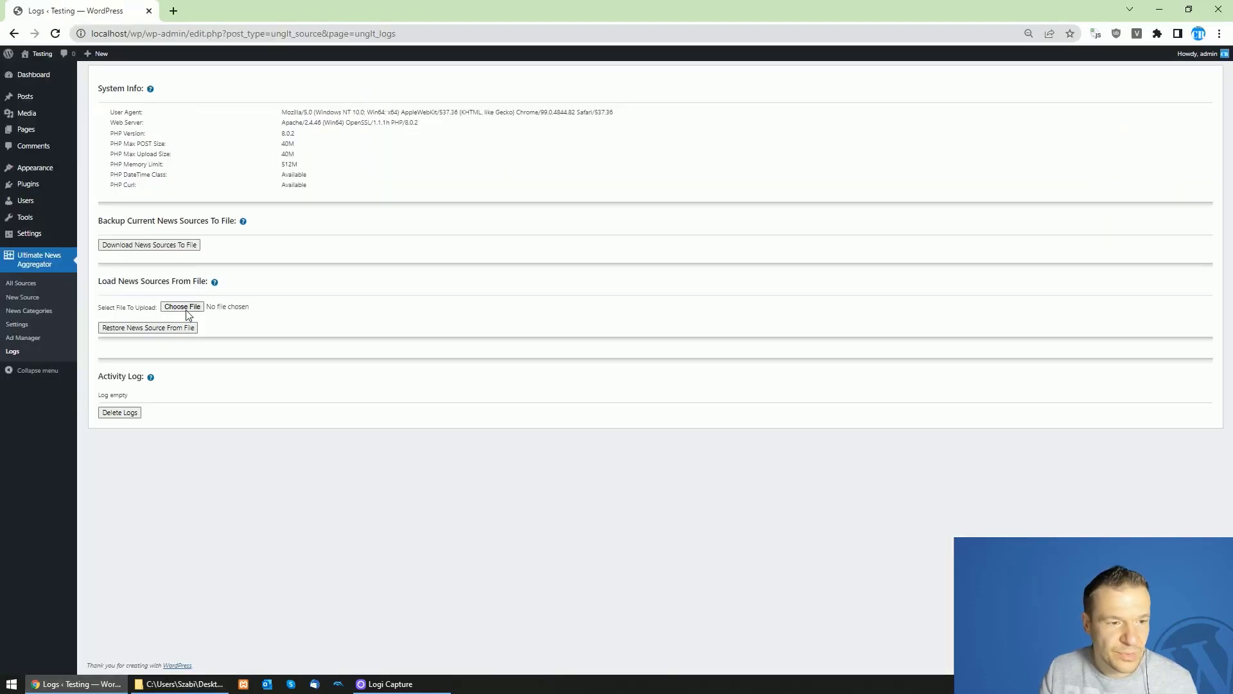
pyautogui.click(183, 306)
pyautogui.click(312, 32)
pyautogui.hotkey('ctrl', 'v')
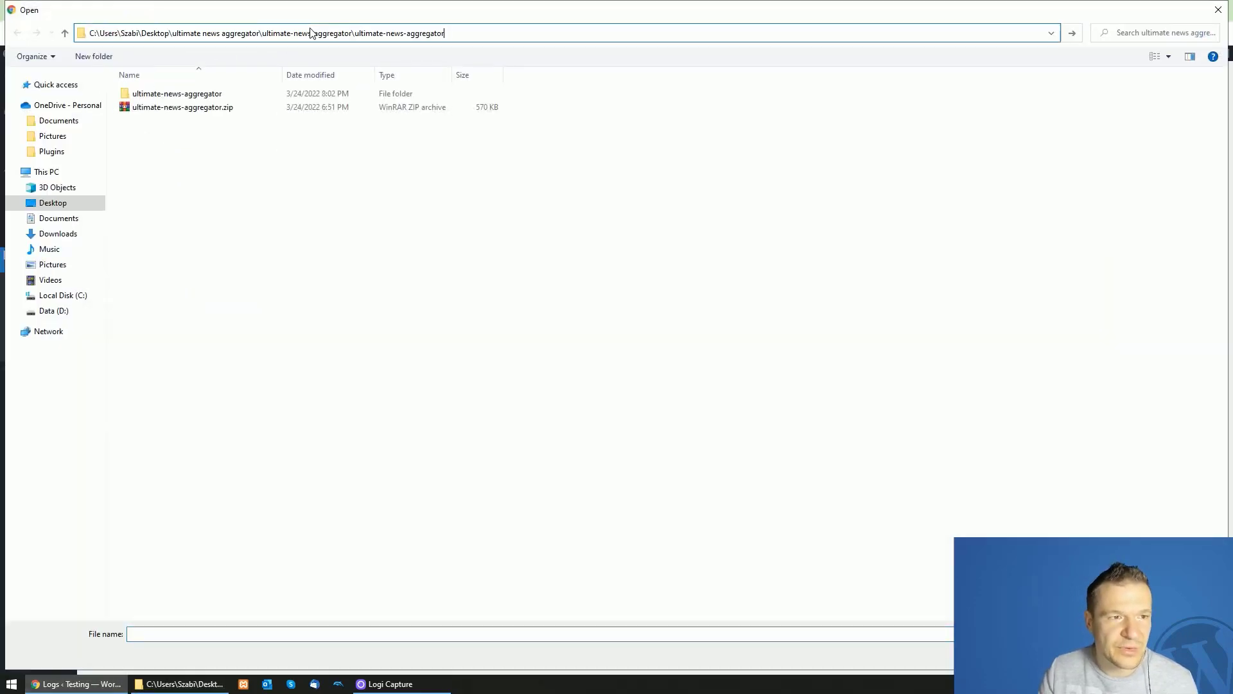
pyautogui.press('Return')
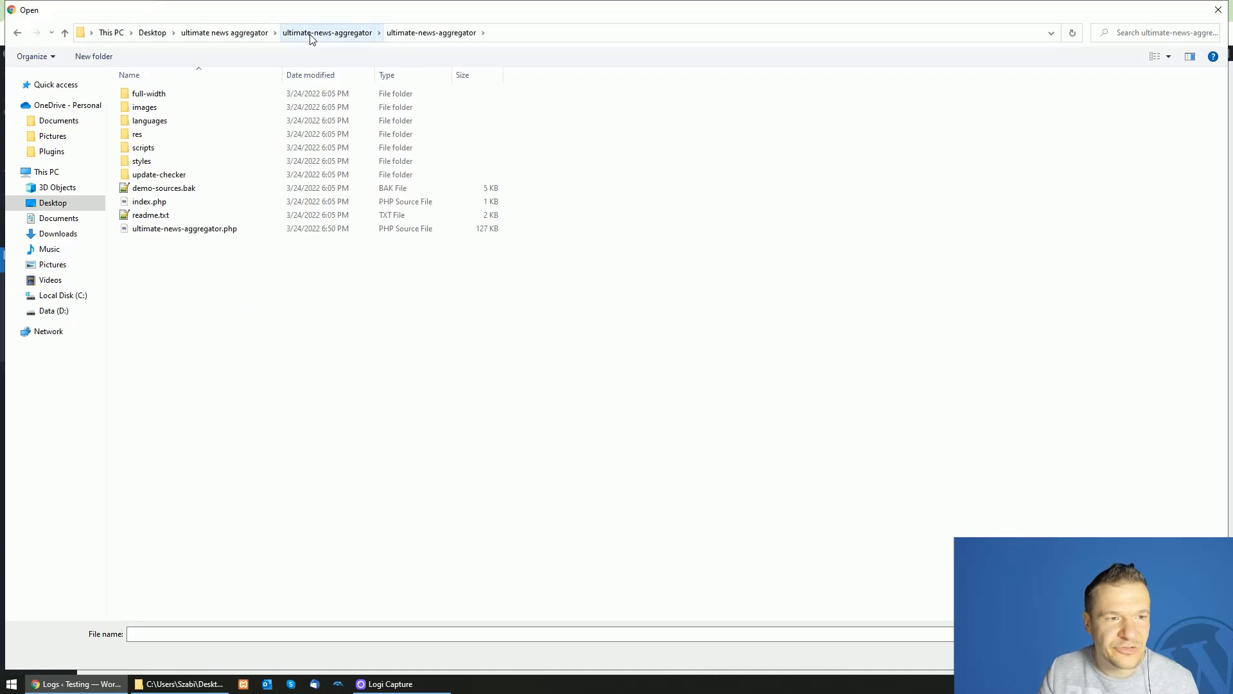
pyautogui.doubleClick(177, 189)
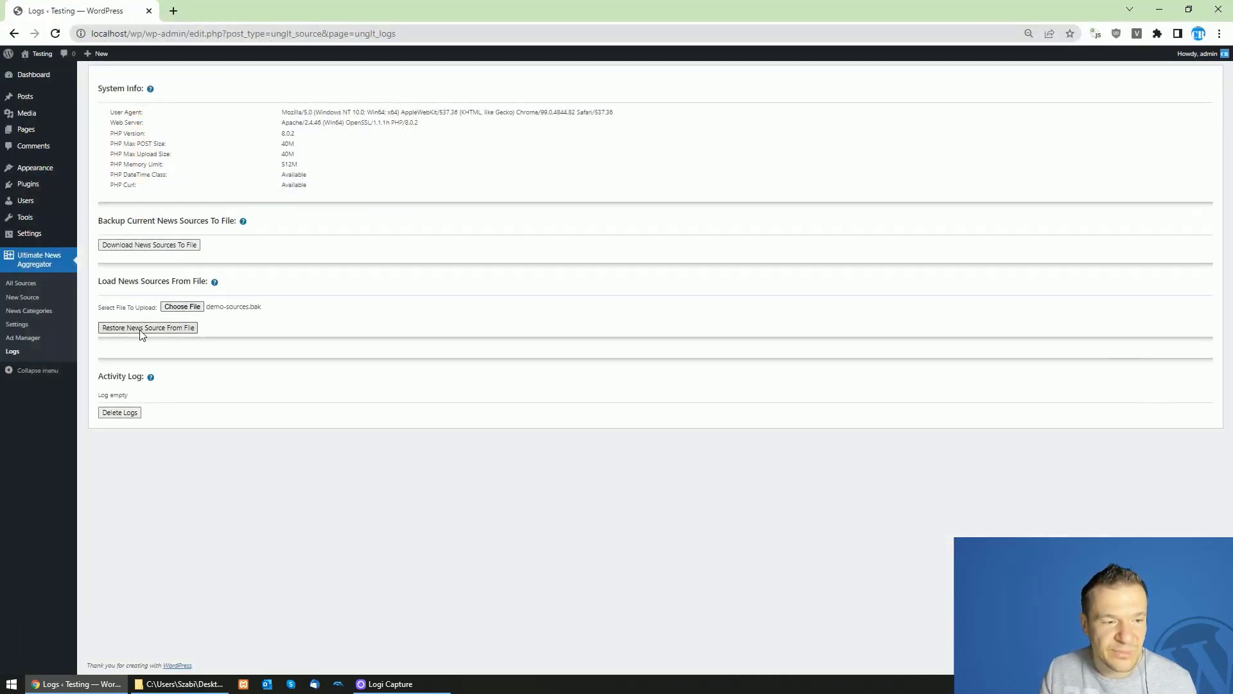
pyautogui.click(124, 331)
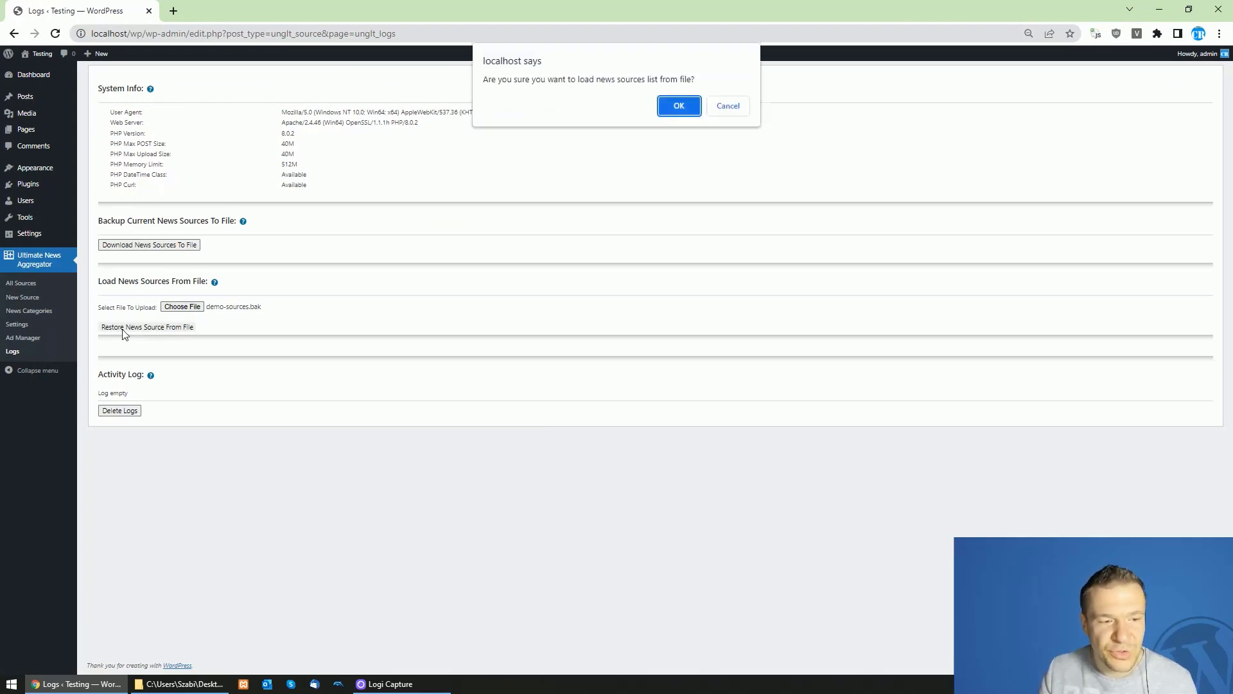
pyautogui.click(677, 113)
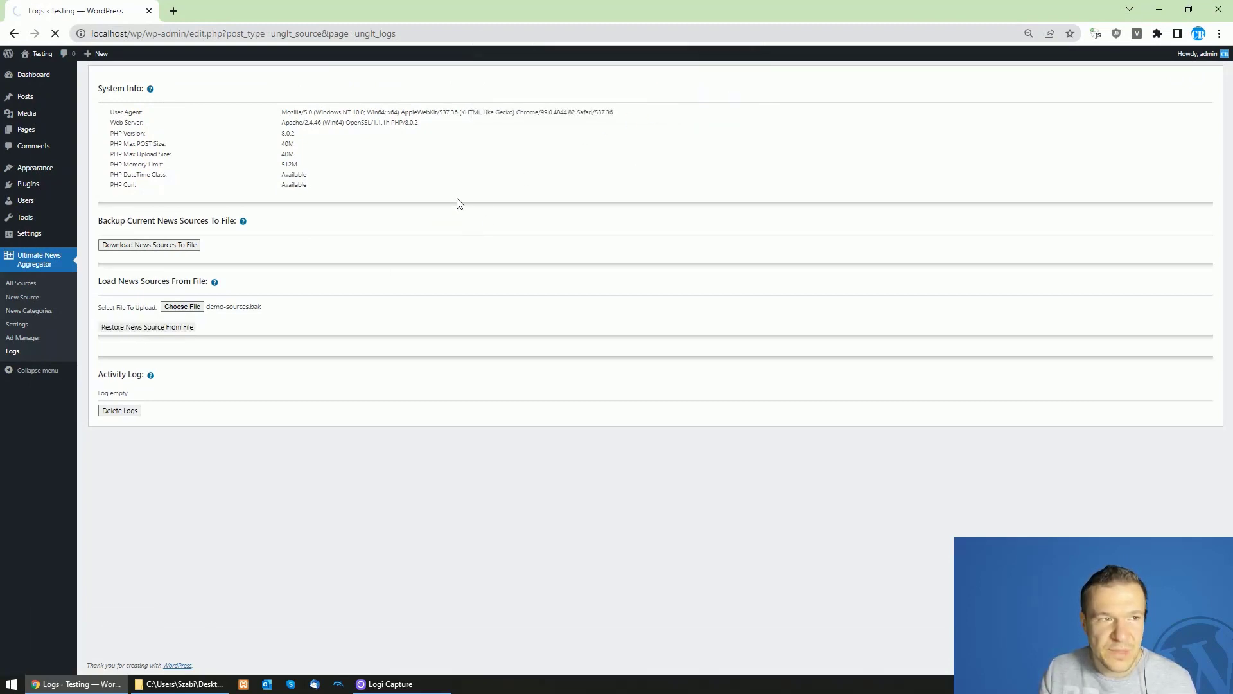
# Step: Review the list of all news sources, examine the BuzzSumo source's settings and category, and return to the plugin's source list
pyautogui.click(22, 285)
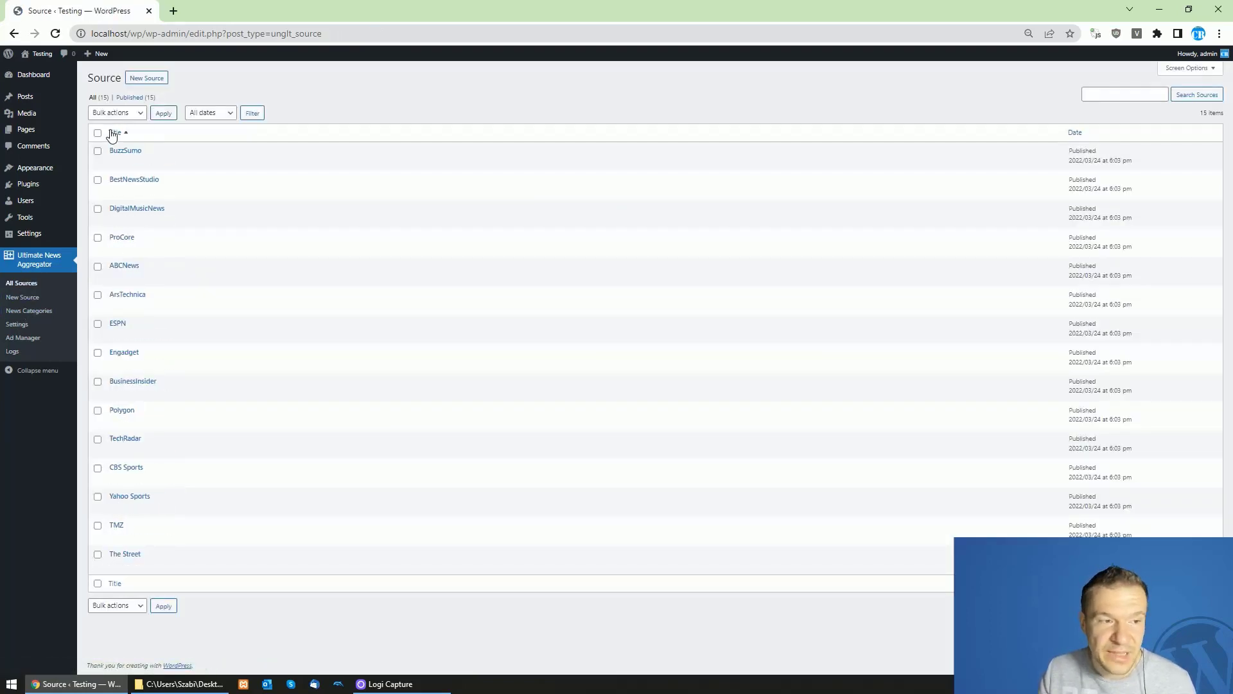
pyautogui.moveTo(127, 152)
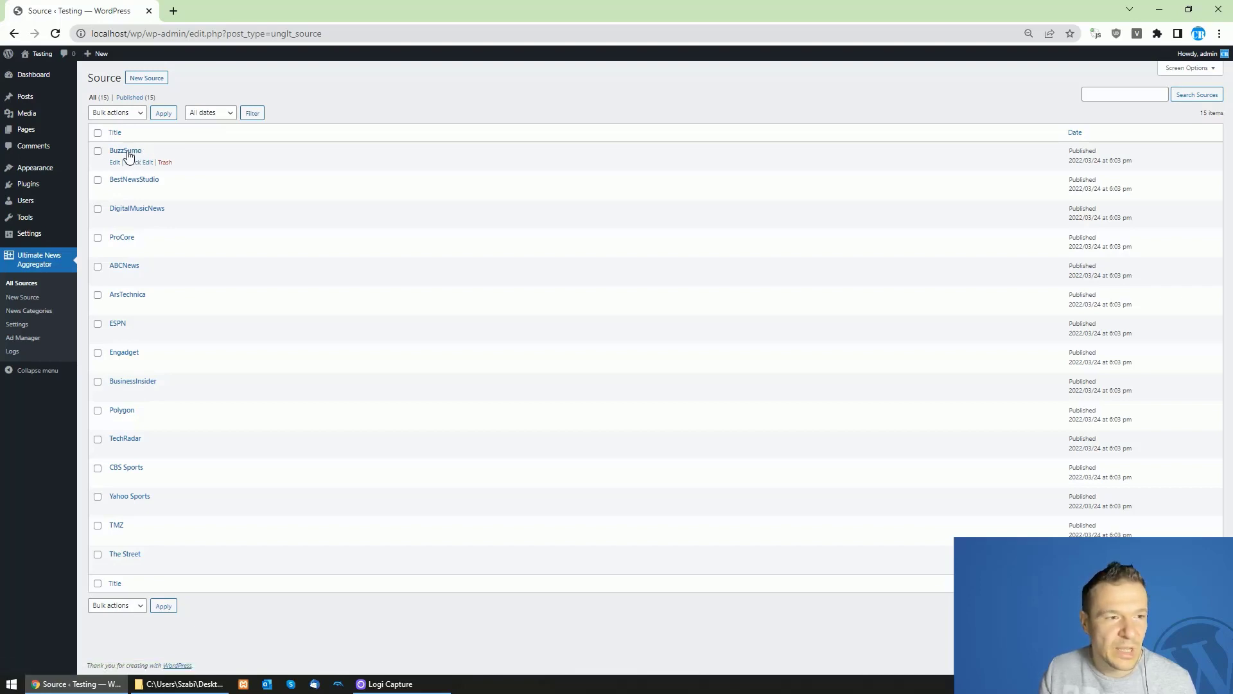
pyautogui.moveTo(122, 210)
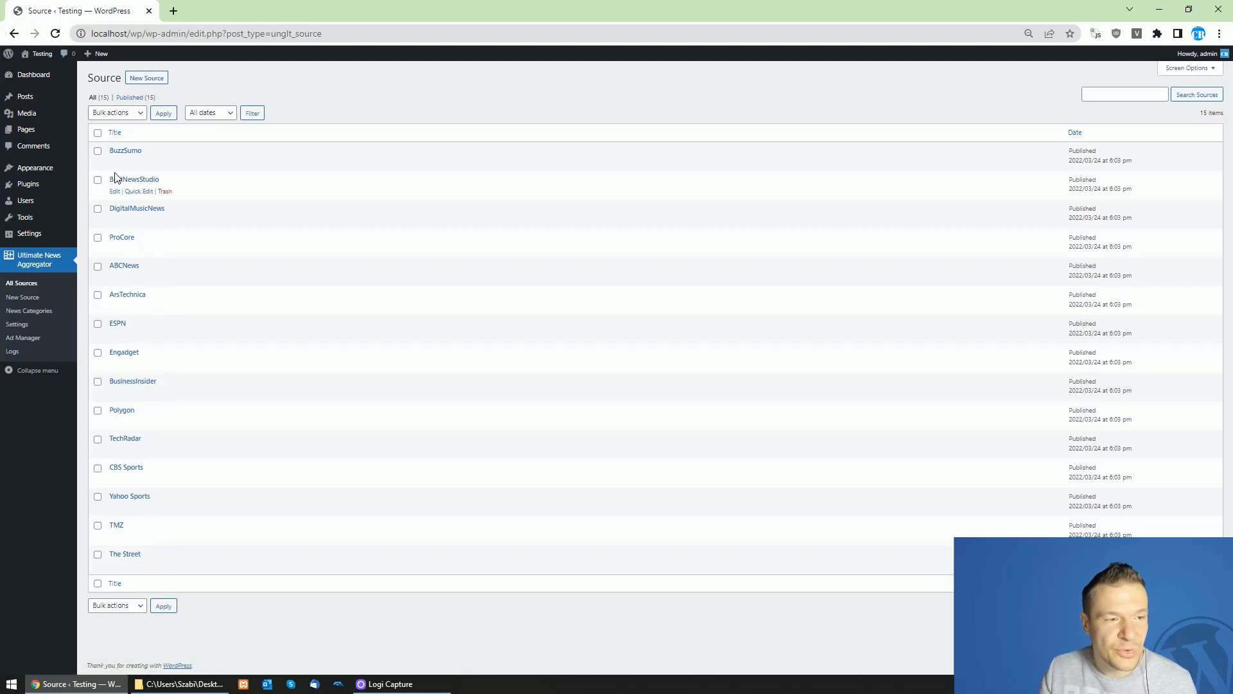
pyautogui.click(123, 151)
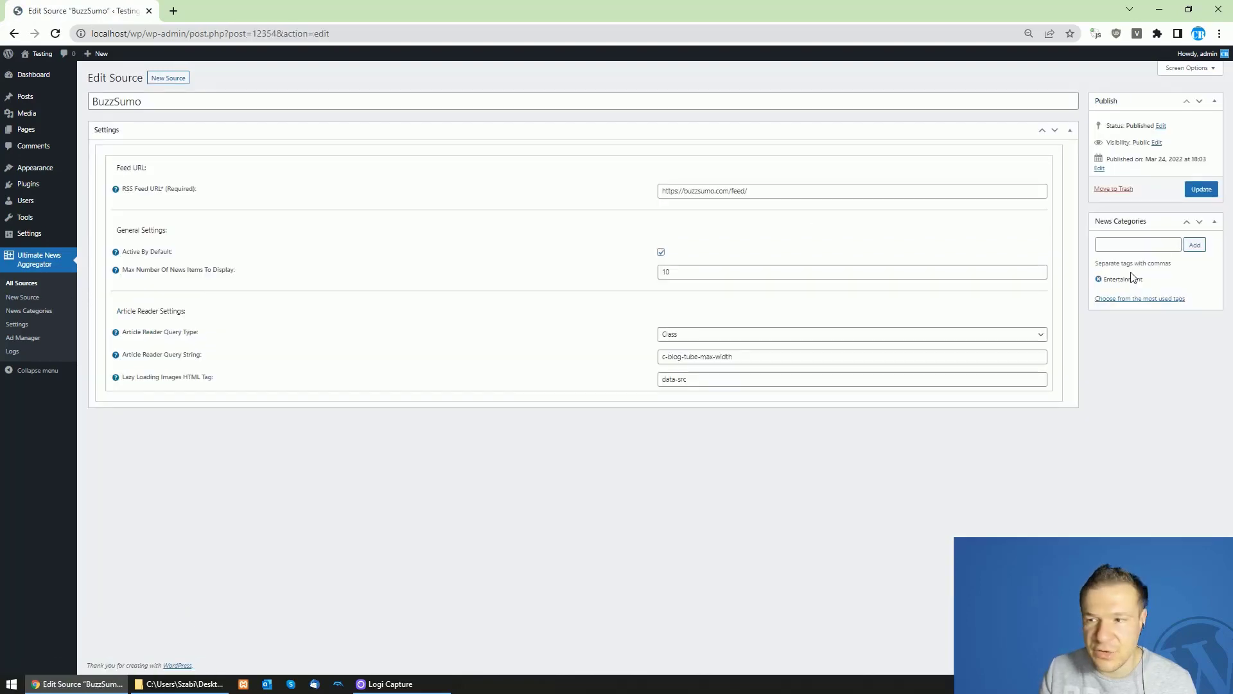
pyautogui.click(55, 265)
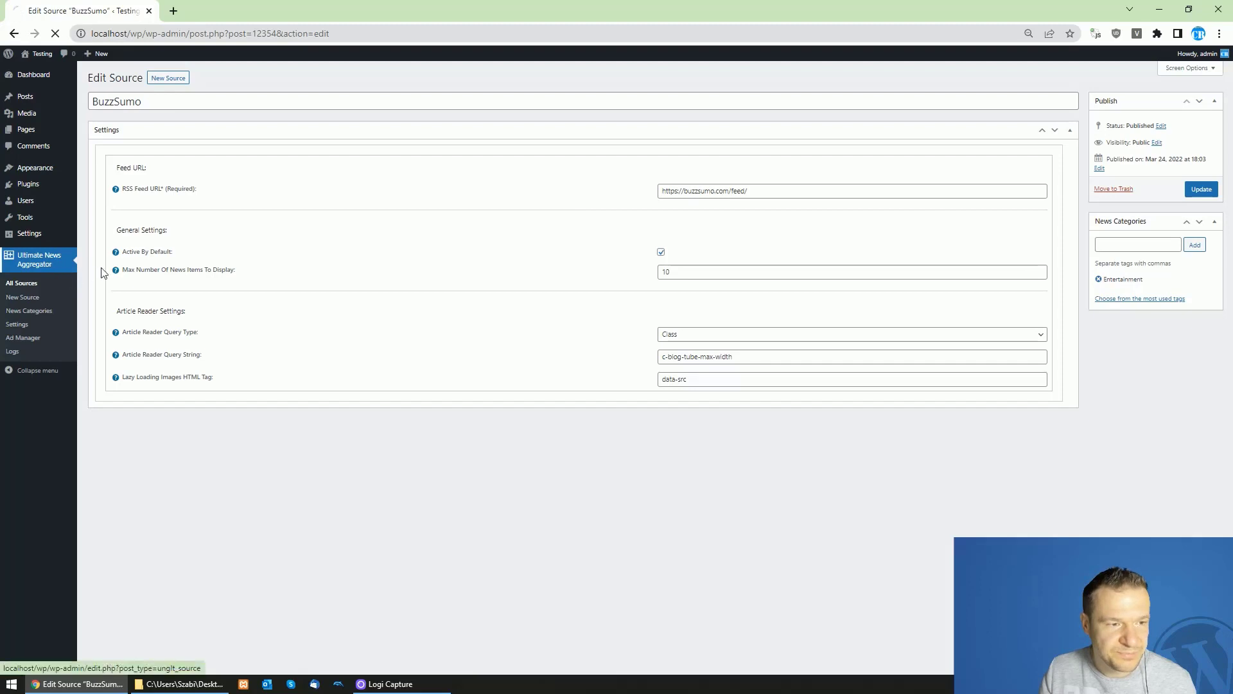
# Step: Examine the feed settings and news categories of the ESPN, Polygon, CBS Sports, The Street and BestNewsStudio sources, and return to the source list
pyautogui.click(118, 325)
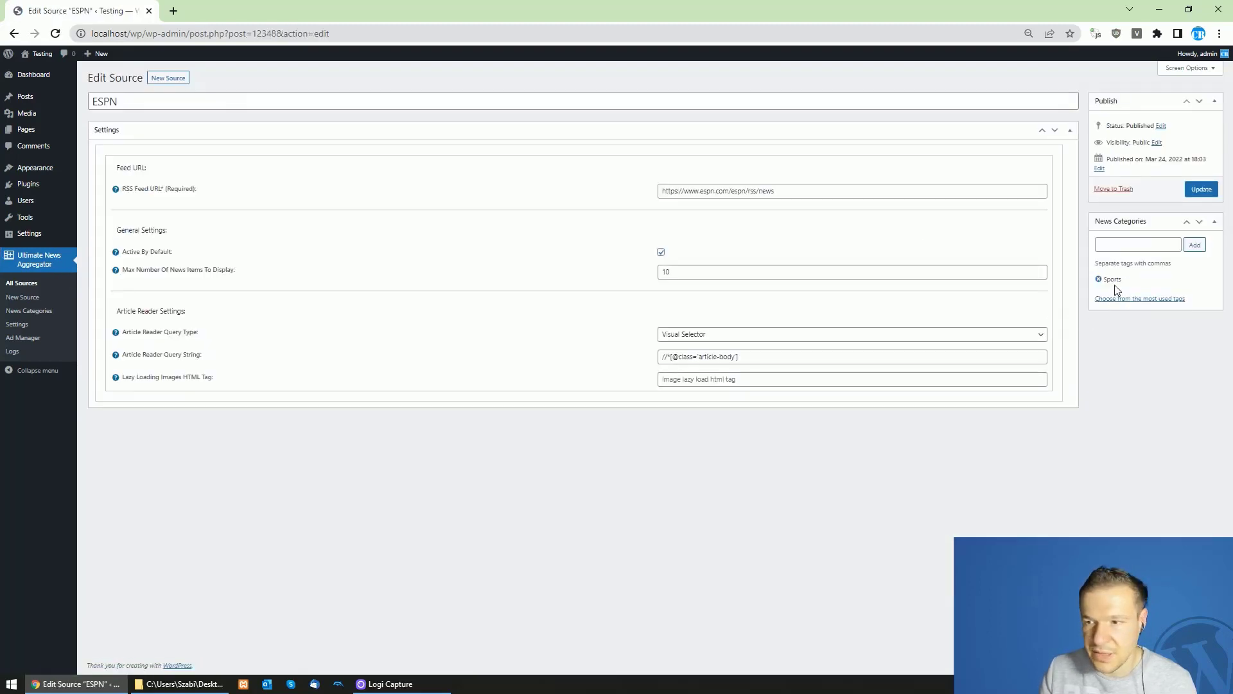
pyautogui.click(30, 269)
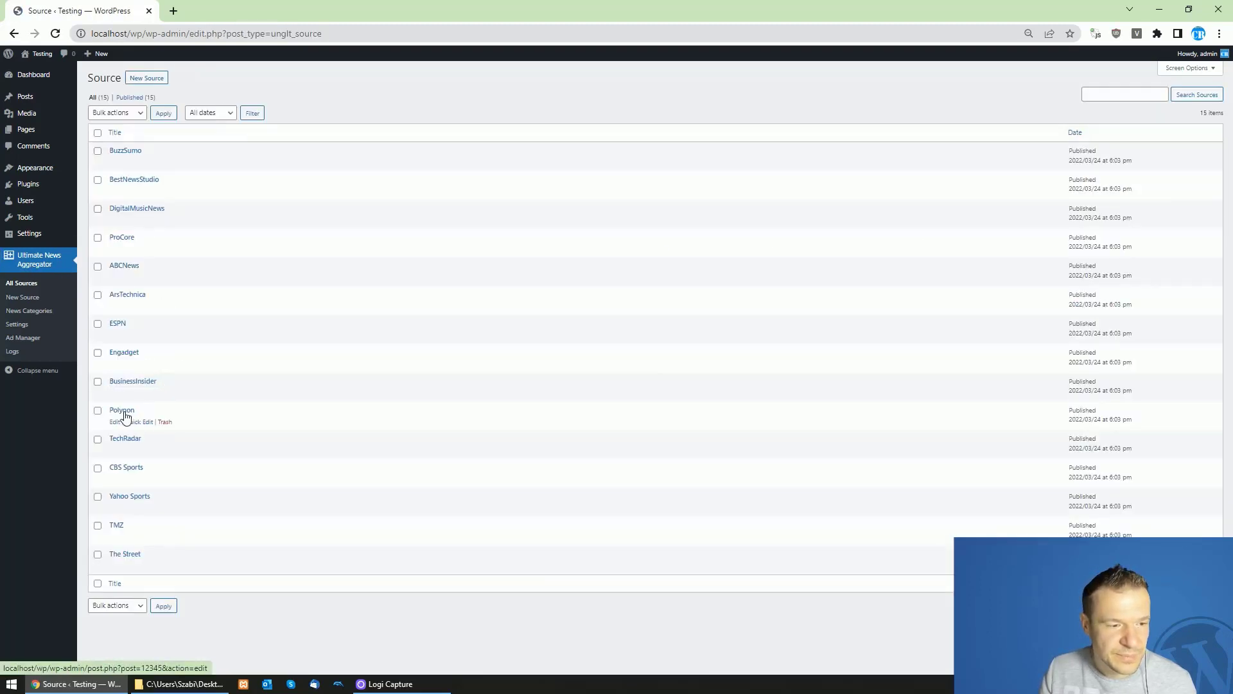
pyautogui.click(124, 412)
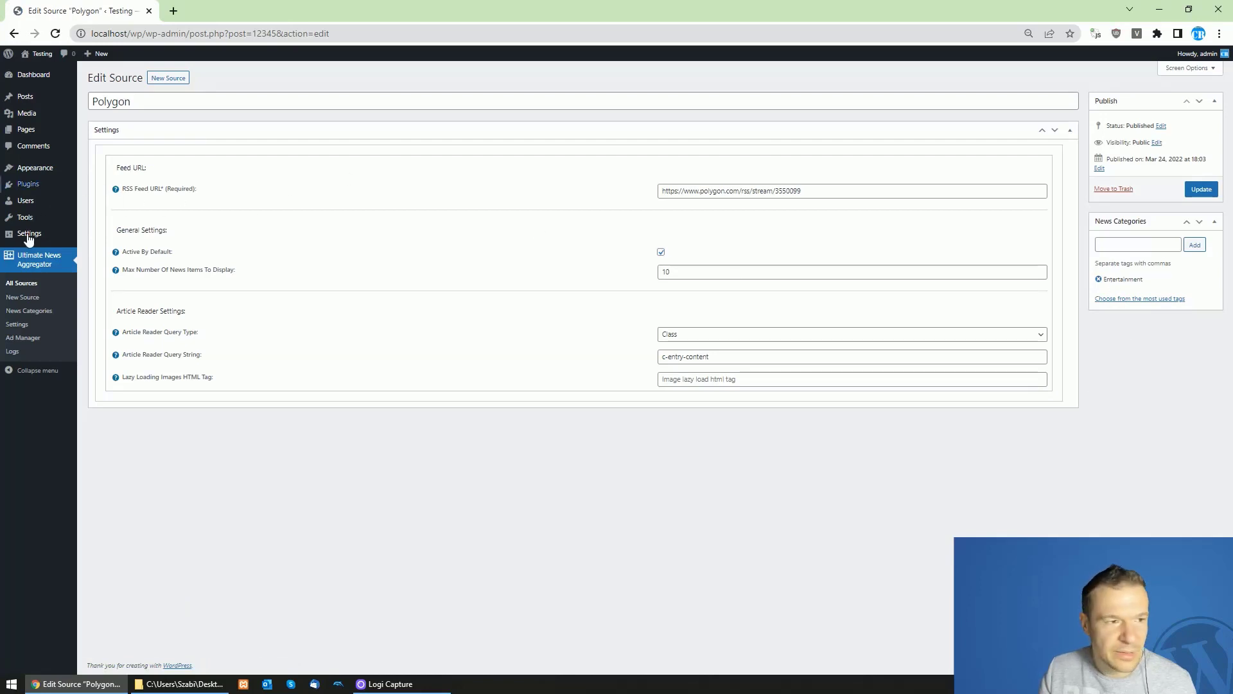
pyautogui.click(26, 270)
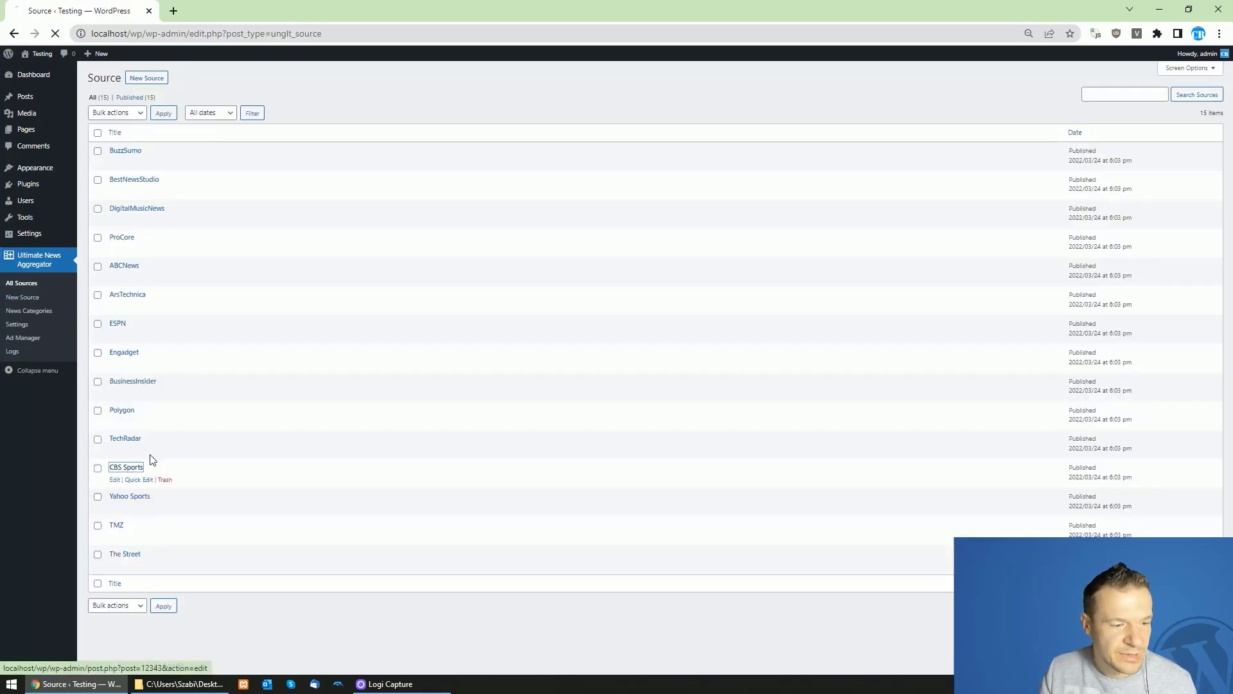
pyautogui.click(138, 467)
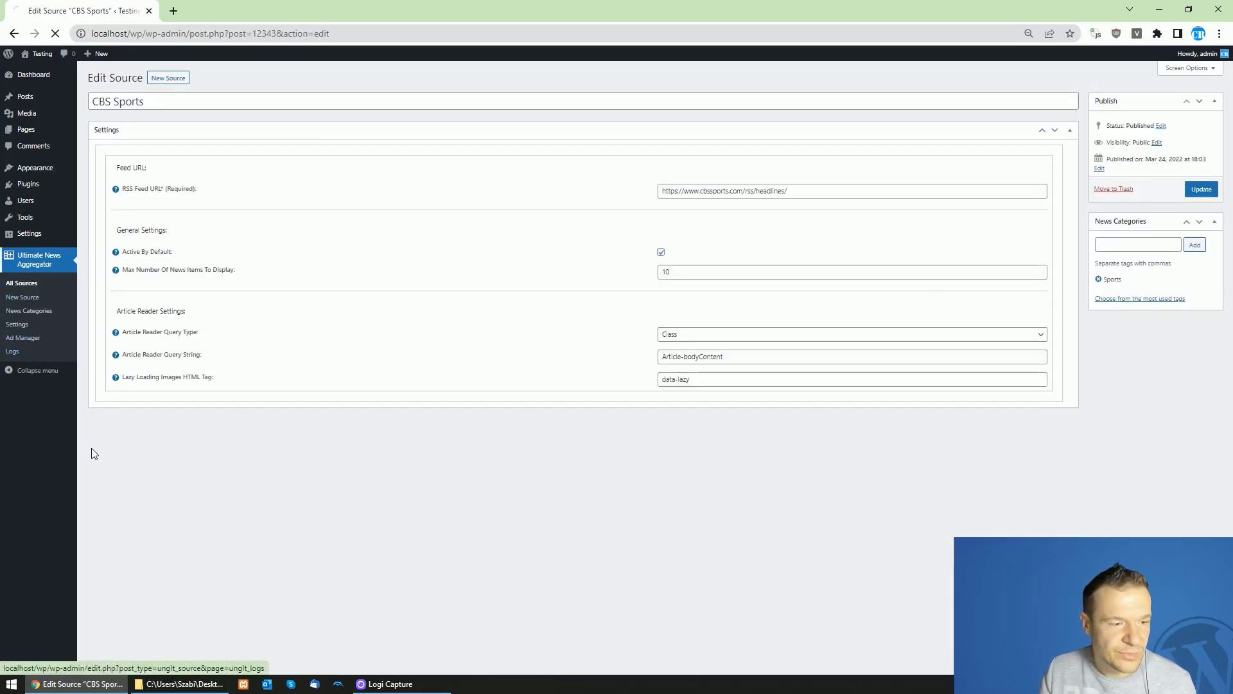
pyautogui.click(127, 552)
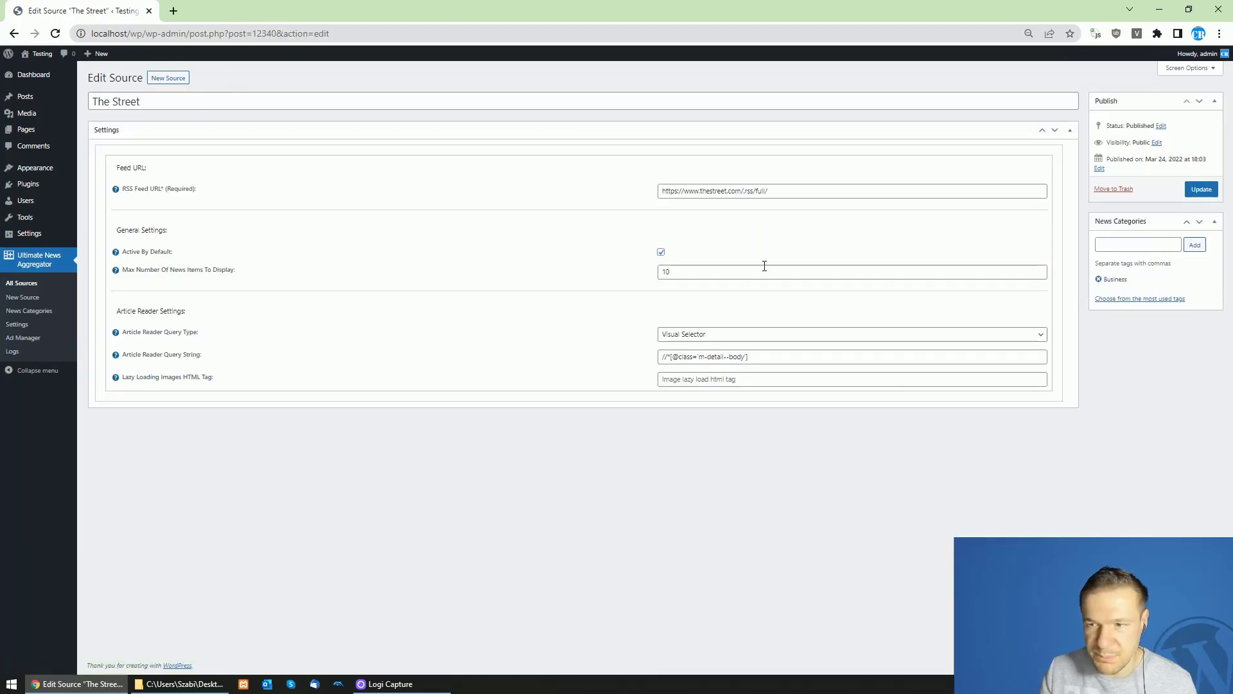
pyautogui.click(13, 257)
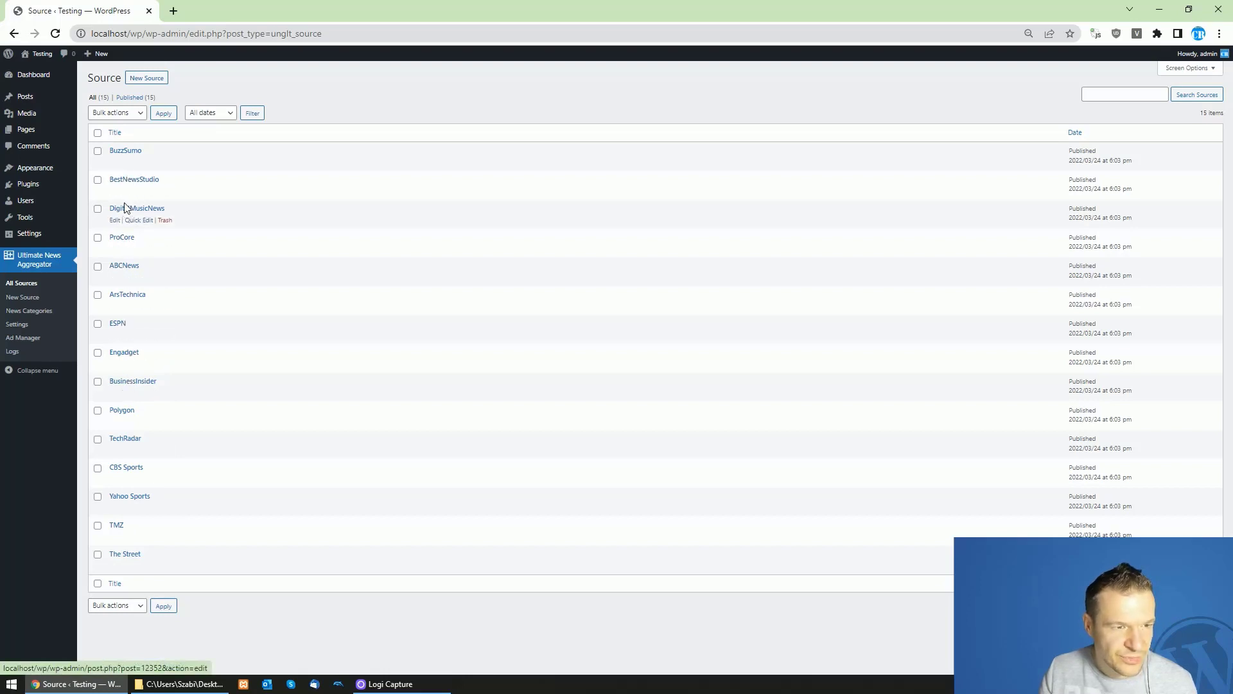
pyautogui.click(126, 182)
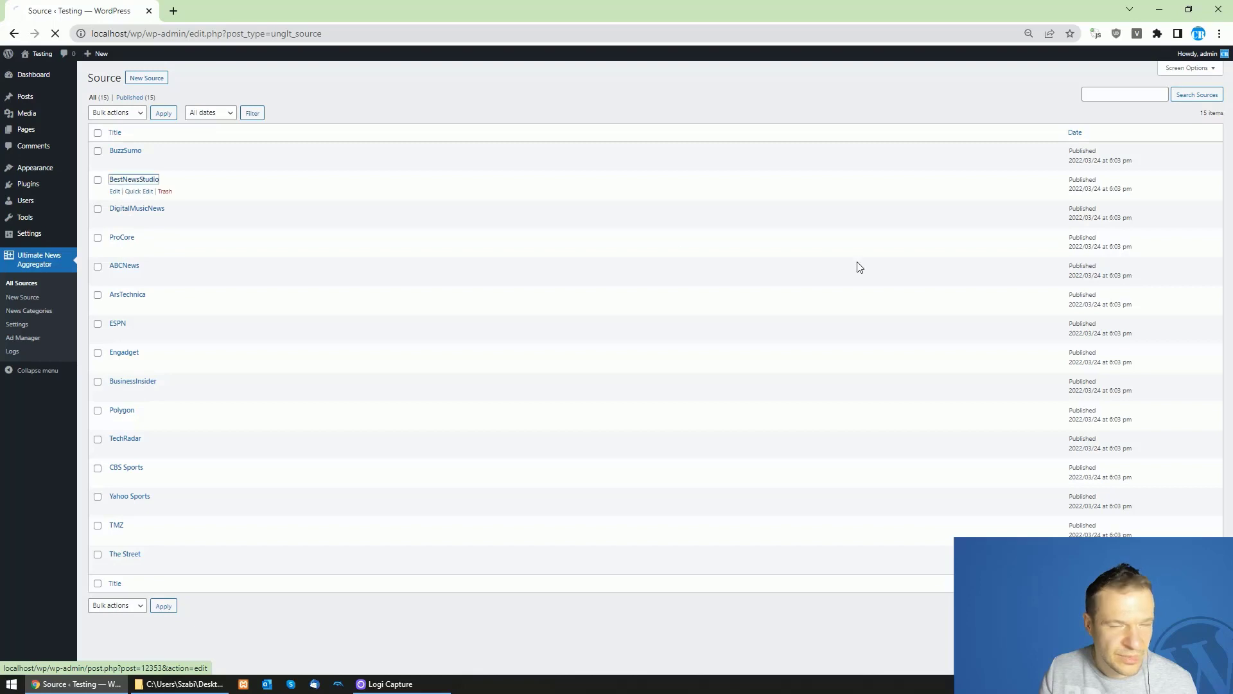
pyautogui.click(33, 260)
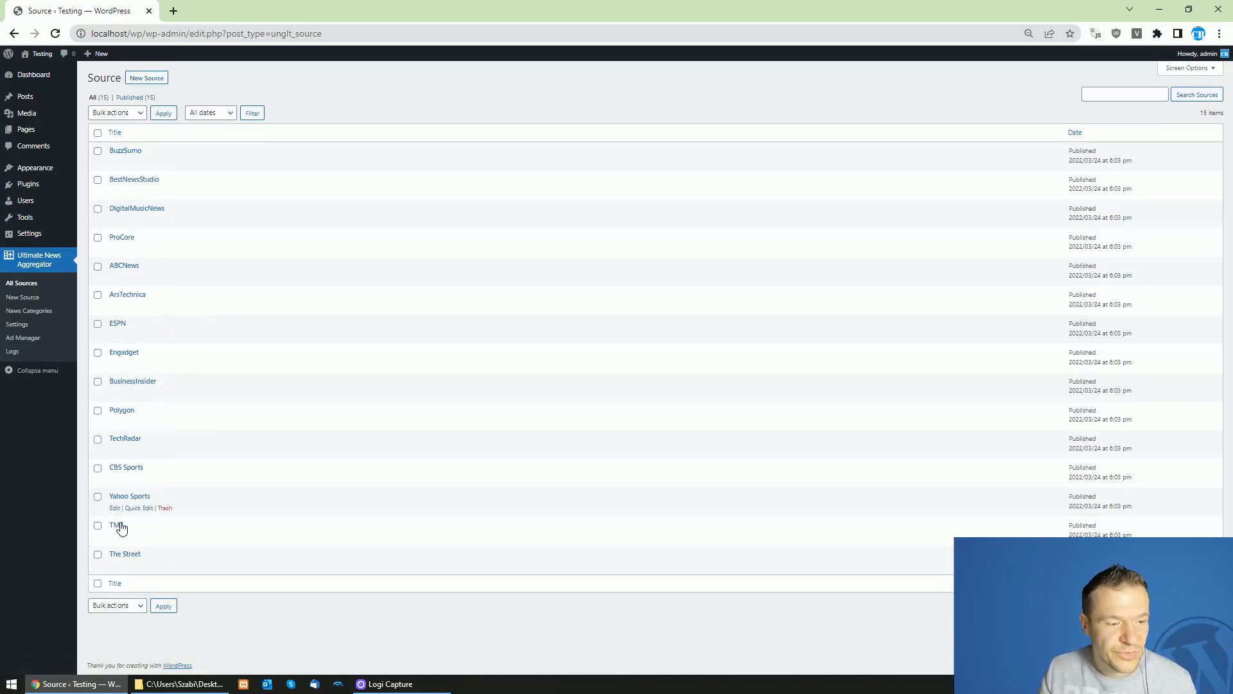
pyautogui.click(146, 78)
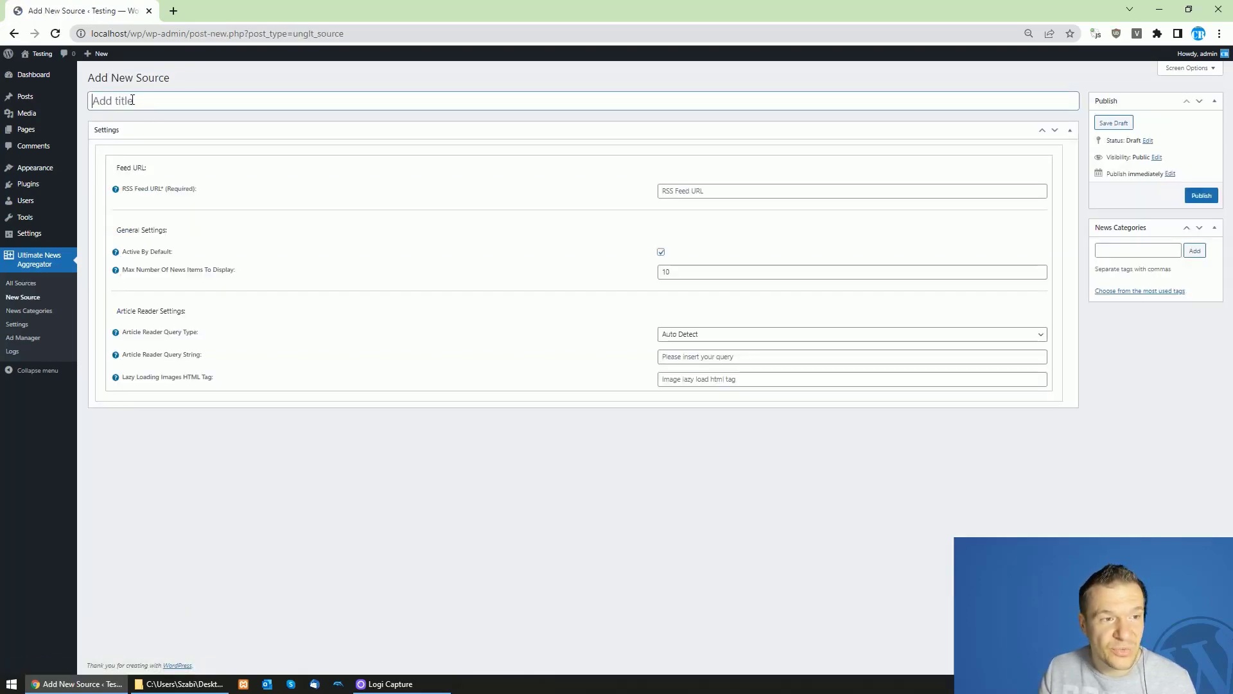
pyautogui.click(133, 101)
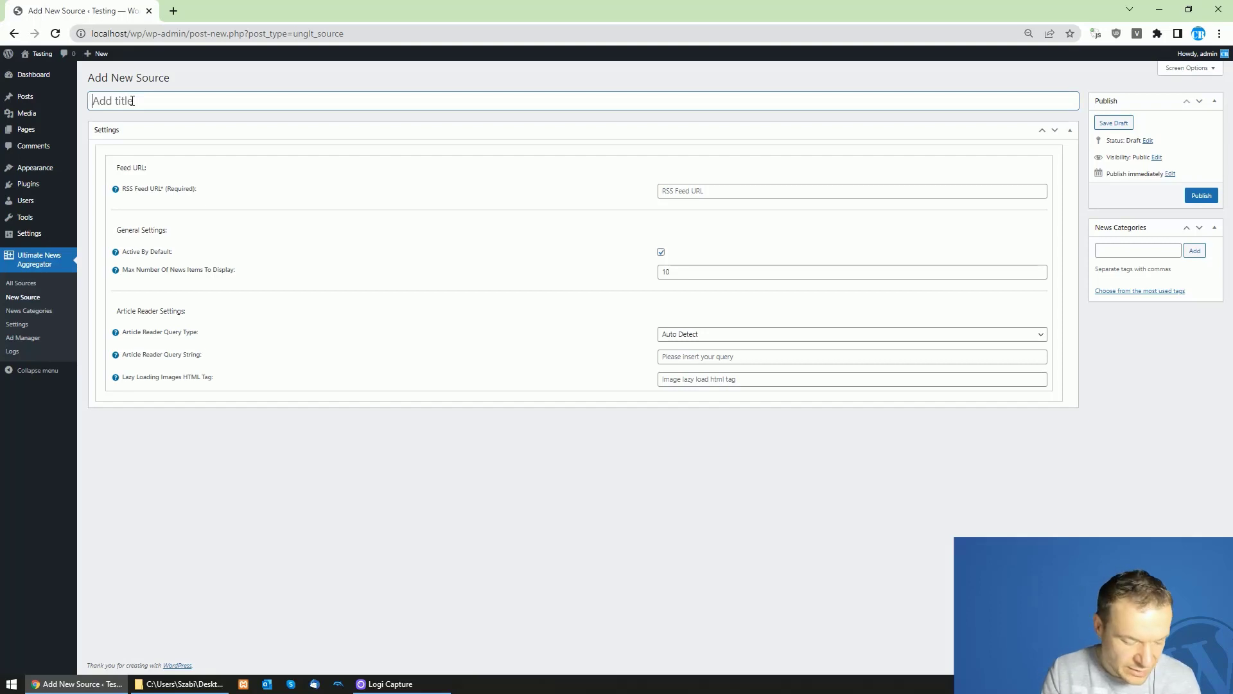
pyautogui.write('My custom news site')
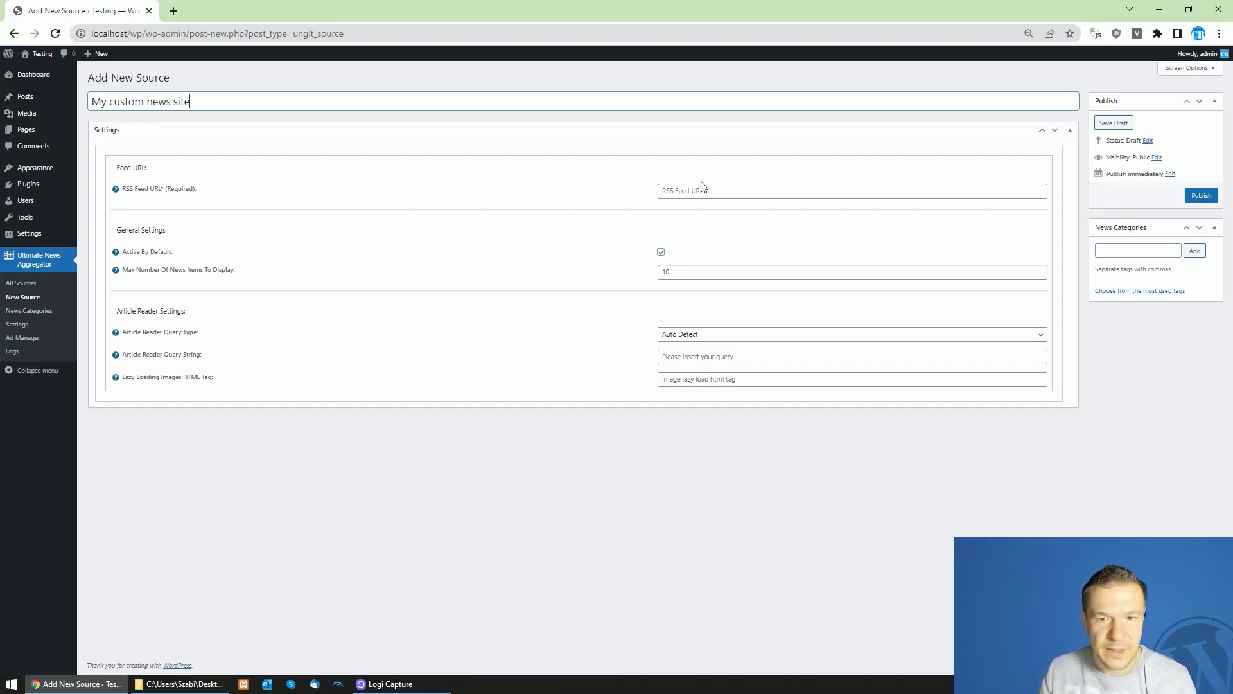
pyautogui.click(700, 190)
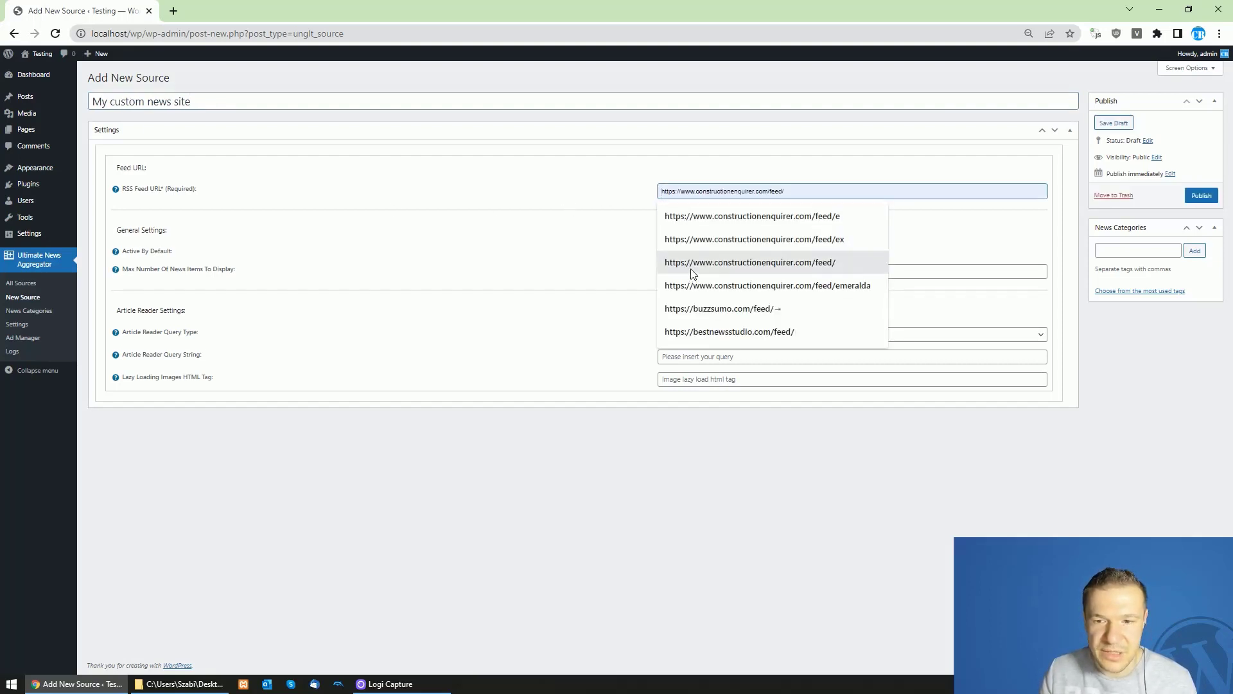
pyautogui.click(692, 270)
# Step: Enter the existing General category as the new source's news category
pyautogui.click(1114, 250)
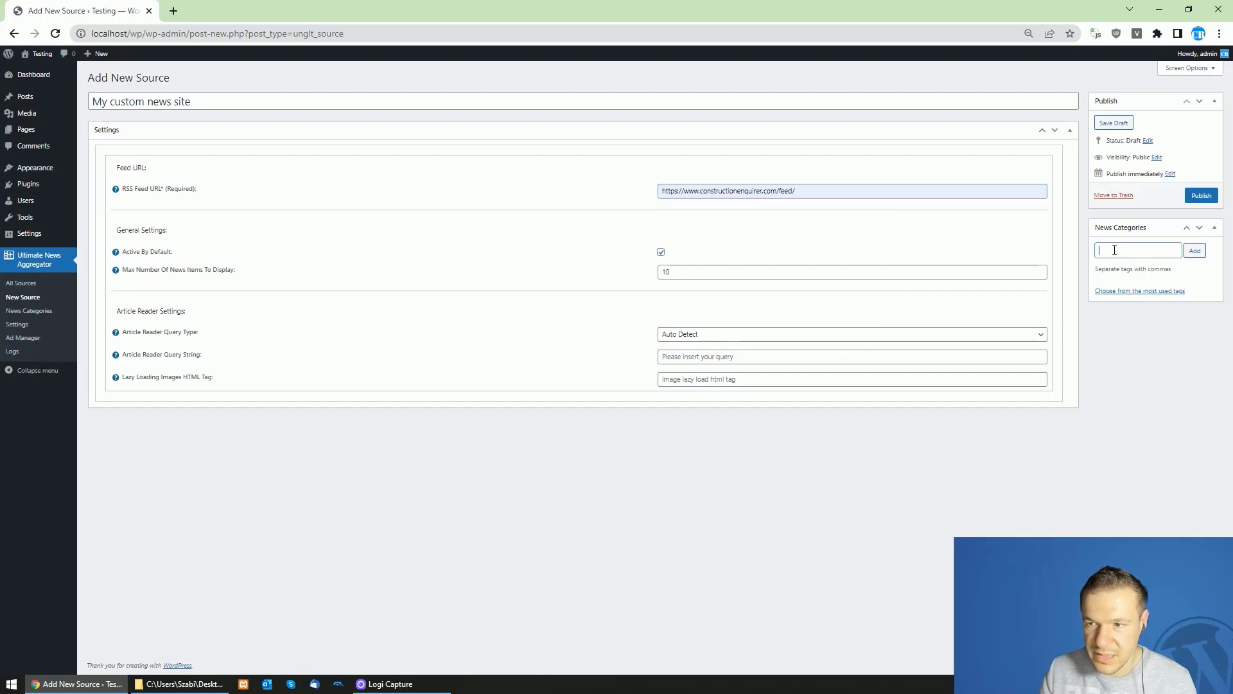
pyautogui.write('ge')
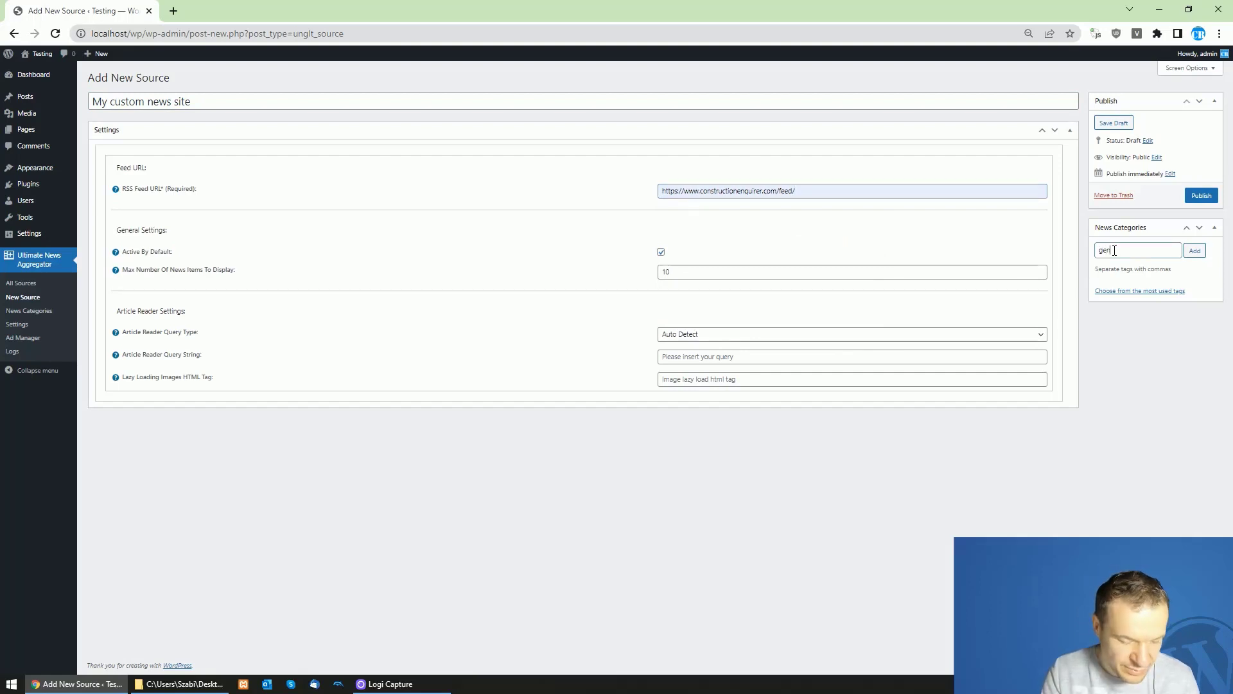
pyautogui.write('n')
pyautogui.click(1100, 265)
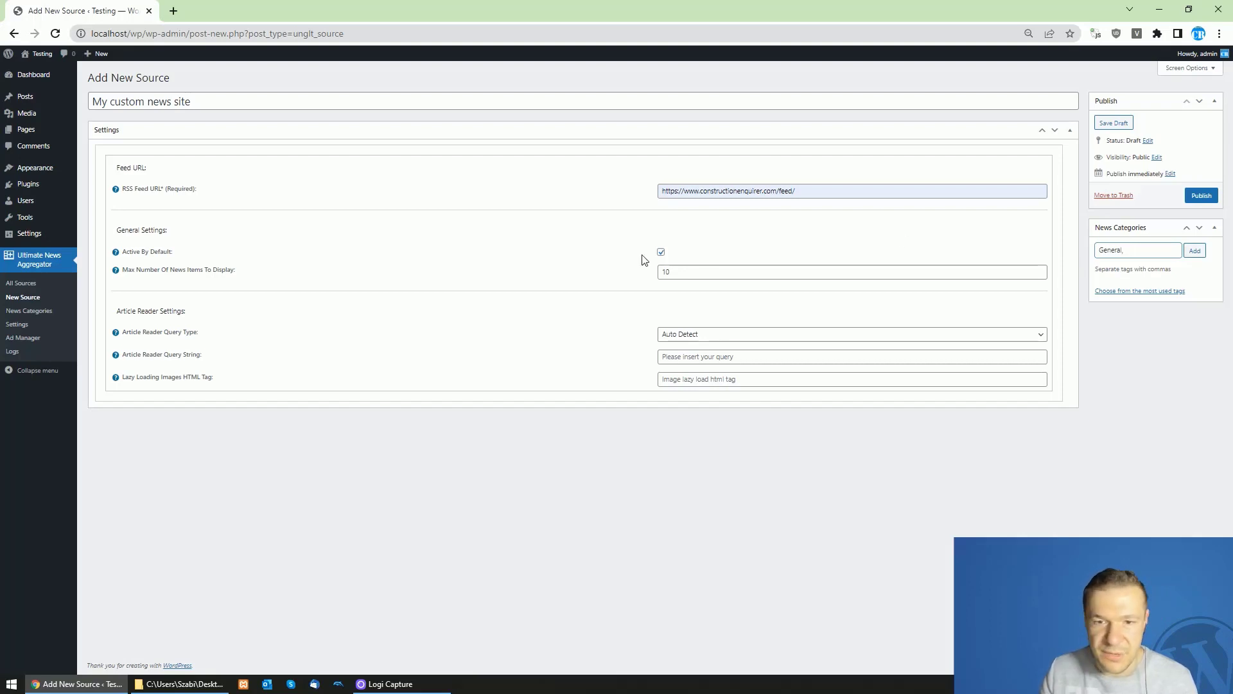
# Step: Set the article reader query type to Visual Selector, pick the article's main text block in the preview, and publish the source
pyautogui.click(676, 339)
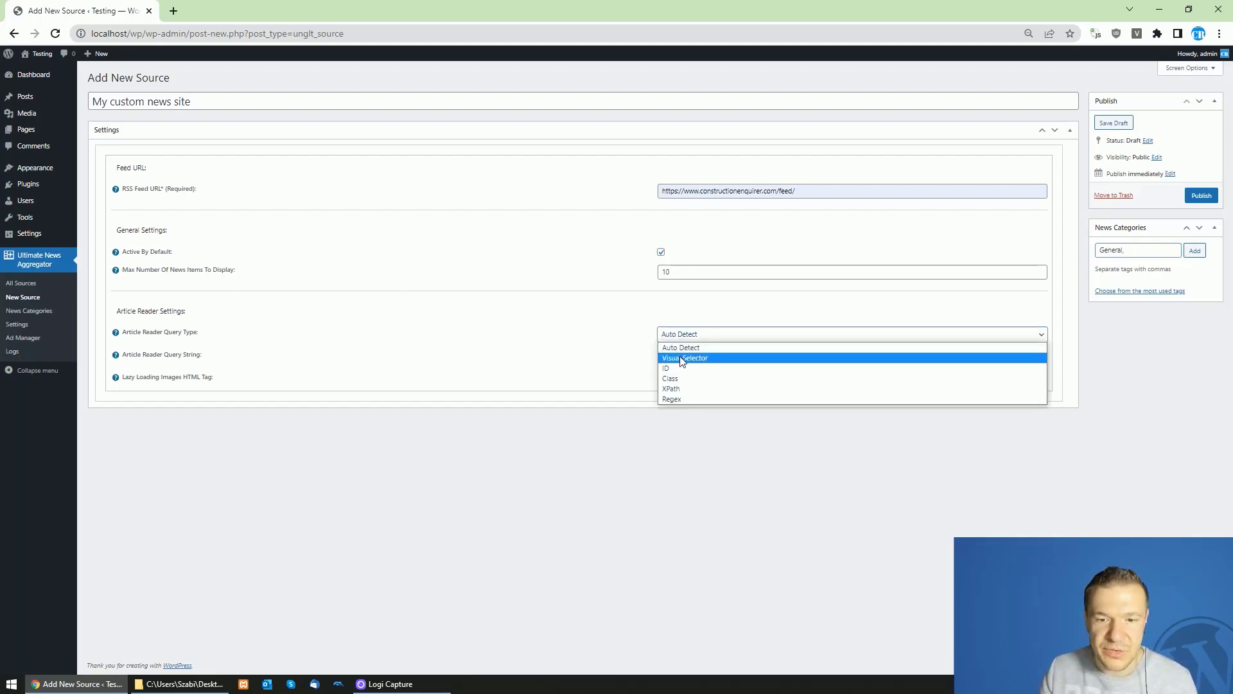
pyautogui.click(164, 324)
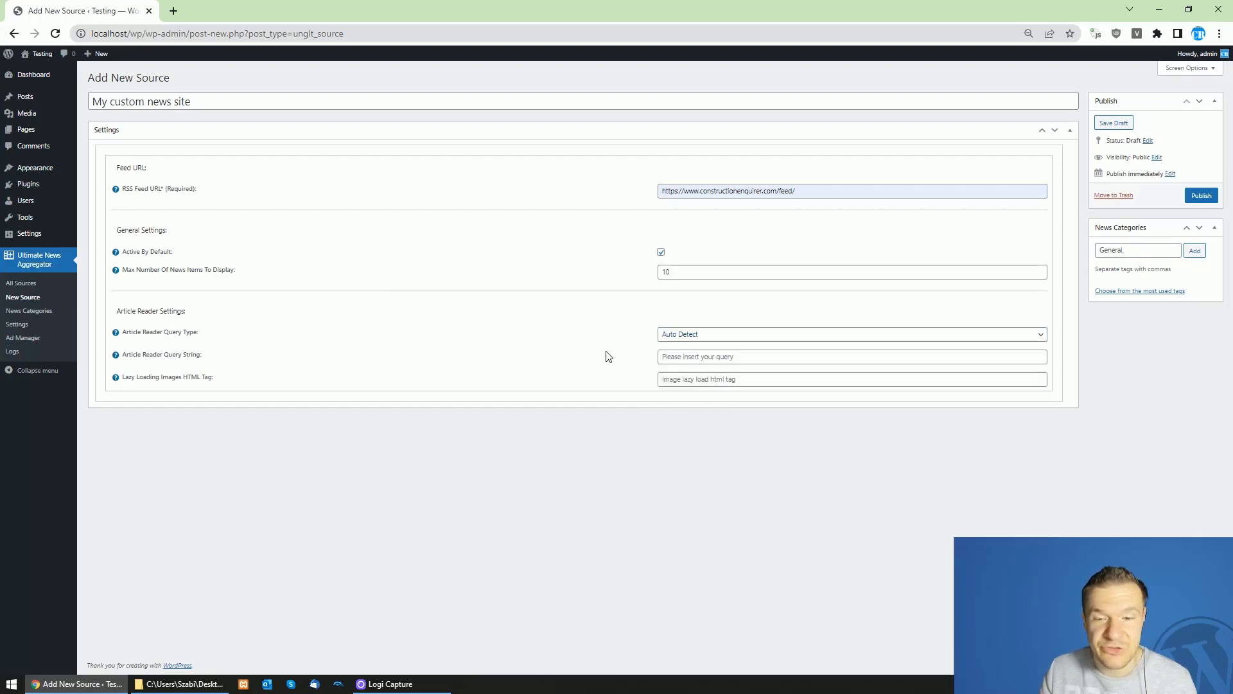
pyautogui.click(680, 338)
pyautogui.click(681, 358)
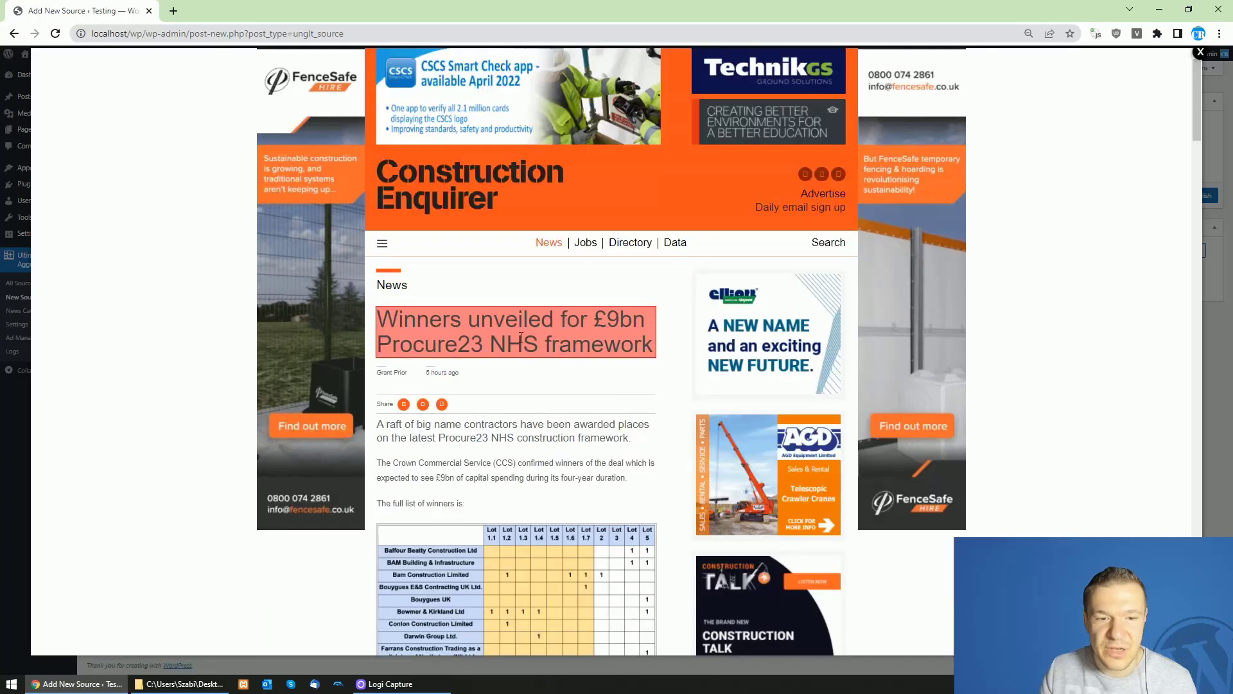
pyautogui.scroll(-15, 463, 334)
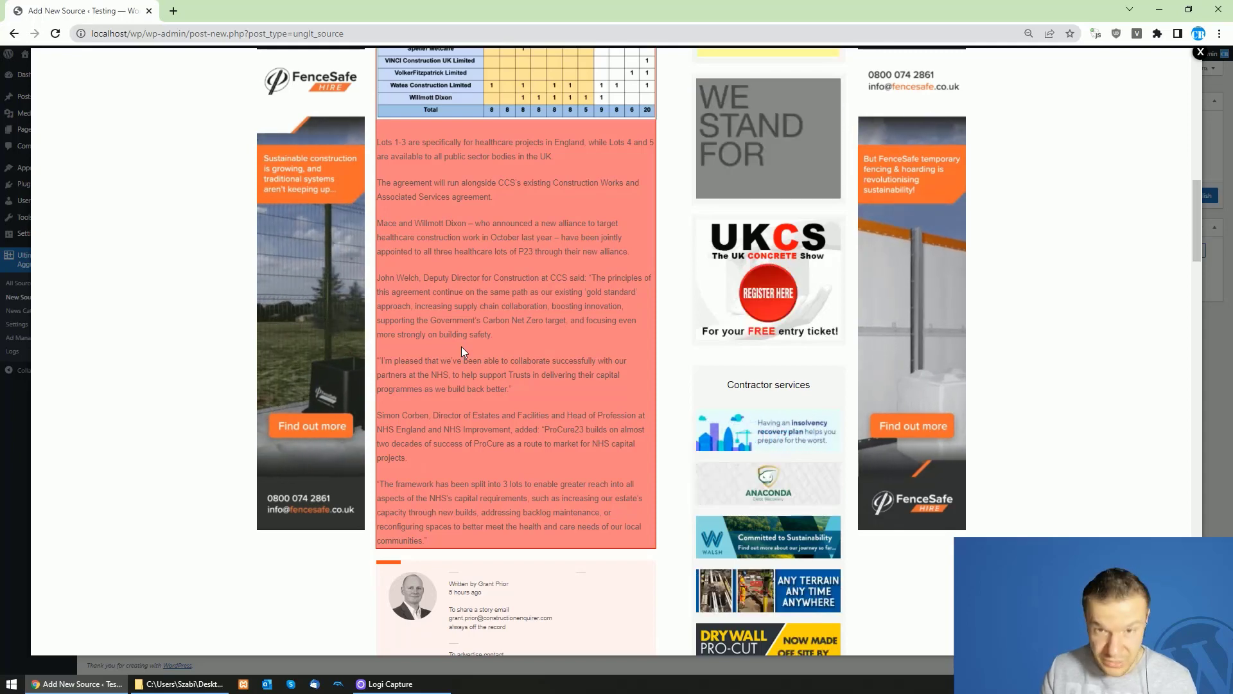
pyautogui.click(461, 346)
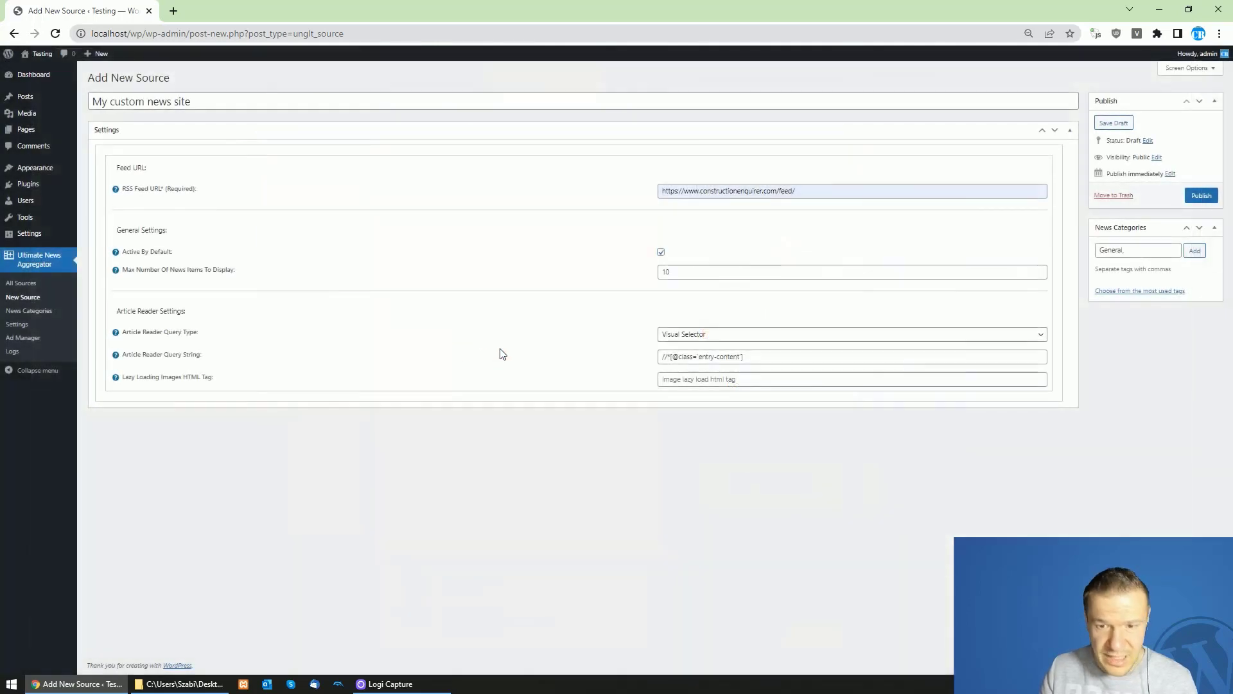
pyautogui.click(1201, 195)
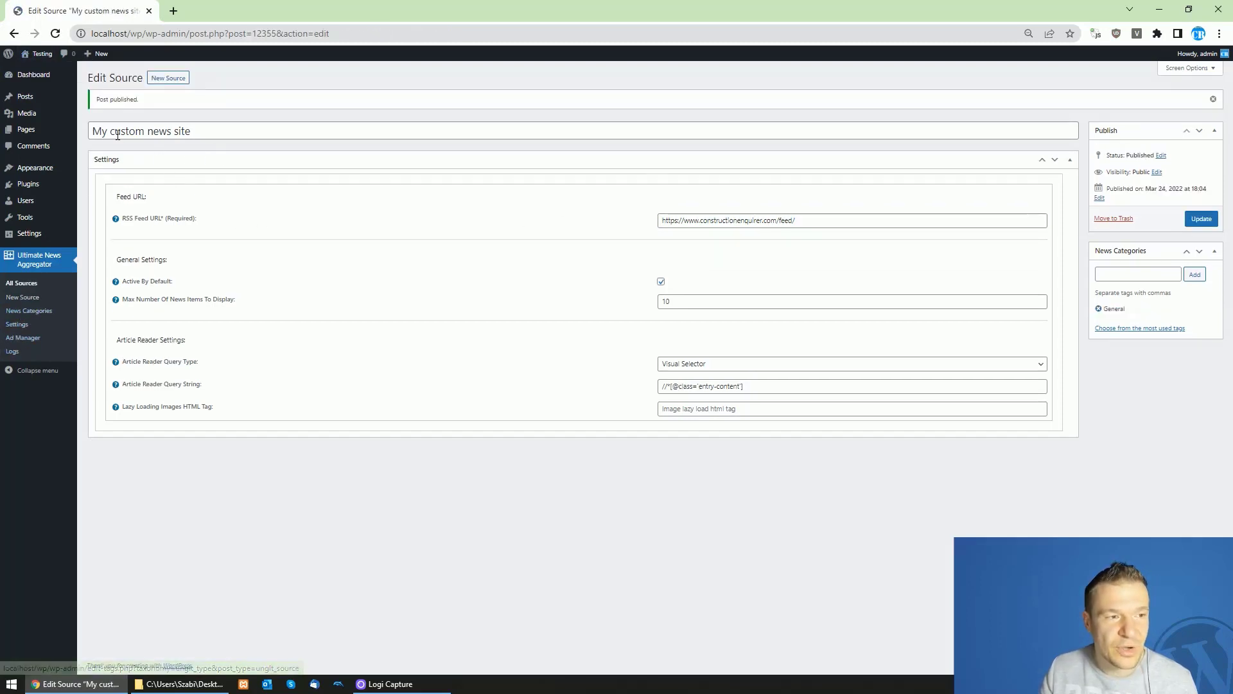
# Step: Check the site's Pages list and find the Classic Editor entry among the installed plugins
pyautogui.moveTo(27, 187)
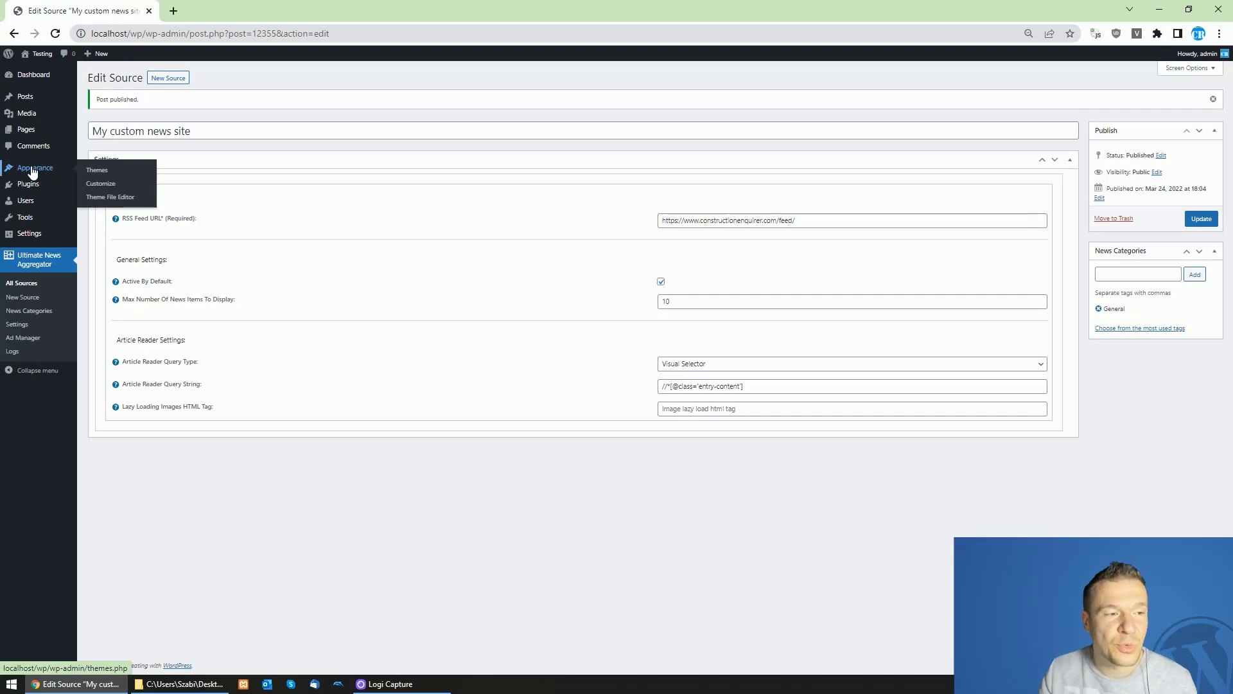
pyautogui.click(27, 133)
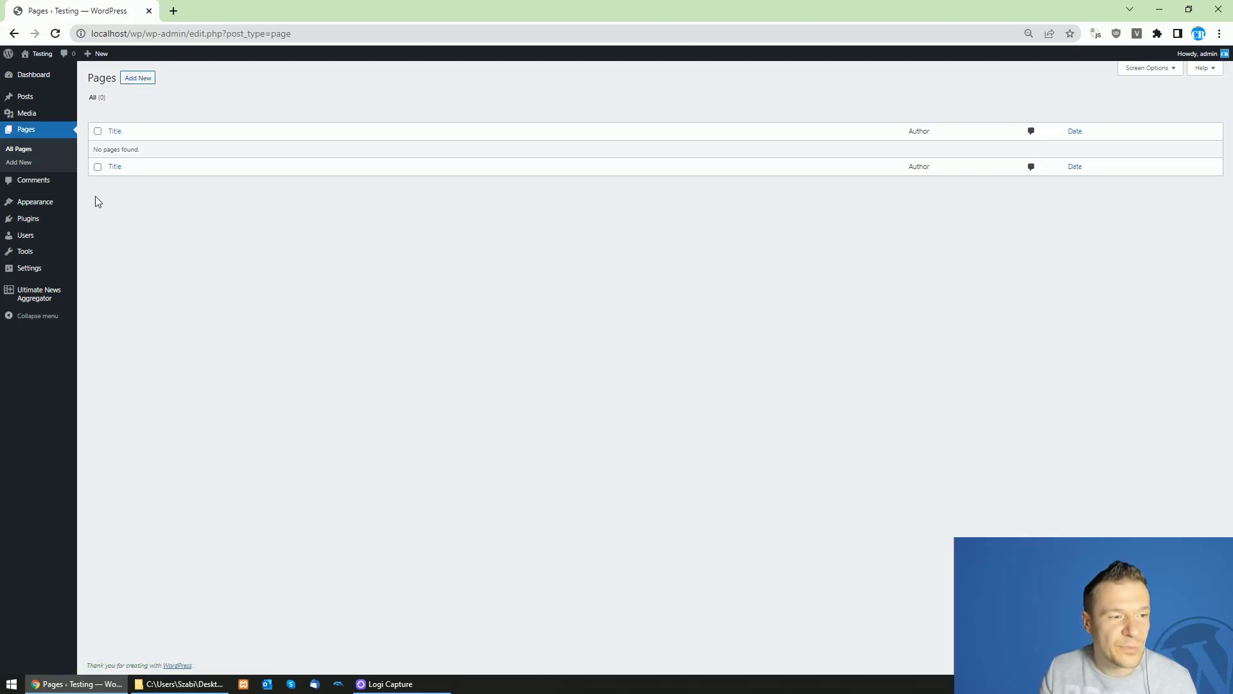
pyautogui.click(37, 220)
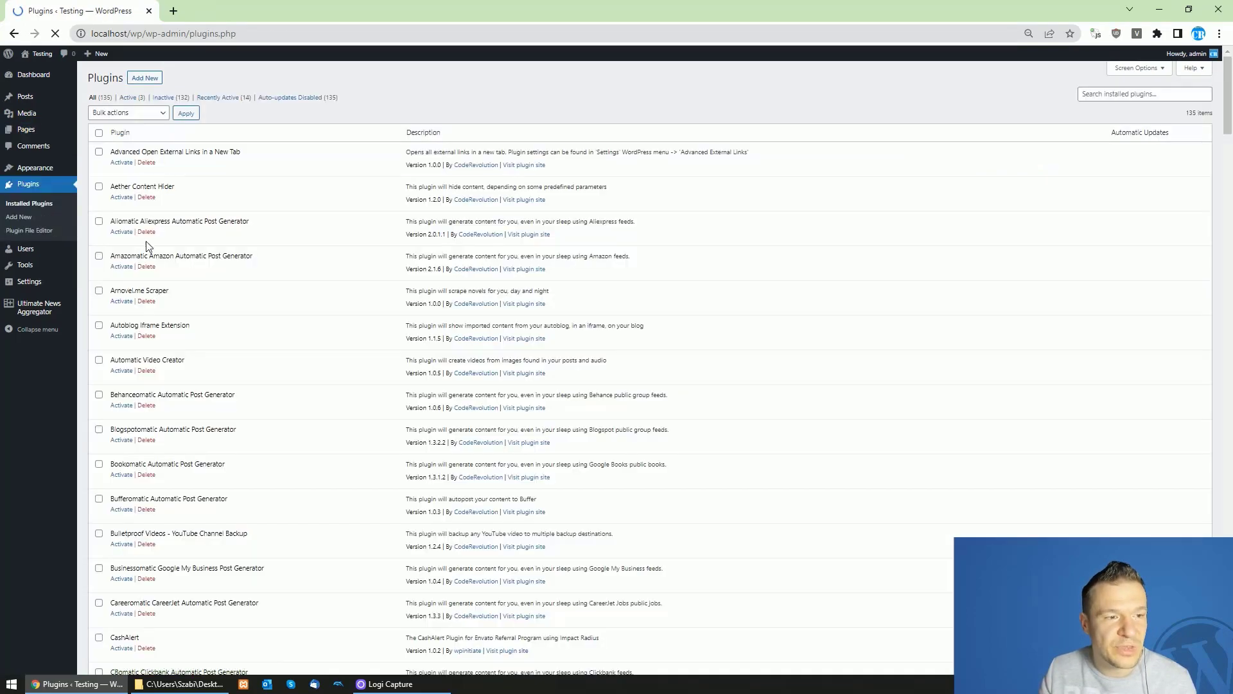
pyautogui.scroll(-10, 145, 240)
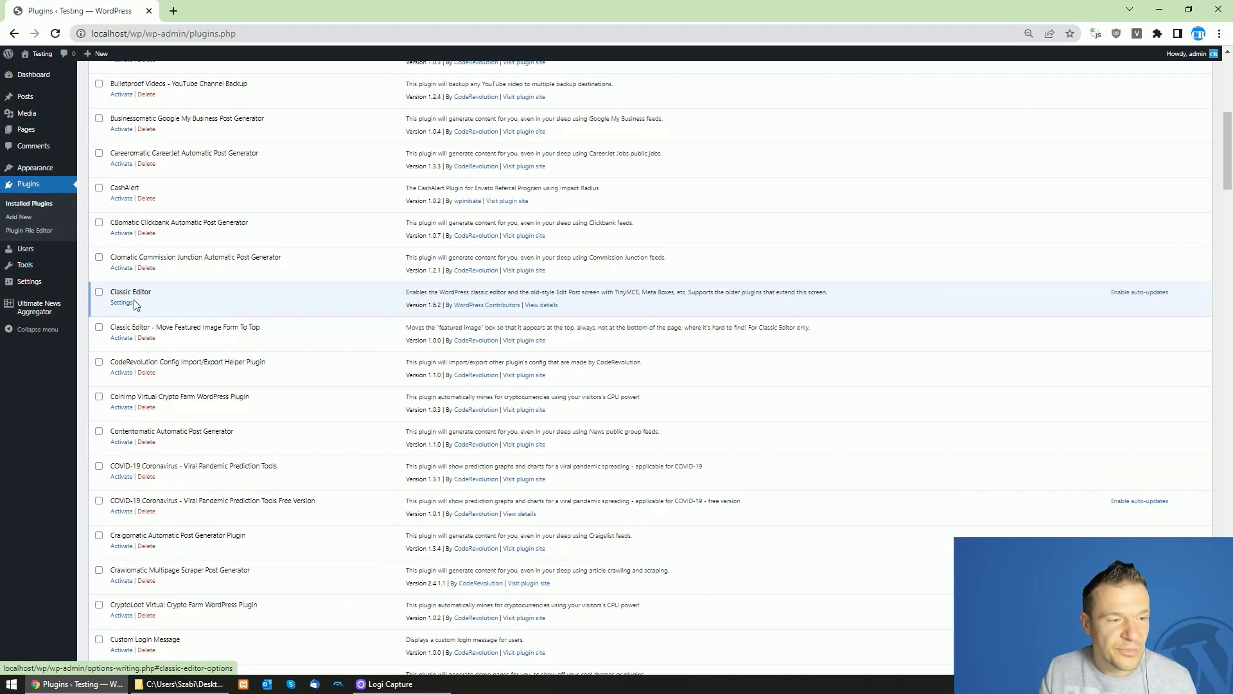
# Step: Add a new page from the Pages list and title it "Latest News"
pyautogui.click(28, 133)
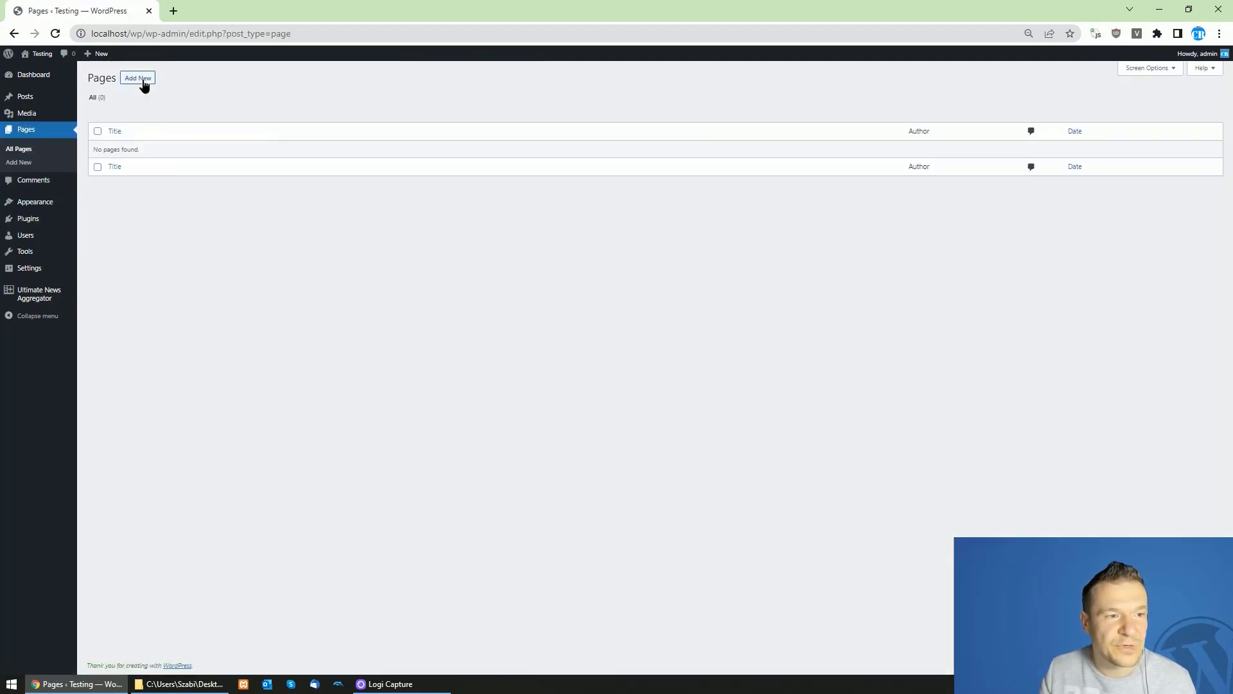
pyautogui.click(142, 85)
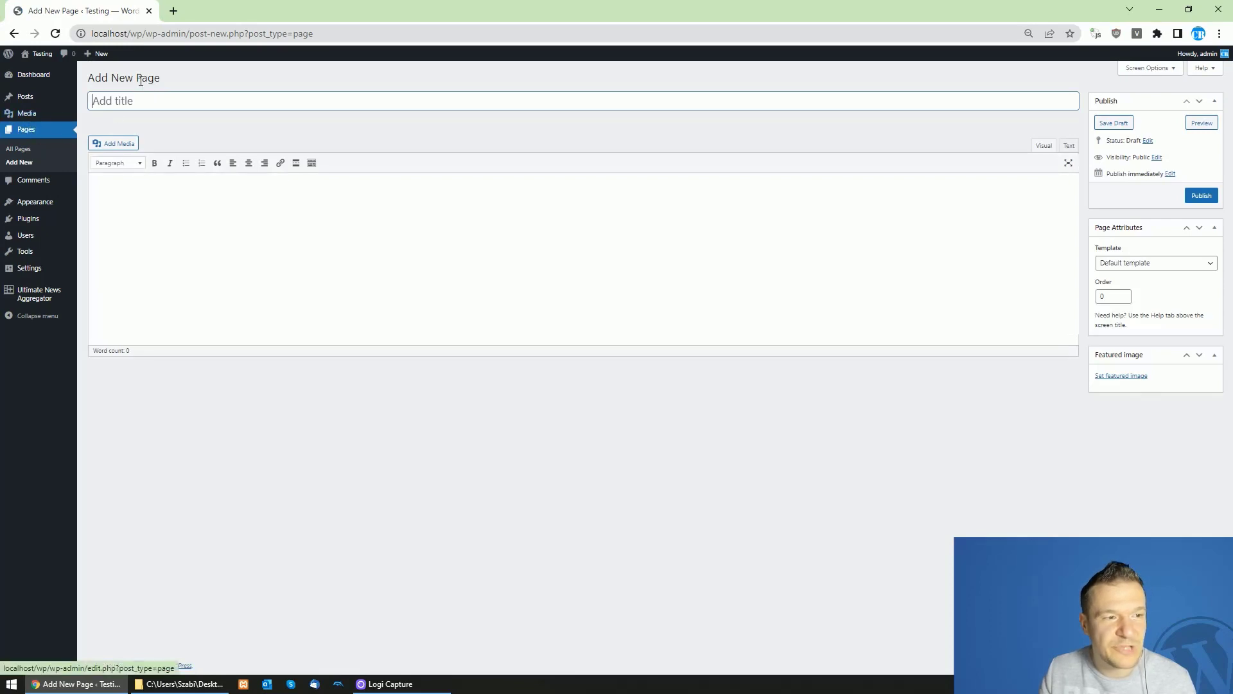
pyautogui.write('Latest News')
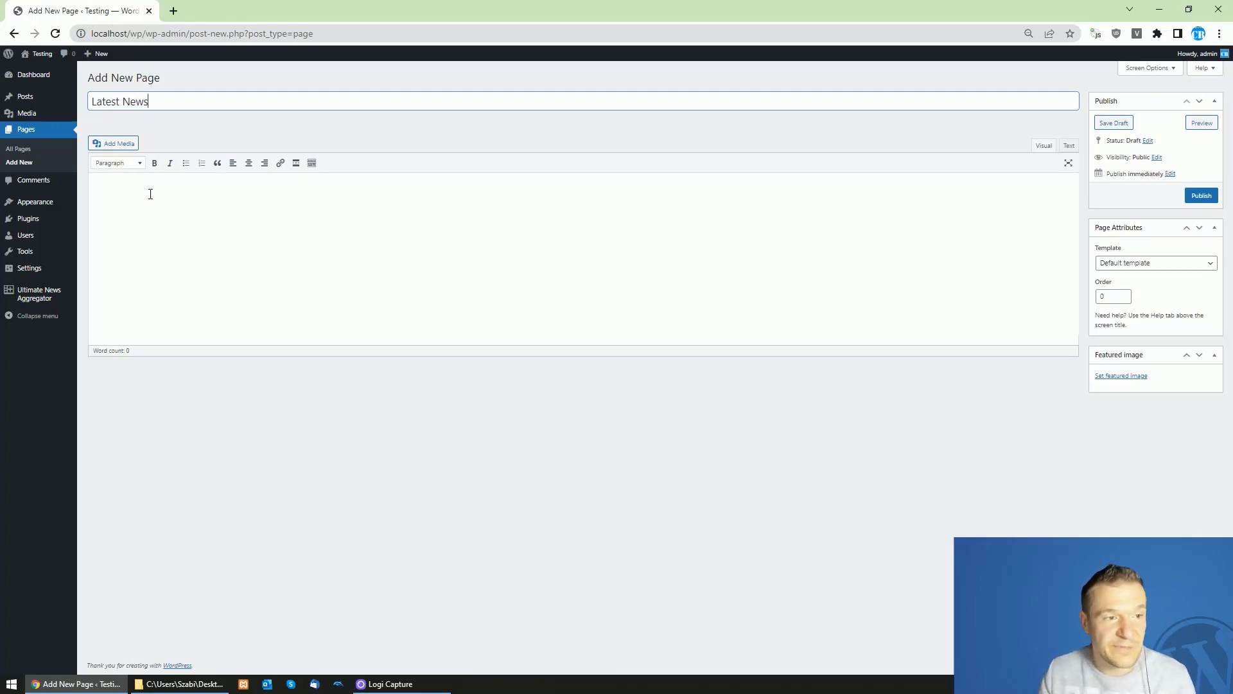
# Step: Copy the [ultimate-news-aggregator] shortcode from the plugin's settings, opened in a separate tab, and paste it into the Latest News page's body
pyautogui.moveTo(30, 296)
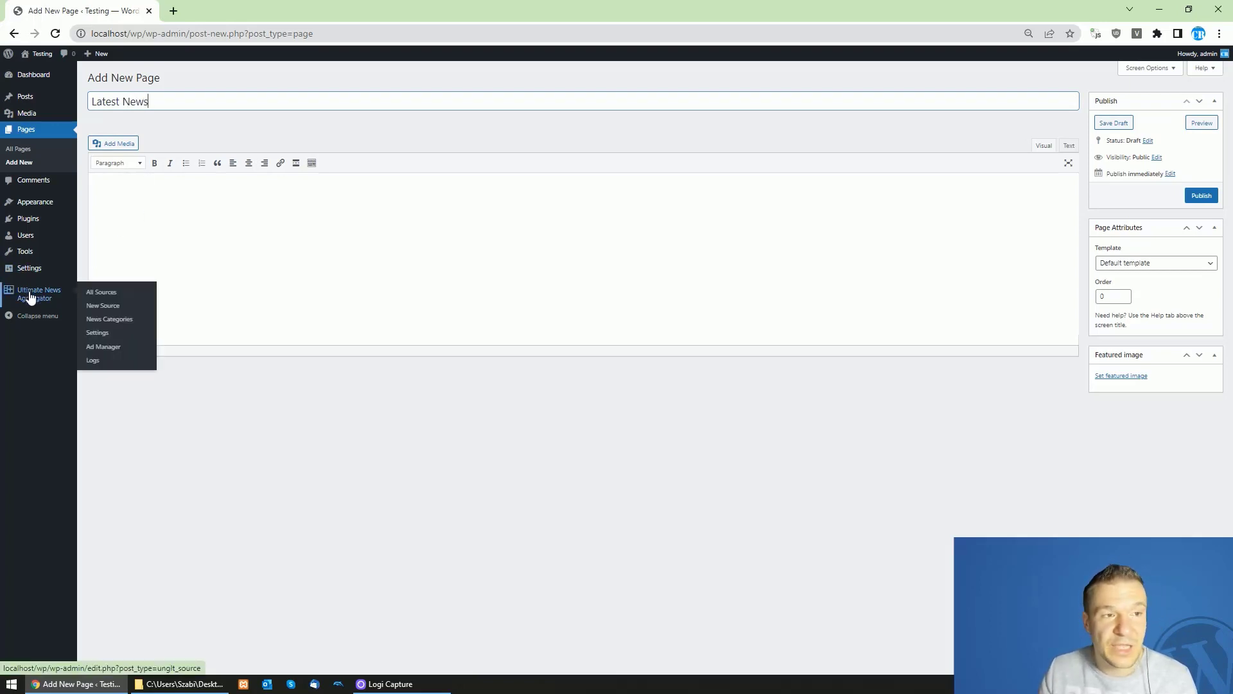
pyautogui.middleClick(96, 333)
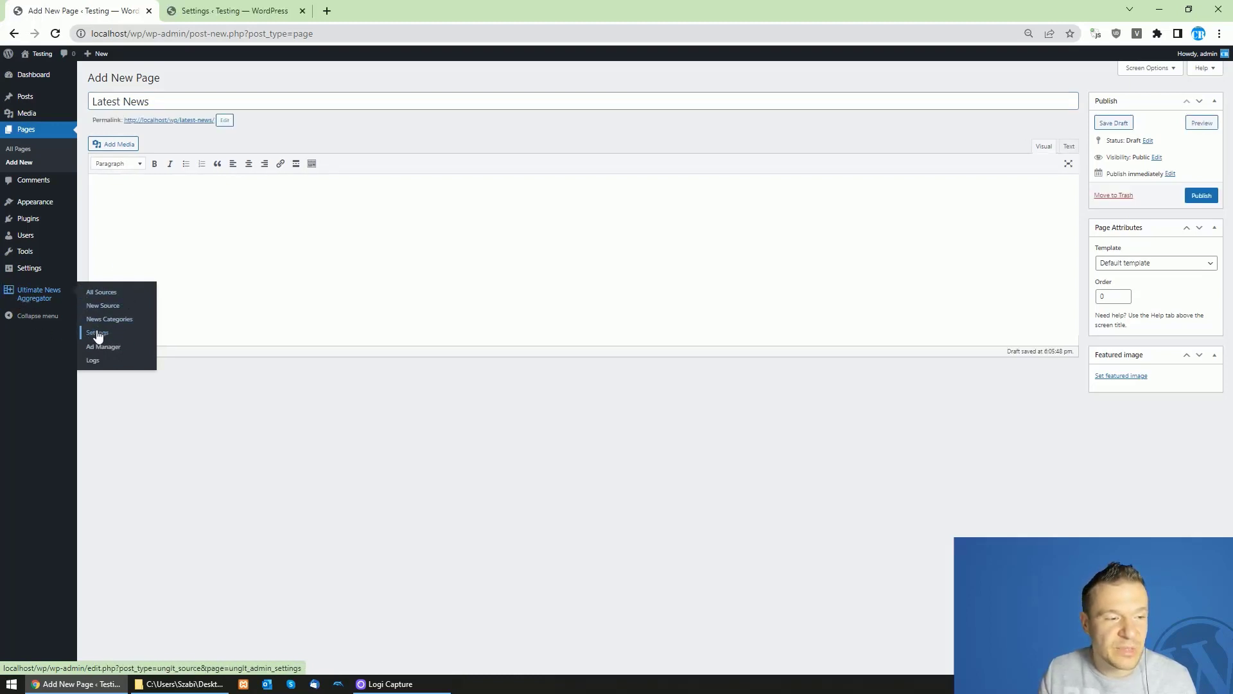
pyautogui.click(238, 11)
pyautogui.scroll(-2, 218, 361)
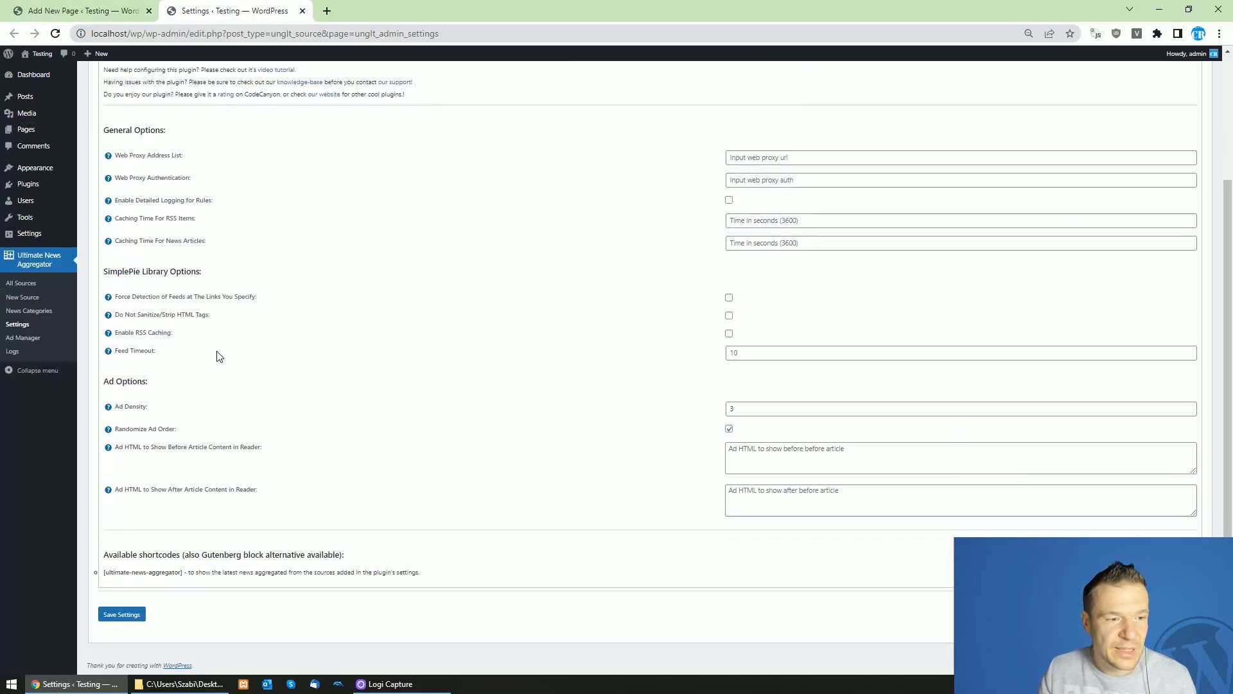
pyautogui.moveTo(103, 572); pyautogui.dragTo(184, 572)
pyautogui.hotkey('ctrl', 'c')
pyautogui.rightClick(174, 574)
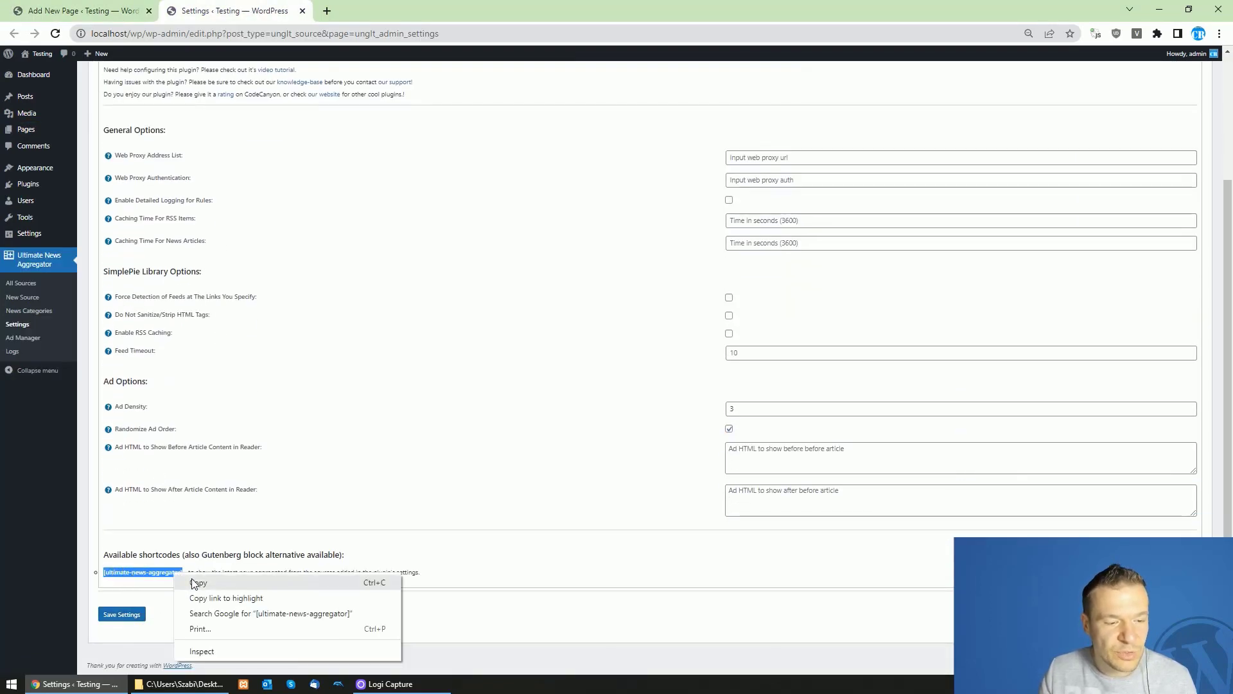
pyautogui.click(196, 583)
pyautogui.click(83, 11)
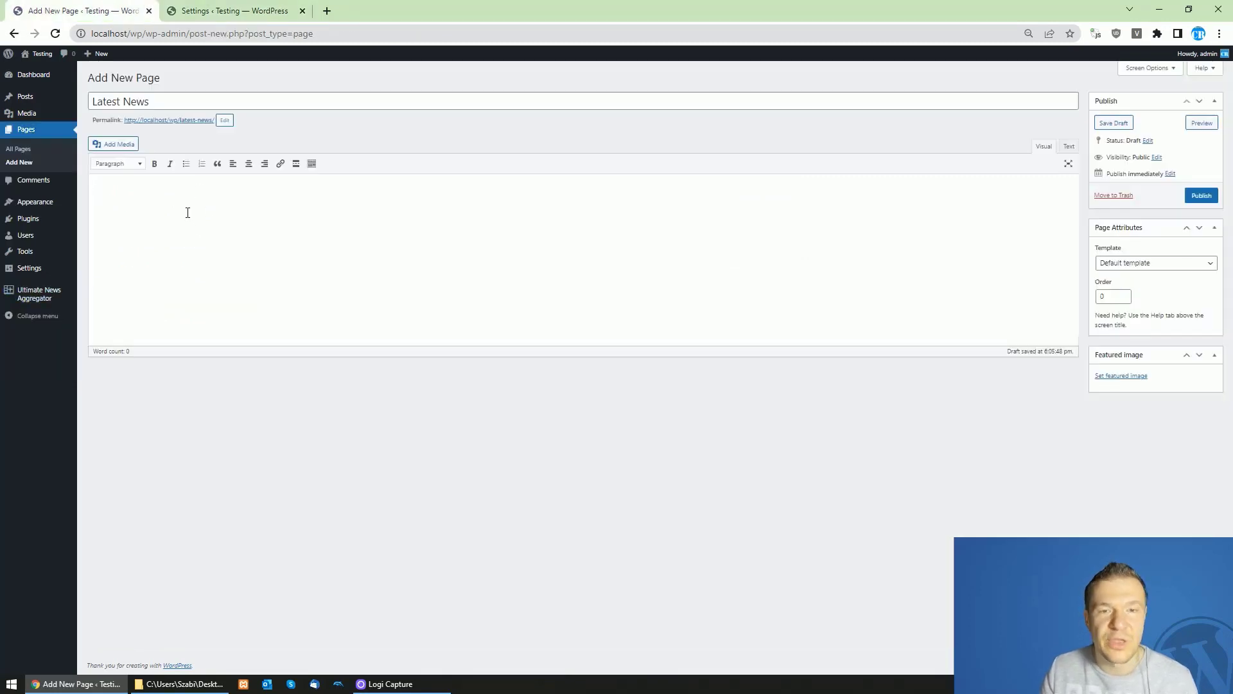
pyautogui.hotkey('ctrl', 'v')
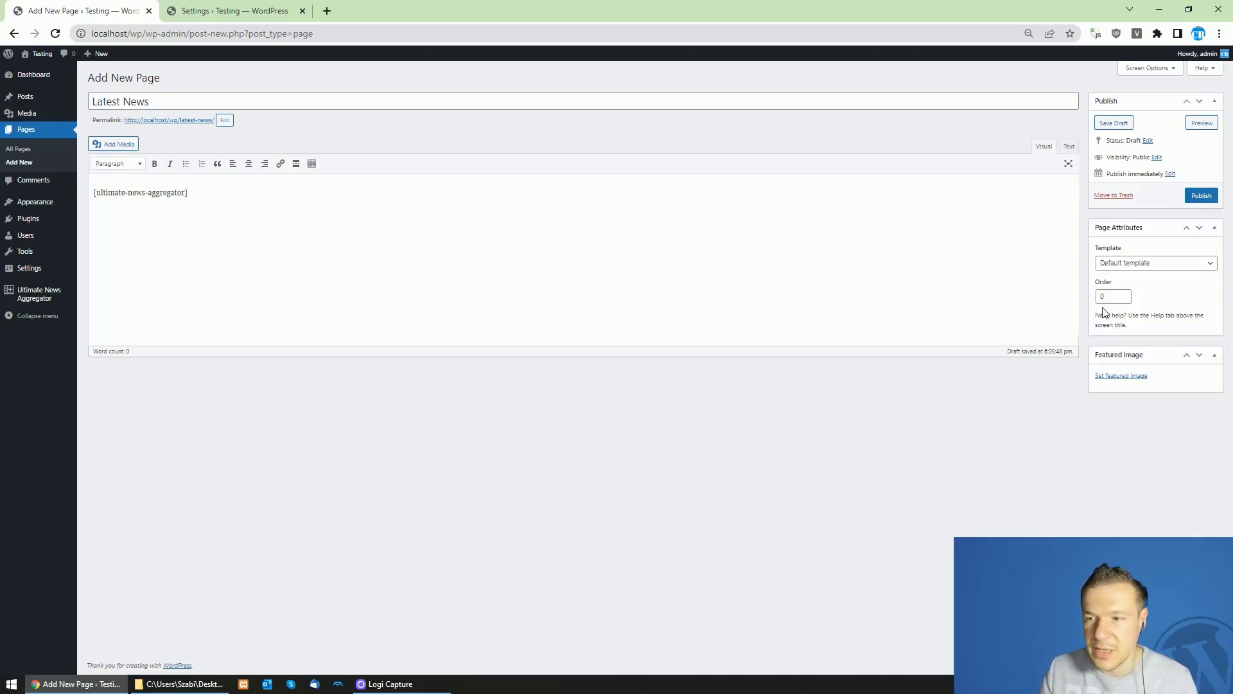
# Step: Look over the available page templates, publish the Latest News page with the default template, and open it on the site
pyautogui.click(1125, 264)
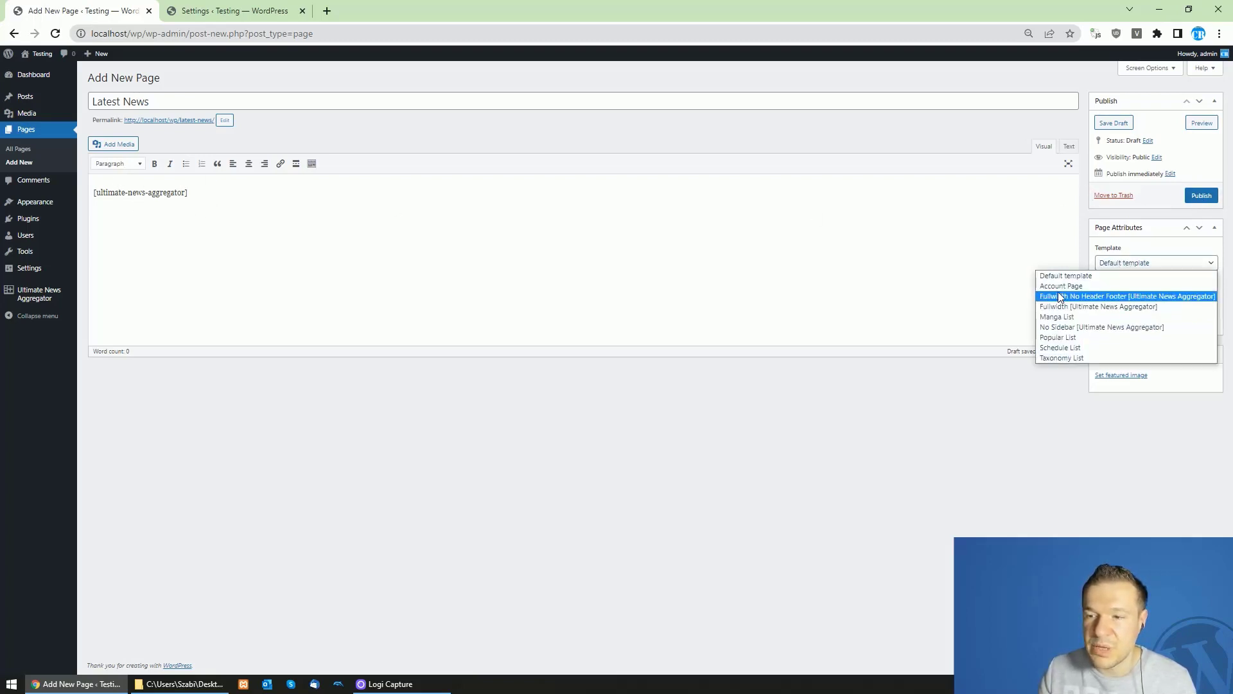
pyautogui.click(1107, 264)
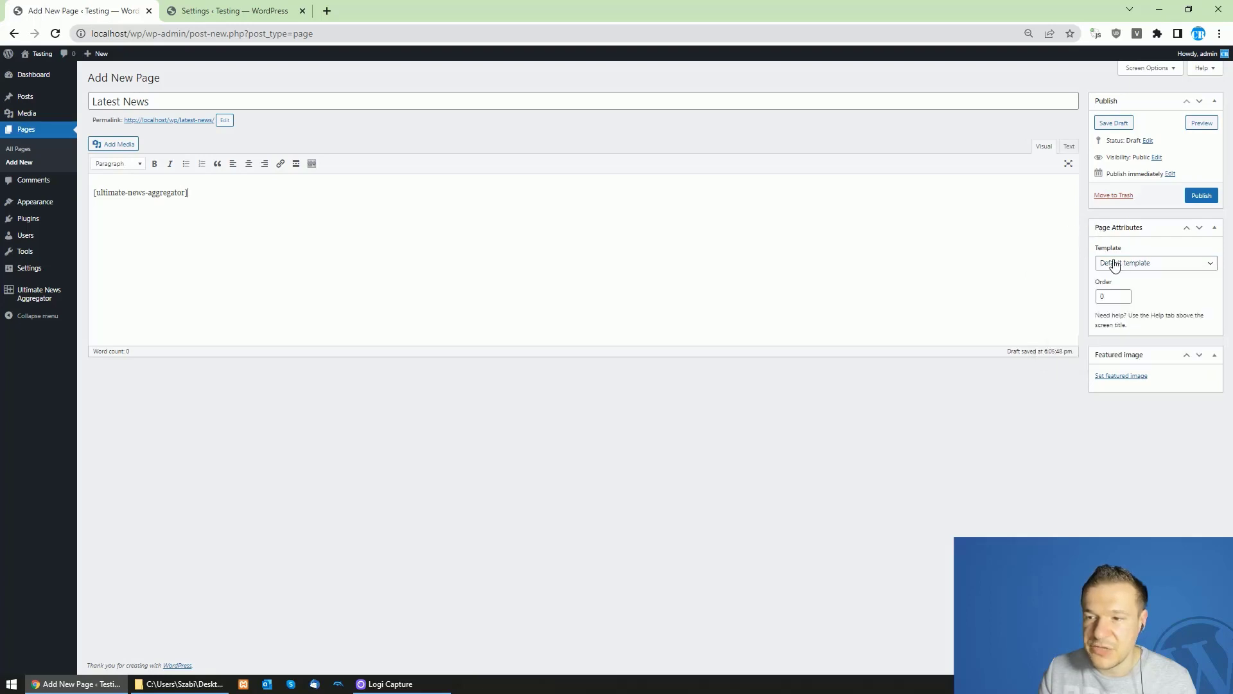
pyautogui.click(1128, 267)
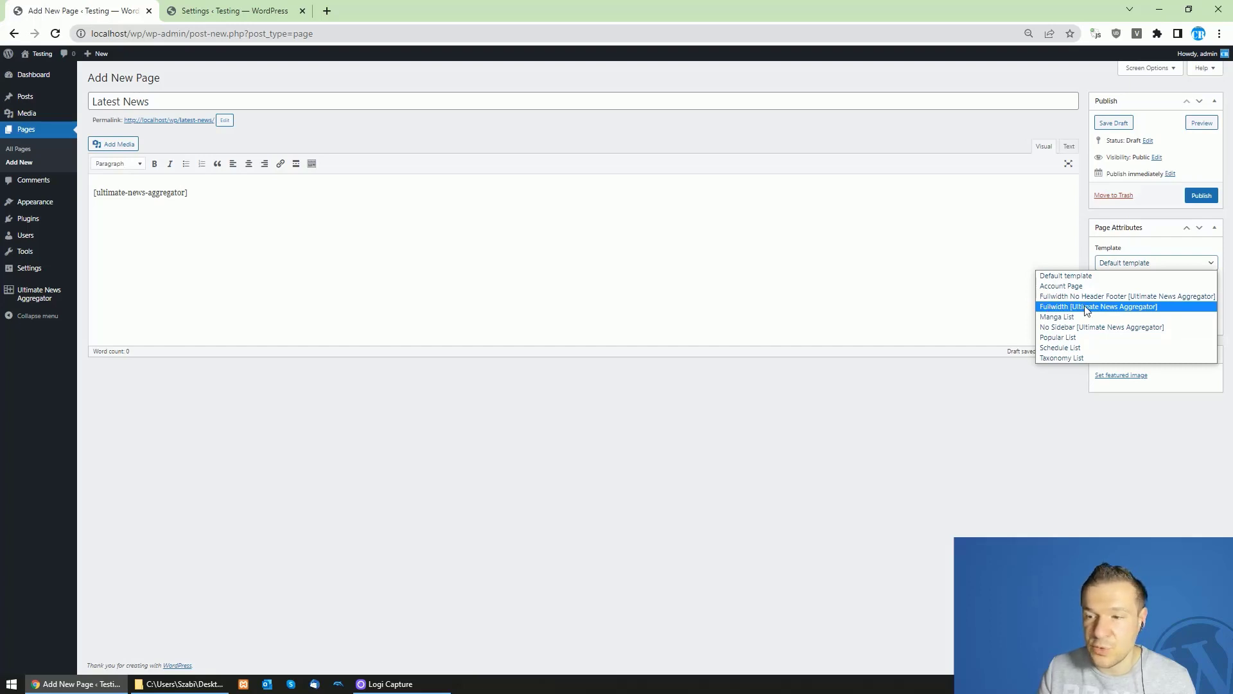
pyautogui.click(1157, 262)
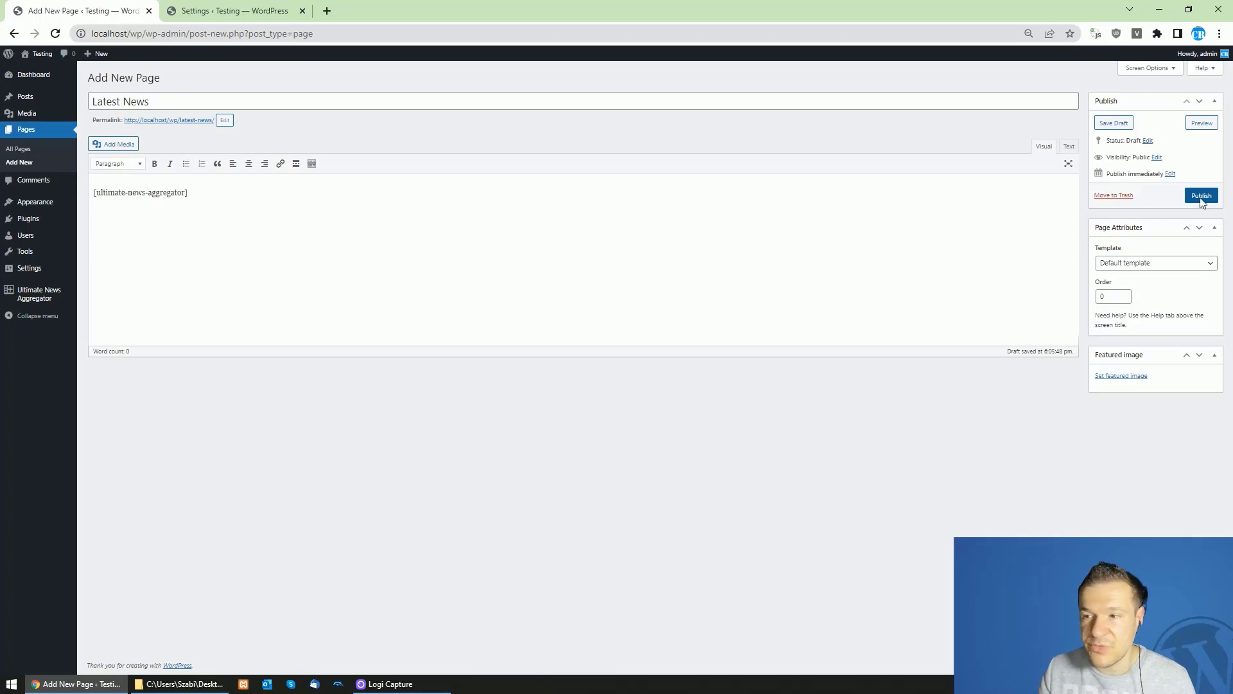
pyautogui.click(1202, 198)
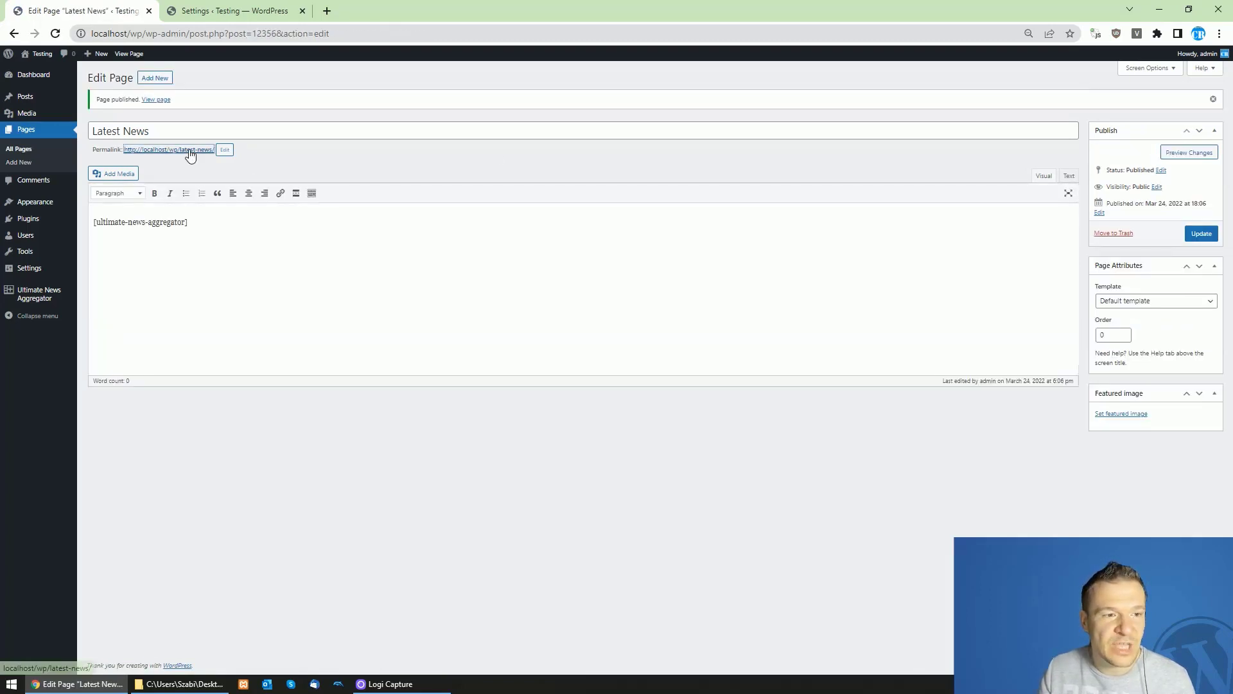
pyautogui.click(190, 154)
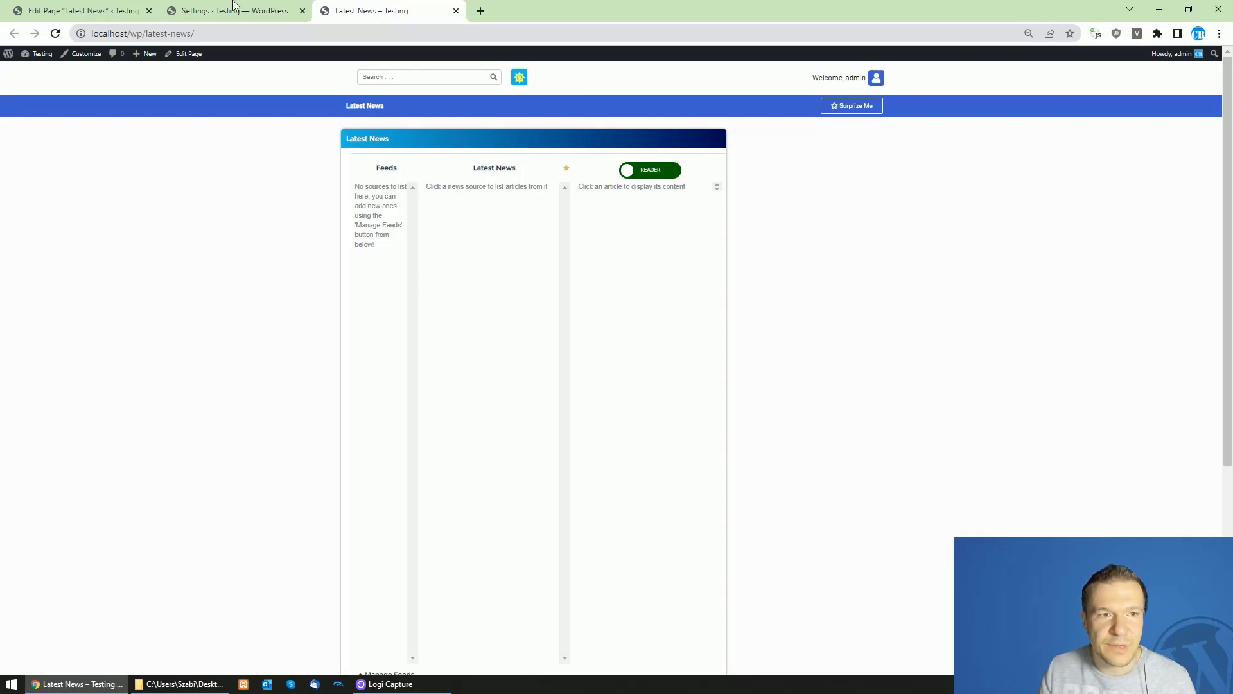
# Step: Switch the Latest News page to the Fullwidth [Ultimate News Aggregator] template, update it, and reload the public page
pyautogui.hotkey('ctrl', '1')
pyautogui.click(1129, 301)
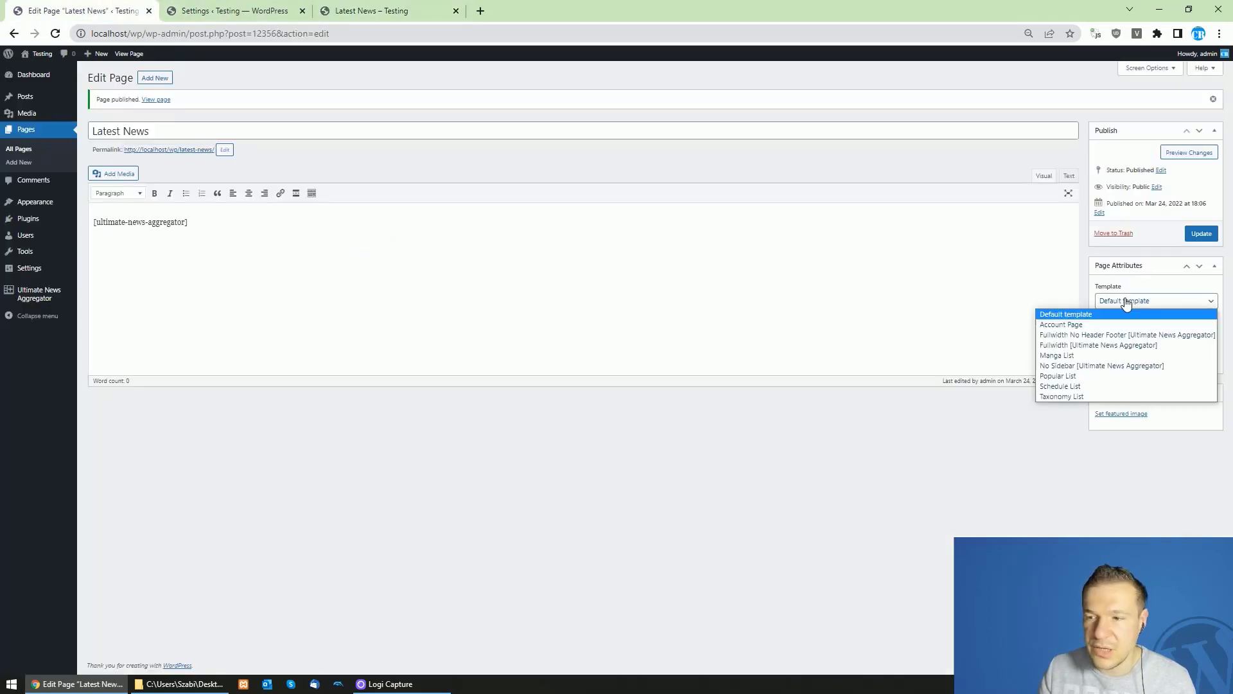
pyautogui.click(1062, 348)
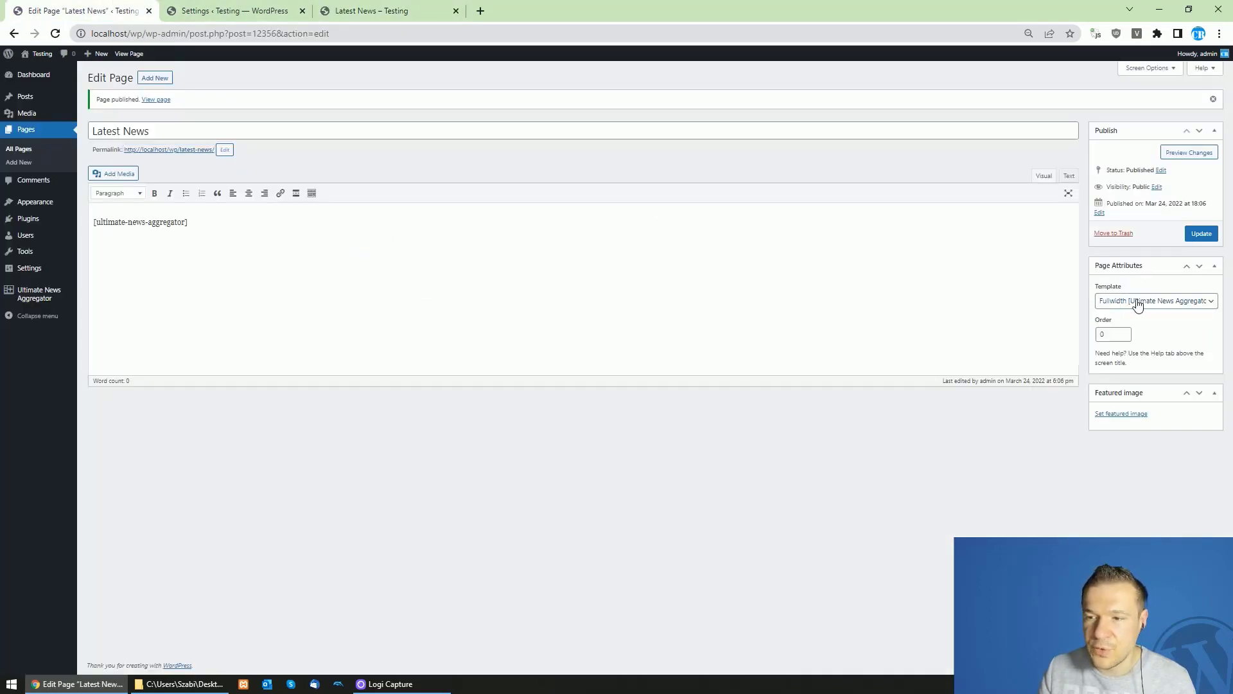
pyautogui.click(1201, 234)
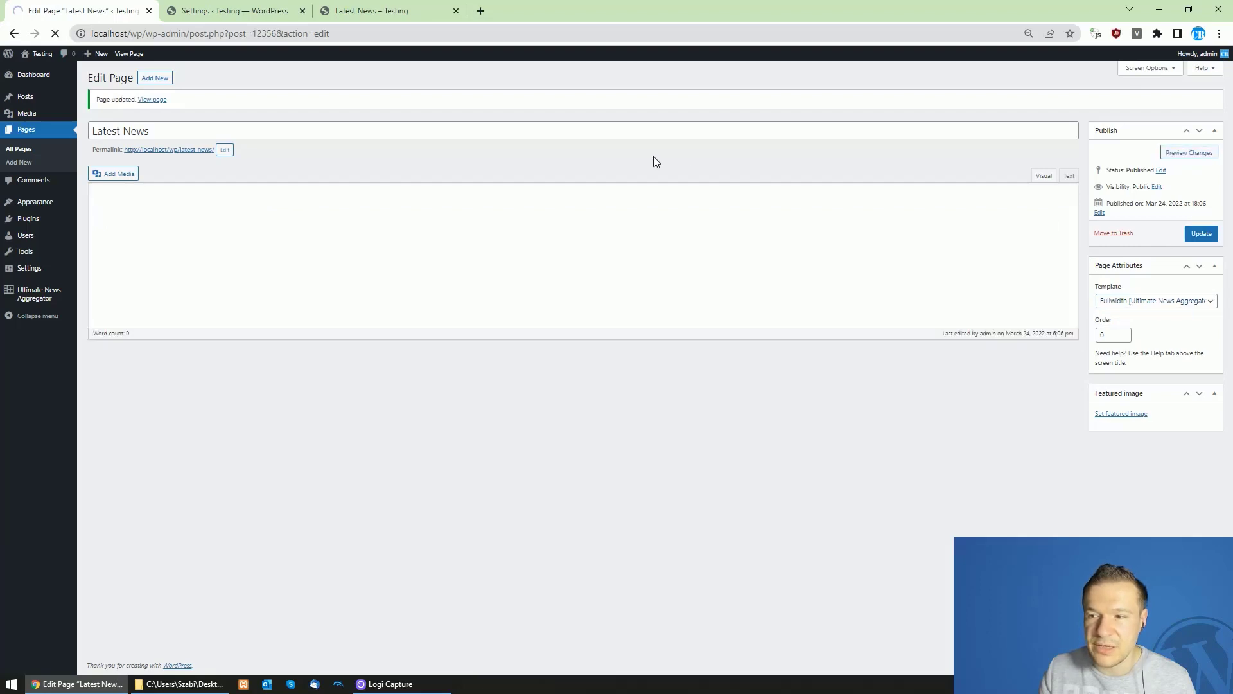
pyautogui.hotkey('ctrl', '3')
pyautogui.click(55, 35)
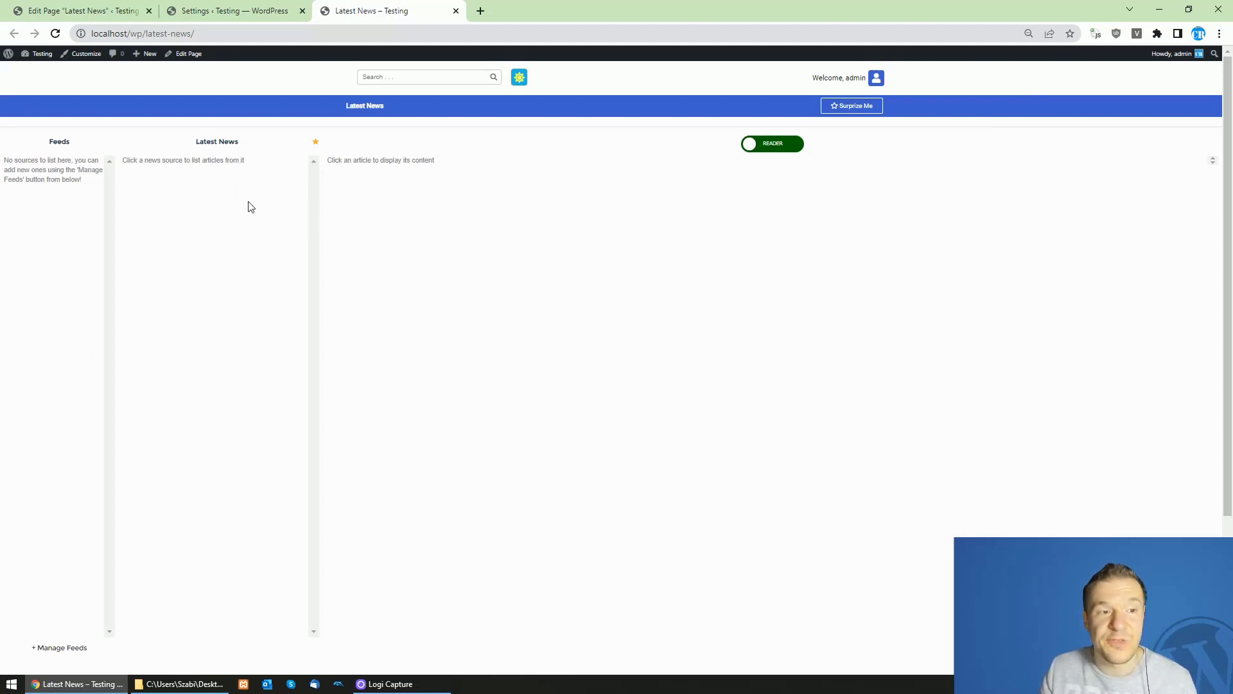
# Step: Add the Business feeds ProCore, The Street and BusinessInsider and the Entertainment feeds DigitalMusicNews, BuzzSumo and Polygon to the page's feed list
pyautogui.click(57, 647)
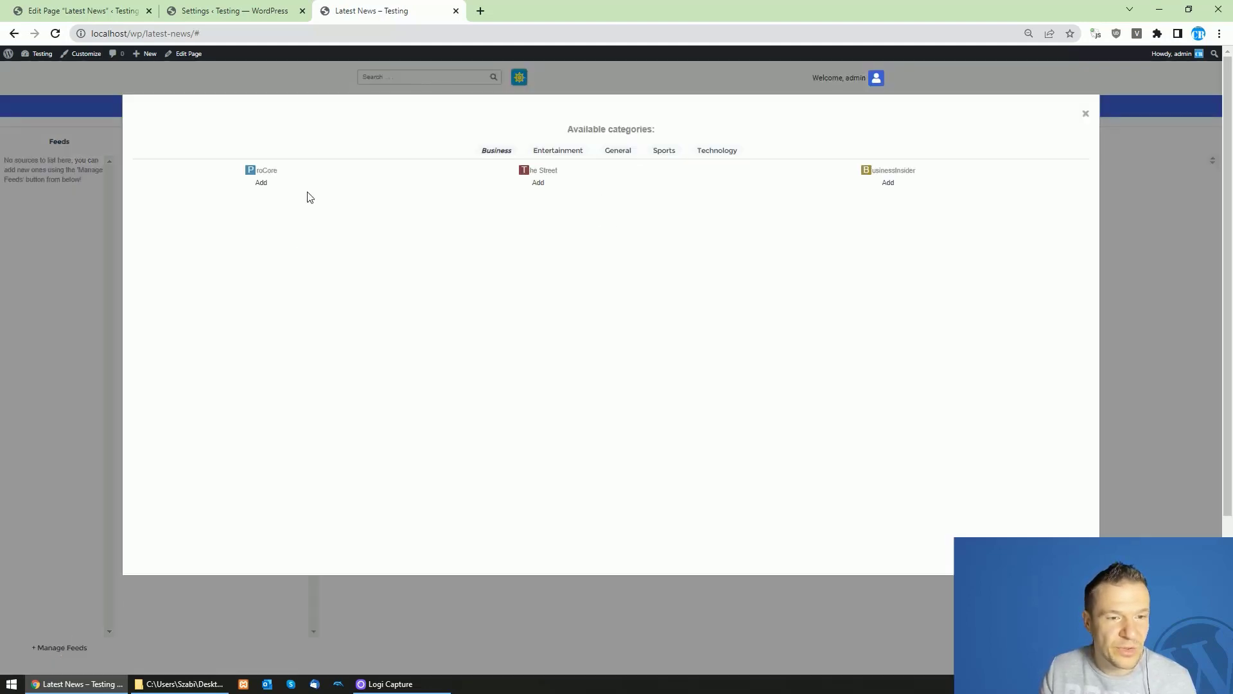
pyautogui.click(261, 182)
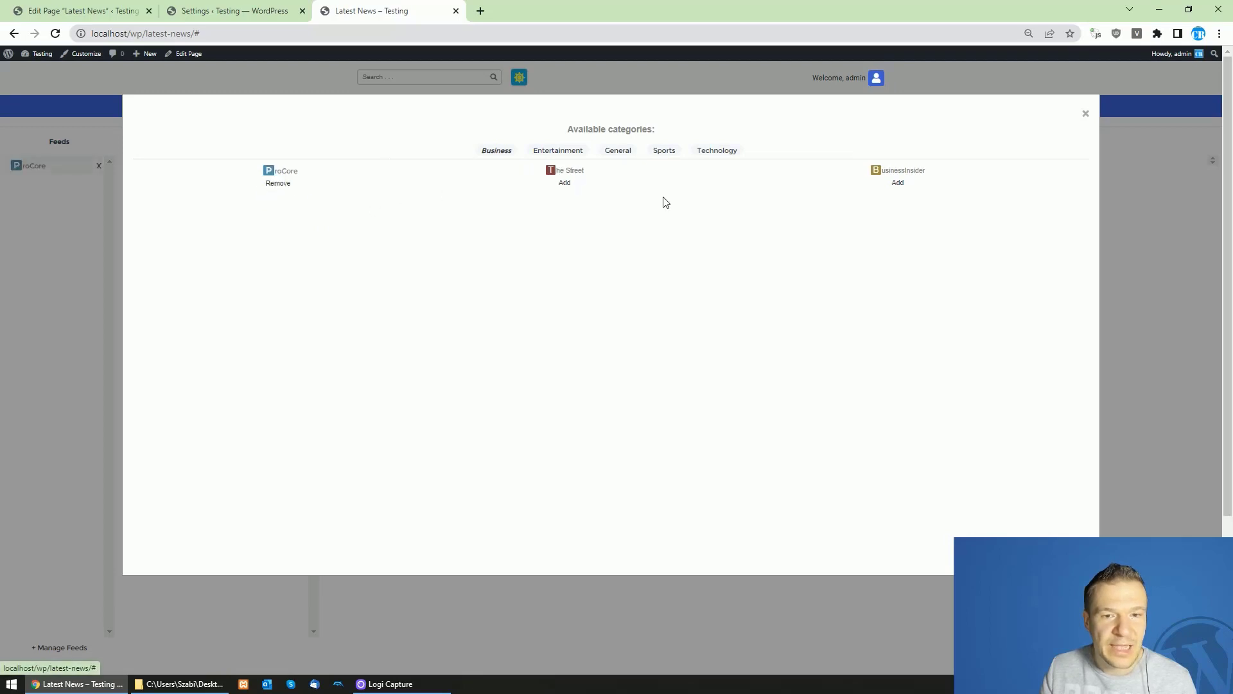
pyautogui.click(898, 183)
pyautogui.click(558, 151)
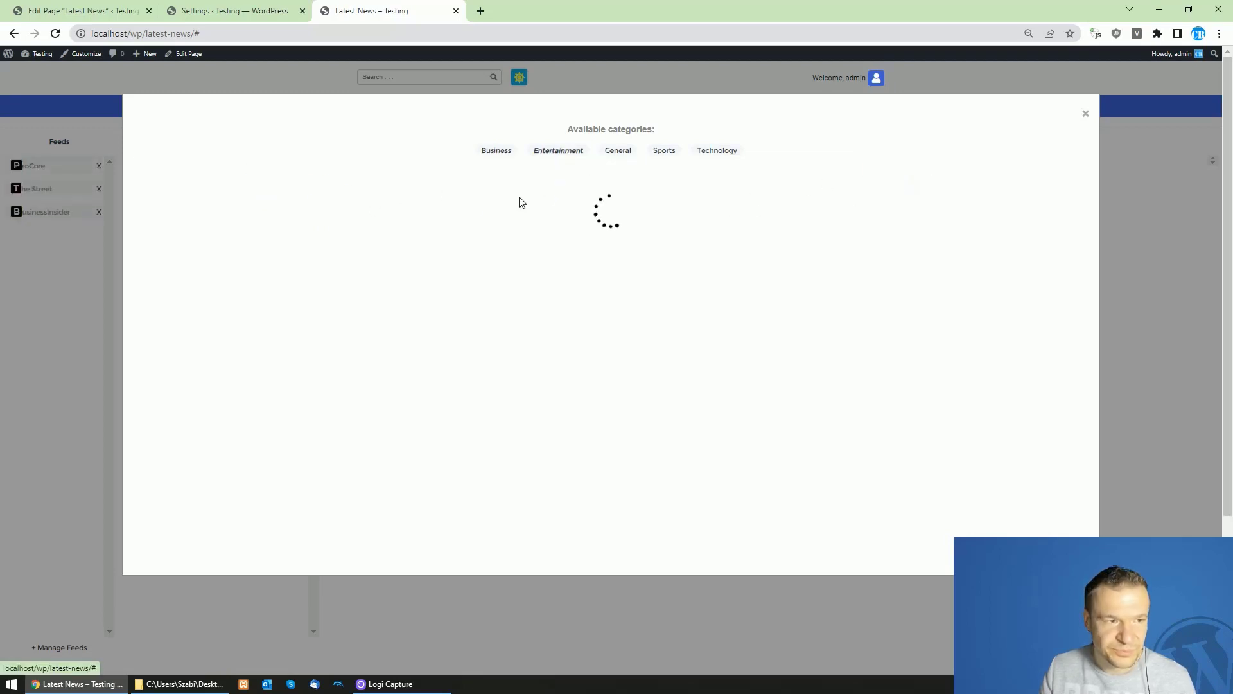
pyautogui.click(353, 184)
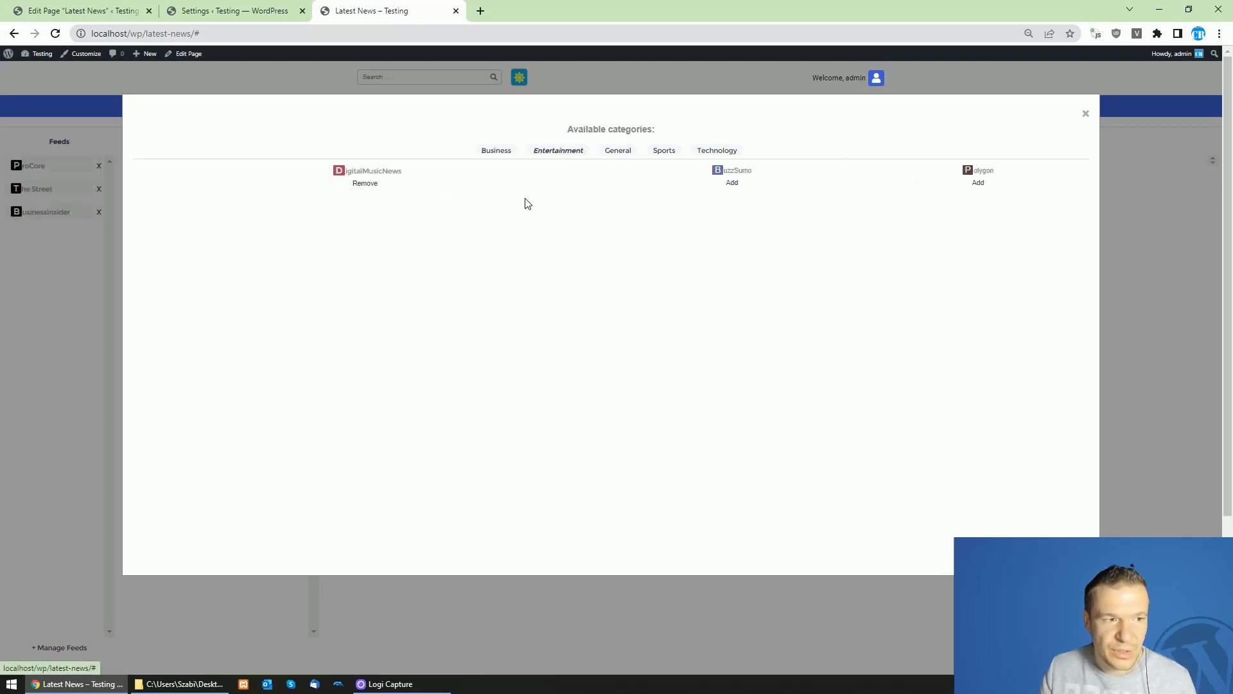
pyautogui.click(732, 184)
pyautogui.click(978, 183)
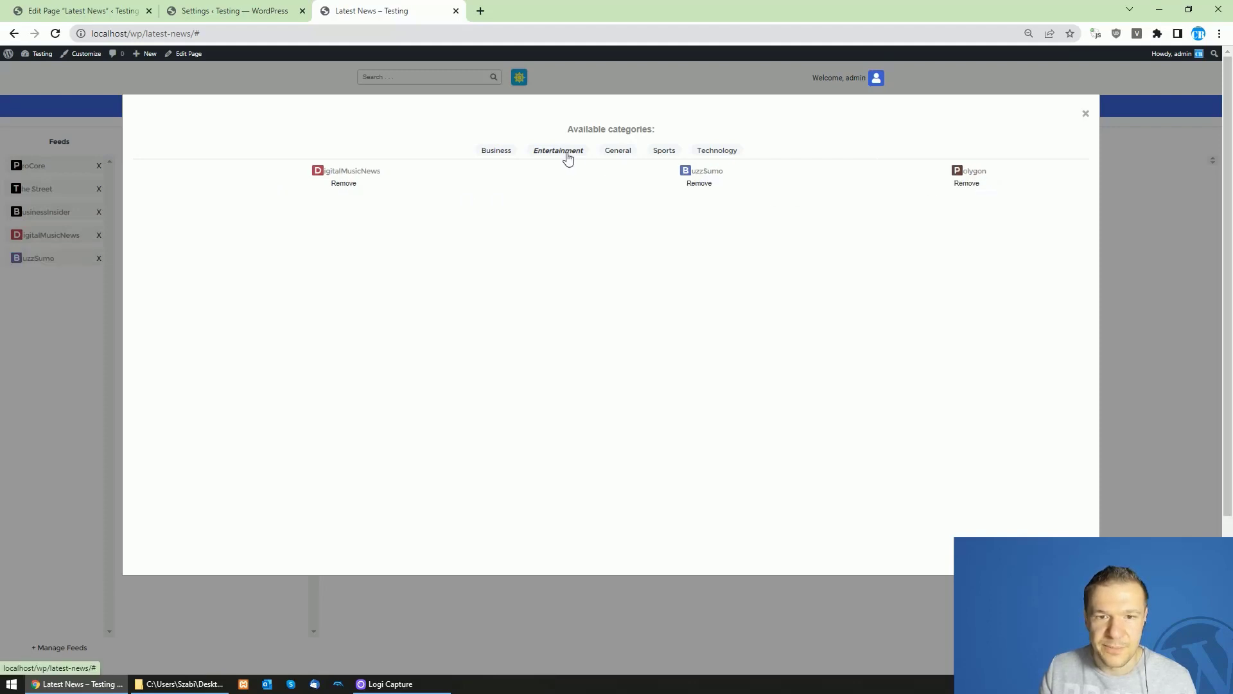
# Step: Add My custom news site and ABCNews from General and Yahoo Sports and ESPN from Sports, and close the feed manager
pyautogui.click(618, 150)
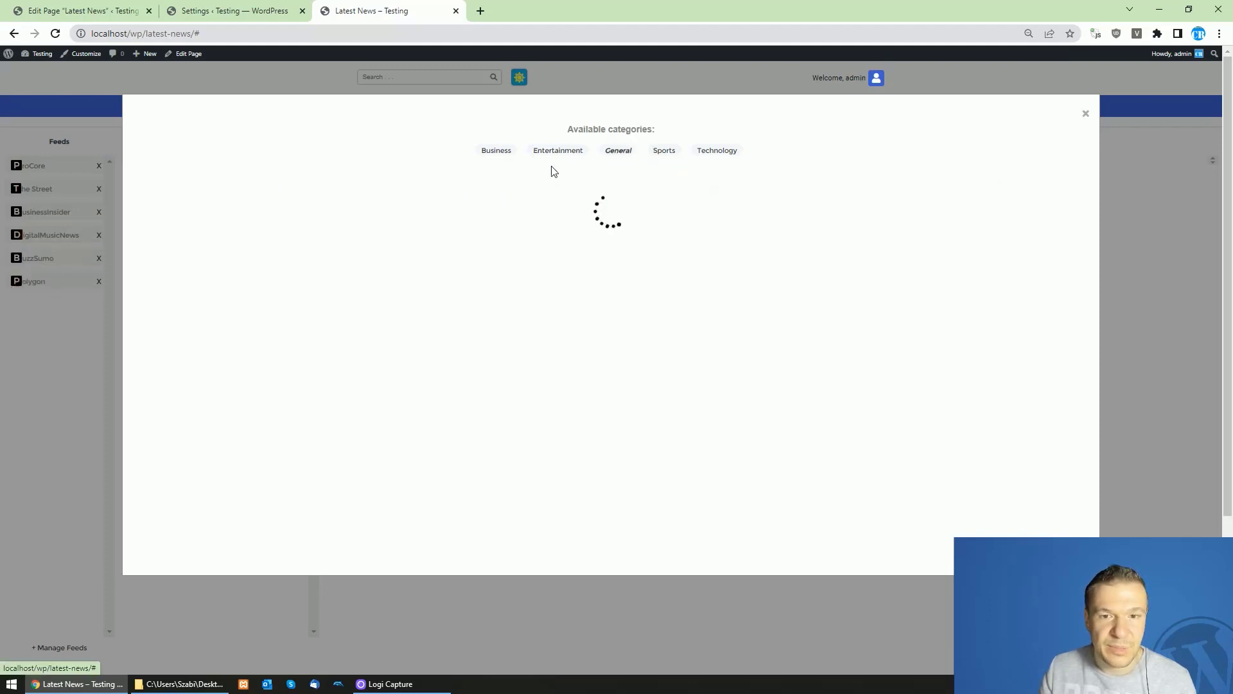
pyautogui.click(330, 184)
pyautogui.click(646, 184)
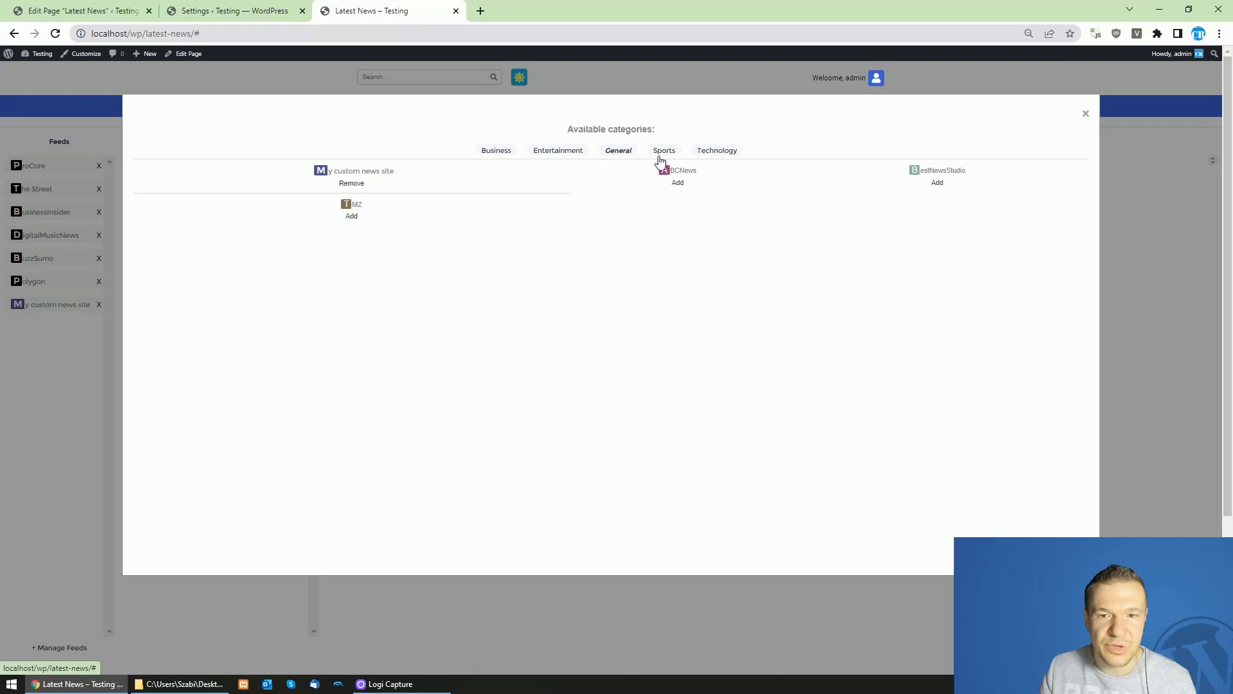
pyautogui.click(664, 150)
pyautogui.click(552, 183)
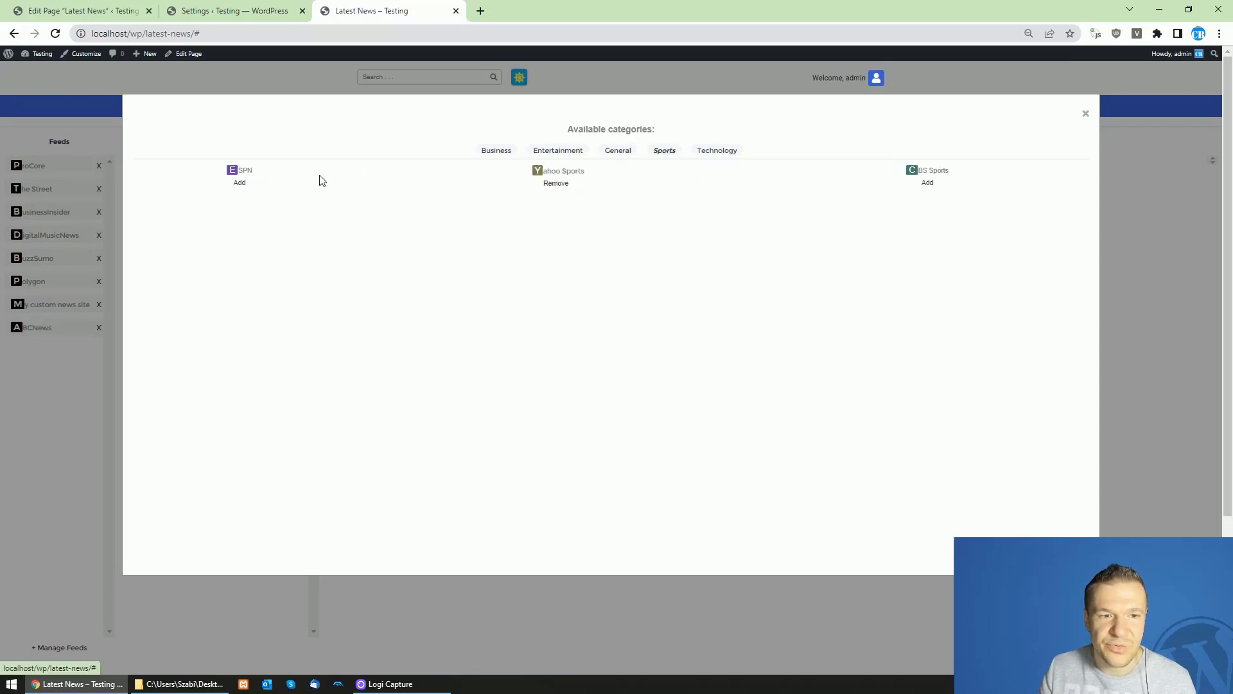
pyautogui.click(247, 183)
pyautogui.click(97, 460)
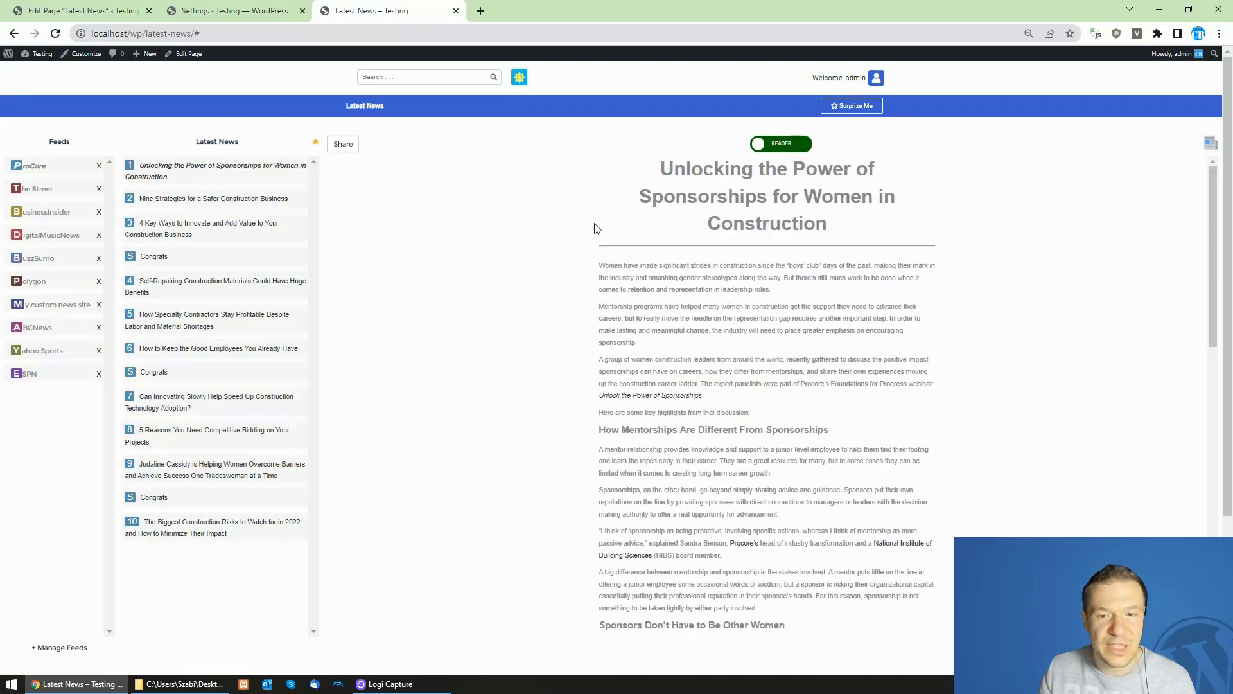
# Step: Browse The Street's lead article in the reader and load the BusinessInsider feed
pyautogui.click(43, 191)
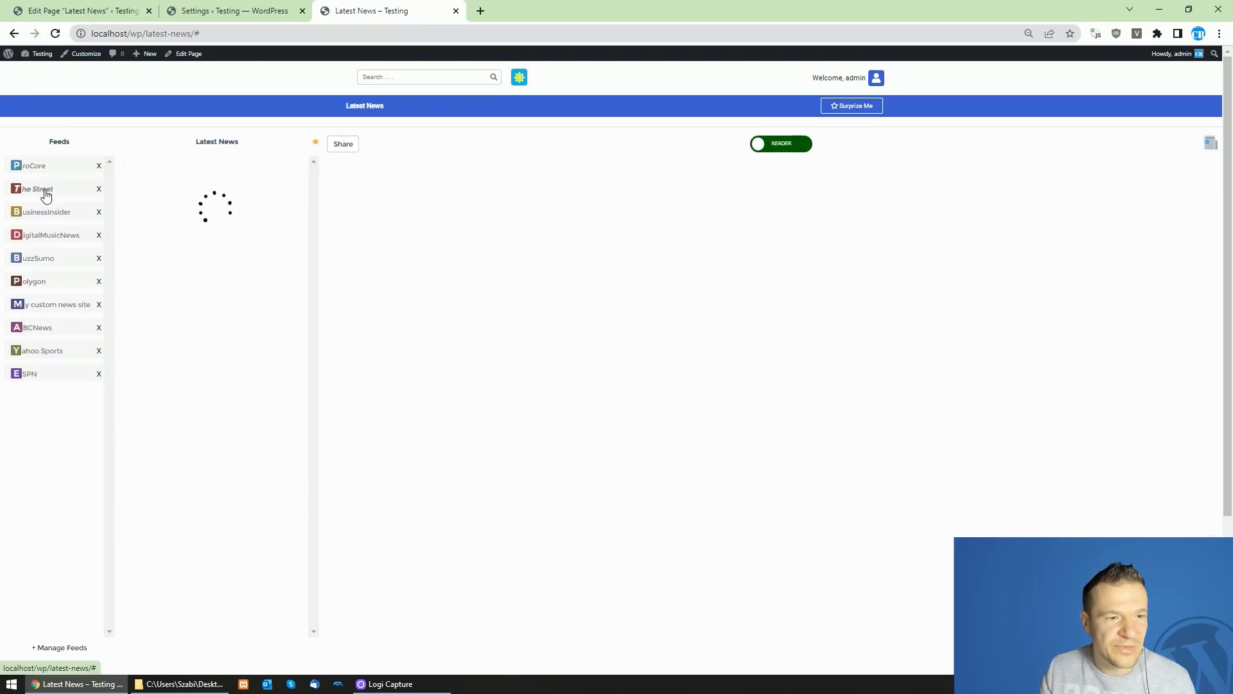
pyautogui.scroll(-10, 514, 299)
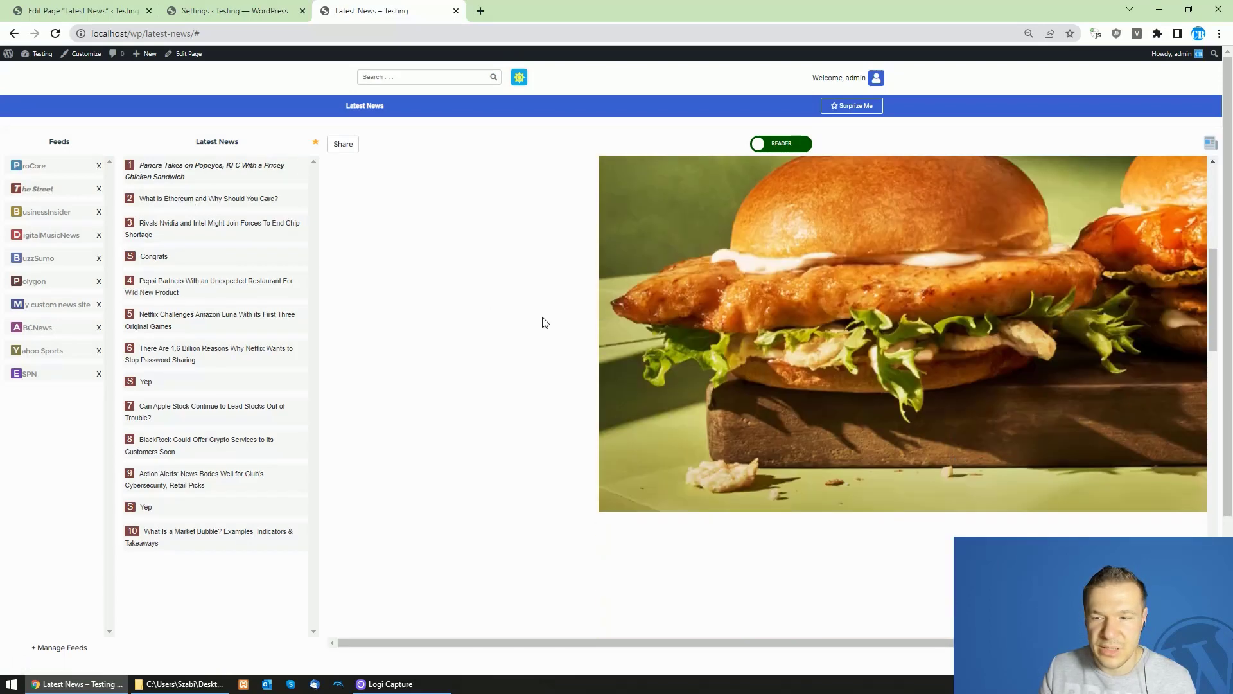
pyautogui.scroll(4, 470, 309)
pyautogui.click(35, 212)
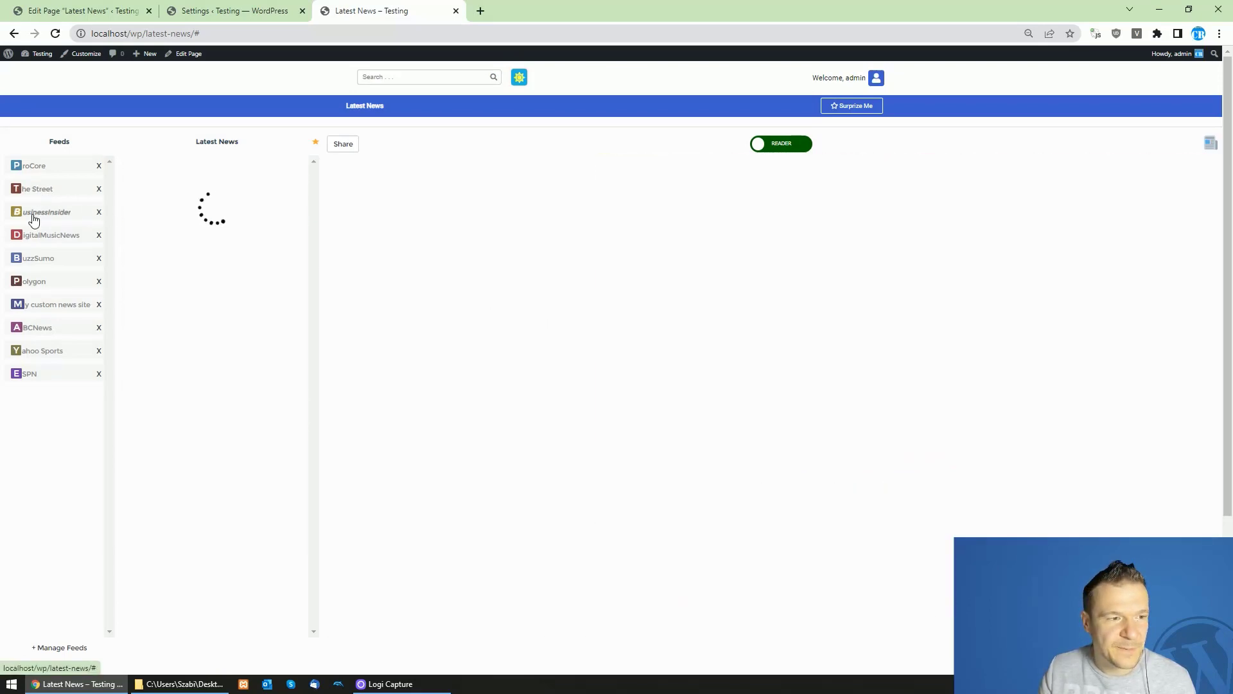
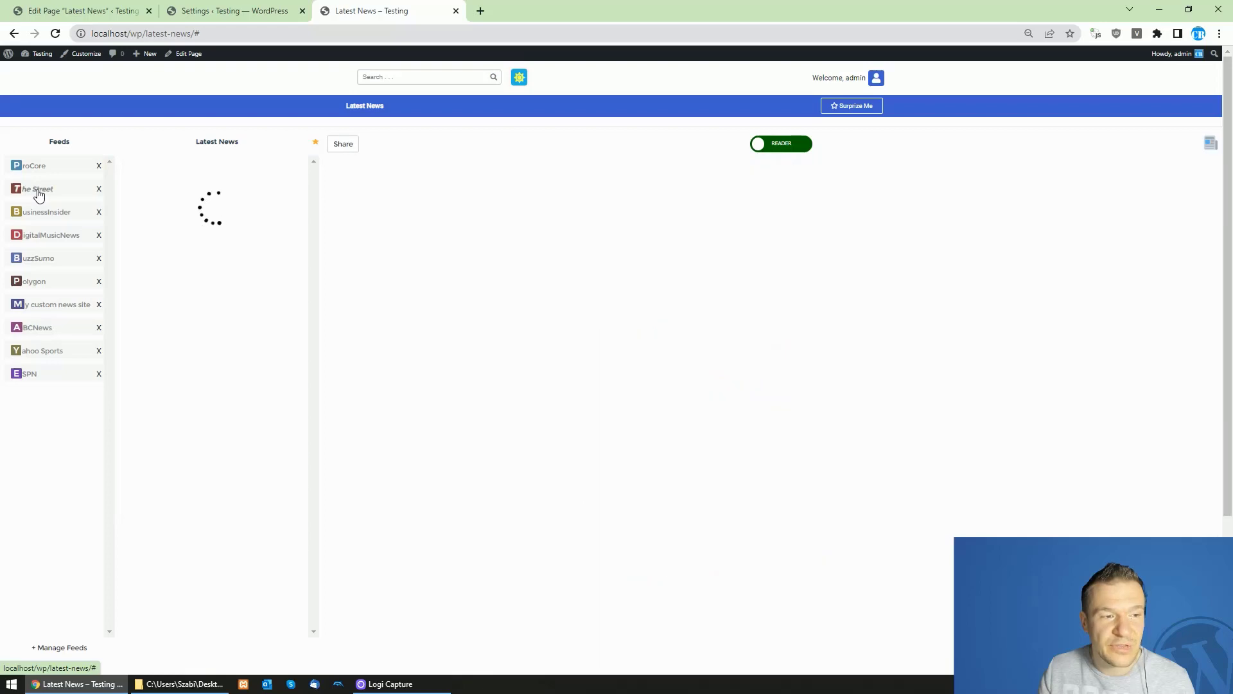
# Step: Compare the Original and Reader views using The Street and ProCore articles, return to Reader, and check the share options
pyautogui.click(768, 145)
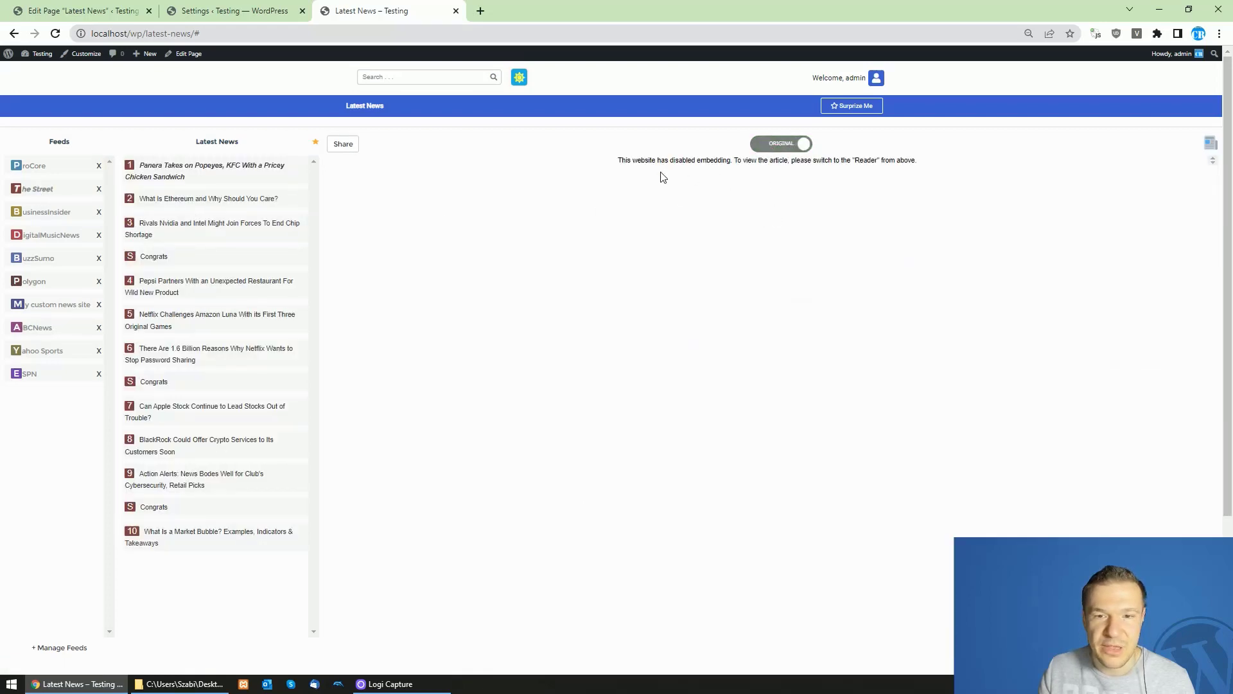
pyautogui.moveTo(622, 161); pyautogui.dragTo(898, 172)
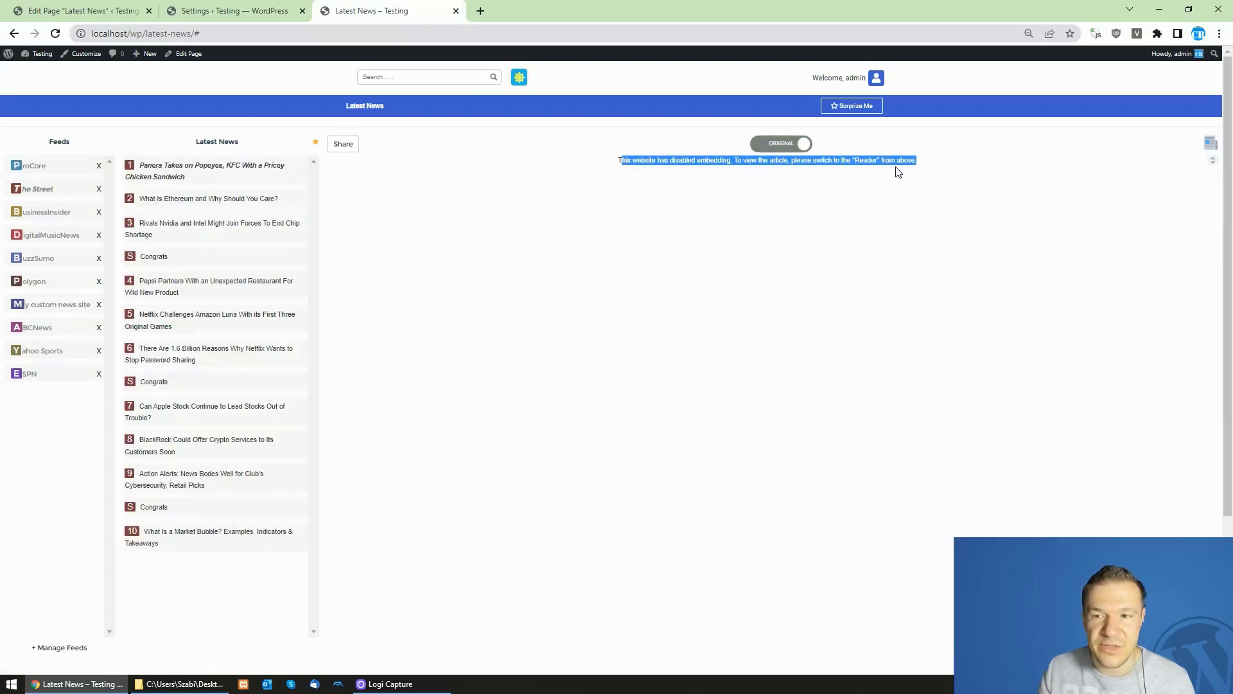
pyautogui.click(41, 171)
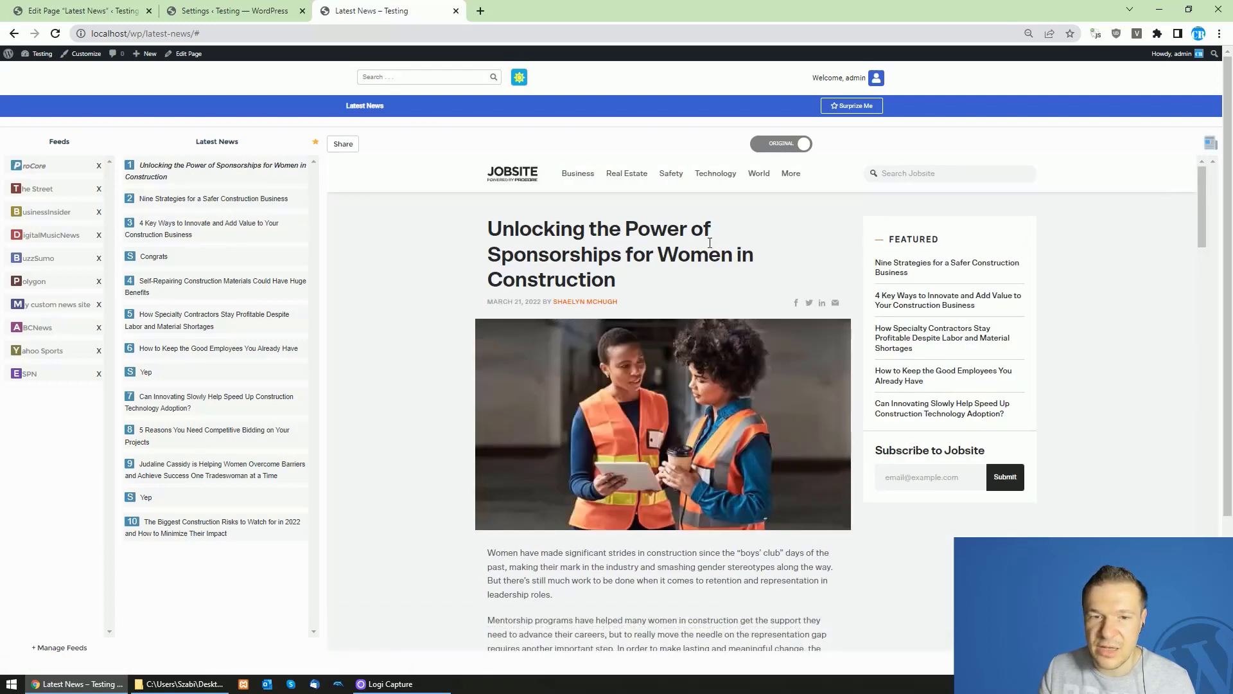
pyautogui.click(773, 150)
pyautogui.click(775, 148)
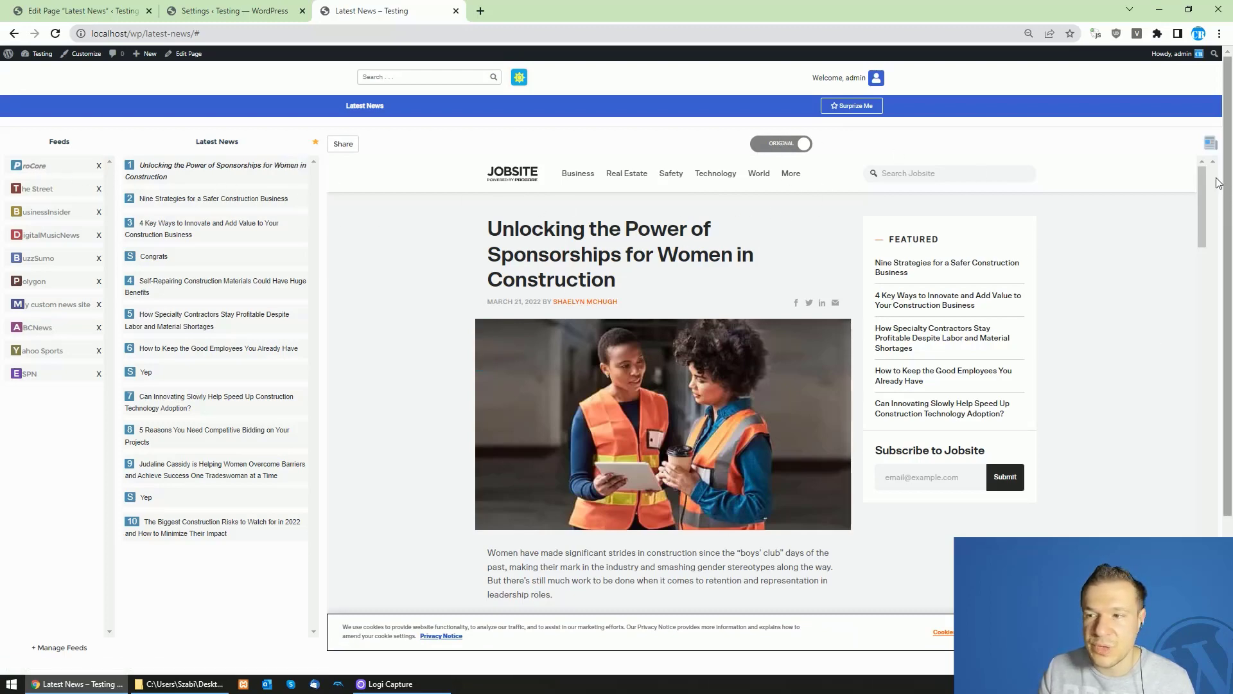
pyautogui.moveTo(1206, 205)
pyautogui.mouseDown()
pyautogui.moveTo(1205, 276)
pyautogui.moveTo(1206, 204)
pyautogui.mouseUp()
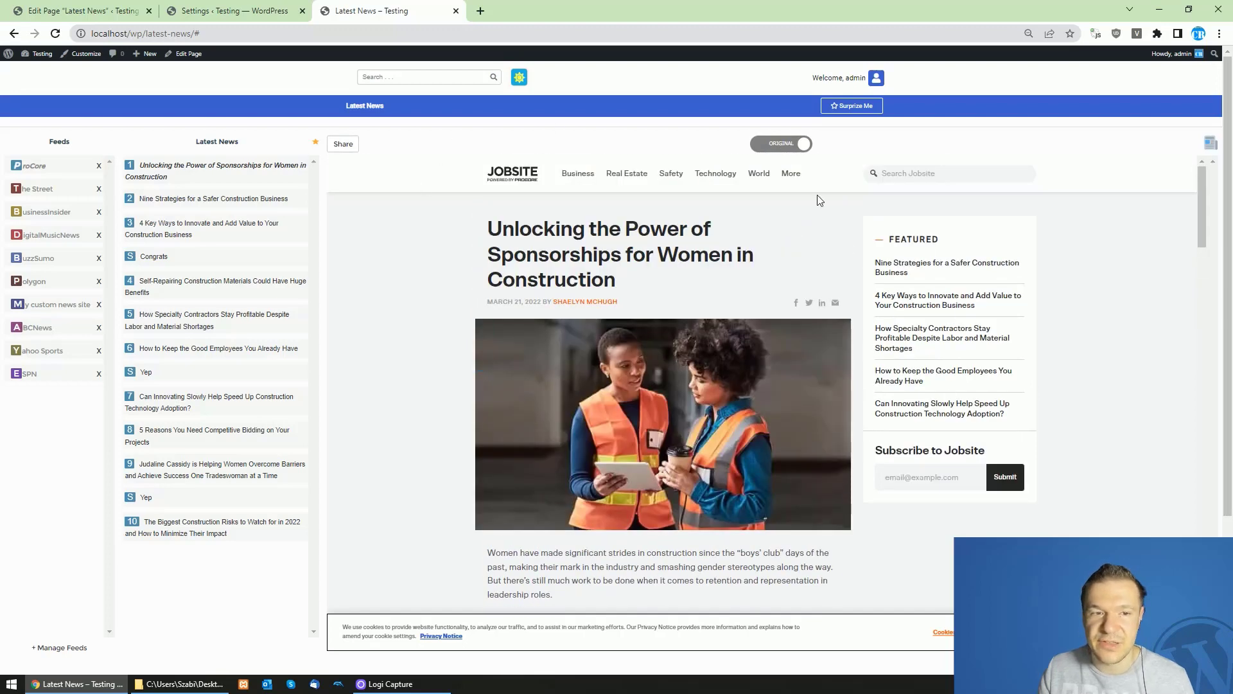
pyautogui.click(767, 138)
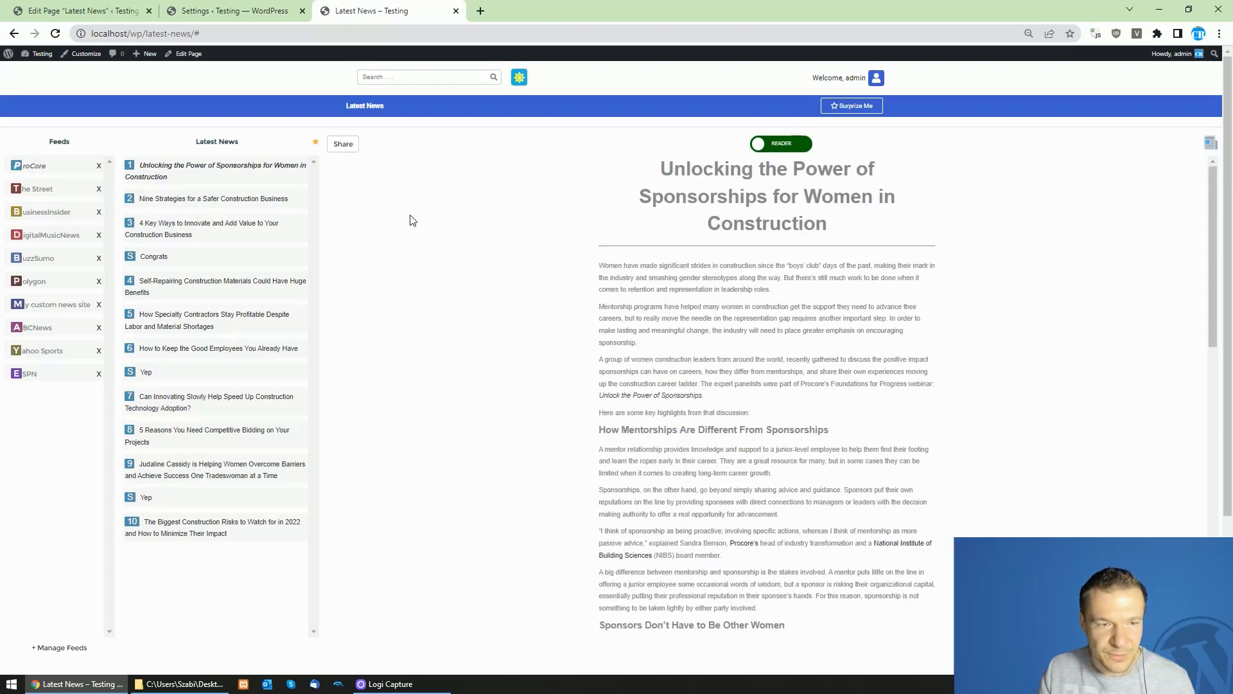
pyautogui.click(343, 144)
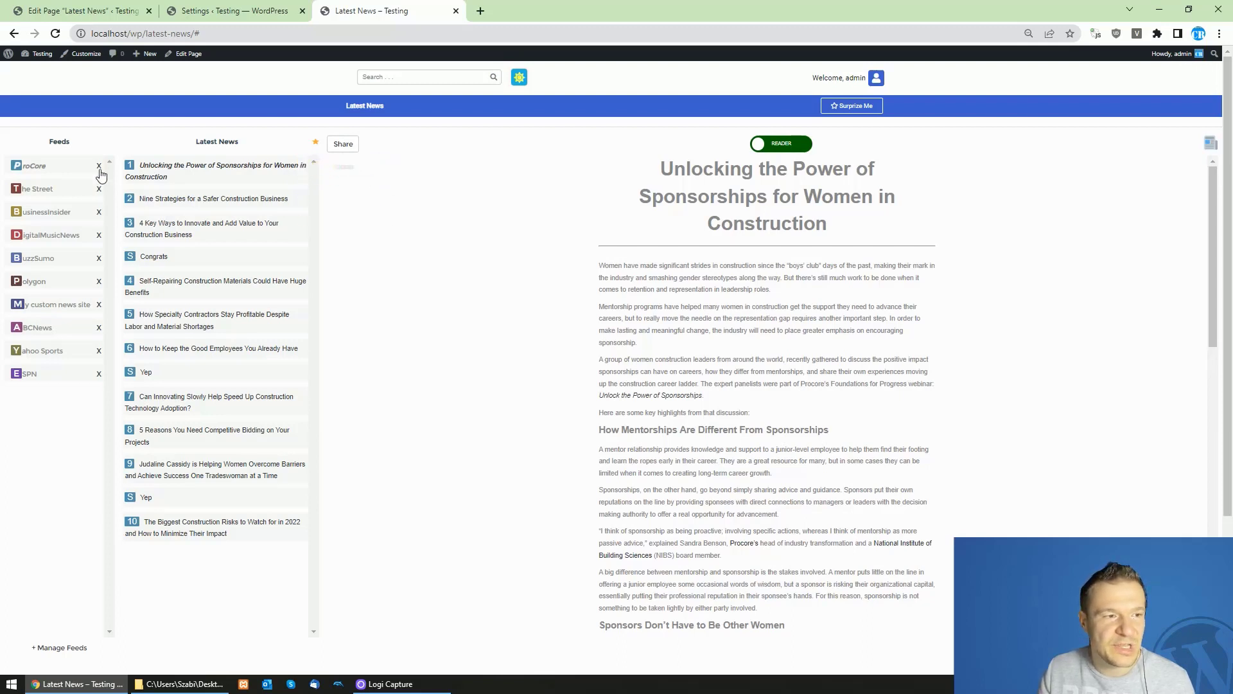
# Step: Move the ProCore feed below DigitalMusicNews in the feed list and review the Business sources in the feed manager
pyautogui.moveTo(45, 177); pyautogui.dragTo(42, 235)
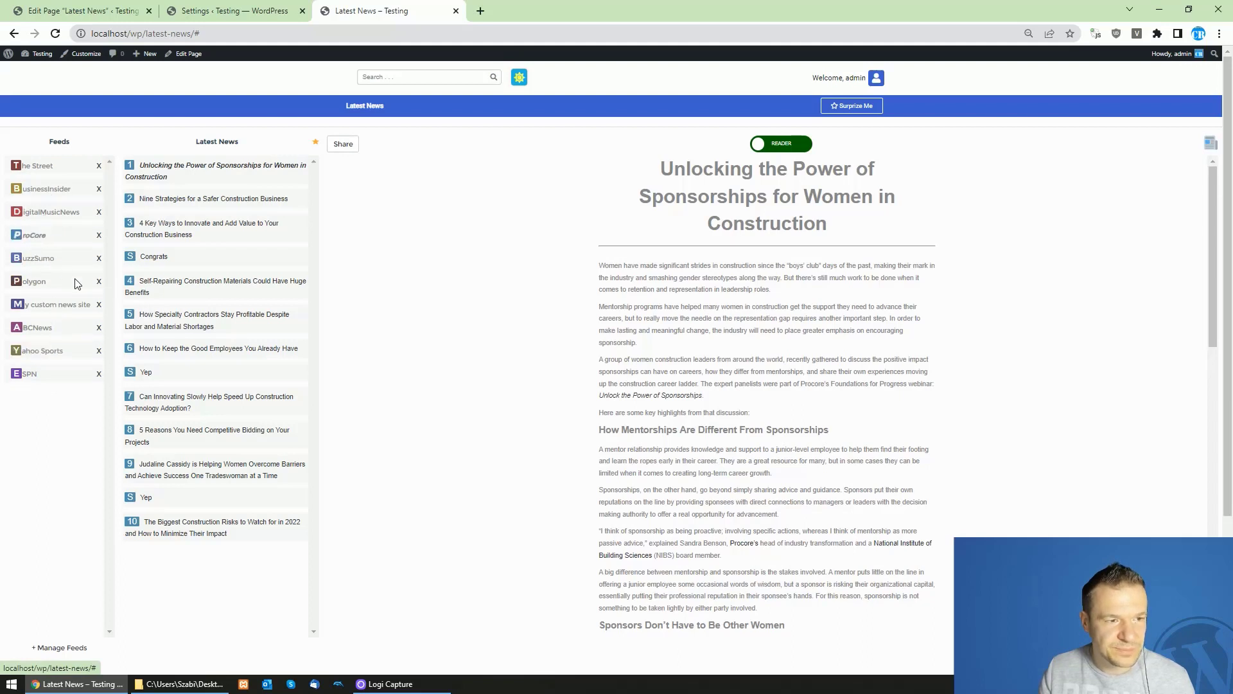
pyautogui.click(68, 647)
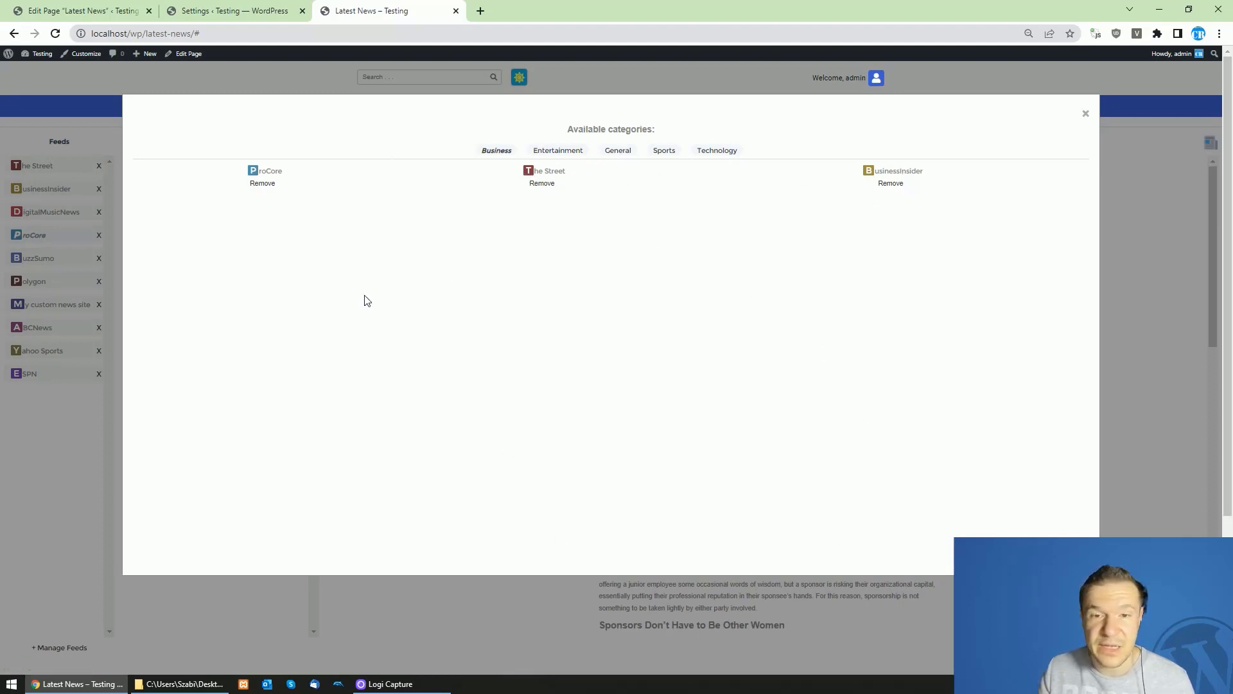
pyautogui.click(1086, 114)
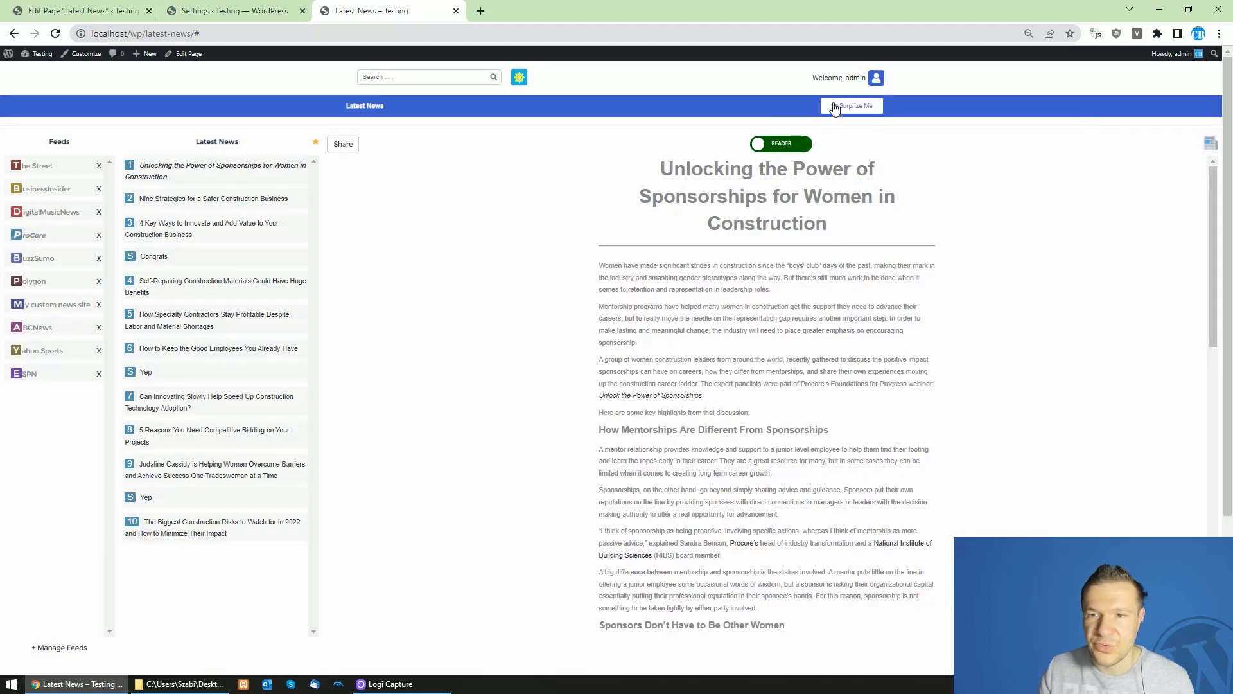
# Step: View the open ProCore article on its source website in a separate tab and return to the Latest News page
pyautogui.click(1211, 143)
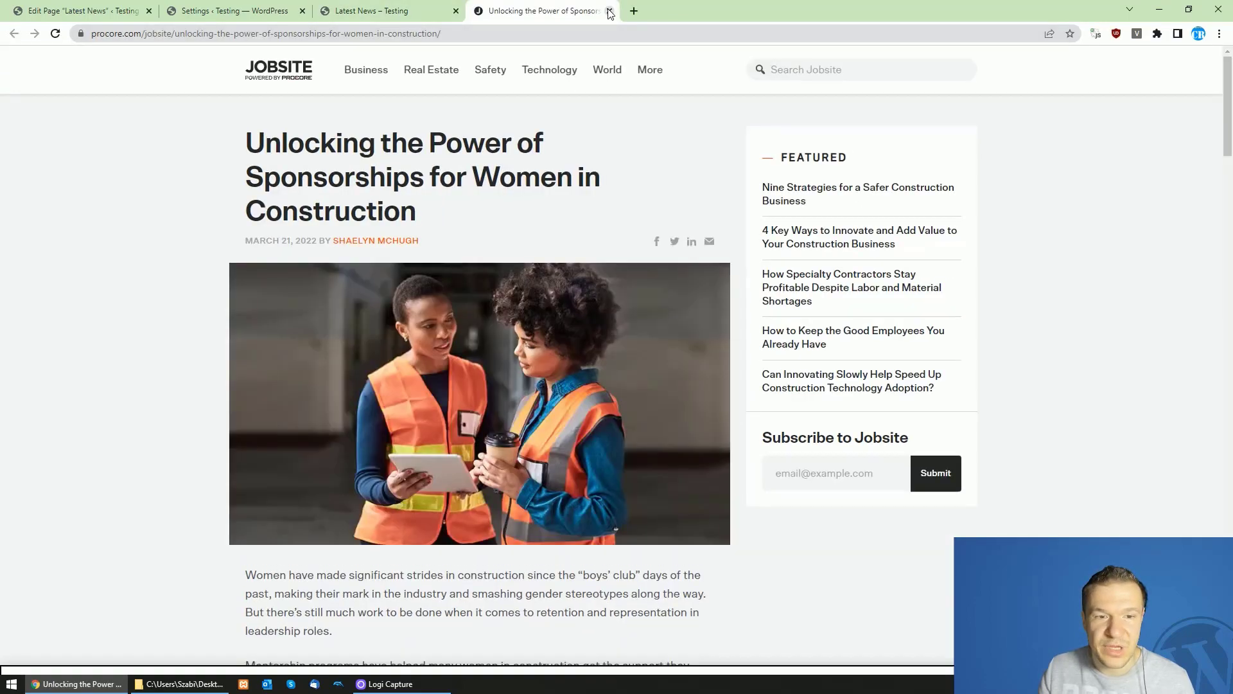
pyautogui.click(609, 12)
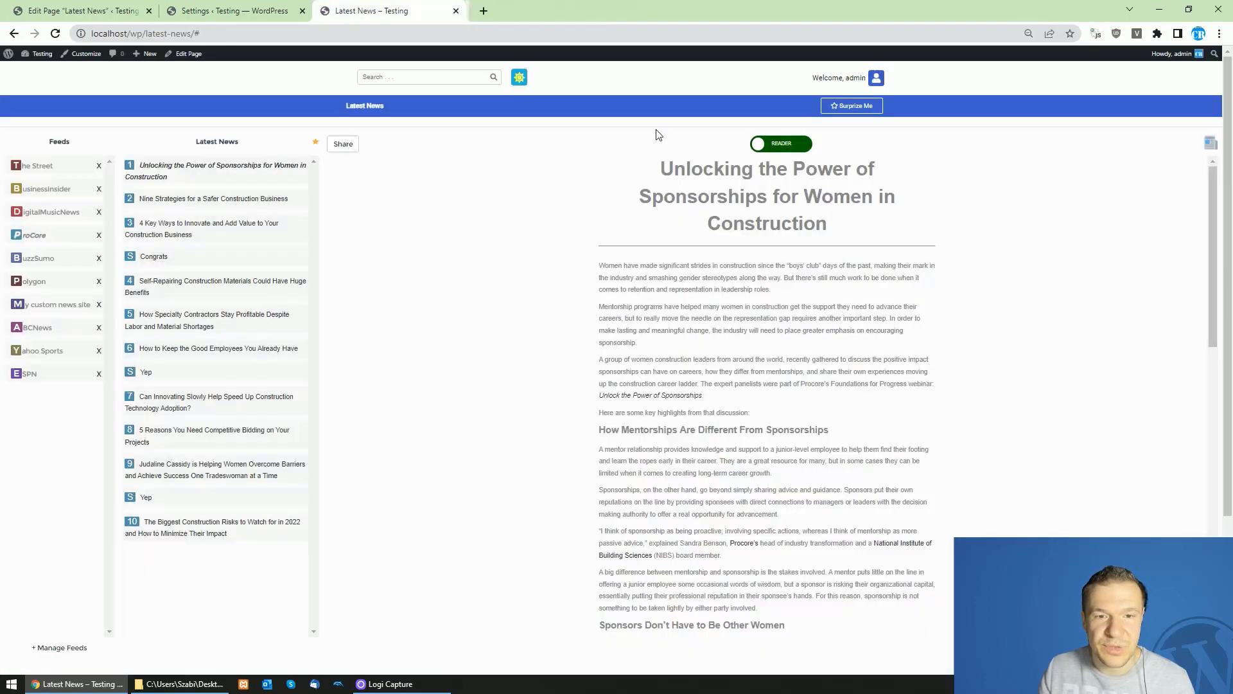
# Step: Read through the open ProCore article on sponsorships in construction and return to its start in the Reader view
pyautogui.scroll(-7, 413, 294)
pyautogui.rightClick(411, 296)
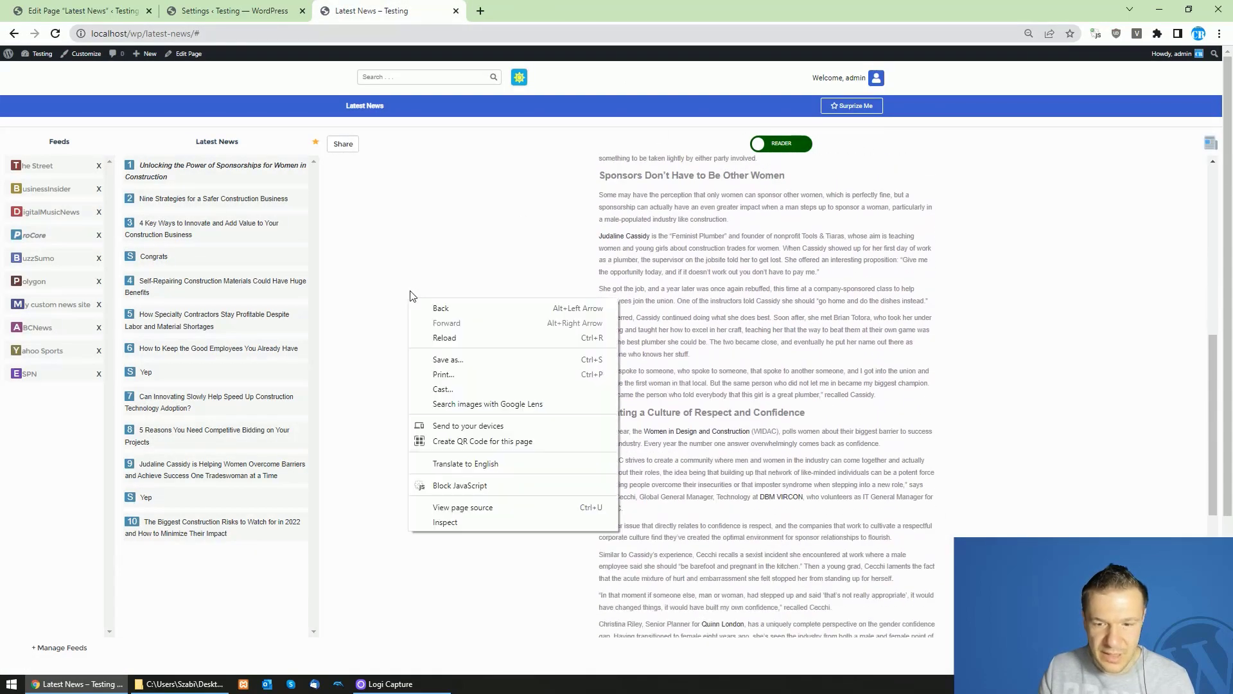
pyautogui.click(422, 222)
pyautogui.moveTo(1212, 368); pyautogui.dragTo(1214, 84)
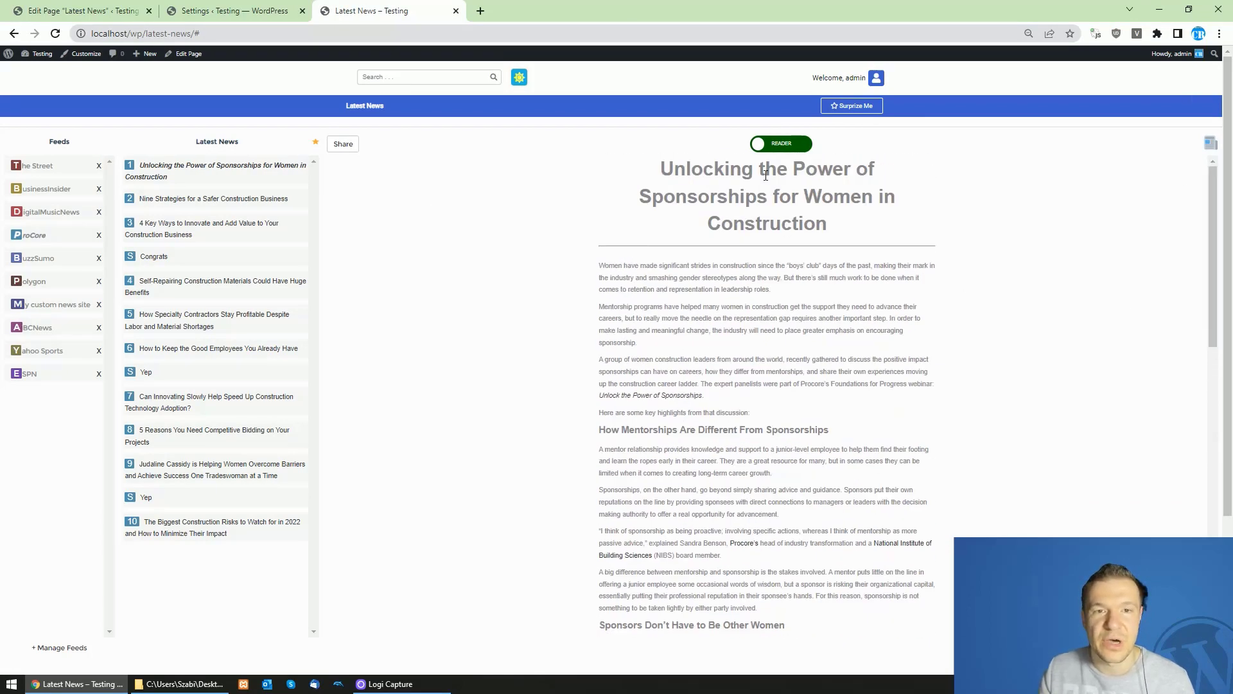
pyautogui.click(780, 143)
pyautogui.click(781, 142)
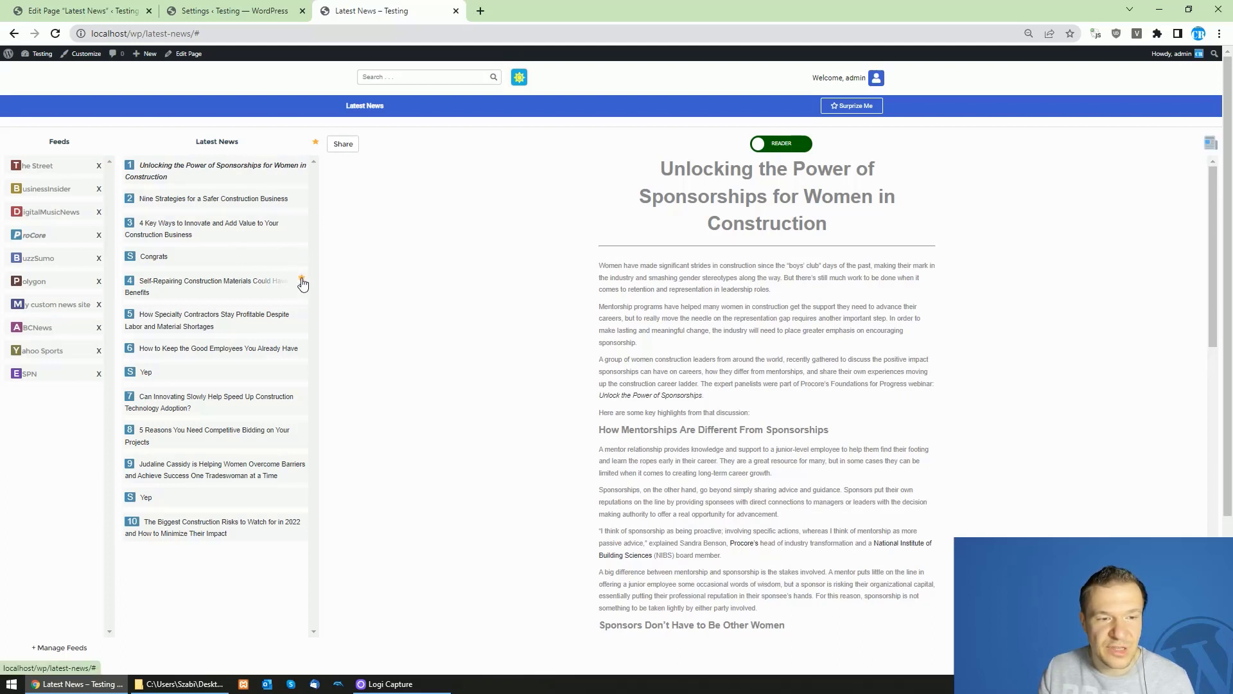
# Step: Bookmark ProCore's articles on adding business value, self-repairing materials and keeping good employees, and view the last two from the bookmark list
pyautogui.click(301, 280)
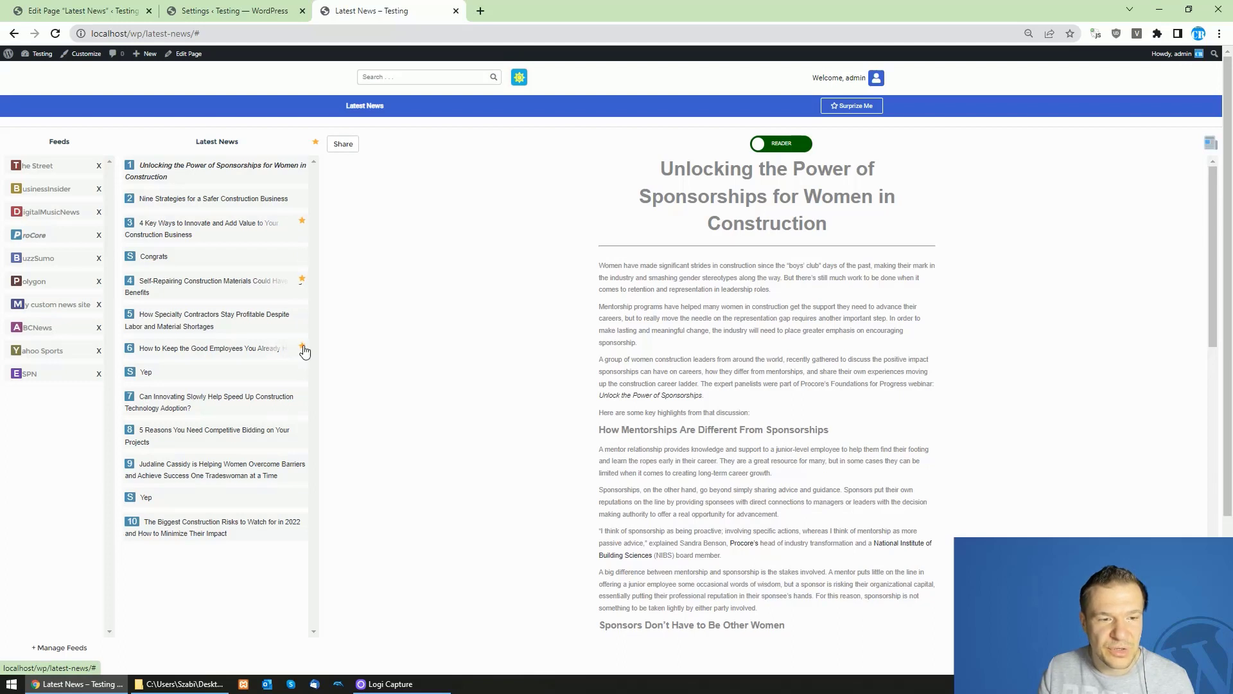
pyautogui.click(316, 142)
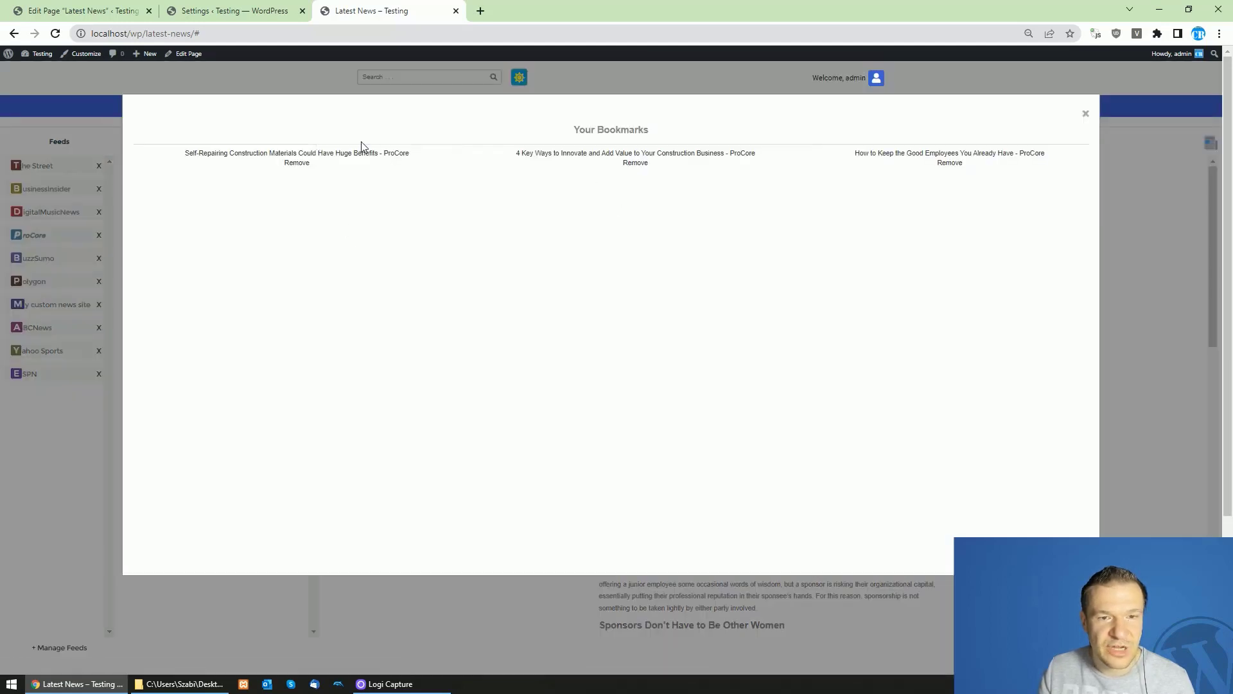
pyautogui.click(293, 156)
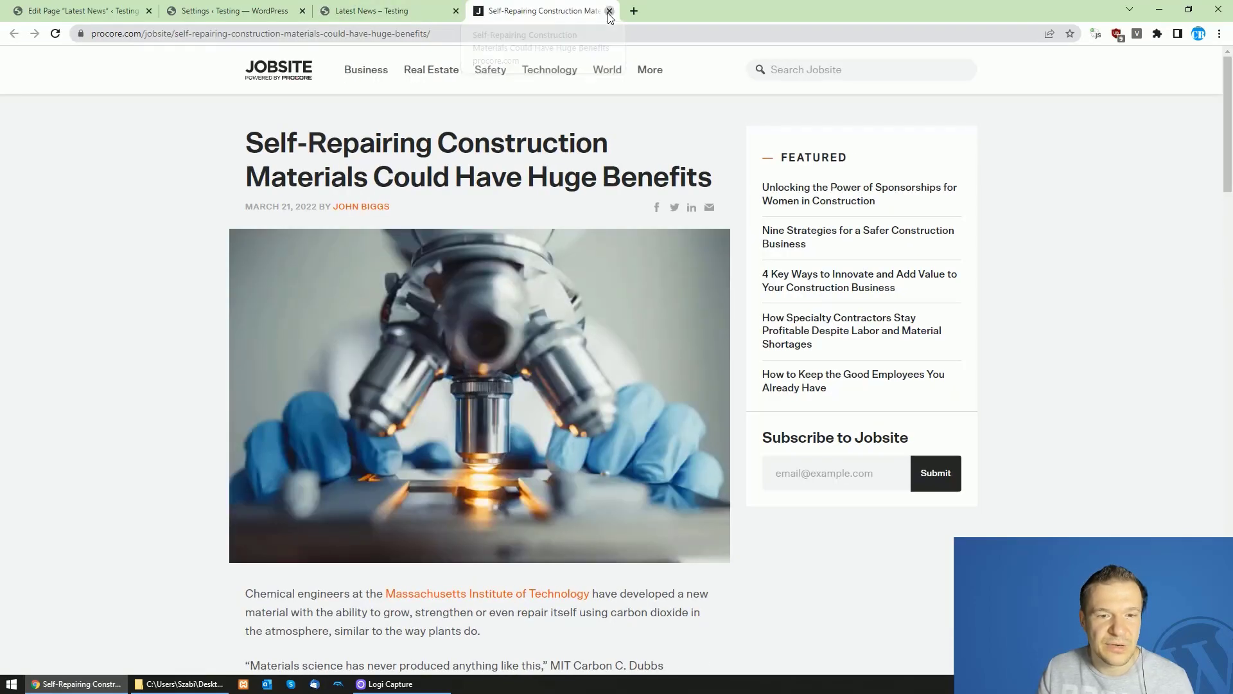
pyautogui.click(610, 11)
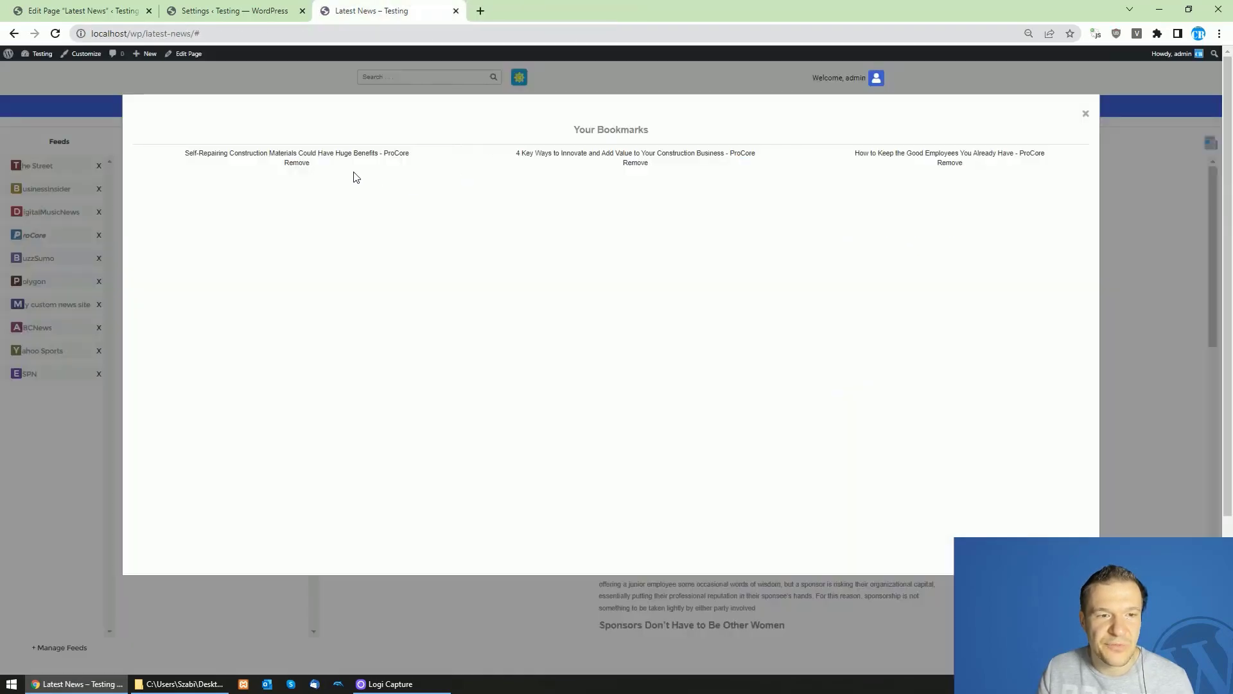
pyautogui.click(922, 154)
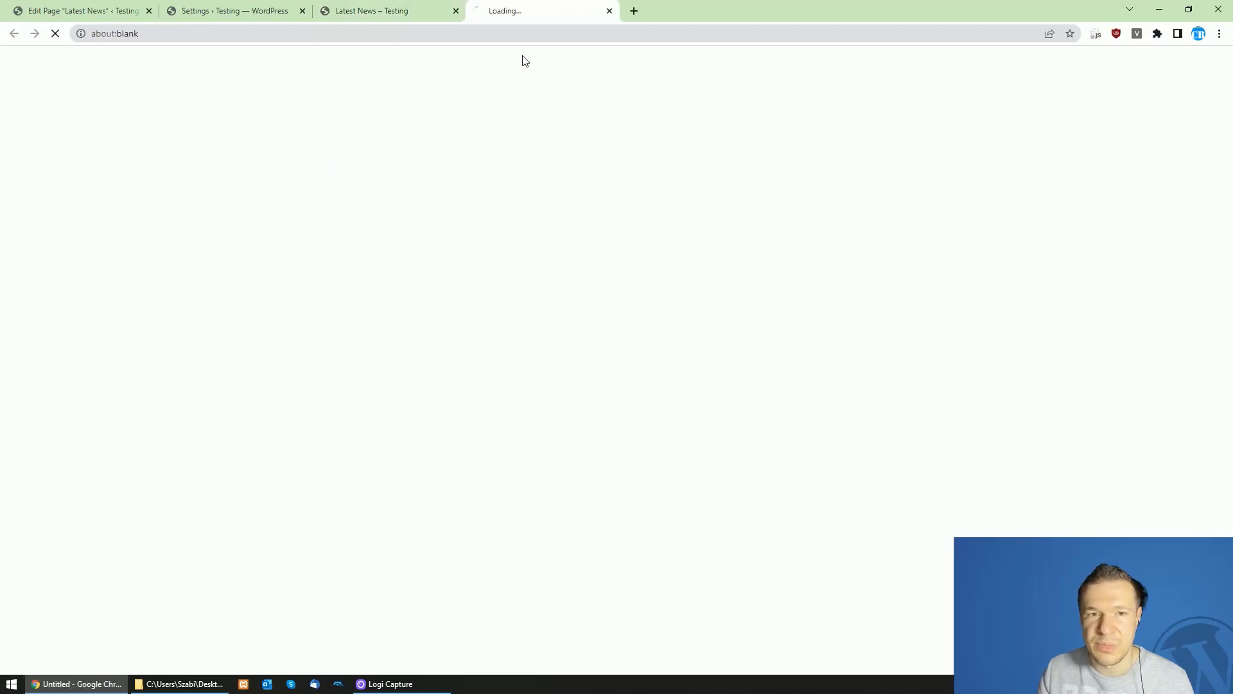
pyautogui.click(610, 11)
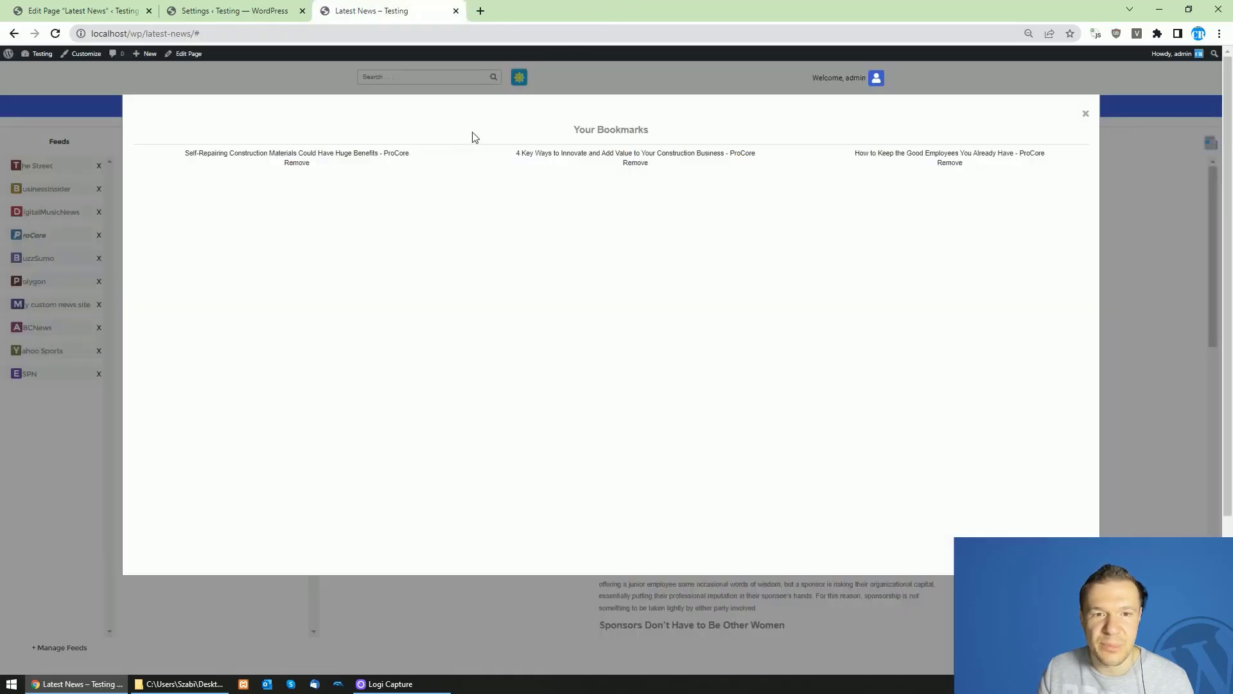
# Step: Remove all three ProCore articles from the bookmarks and close the bookmark list
pyautogui.click(293, 165)
pyautogui.click(398, 166)
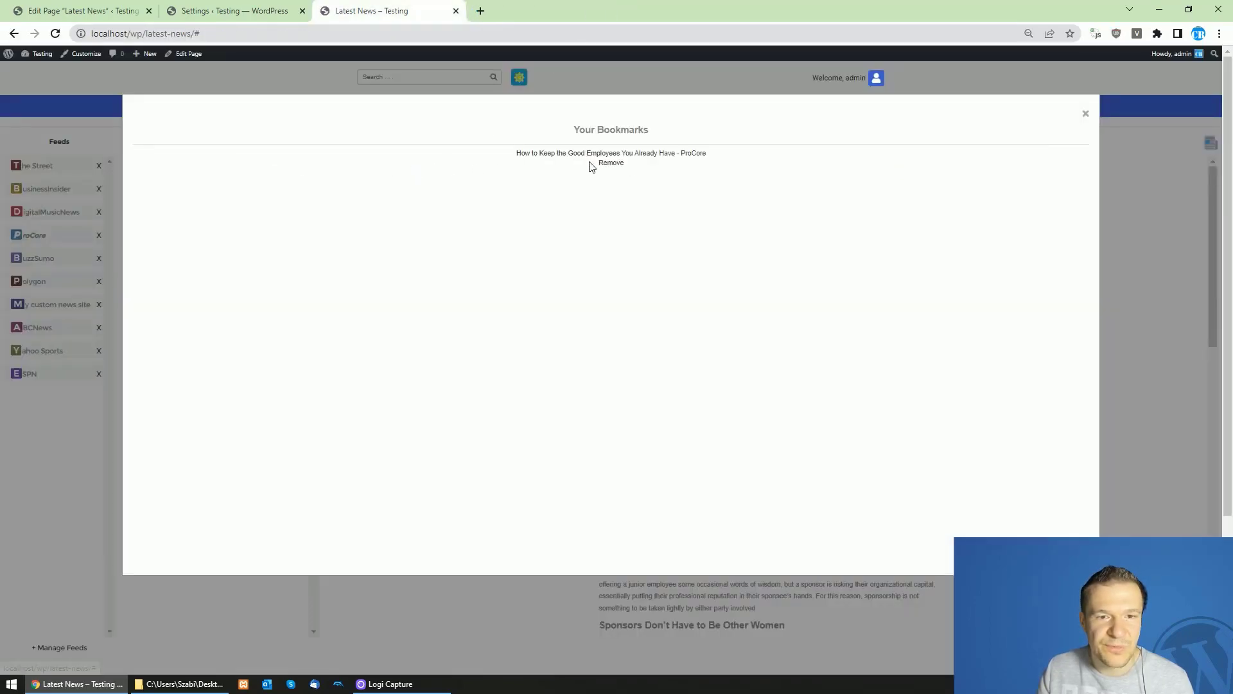
pyautogui.click(611, 164)
pyautogui.click(306, 72)
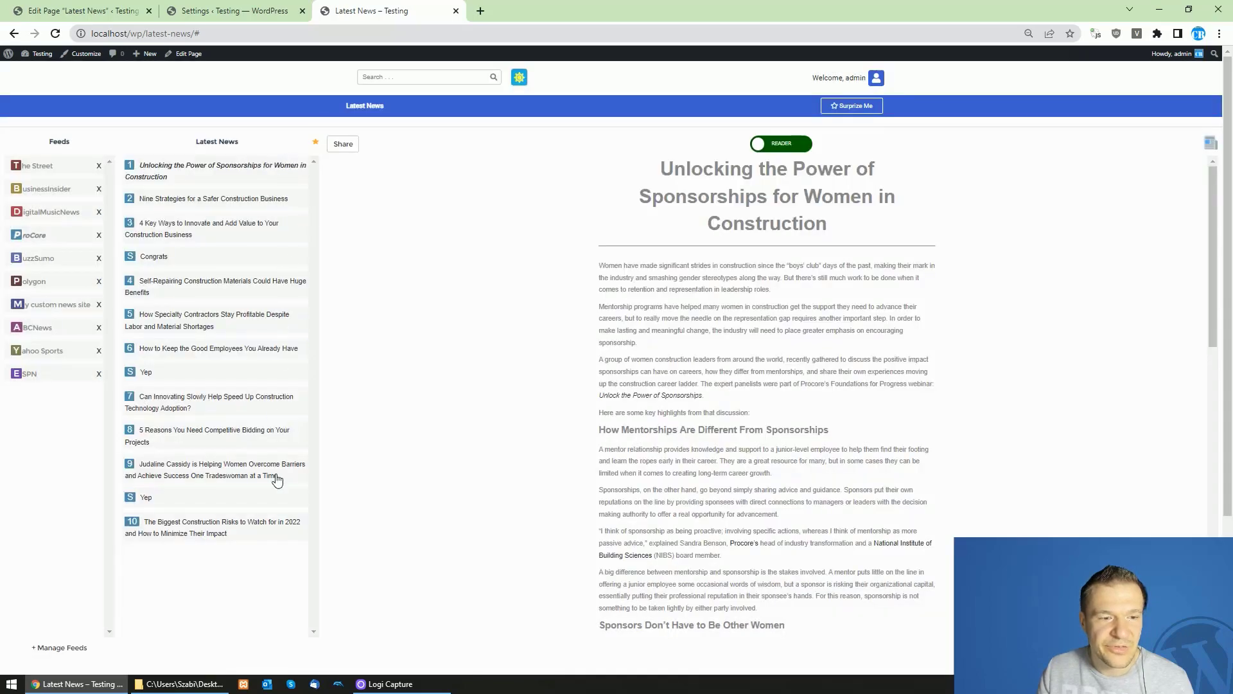
# Step: Load the ESPN feed and try bookmarking and unbookmarking several of its articles
pyautogui.click(26, 373)
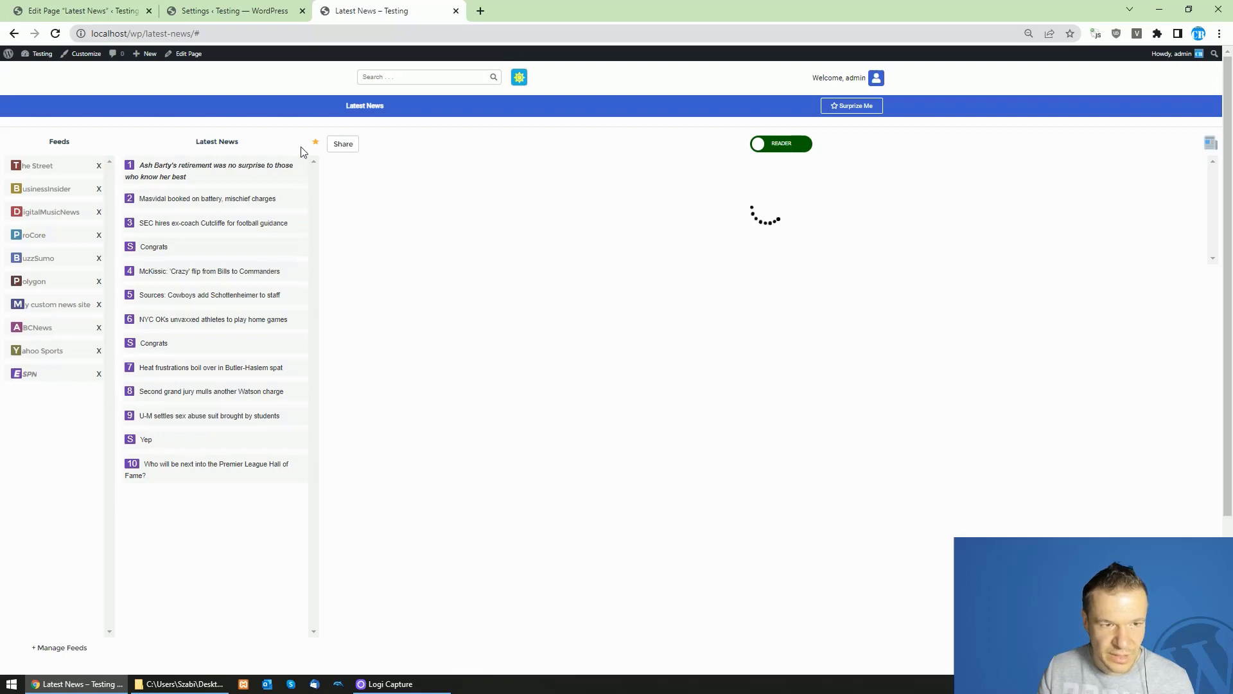
pyautogui.click(301, 197)
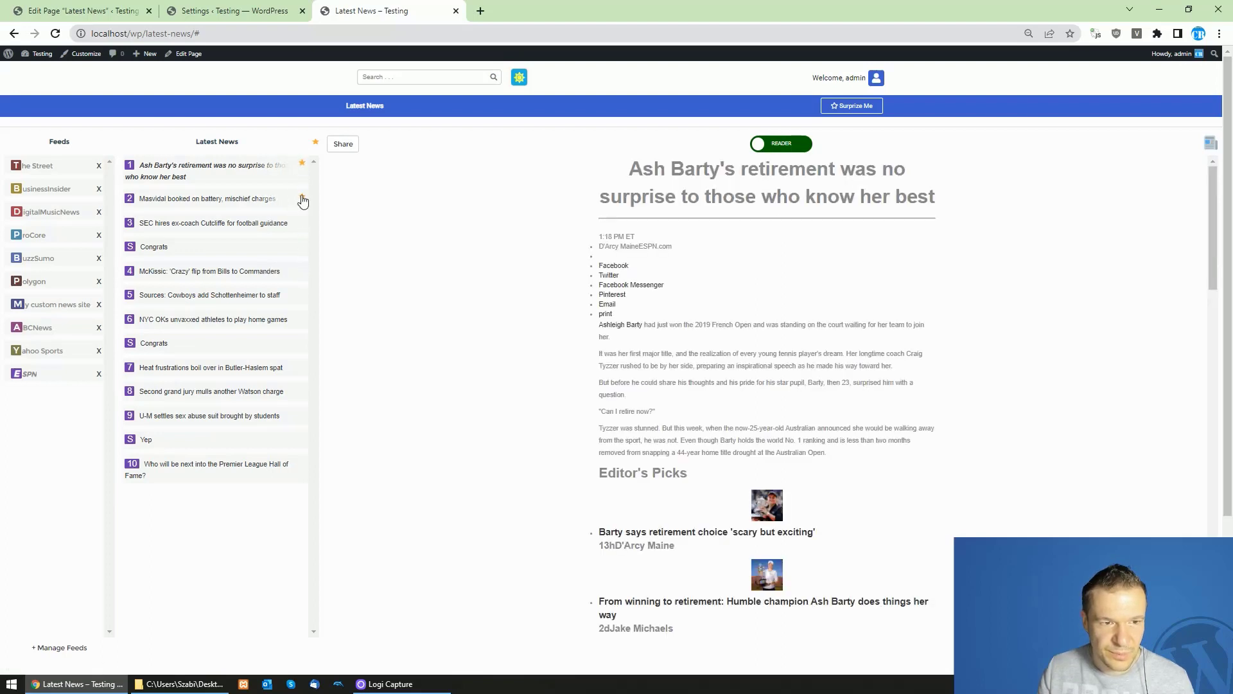
pyautogui.click(302, 416)
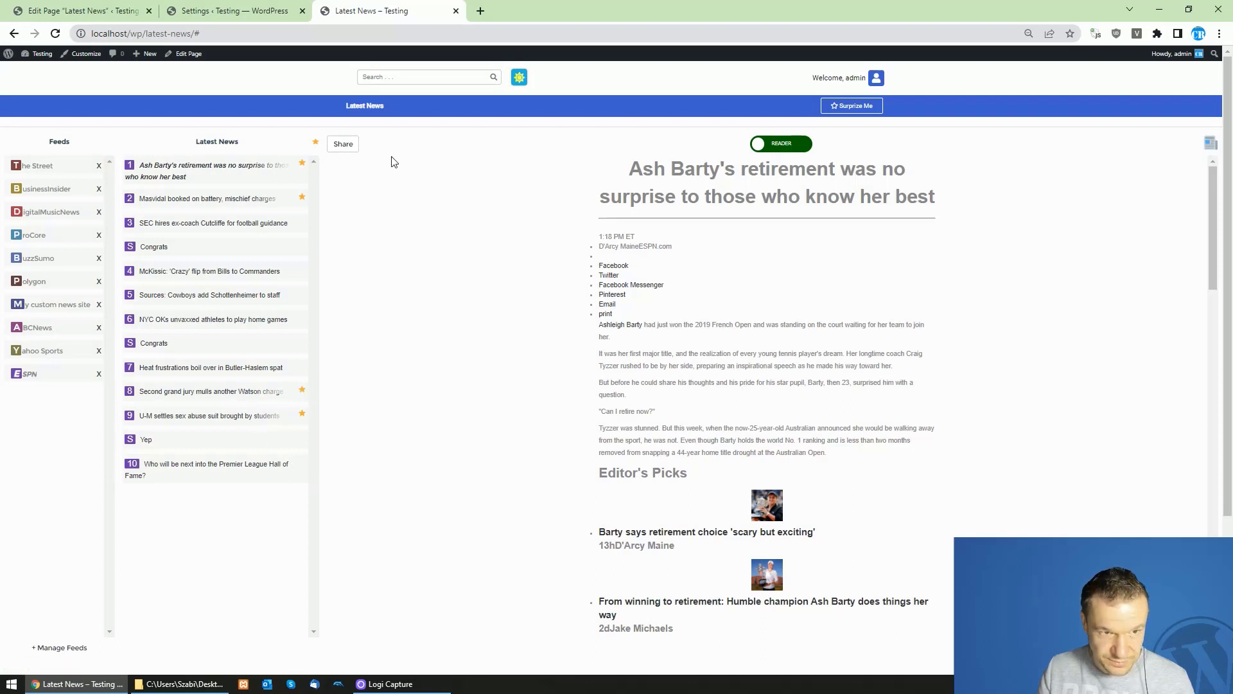
pyautogui.click(302, 198)
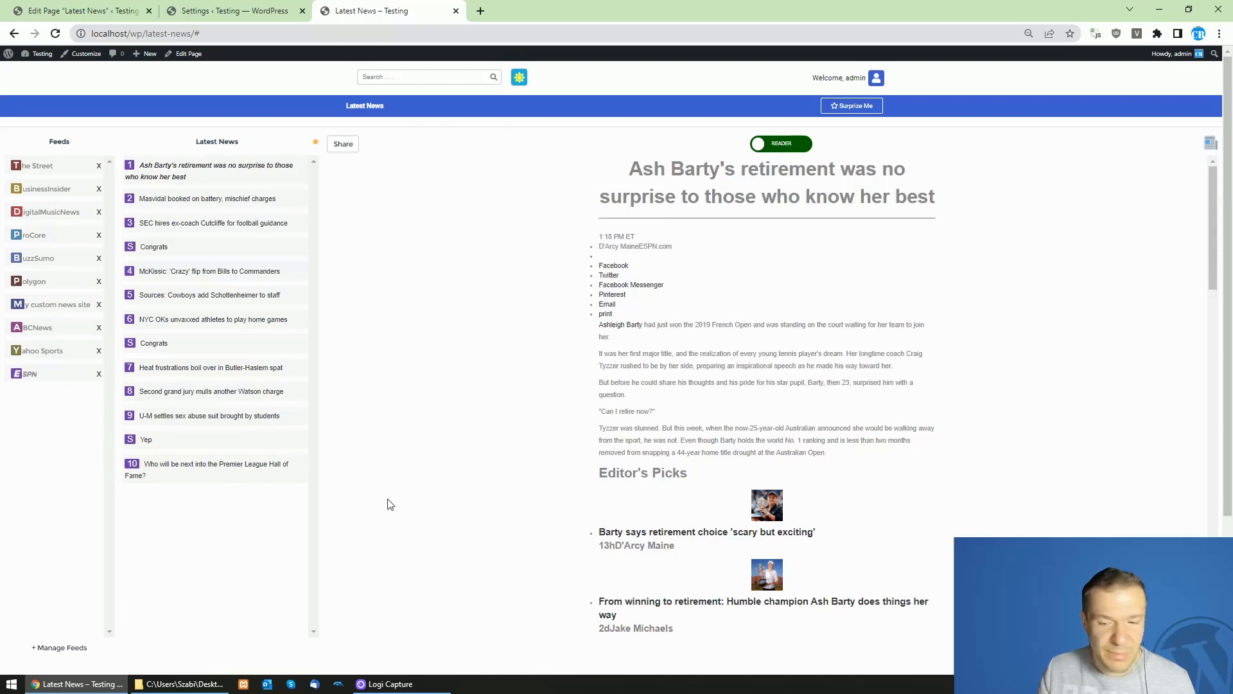
# Step: Review the plugin's Ad Manager, look through the open ESPN article on the Latest News page, and return to the Ad Manager
pyautogui.click(202, 5)
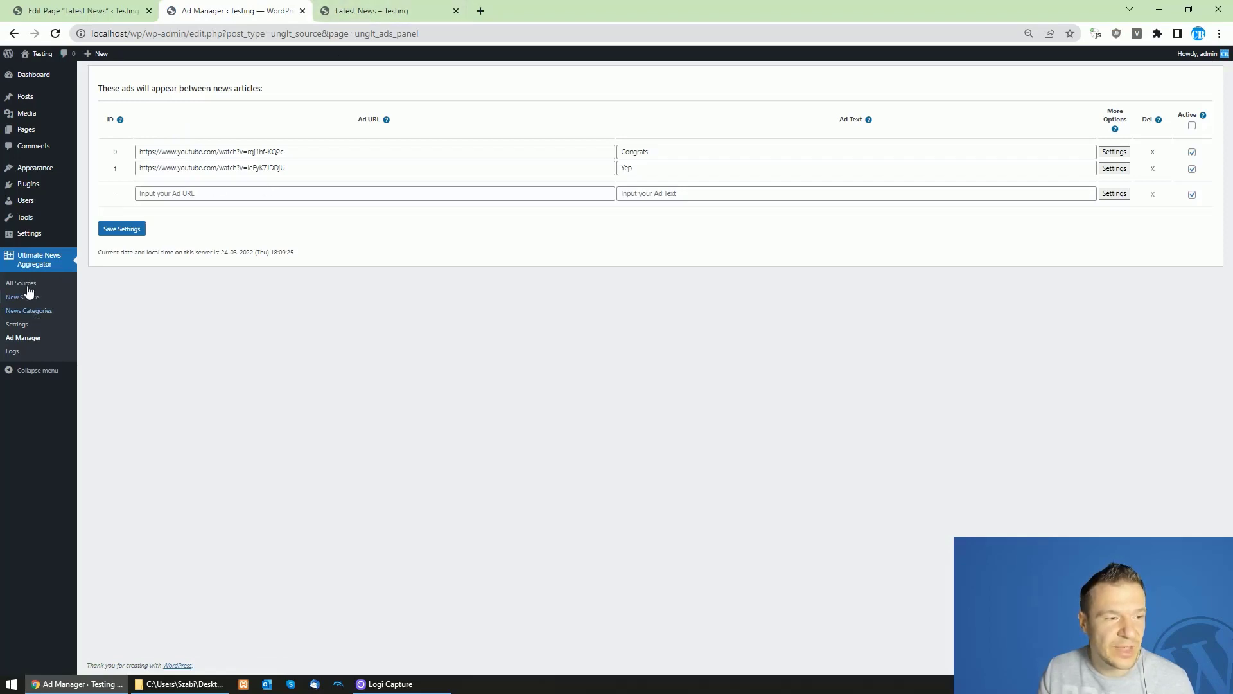
pyautogui.click(371, 10)
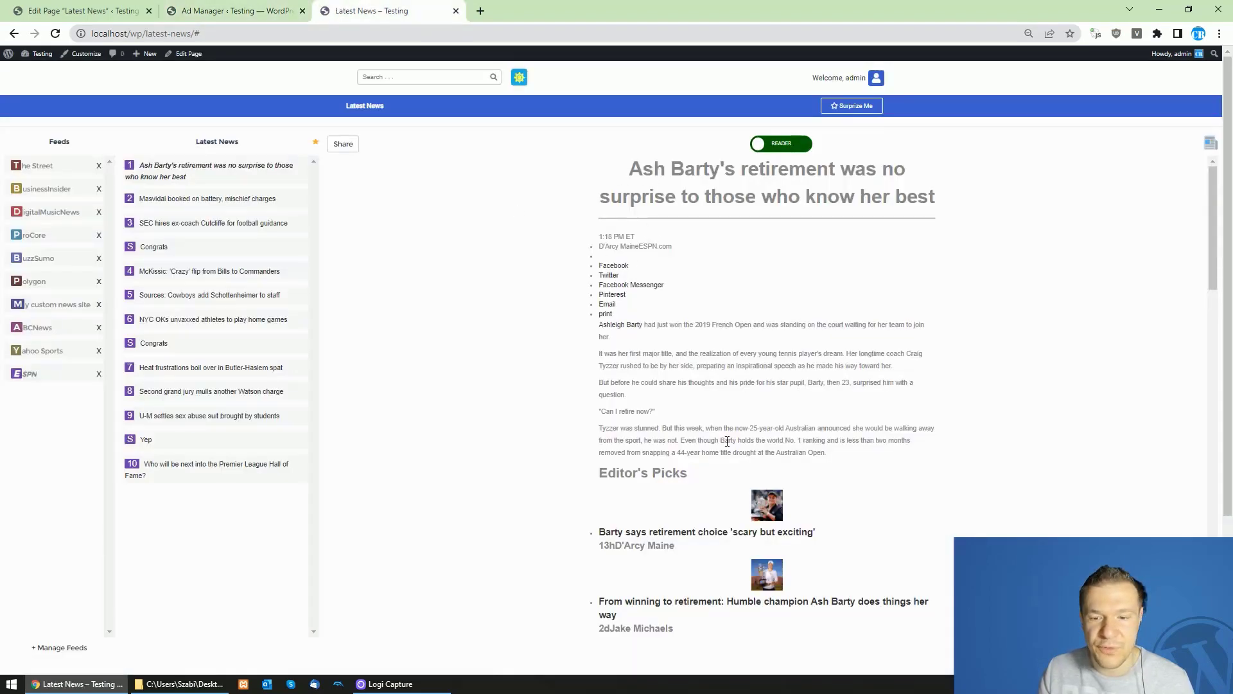
pyautogui.scroll(-10, 727, 441)
pyautogui.click(238, 10)
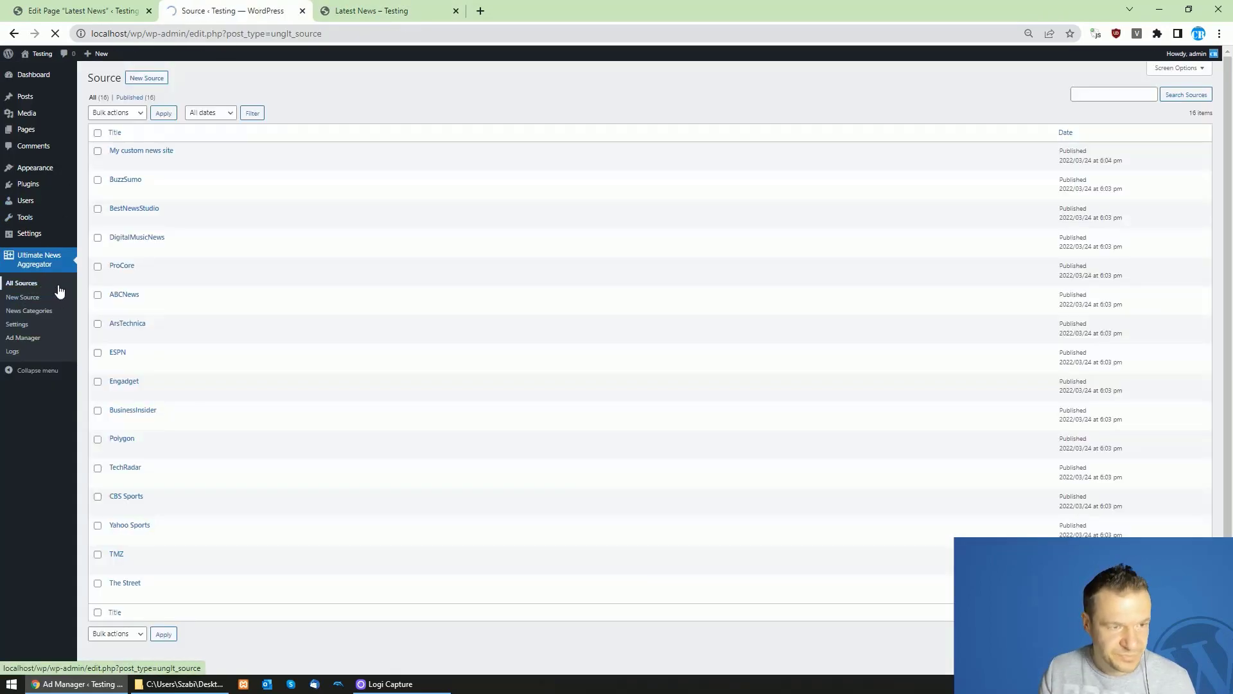
pyautogui.click(22, 337)
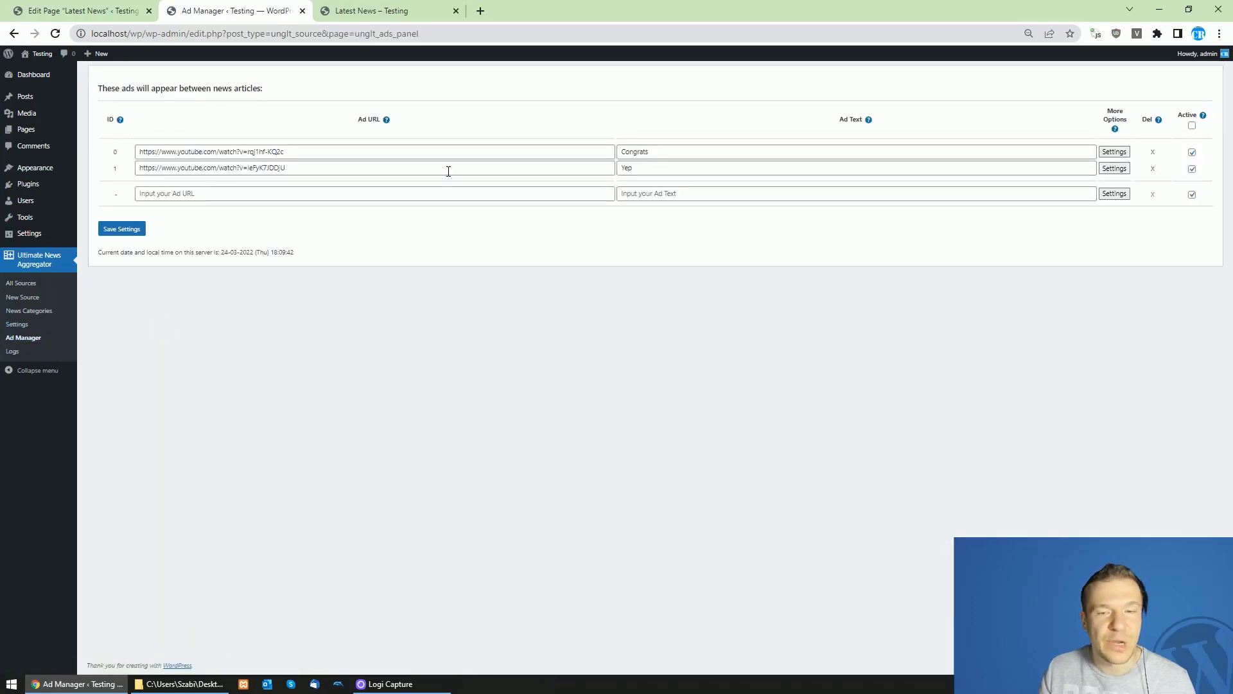
# Step: Compare the Congrats and Yep ad texts in the Ad Manager with the sponsored entries in the ESPN article list
pyautogui.doubleClick(660, 154)
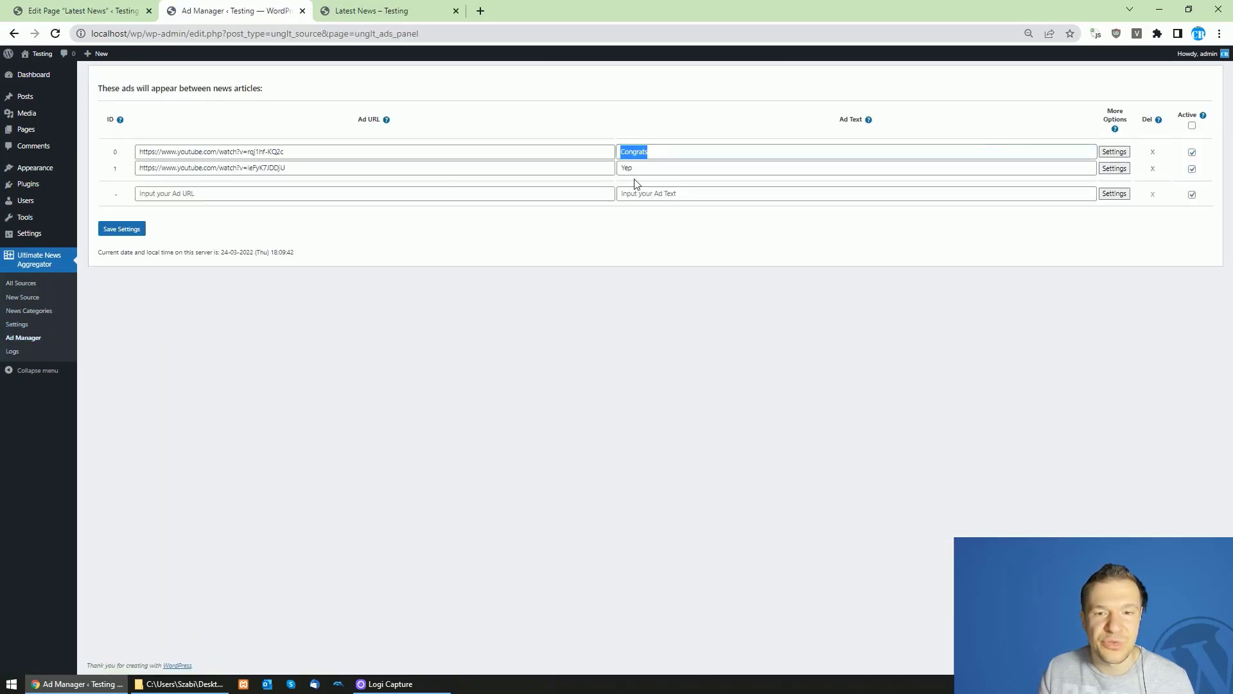
pyautogui.click(429, 106)
pyautogui.click(372, 11)
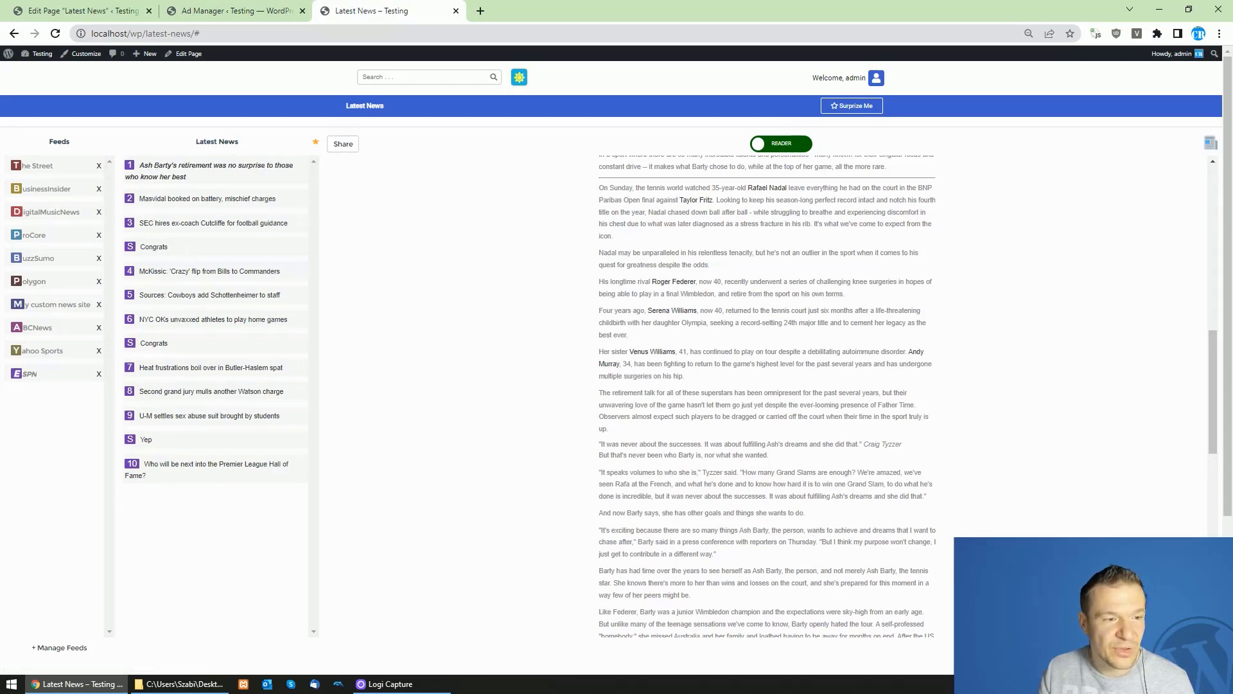
pyautogui.moveTo(168, 247); pyautogui.dragTo(143, 249)
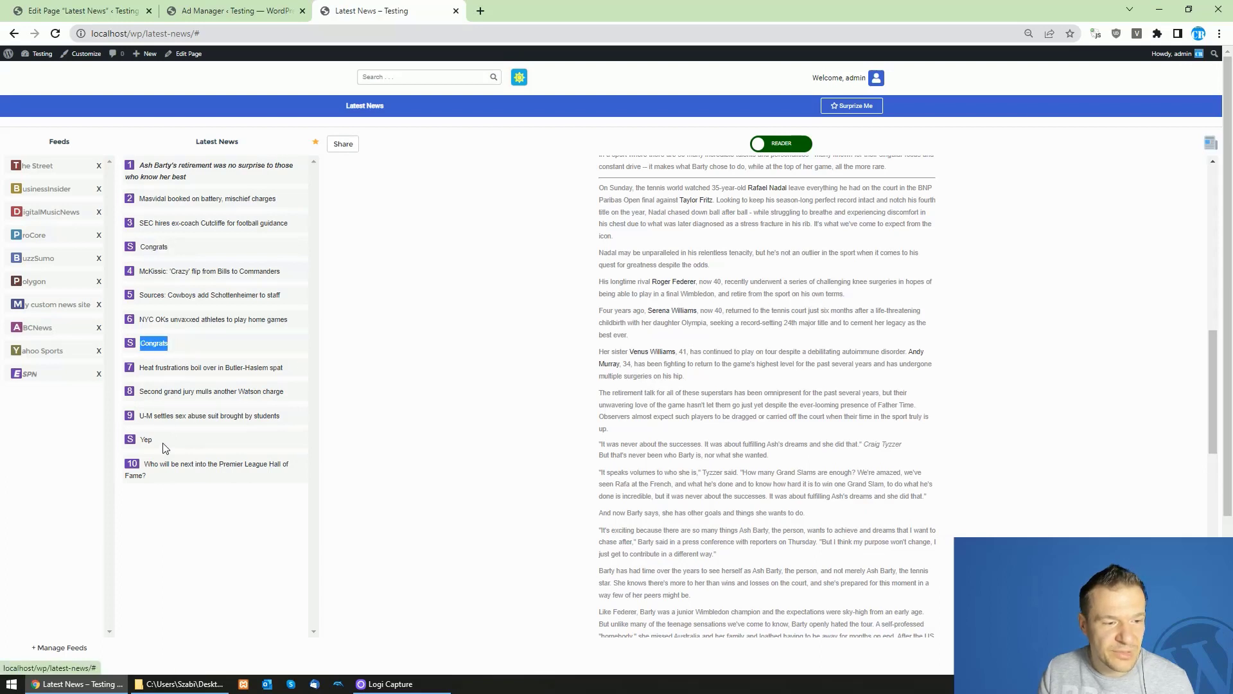
pyautogui.moveTo(152, 440); pyautogui.dragTo(145, 441)
pyautogui.hotkey('ctrl', 'shift', 'Tab')
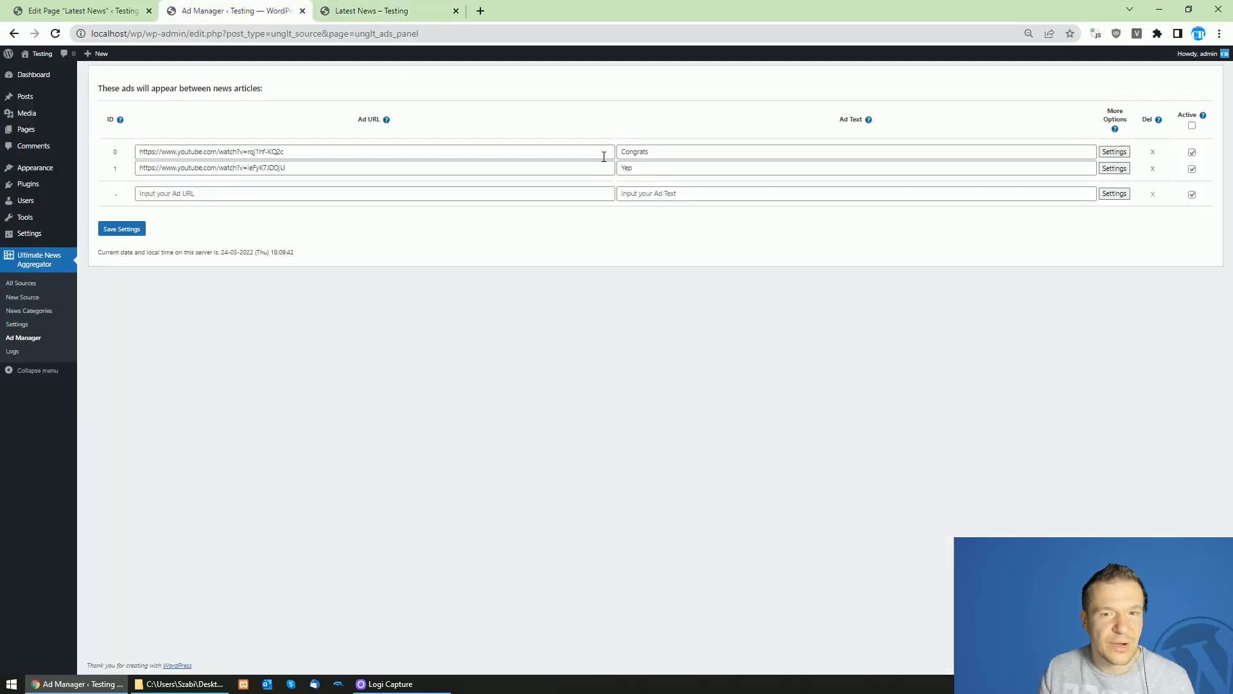
pyautogui.doubleClick(634, 152)
pyautogui.doubleClick(626, 167)
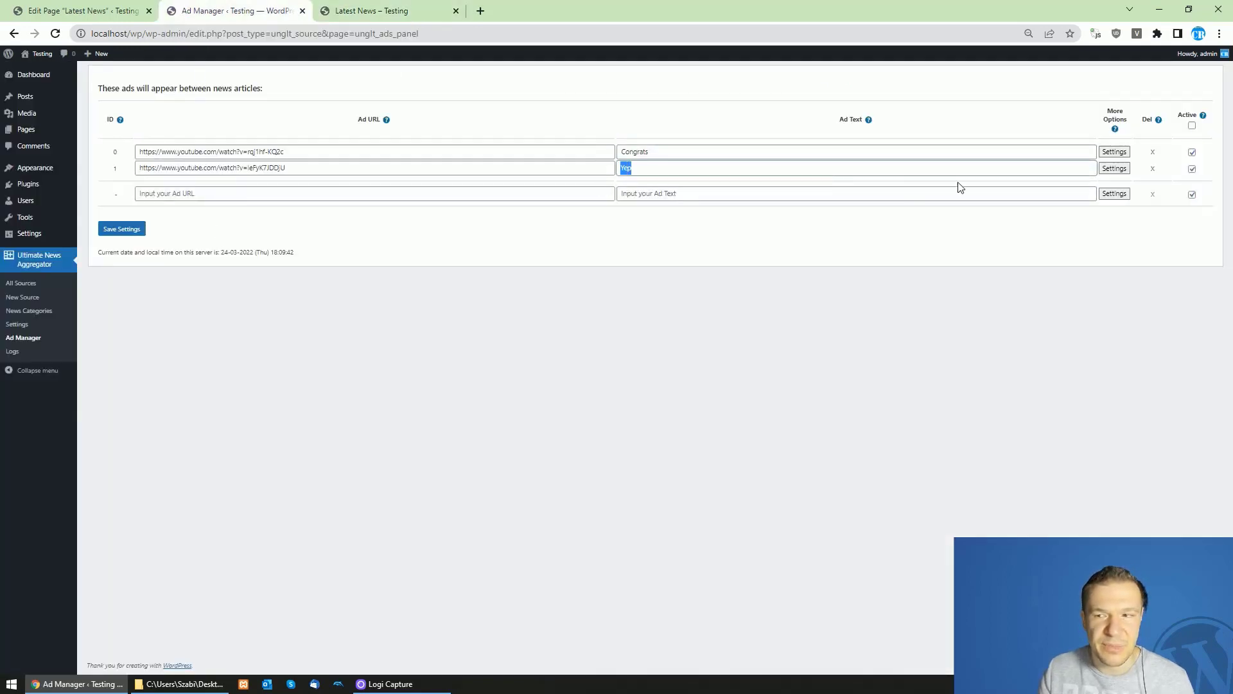
# Step: Delete the Congrats and Yep ads from the Ad Manager and confirm both deletions
pyautogui.click(1153, 153)
pyautogui.click(679, 105)
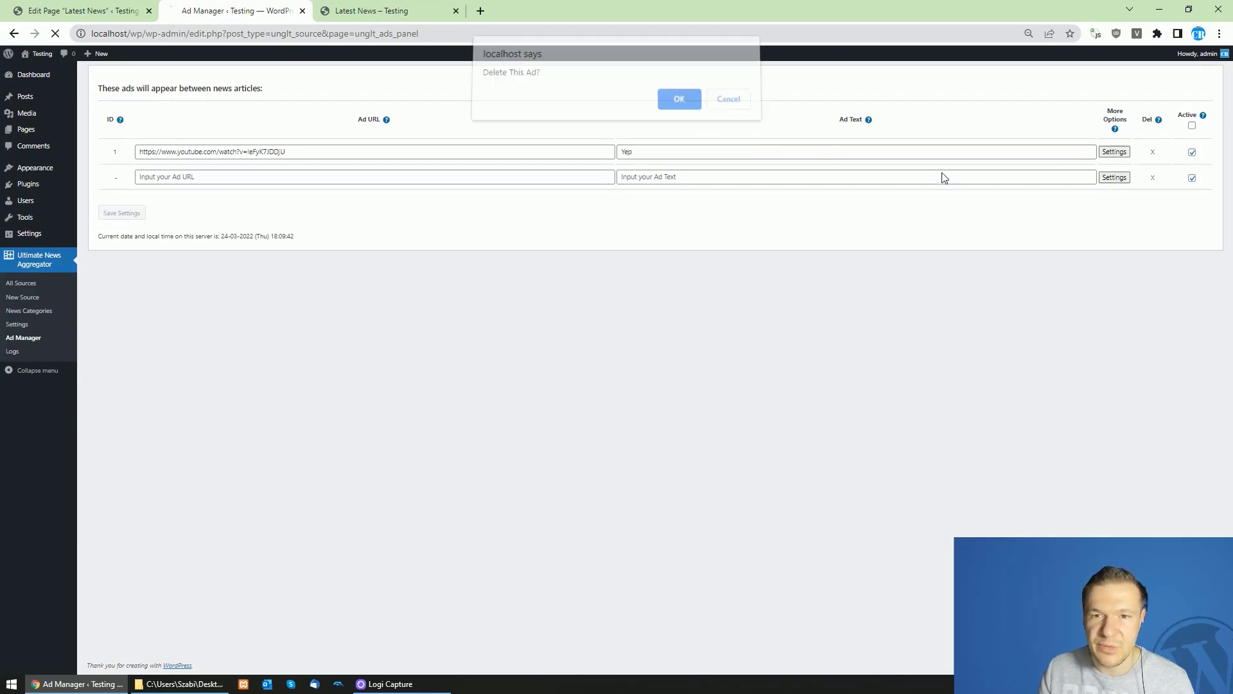
pyautogui.click(1155, 155)
pyautogui.click(679, 105)
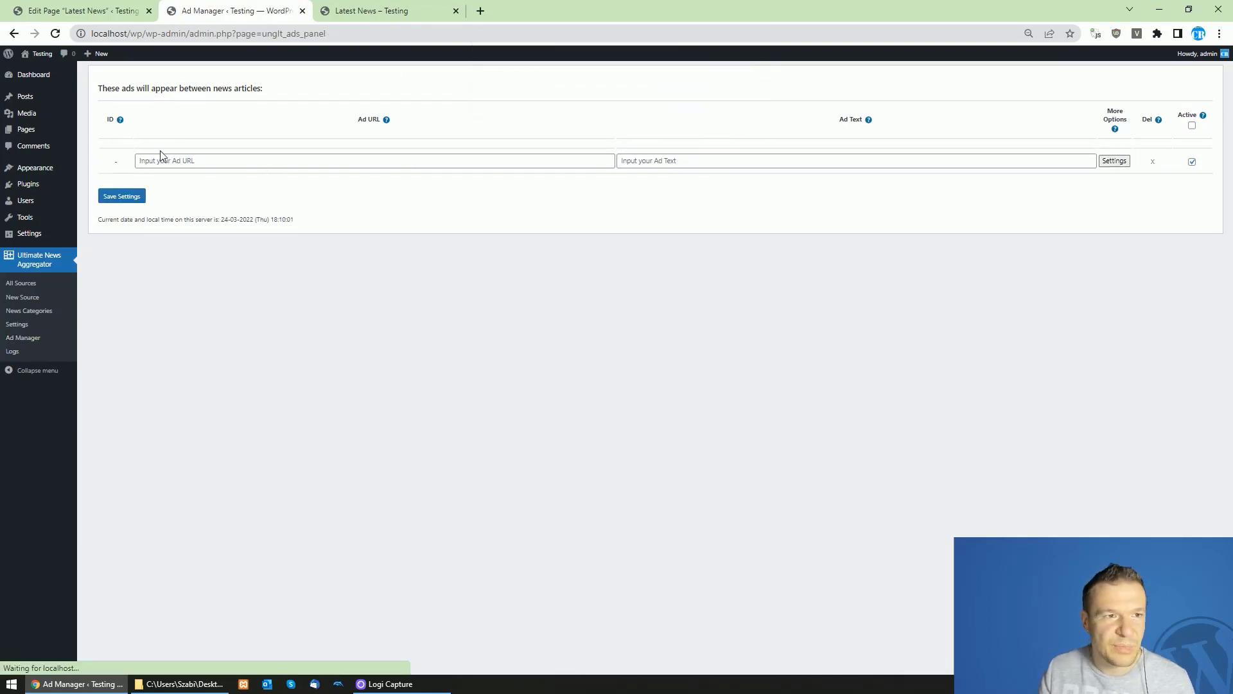
# Step: Reload the Latest News page to check its article list for ads, and return to the Ad Manager
pyautogui.click(356, 9)
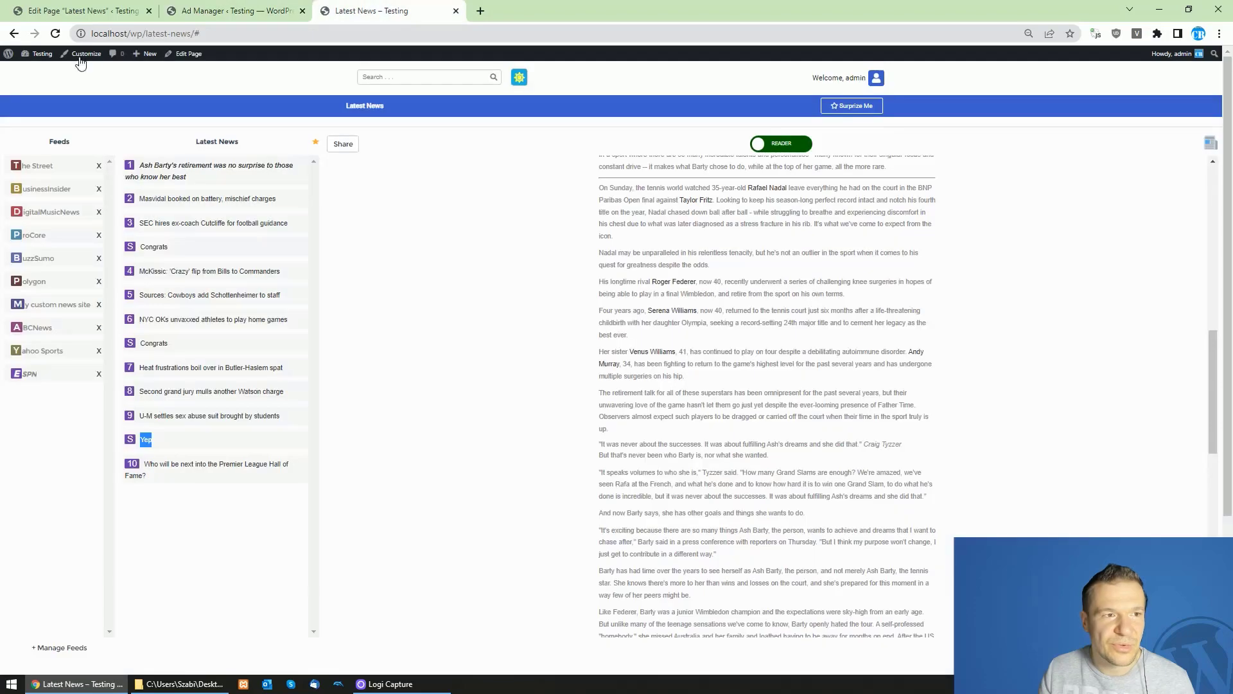
pyautogui.click(56, 33)
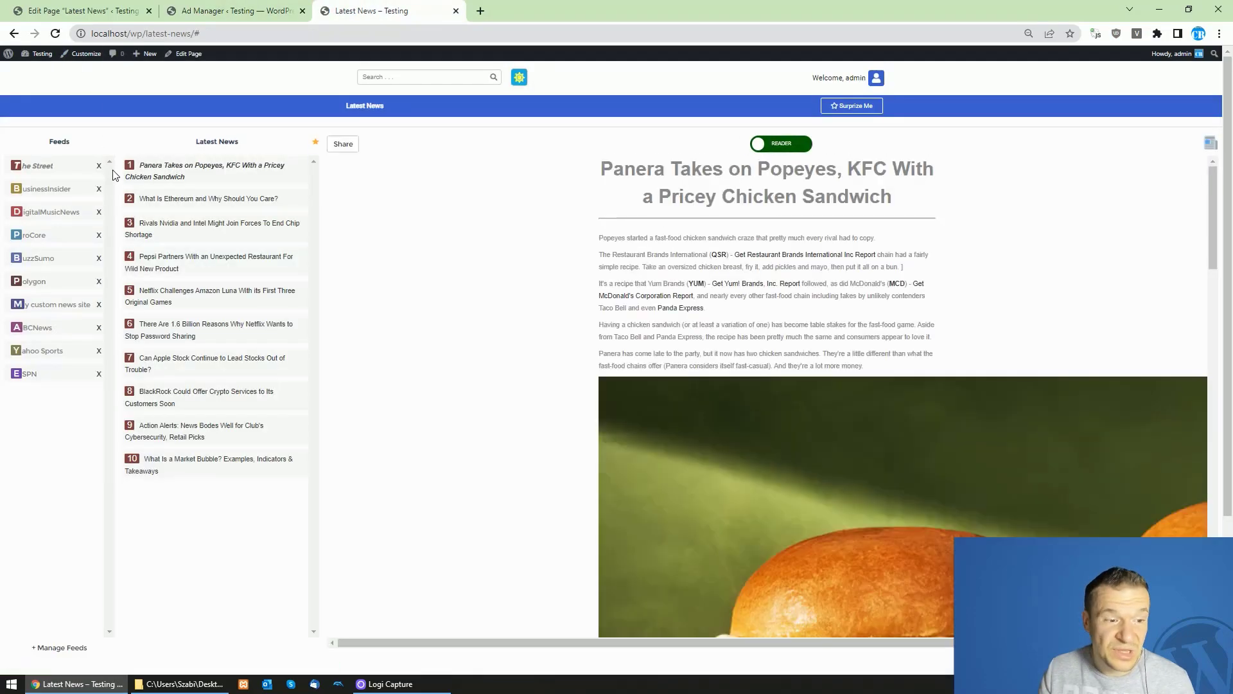
pyautogui.click(289, 16)
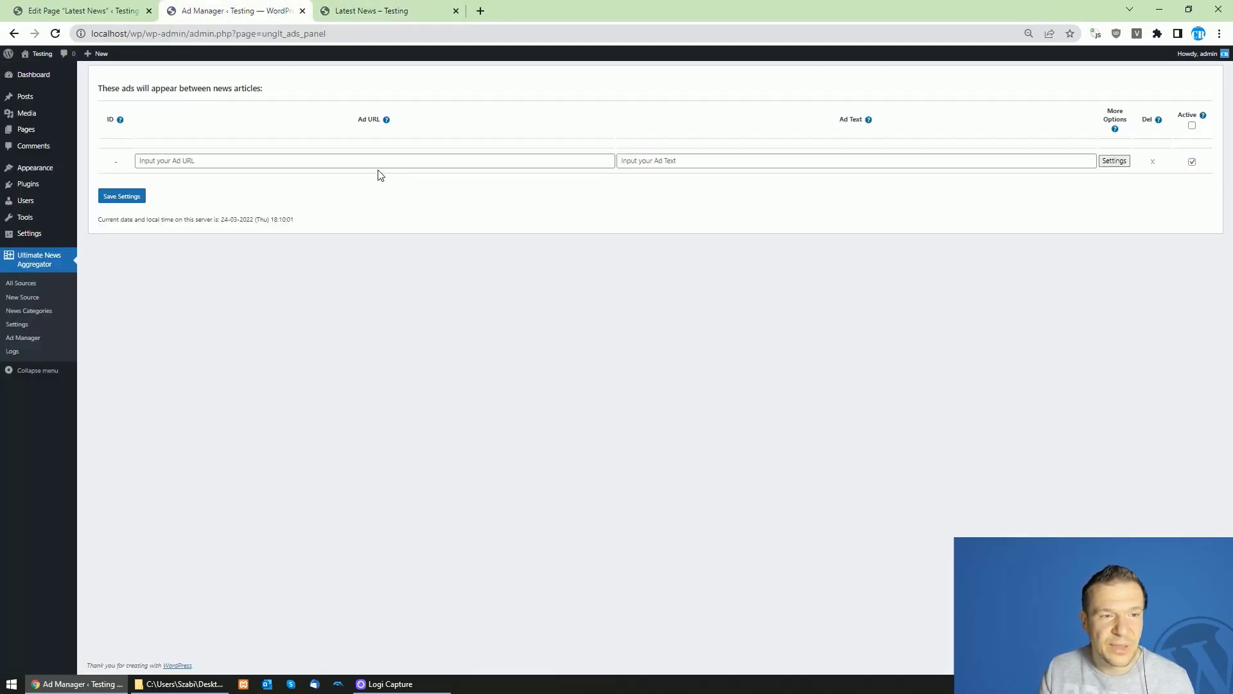
pyautogui.click(355, 9)
pyautogui.click(332, 33)
pyautogui.click(84, 10)
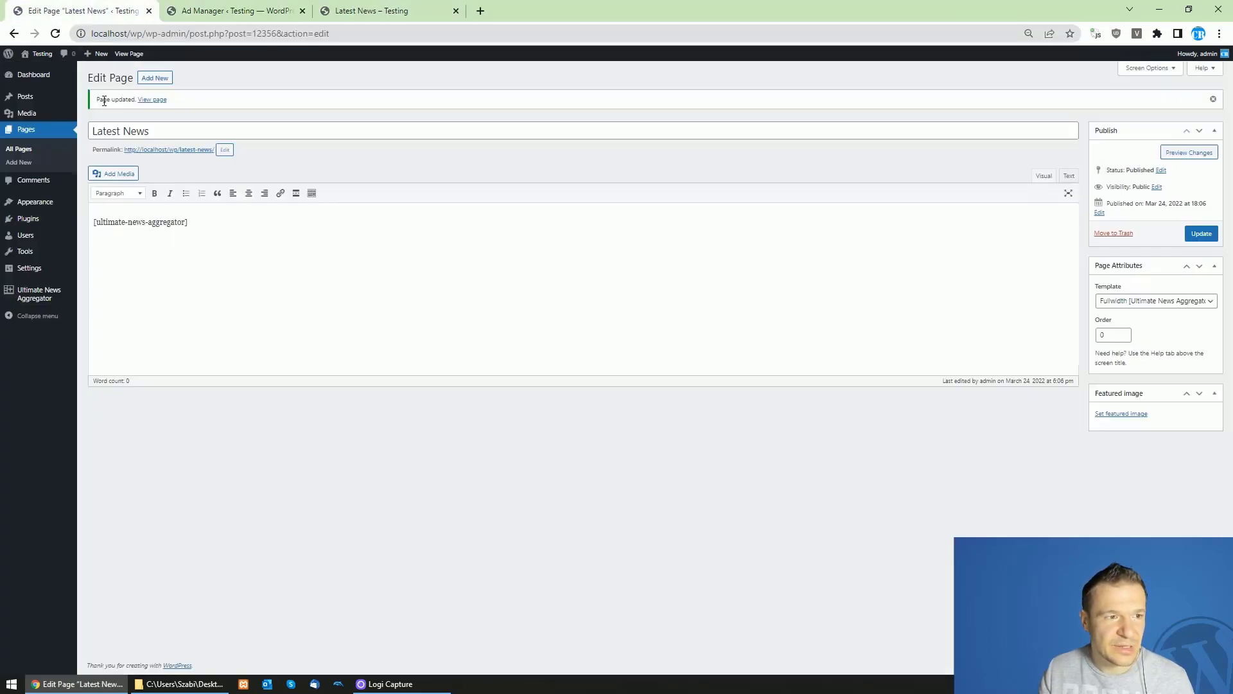
pyautogui.click(481, 10)
pyautogui.write('coderevolution.ro')
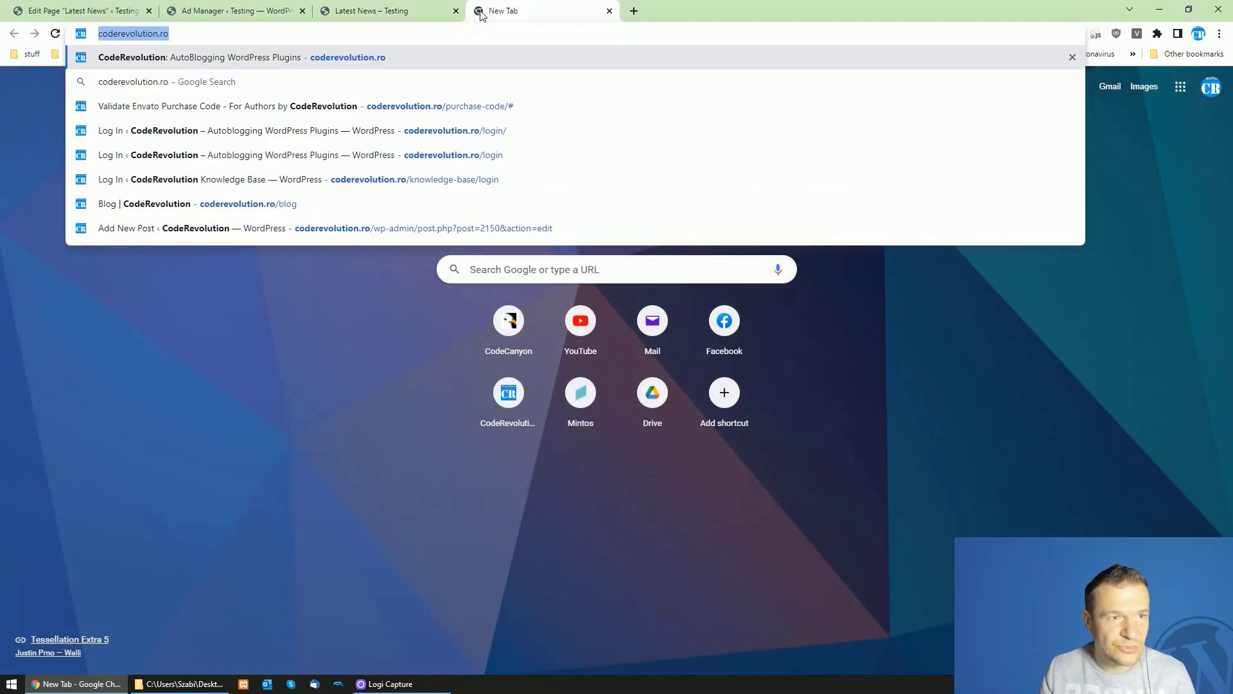
pyautogui.click(270, 5)
pyautogui.click(160, 161)
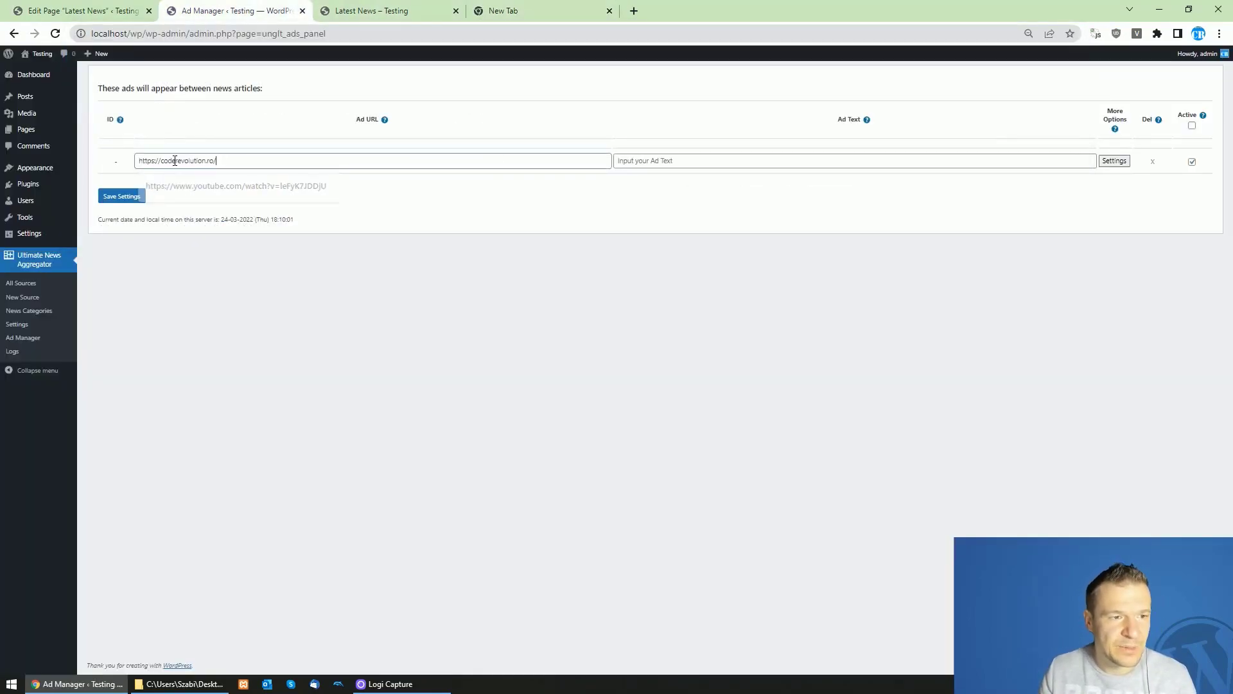
pyautogui.click(167, 186)
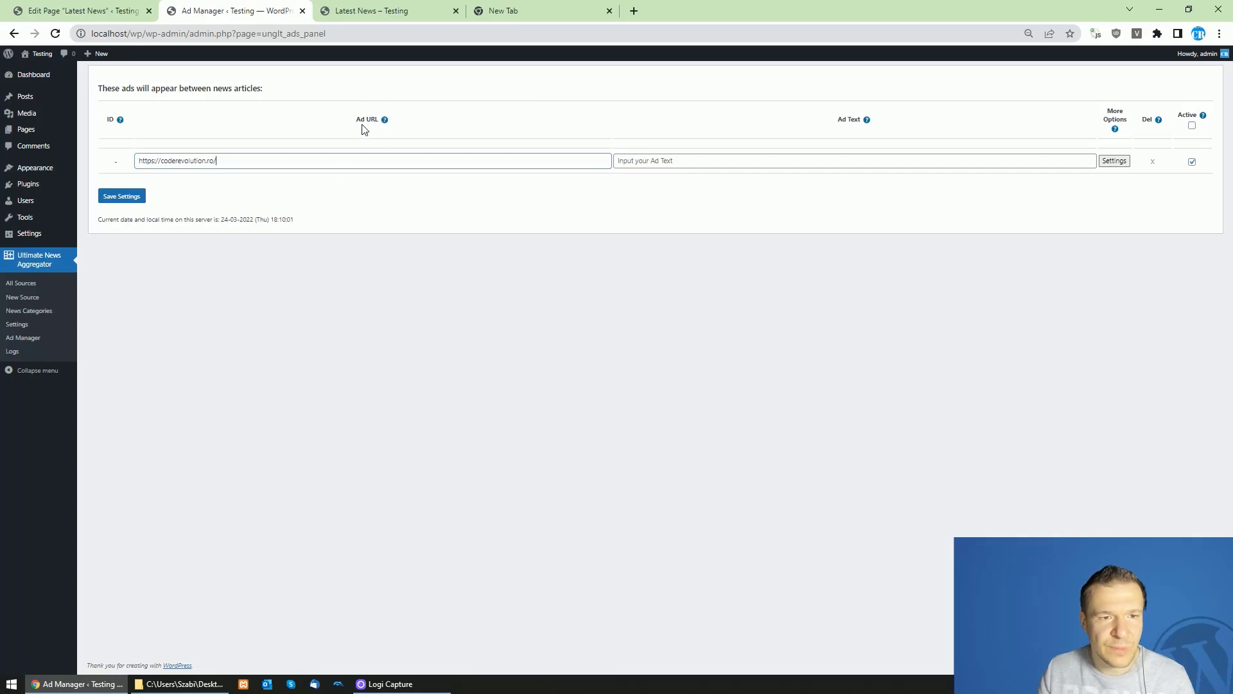
pyautogui.click(645, 163)
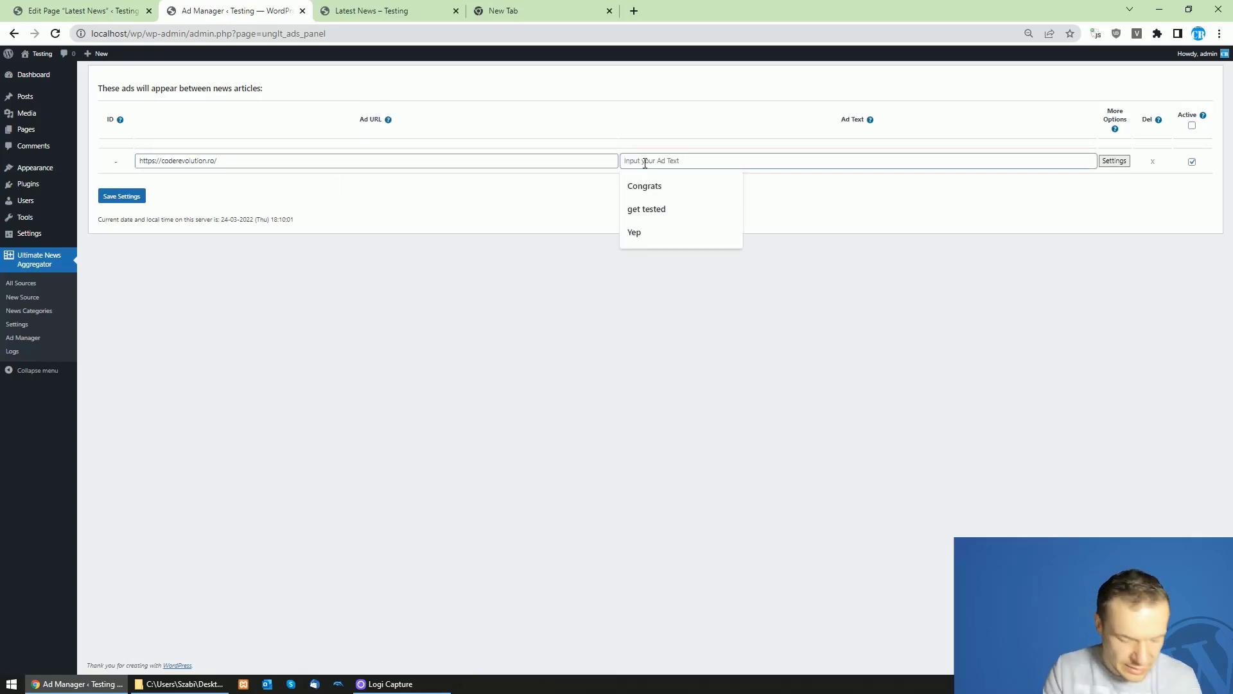
pyautogui.write('Check the latest WordPress plugins')
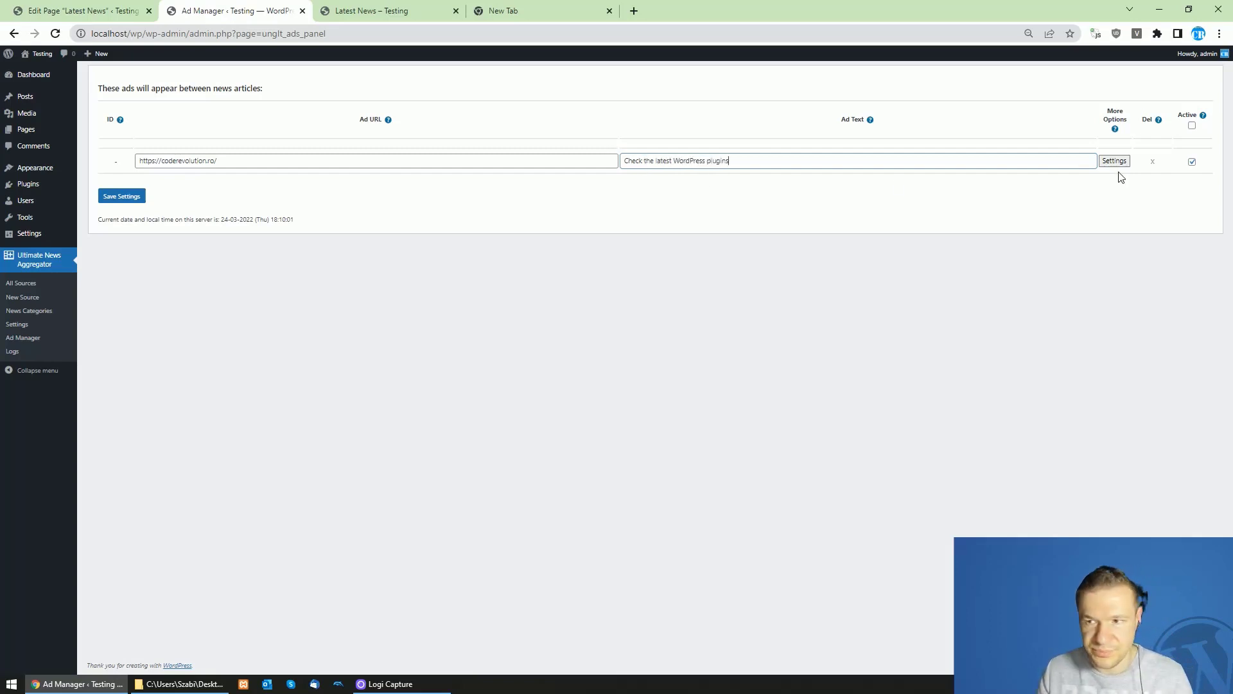
# Step: View the start and end date options in the new WordPress plugins ad's advanced settings, and save the ad
pyautogui.click(1115, 161)
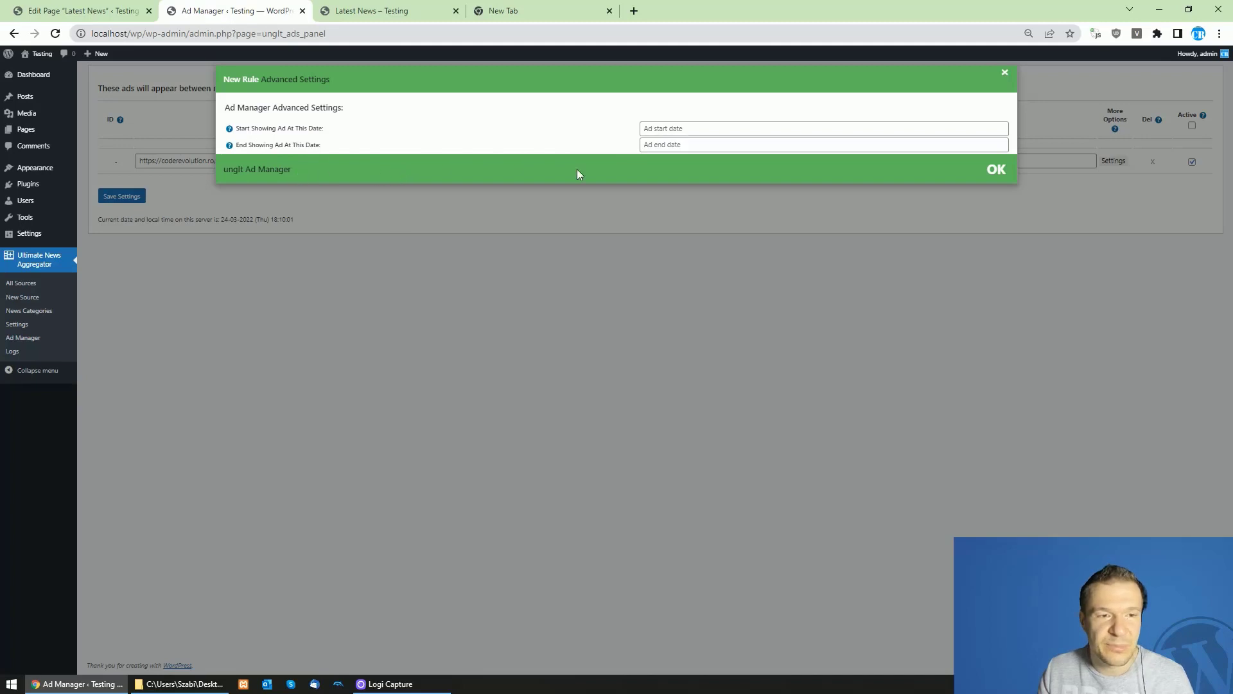
pyautogui.click(148, 191)
pyautogui.click(122, 196)
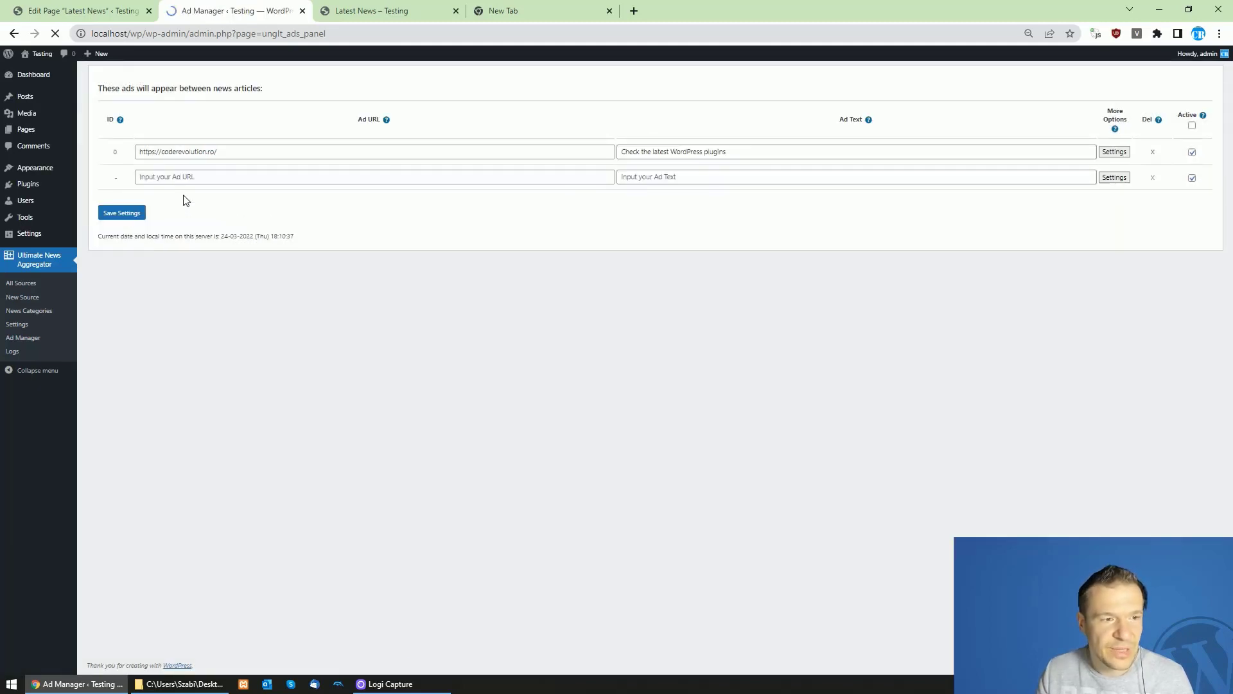
pyautogui.click(230, 179)
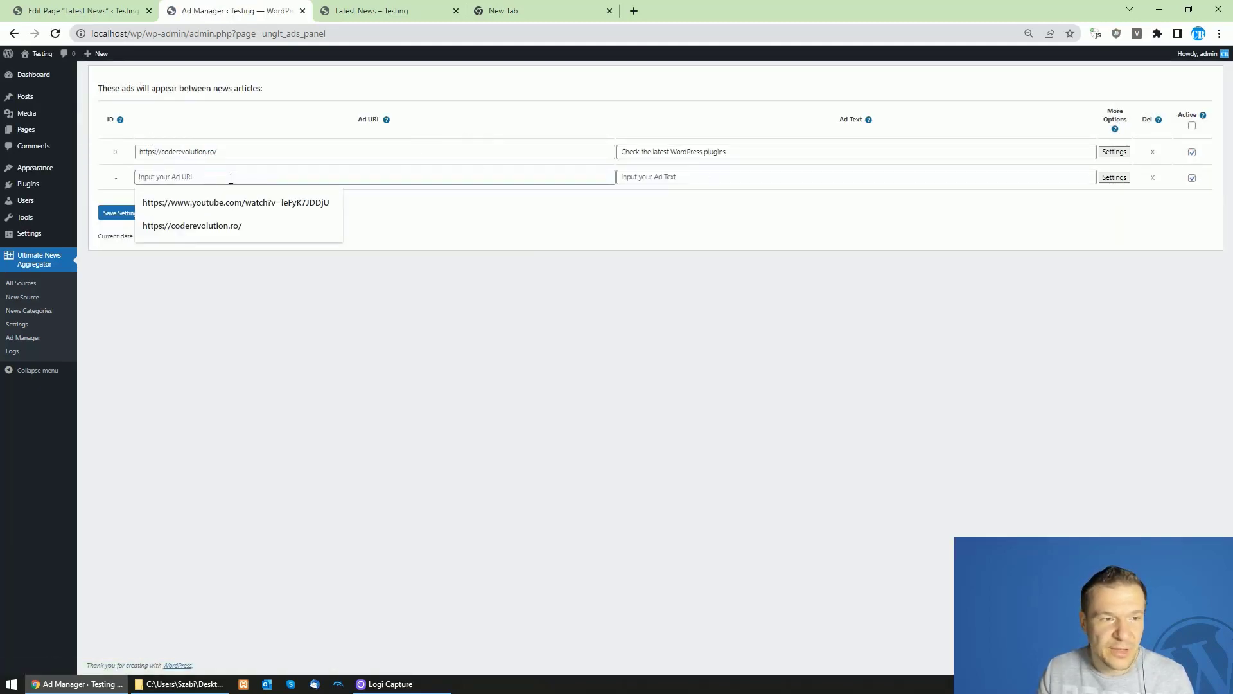
pyautogui.click(239, 203)
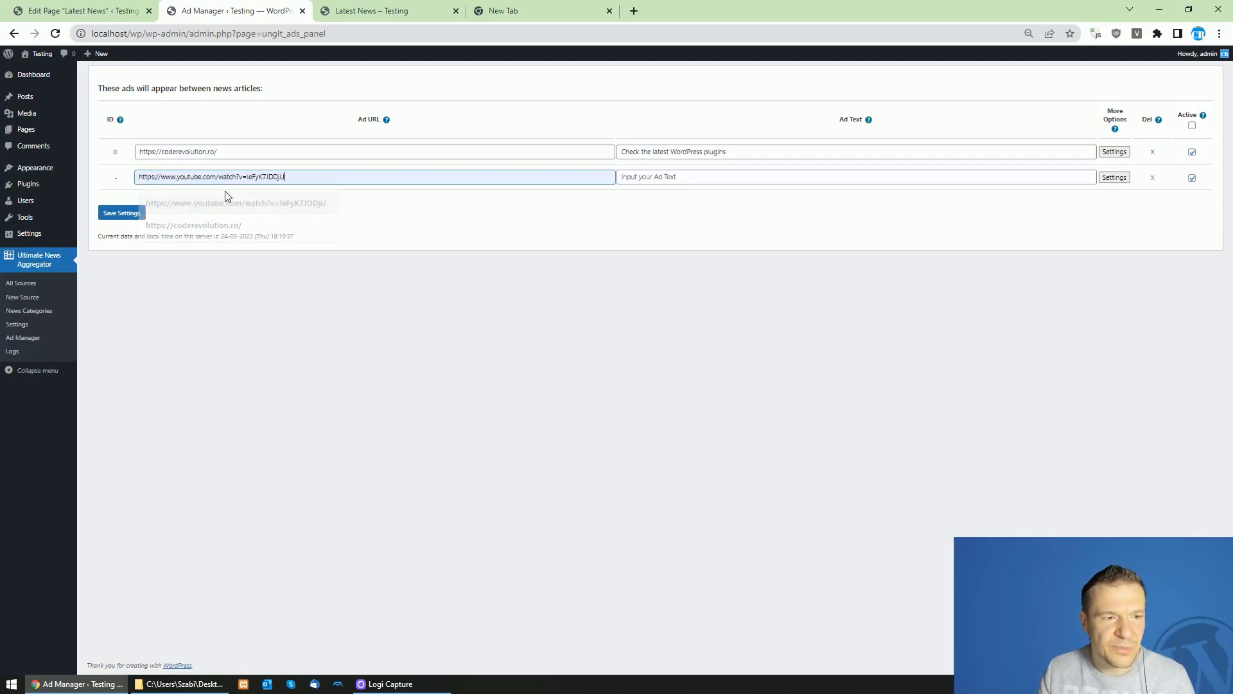
pyautogui.click(669, 180)
pyautogui.write('Cool YouTube videos for you')
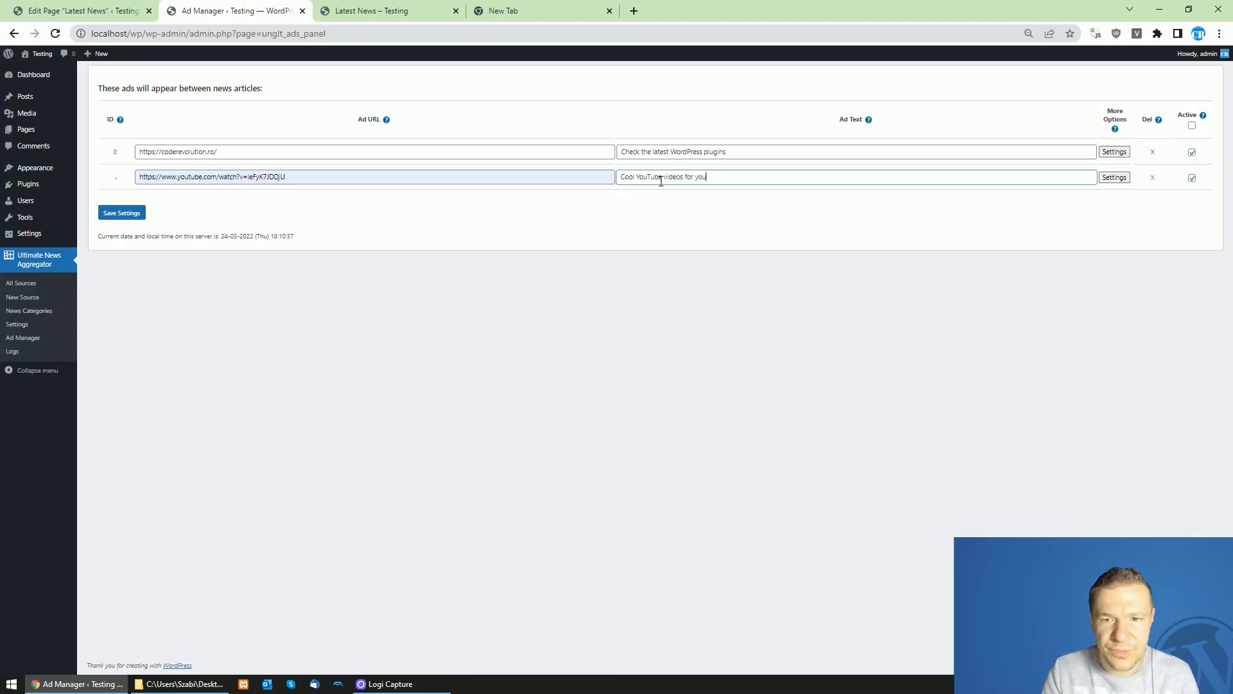
pyautogui.click(122, 212)
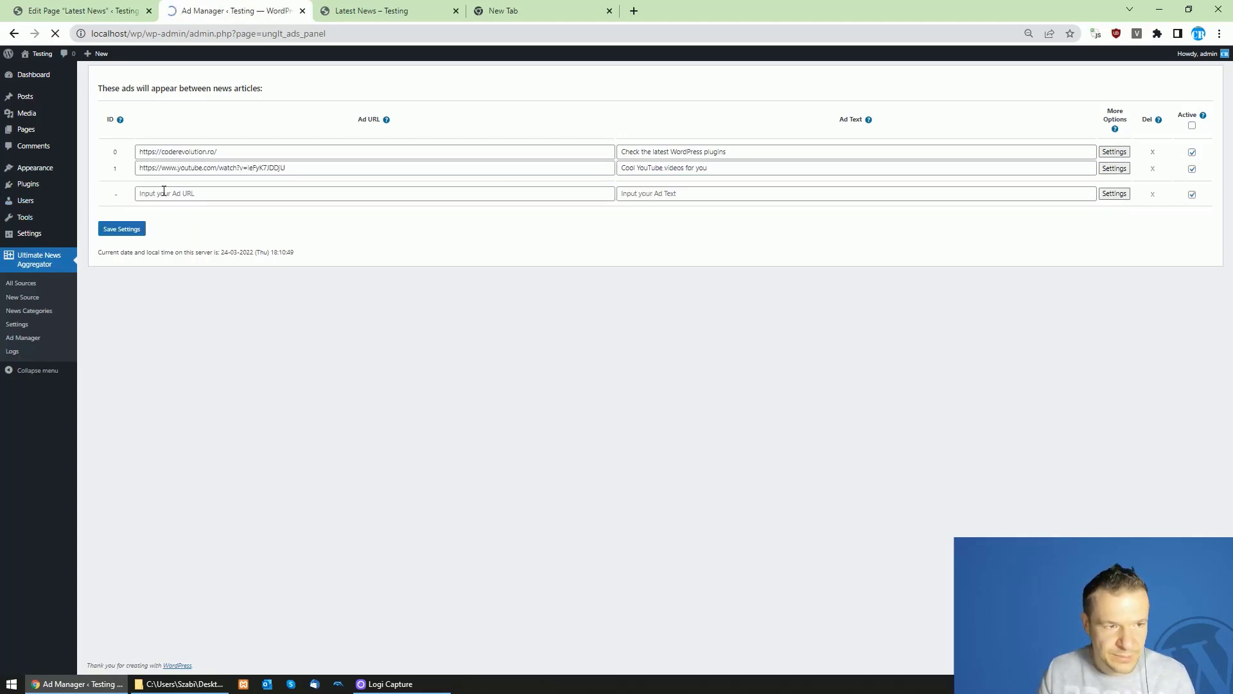
pyautogui.click(175, 199)
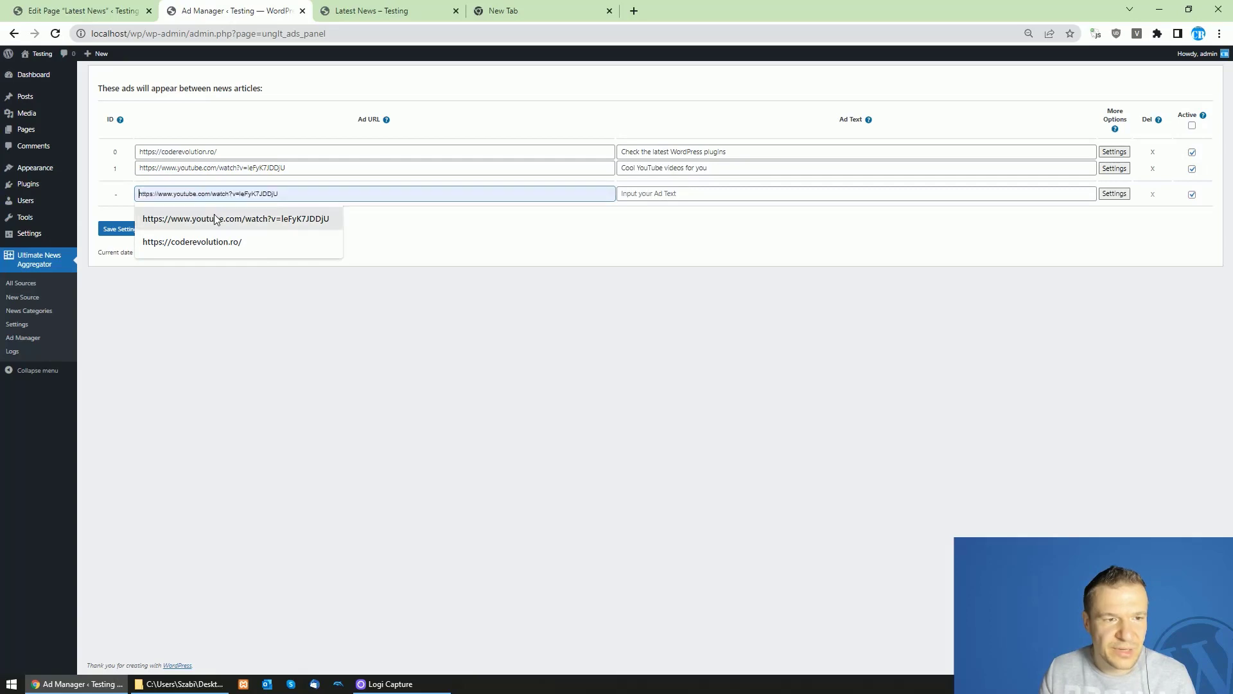
pyautogui.click(514, 11)
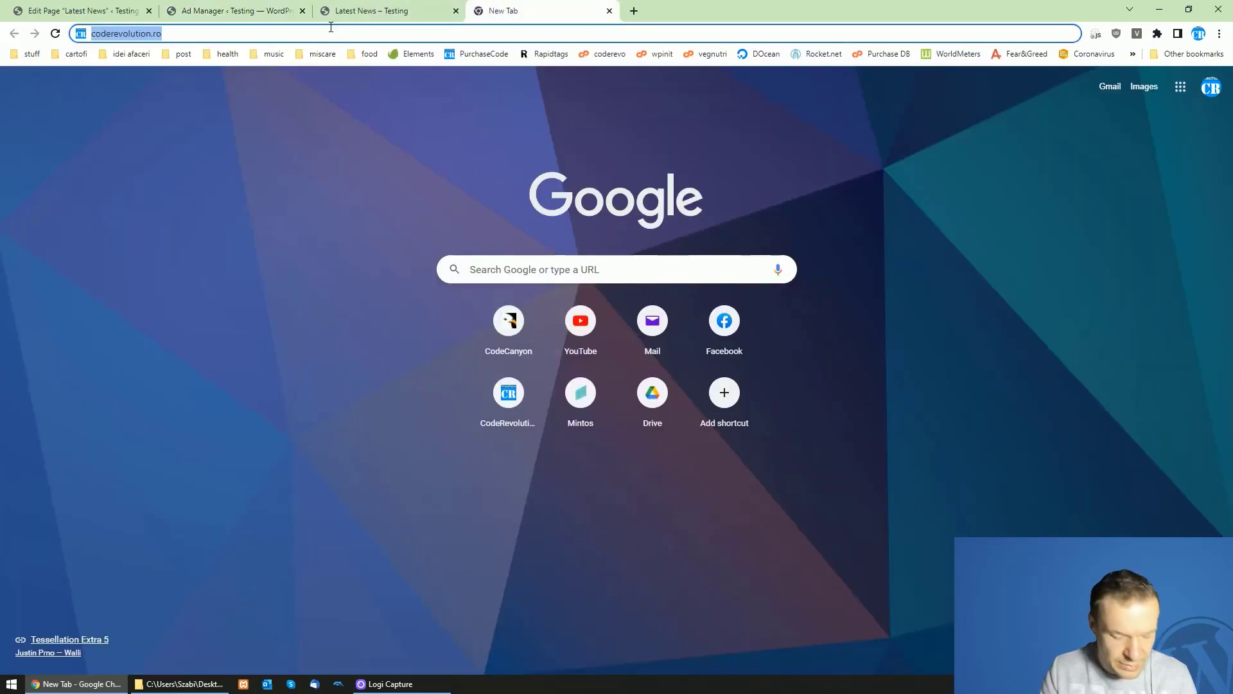
pyautogui.write('newsomaticapi.com')
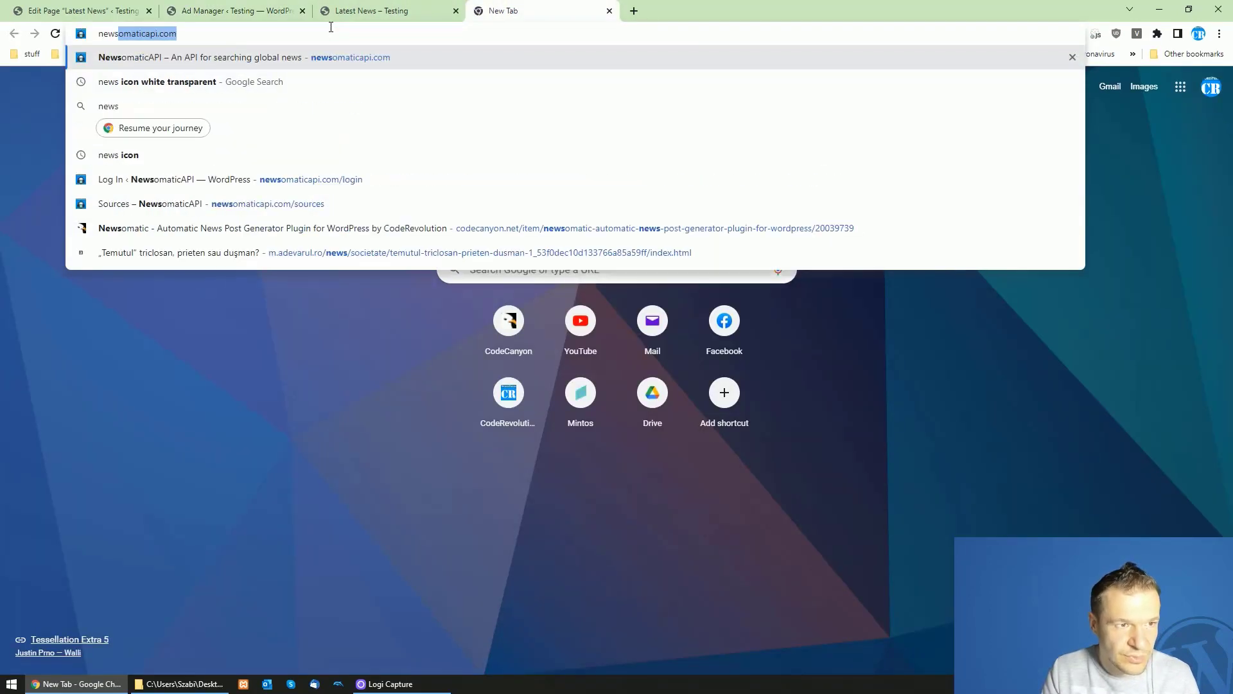
pyautogui.click(267, 10)
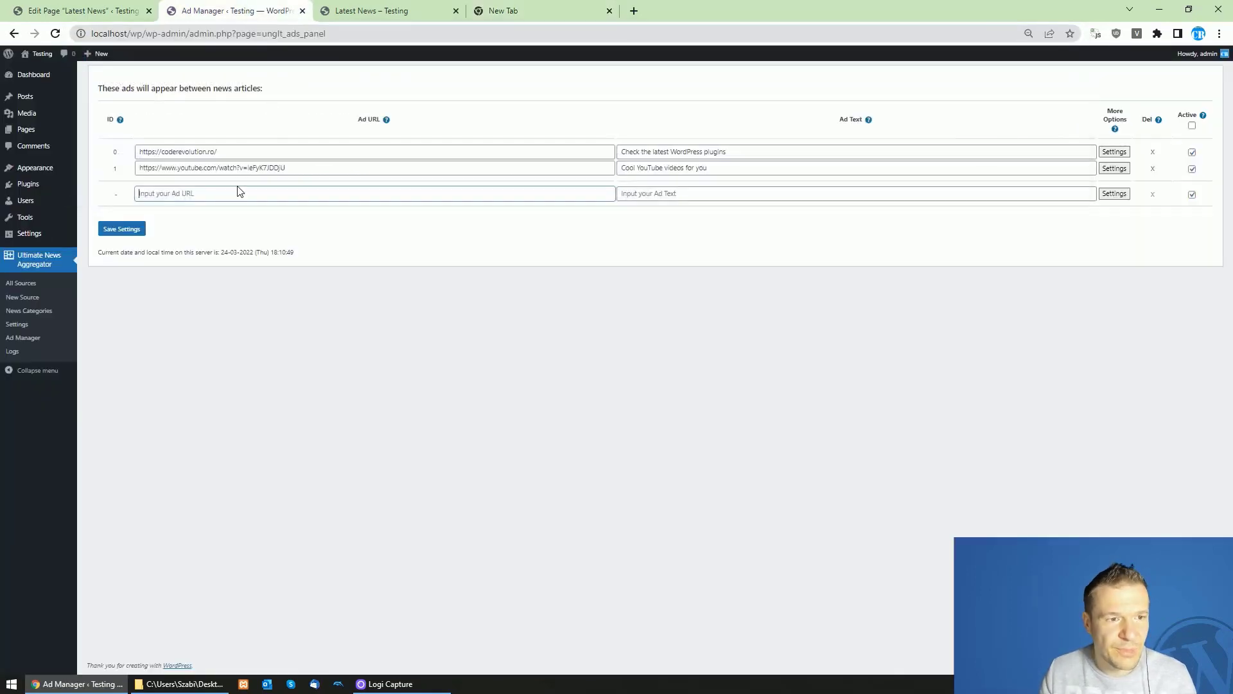
pyautogui.write('http://newsomaticapi.com/')
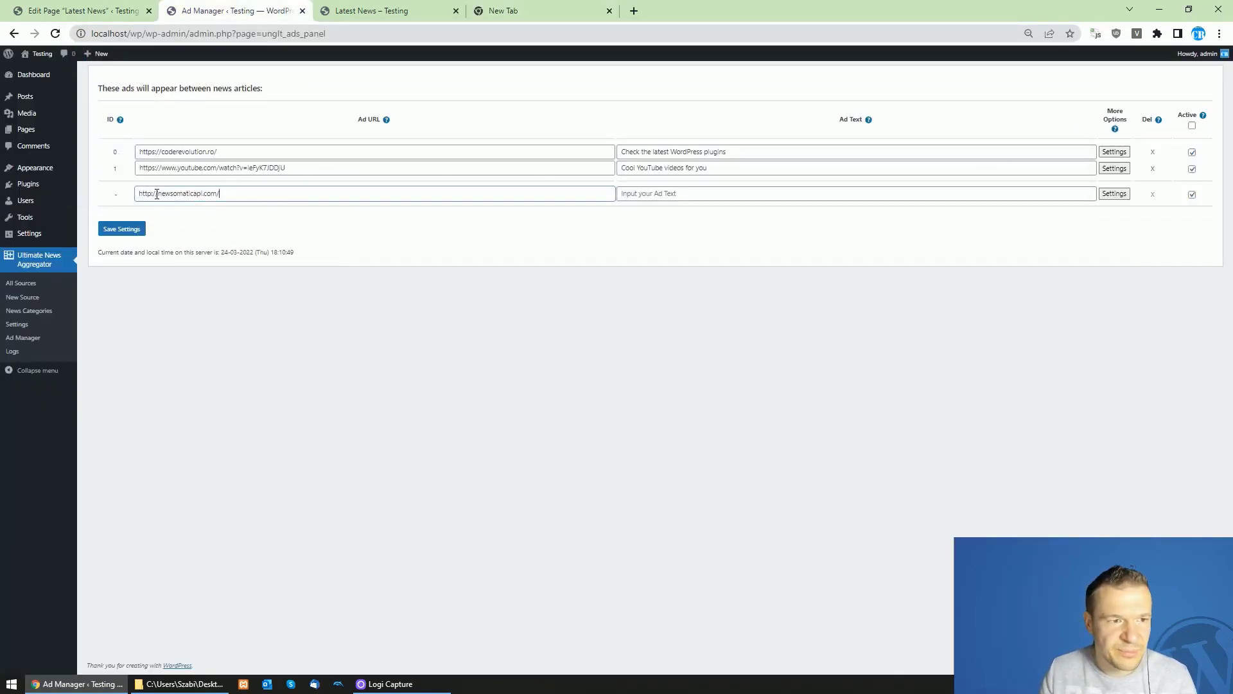
pyautogui.write('s')
pyautogui.click(645, 193)
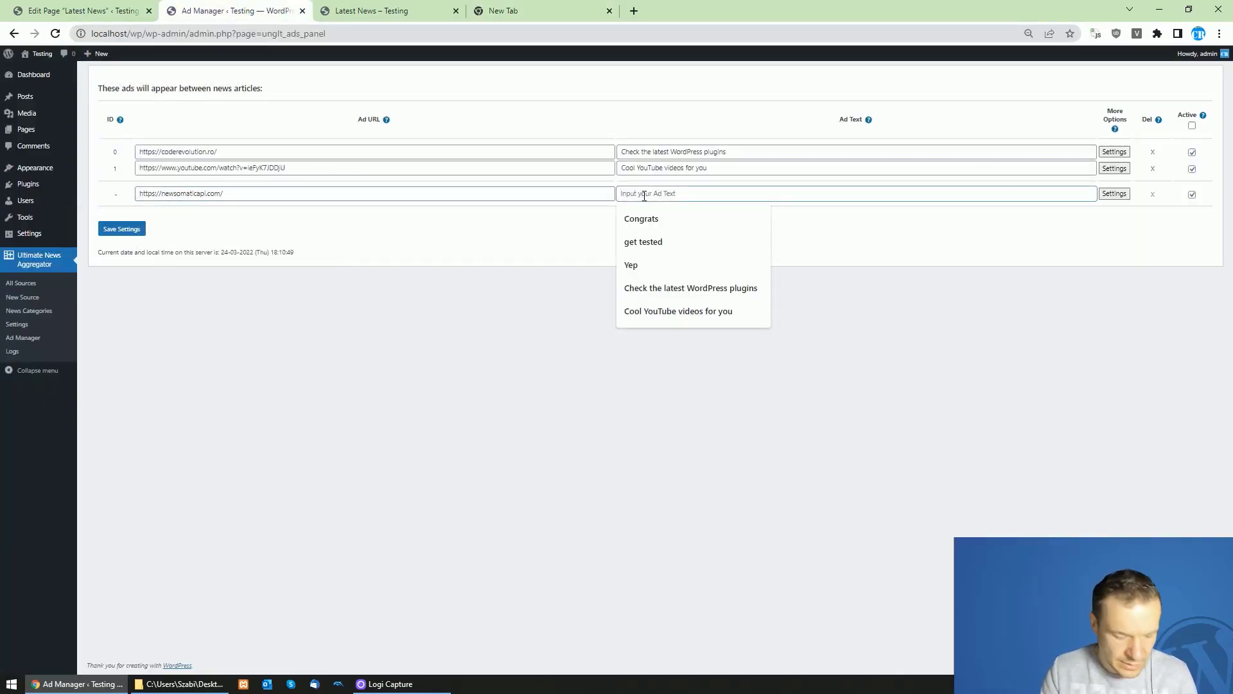
pyautogui.write('Newsomatic API is cool!')
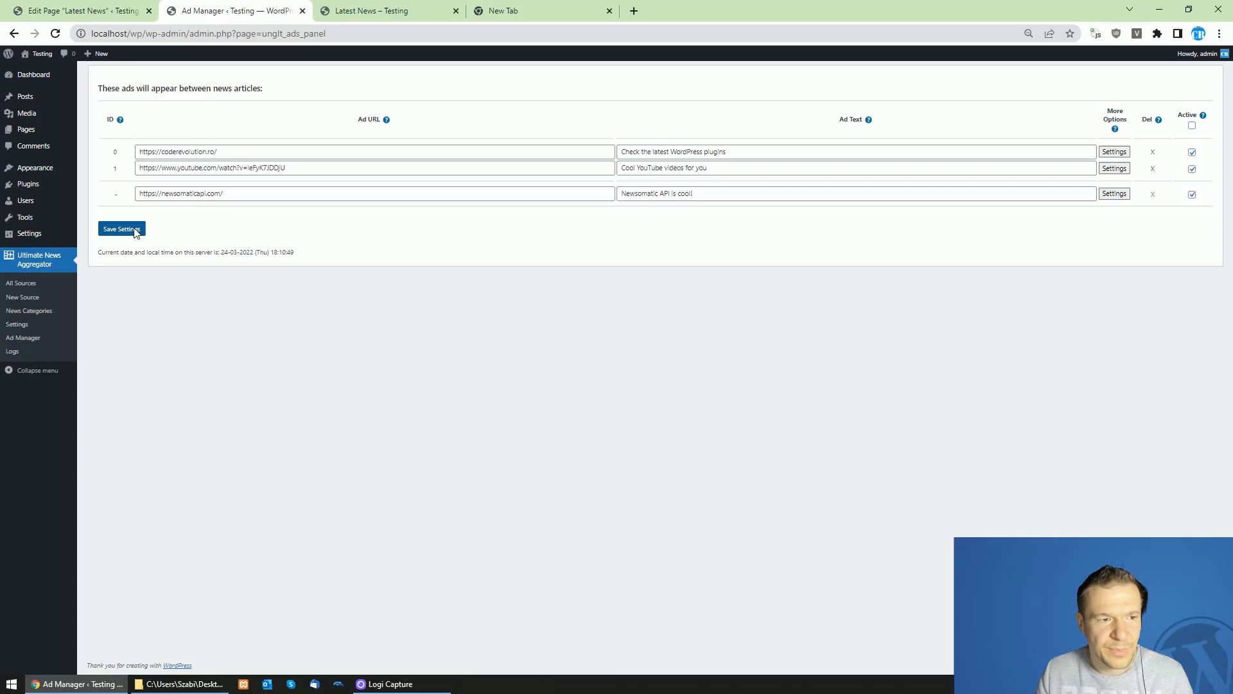
pyautogui.click(122, 229)
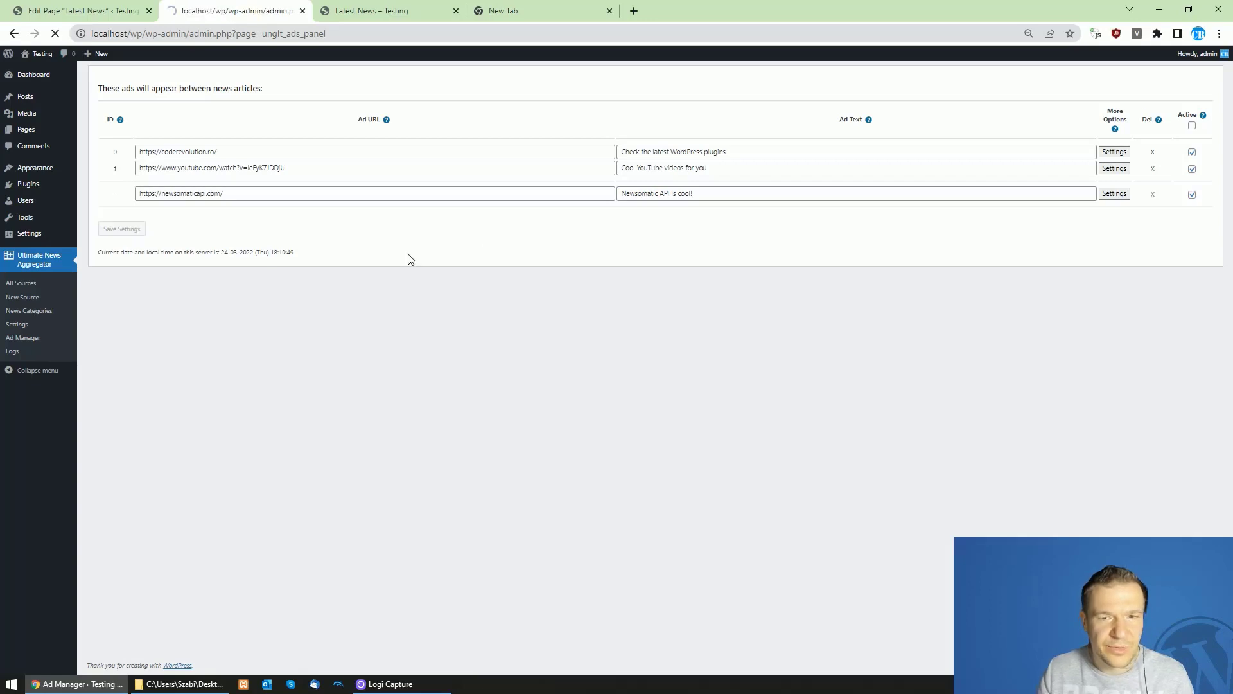
# Step: Open the plugin settings and review the Ad Density option alongside the article list on the Latest News page
pyautogui.click(24, 326)
pyautogui.scroll(-3, 206, 352)
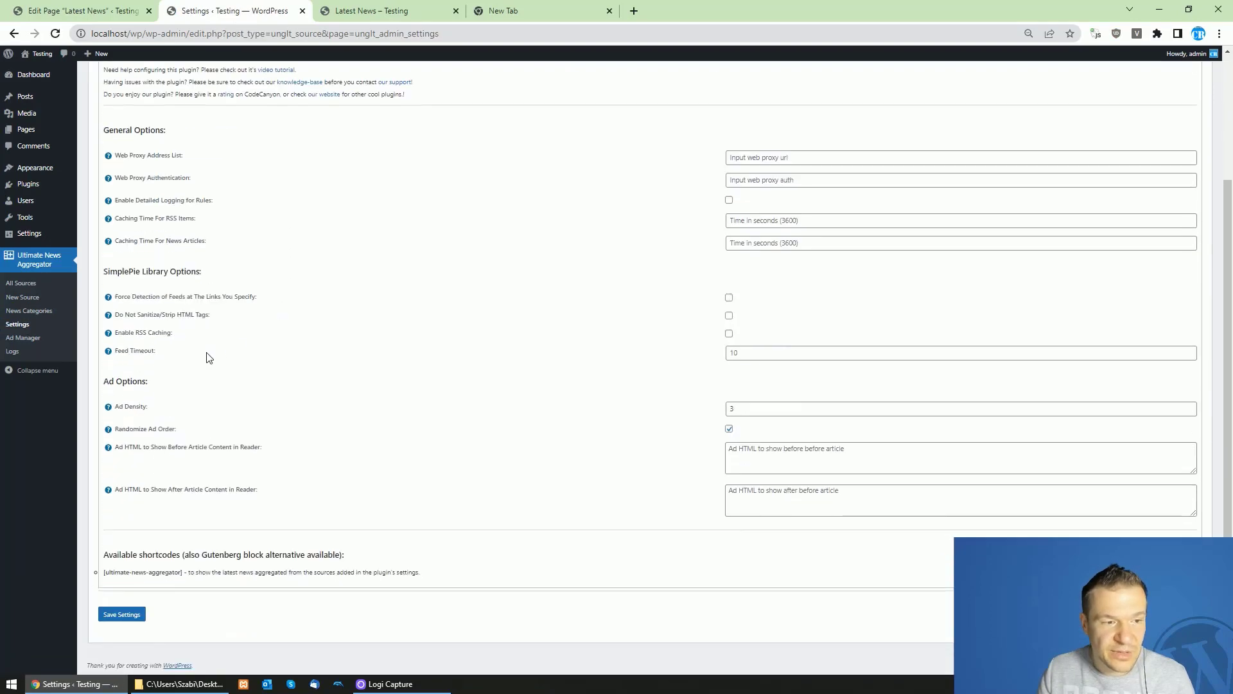
pyautogui.moveTo(105, 382); pyautogui.dragTo(147, 406)
pyautogui.click(778, 409)
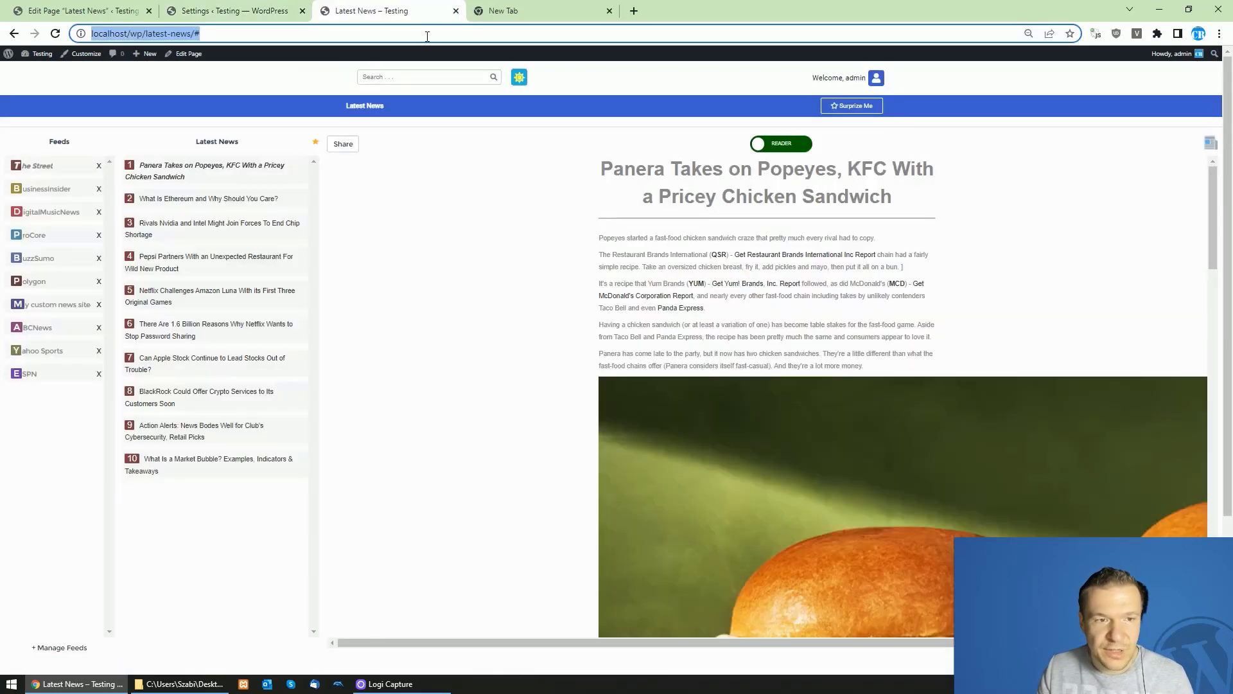
pyautogui.click(370, 11)
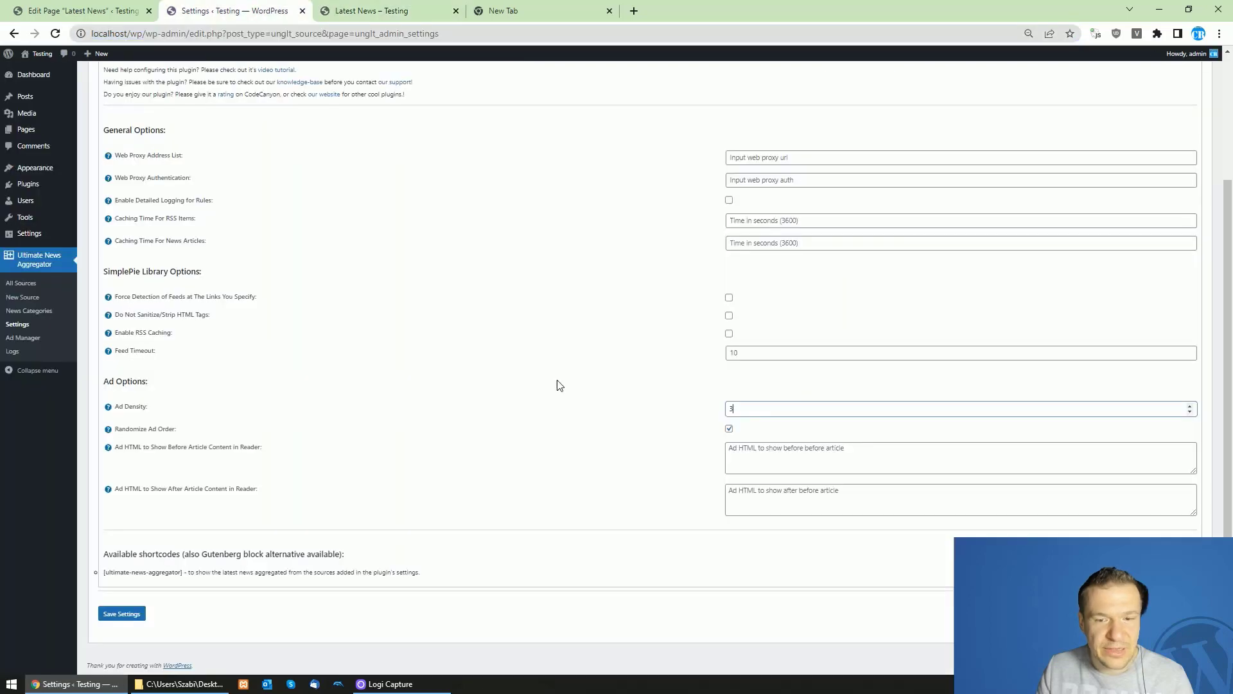
pyautogui.click(235, 11)
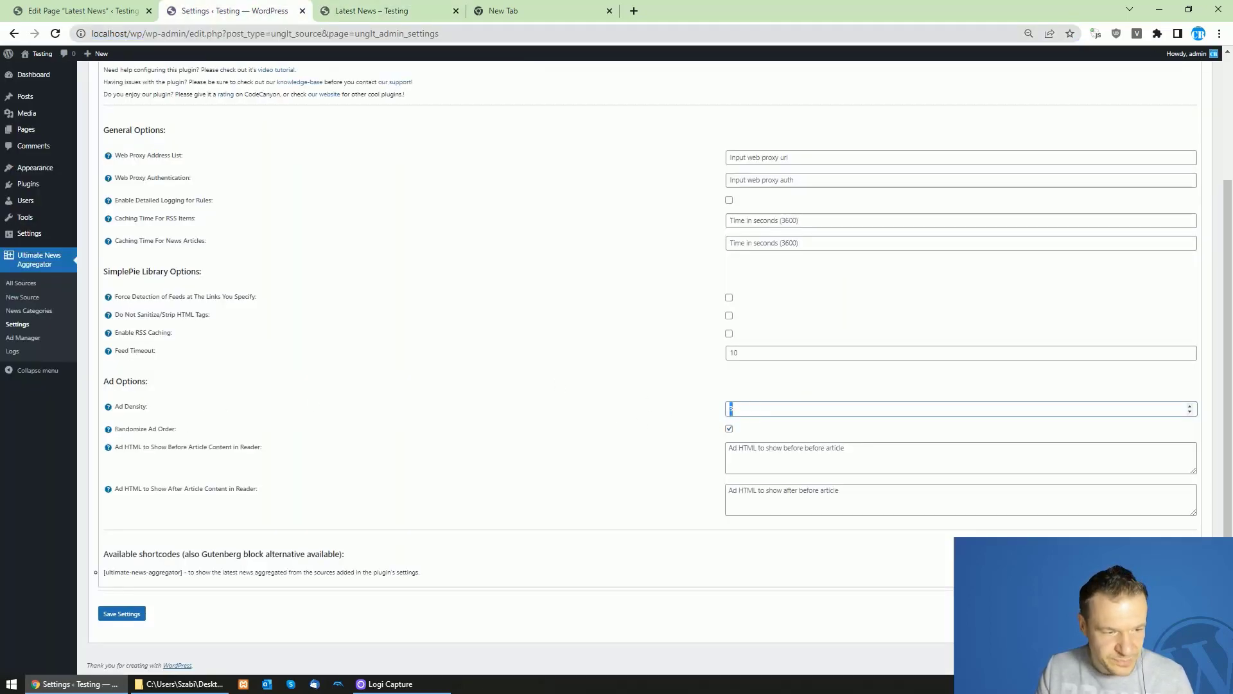
# Step: Review the Randomize Ad Order option and compare it with the Latest News page's article list
pyautogui.moveTo(115, 429); pyautogui.dragTo(173, 428)
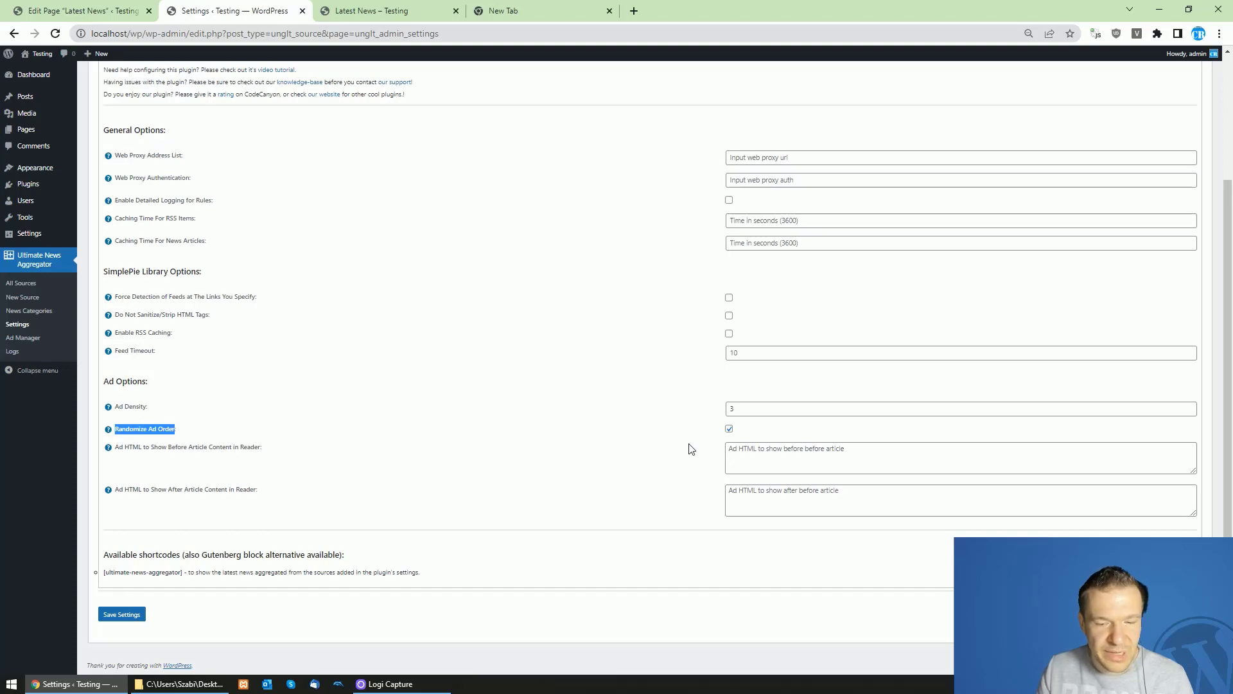
pyautogui.click(390, 4)
pyautogui.click(286, 10)
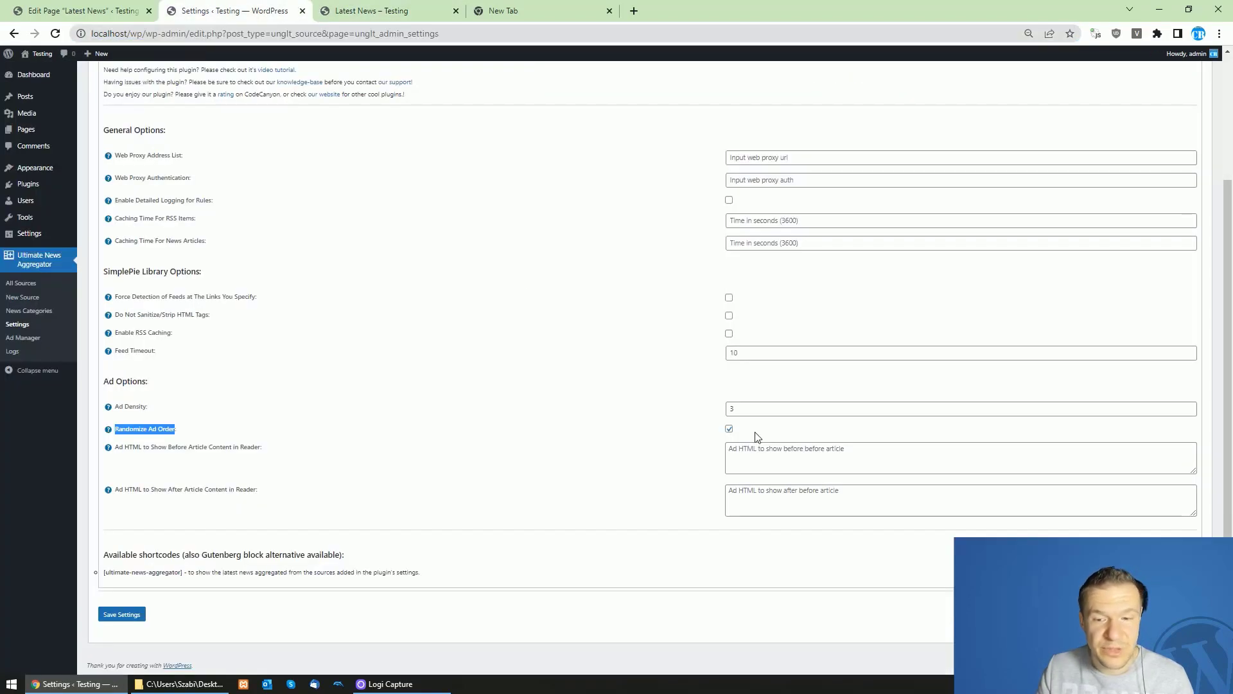
pyautogui.click(383, 9)
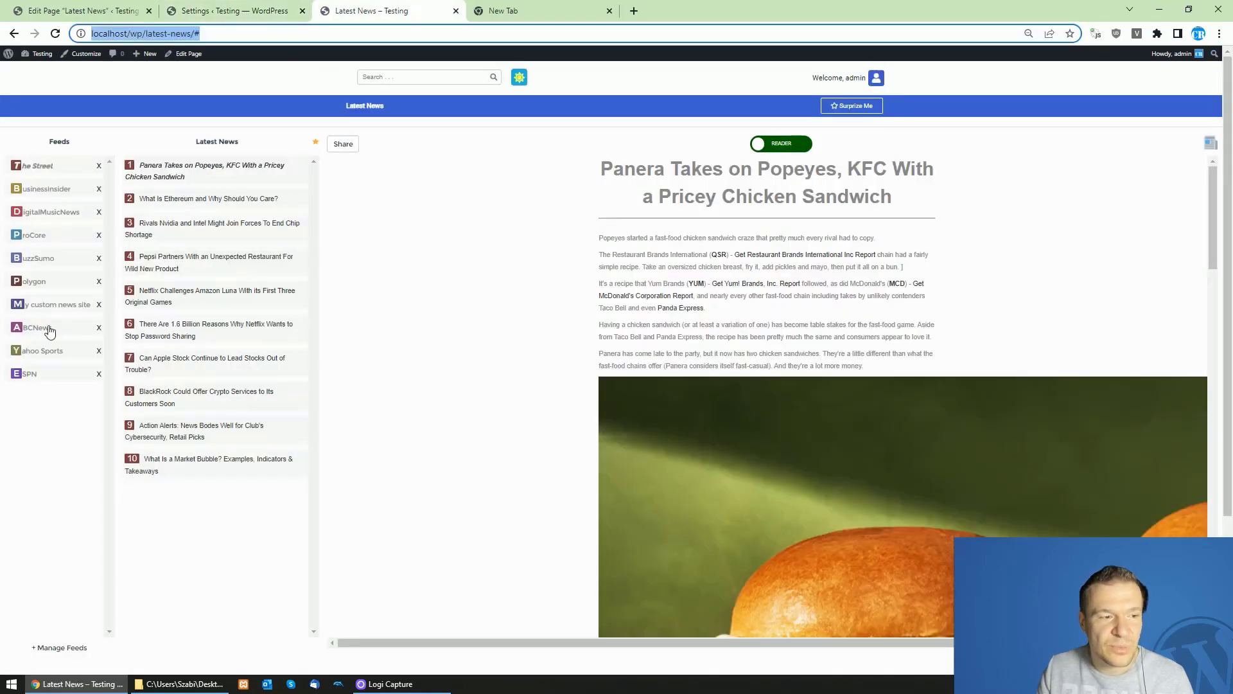
pyautogui.hotkey('ctrl', 'shift', 'Tab')
# Step: Open the Ad Manager in place of the Latest News page editor, and return to the plugin settings
pyautogui.click(143, 8)
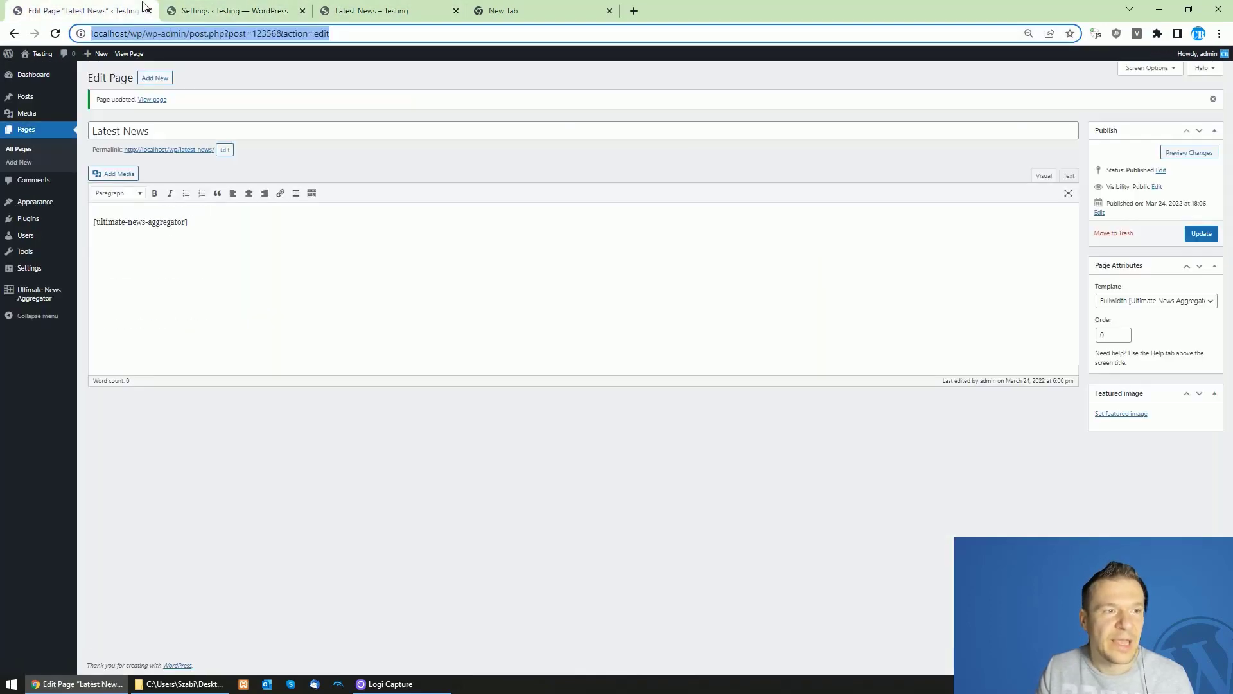
pyautogui.moveTo(35, 297)
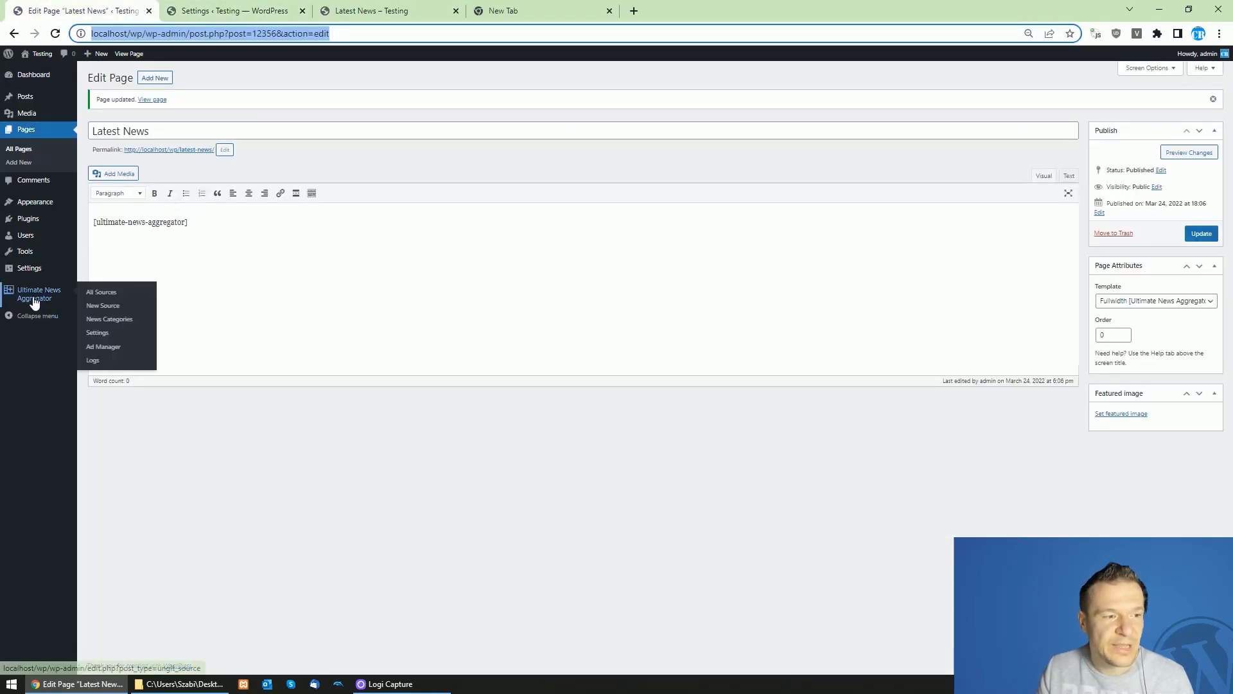
pyautogui.click(100, 346)
pyautogui.hotkey('ctrl', '3')
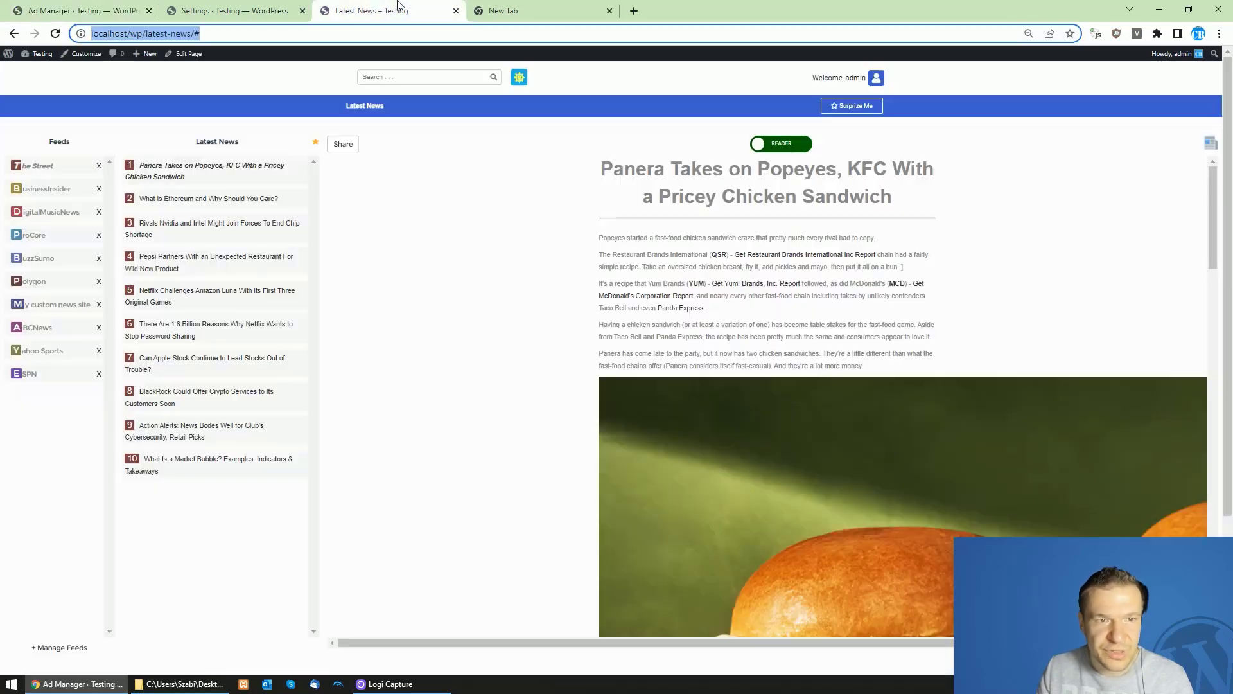
pyautogui.hotkey('ctrl', 'shift', 'Tab')
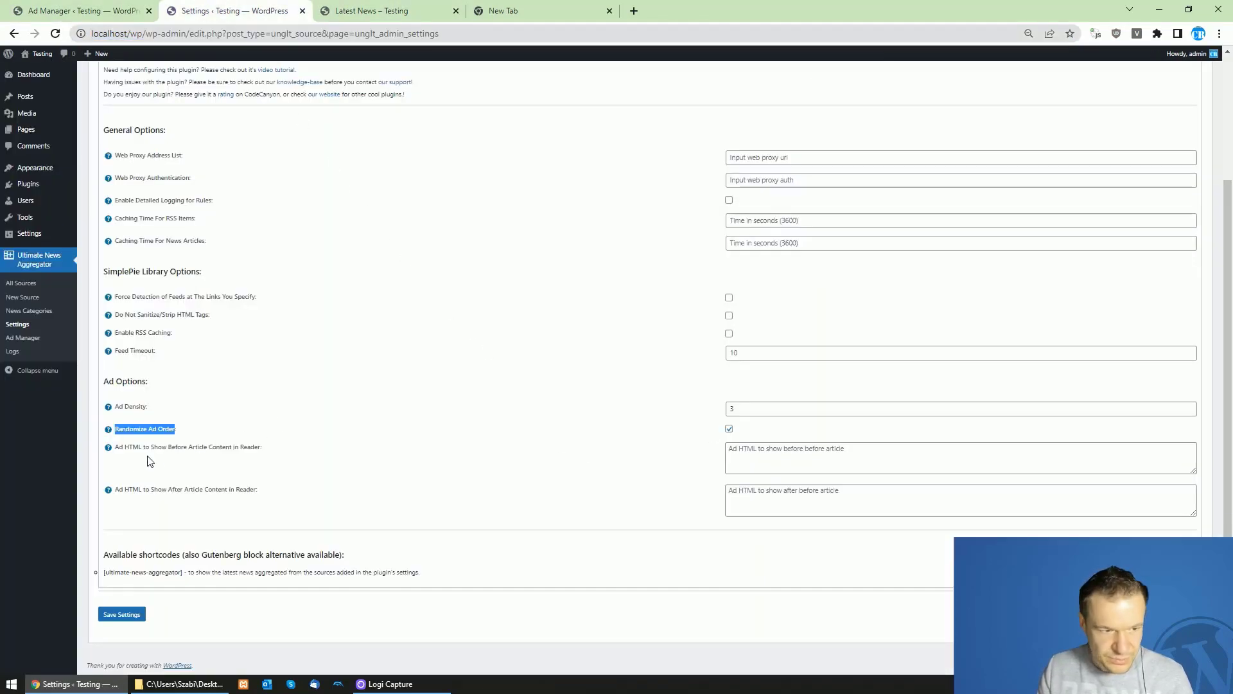
# Step: Review the ad HTML options for before and after article content in the reader, and save the plugin settings
pyautogui.moveTo(117, 445); pyautogui.dragTo(238, 457)
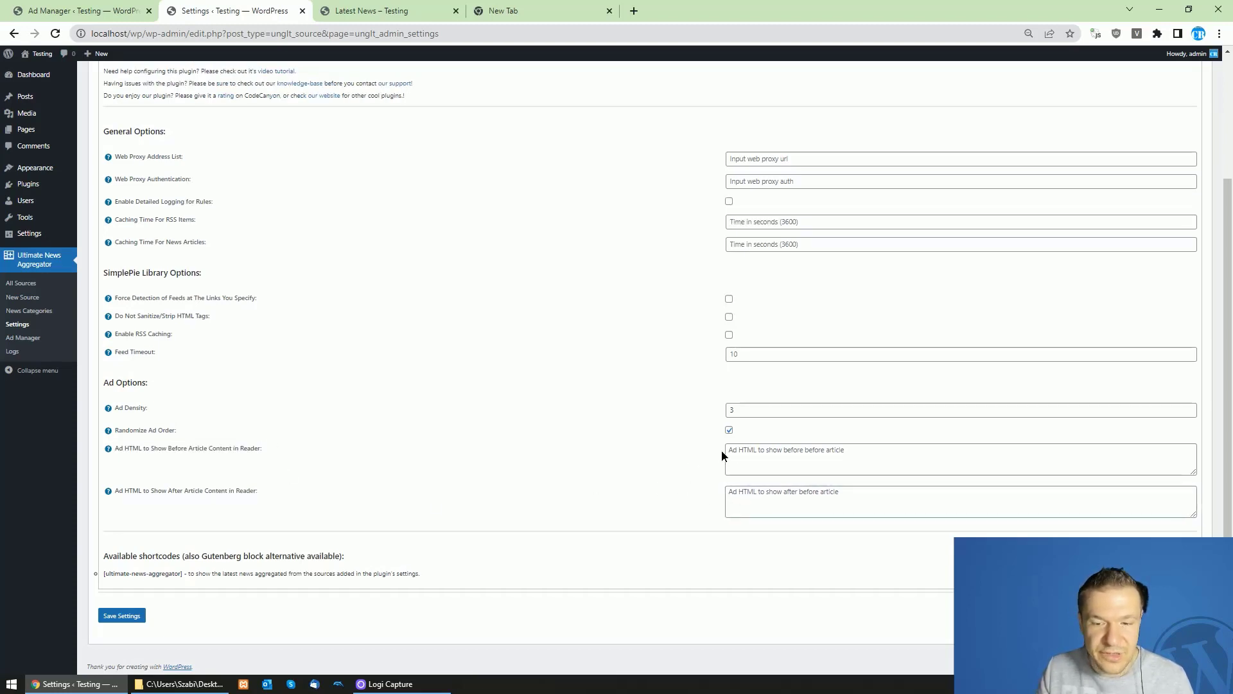
pyautogui.click(216, 446)
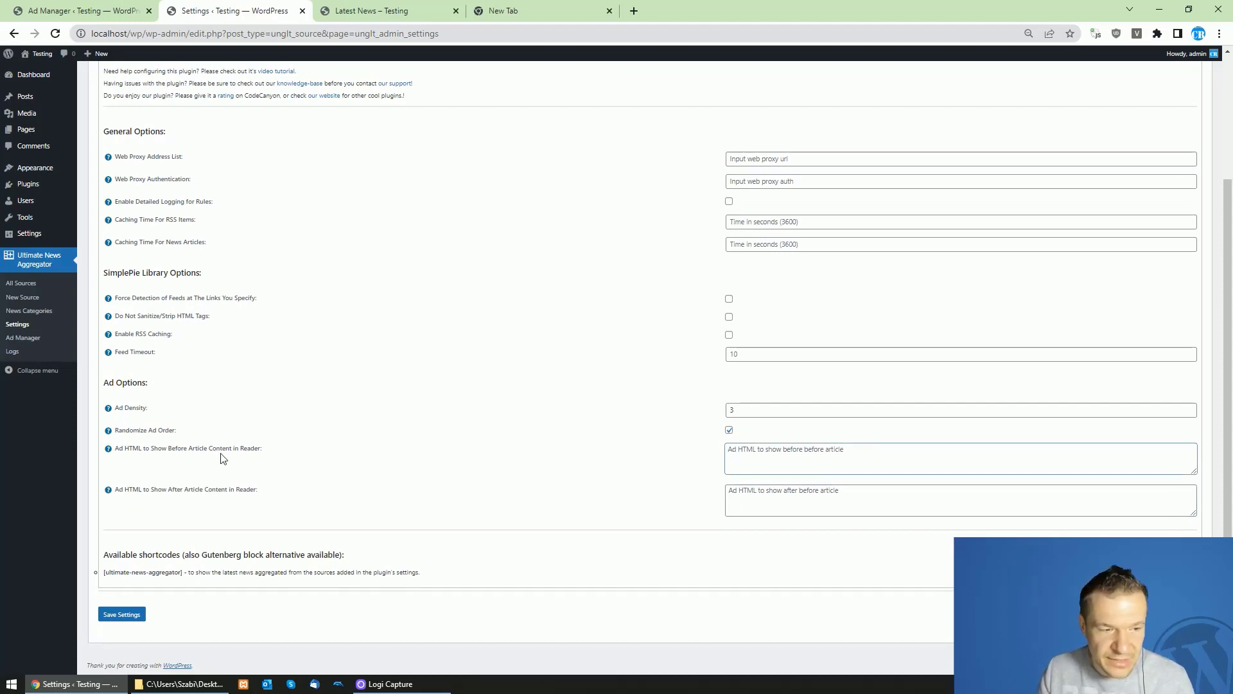
pyautogui.click(122, 614)
# Step: Reload the Latest News page several times to check which ads appear between The Street articles
pyautogui.click(325, 5)
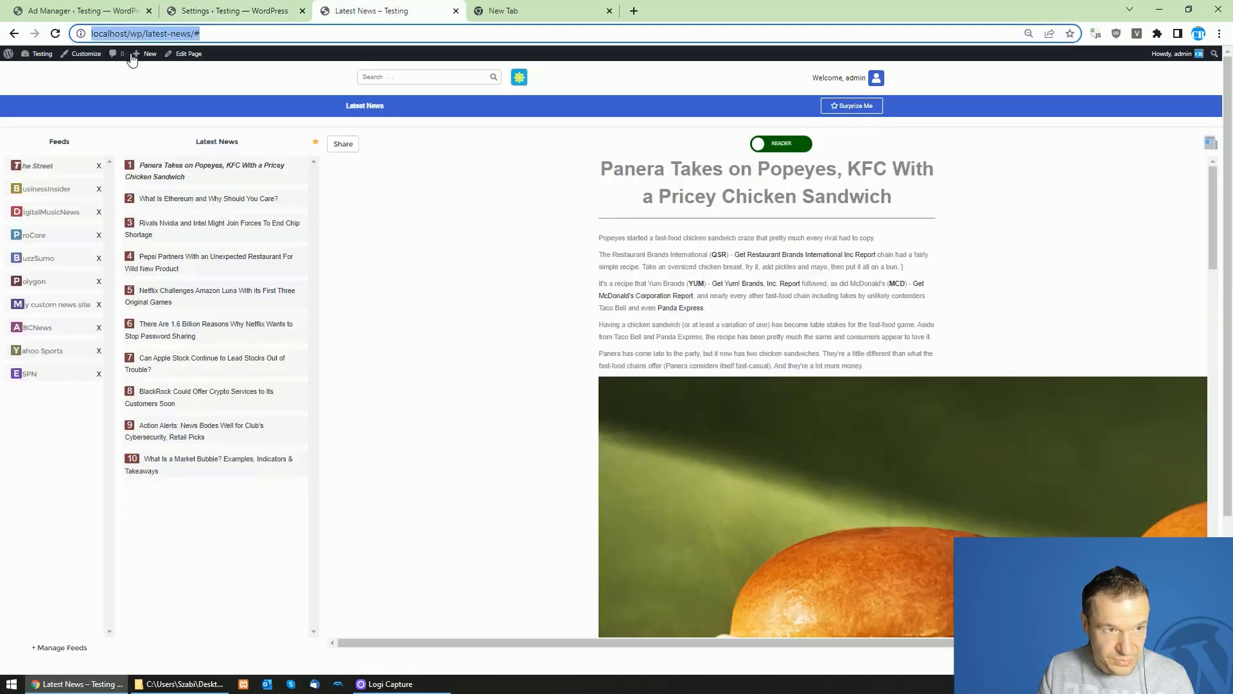
pyautogui.press('F5')
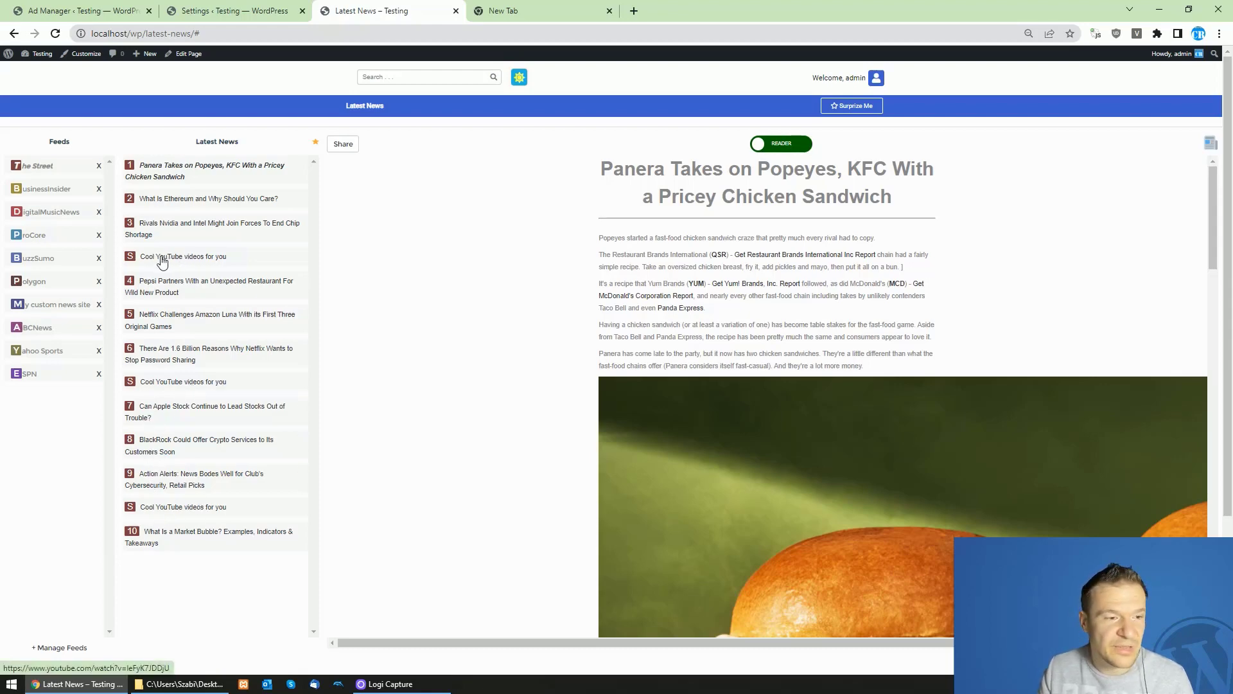
pyautogui.click(56, 33)
pyautogui.click(55, 33)
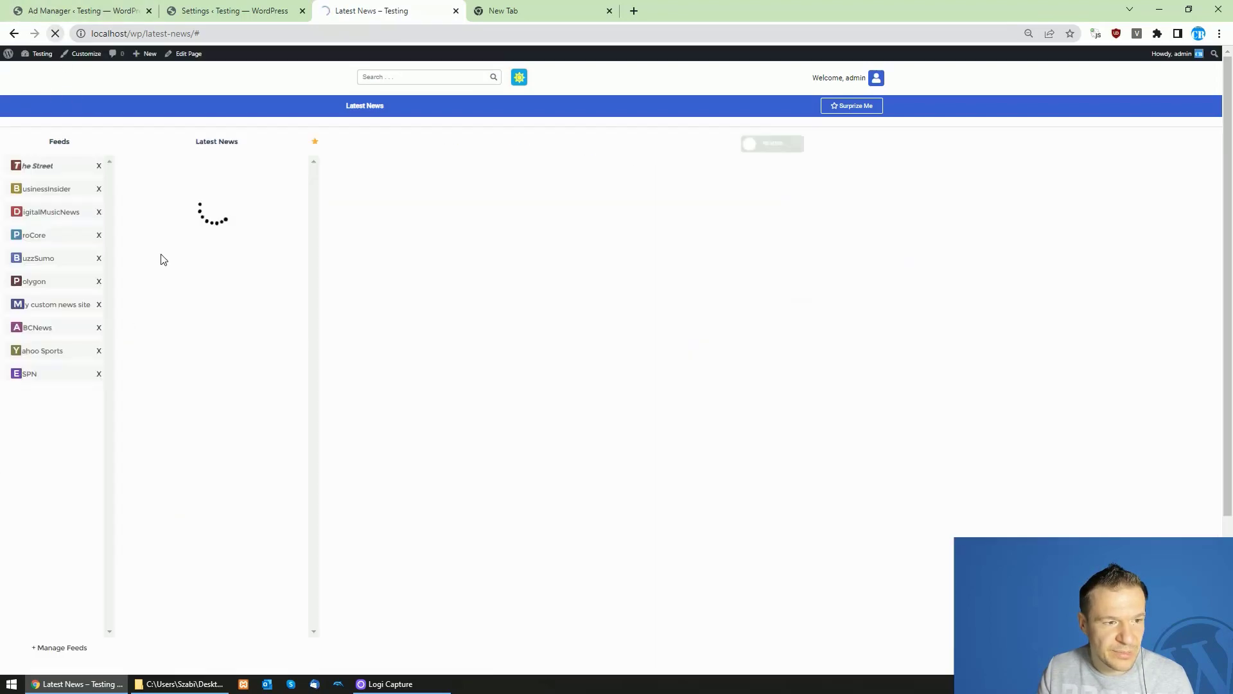
pyautogui.click(56, 34)
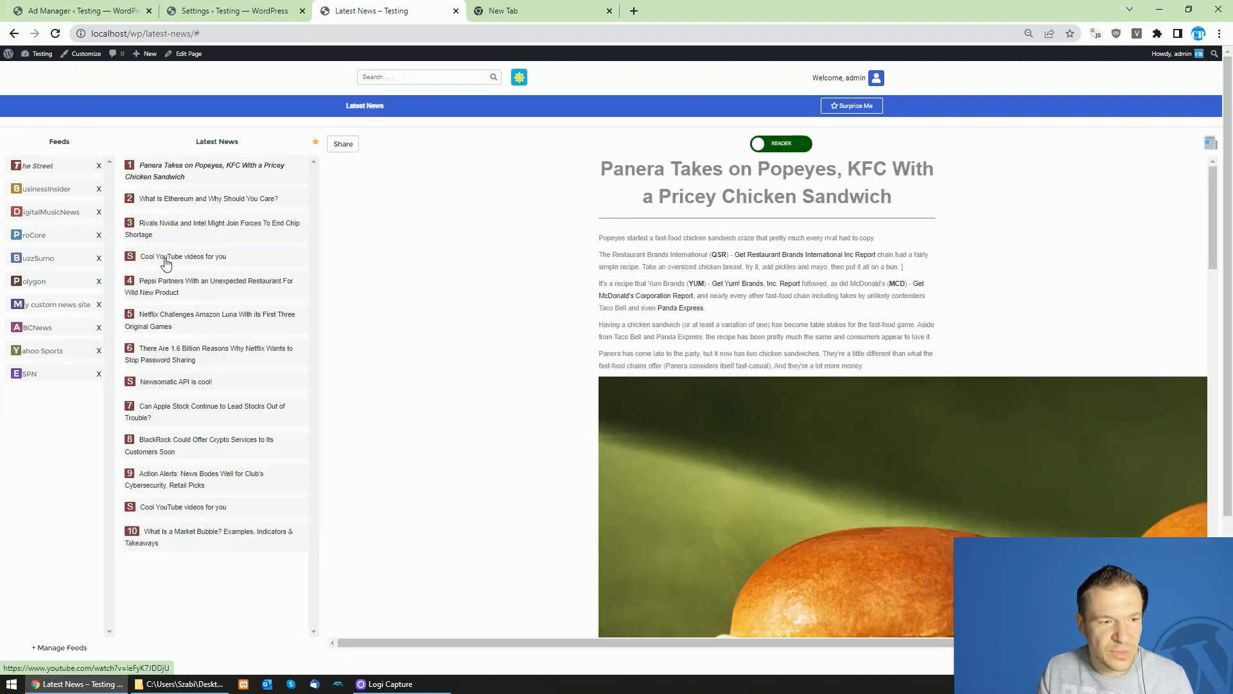
# Step: Open the "Cool YouTube videos for you" and "Newsomatic API is cool!" ads from the article list, closing each opened page
pyautogui.click(170, 507)
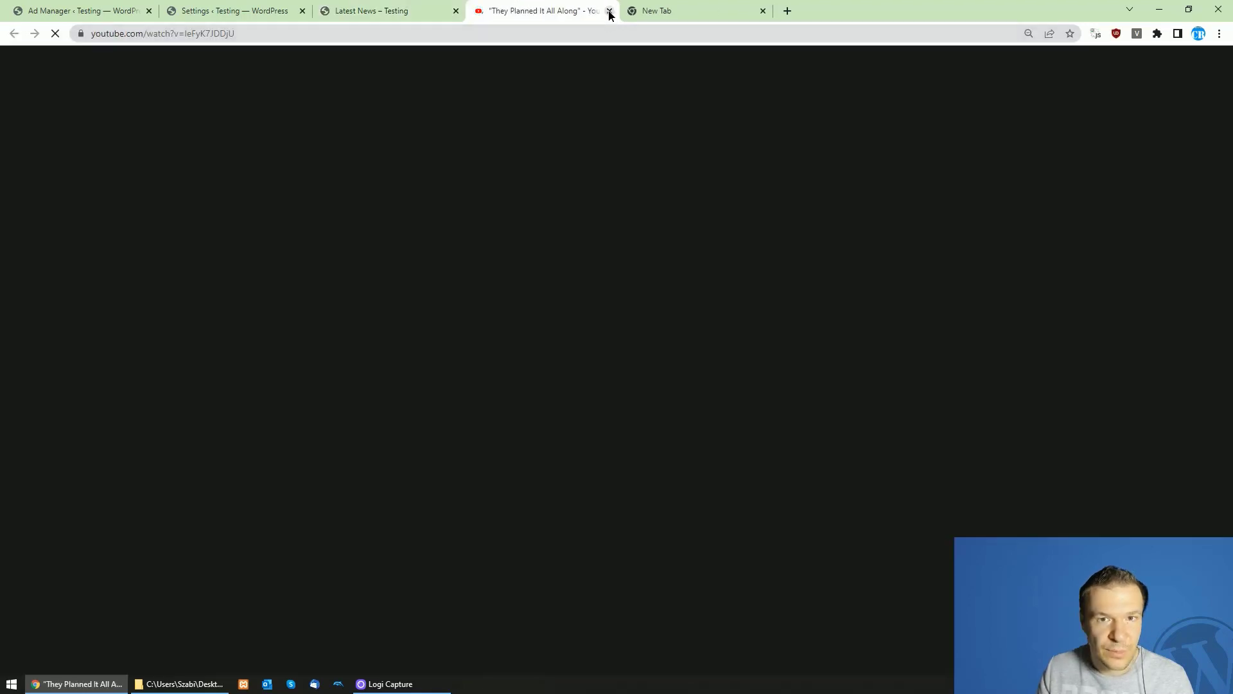
pyautogui.click(610, 11)
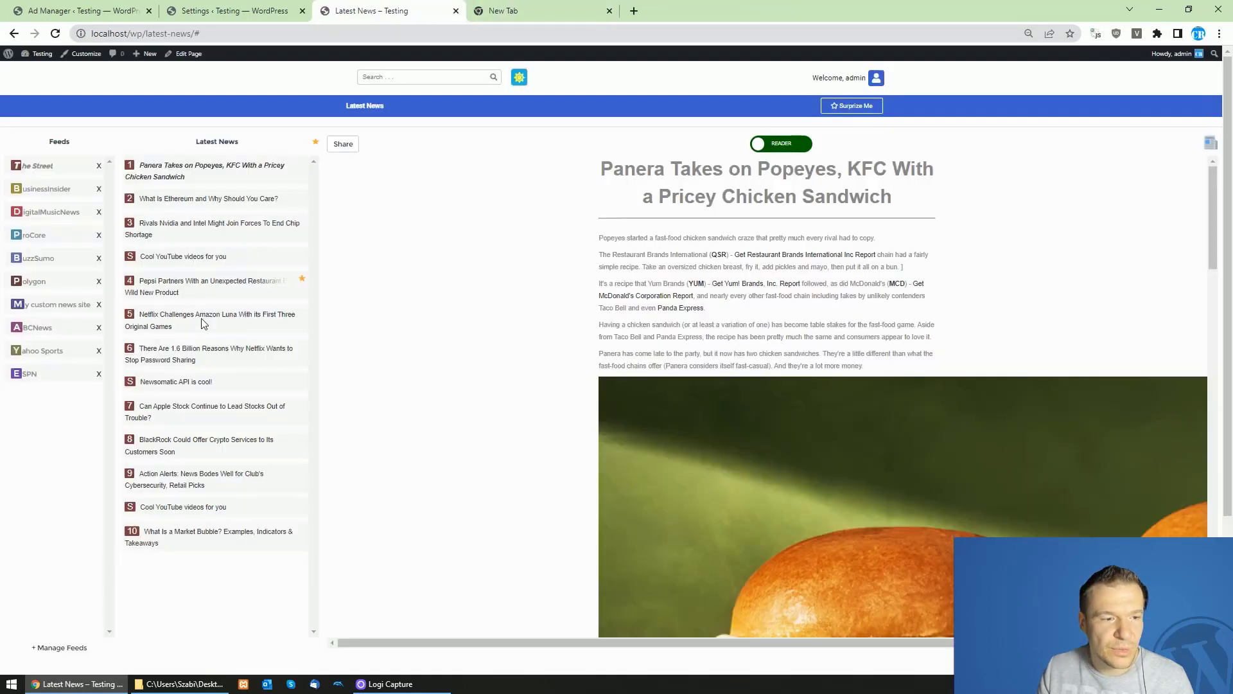
pyautogui.click(167, 381)
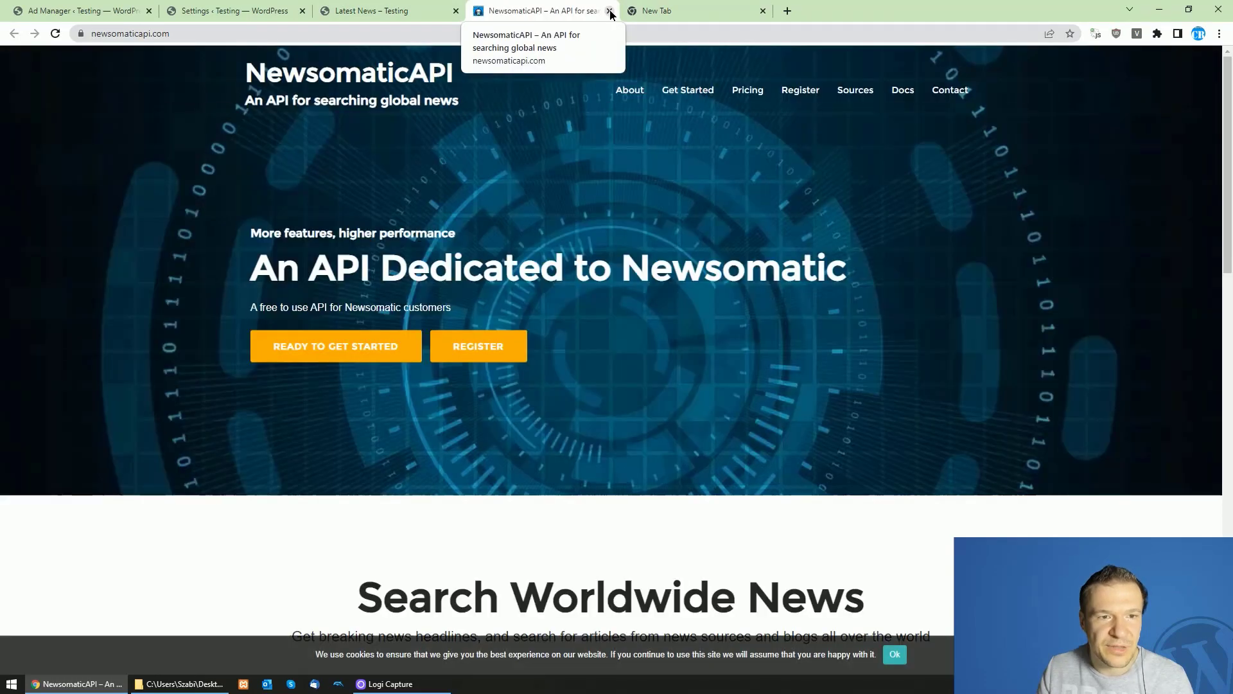
pyautogui.click(610, 11)
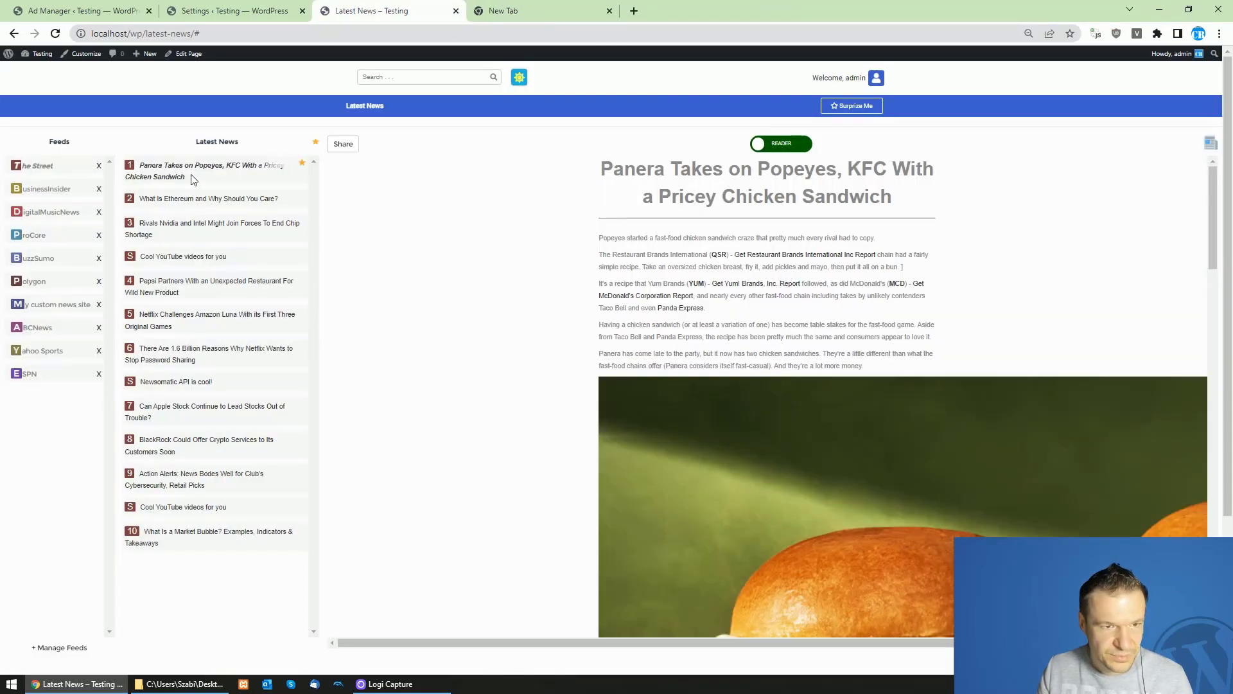
# Step: Return to the plugin settings and find the option for ad HTML shown before article content in the reader
pyautogui.click(208, 9)
pyautogui.scroll(-3, 666, 499)
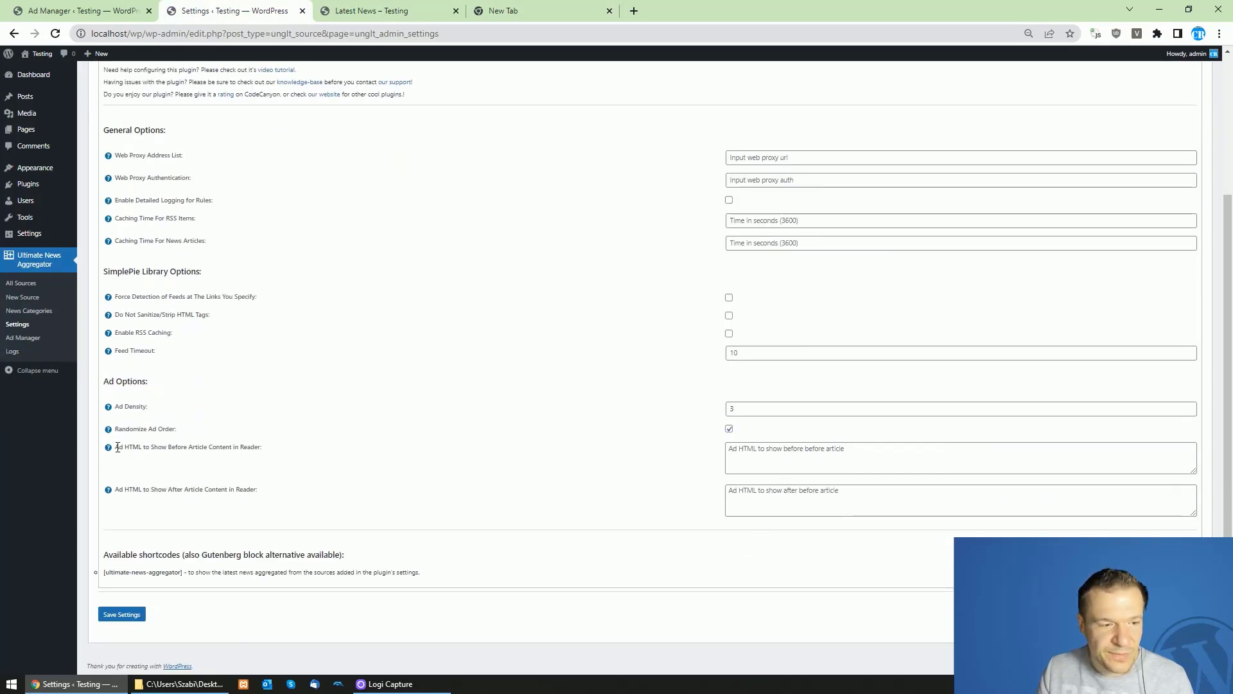
pyautogui.moveTo(115, 446); pyautogui.dragTo(261, 445)
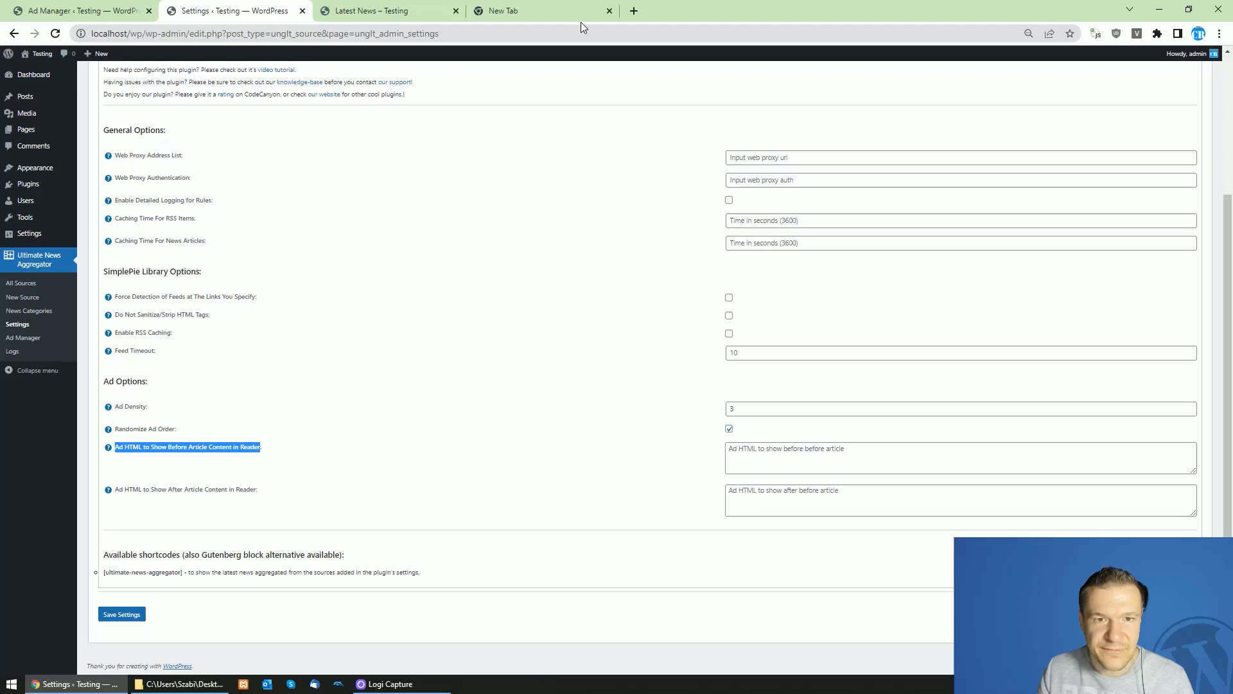
# Step: Search Google for "image html example" in a new browser tab and open the W3Schools HTML Images page
pyautogui.click(634, 10)
pyautogui.write('i')
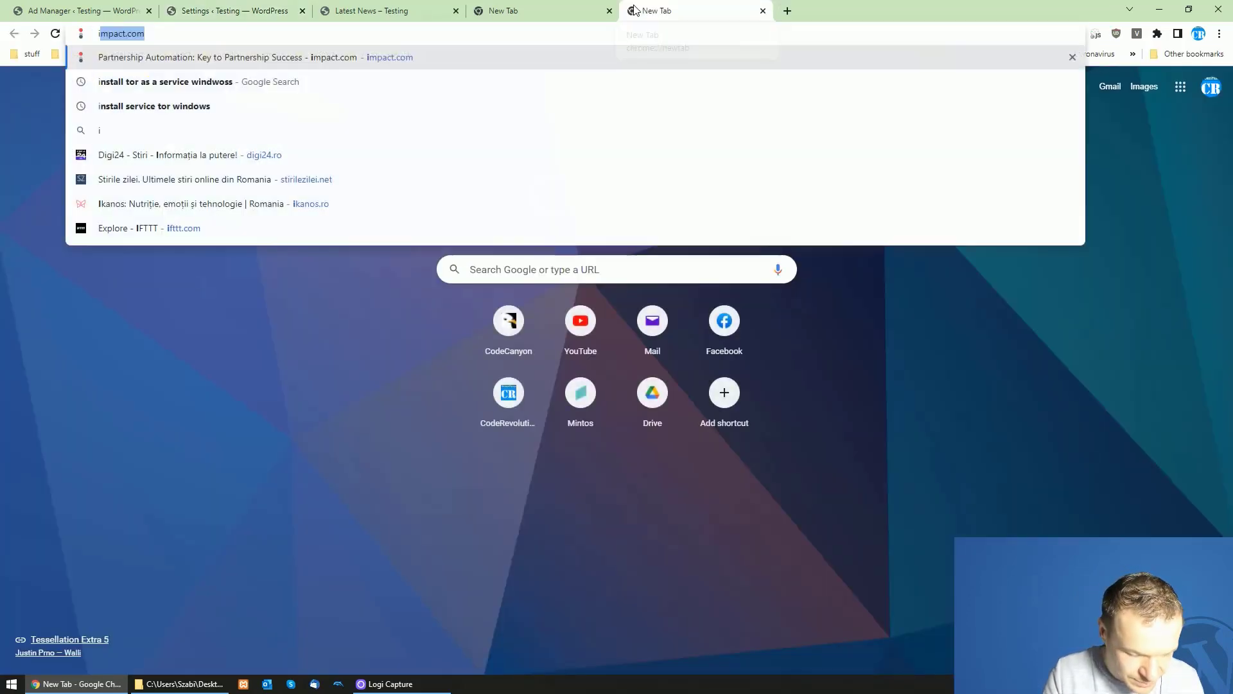
pyautogui.write('mage html exa')
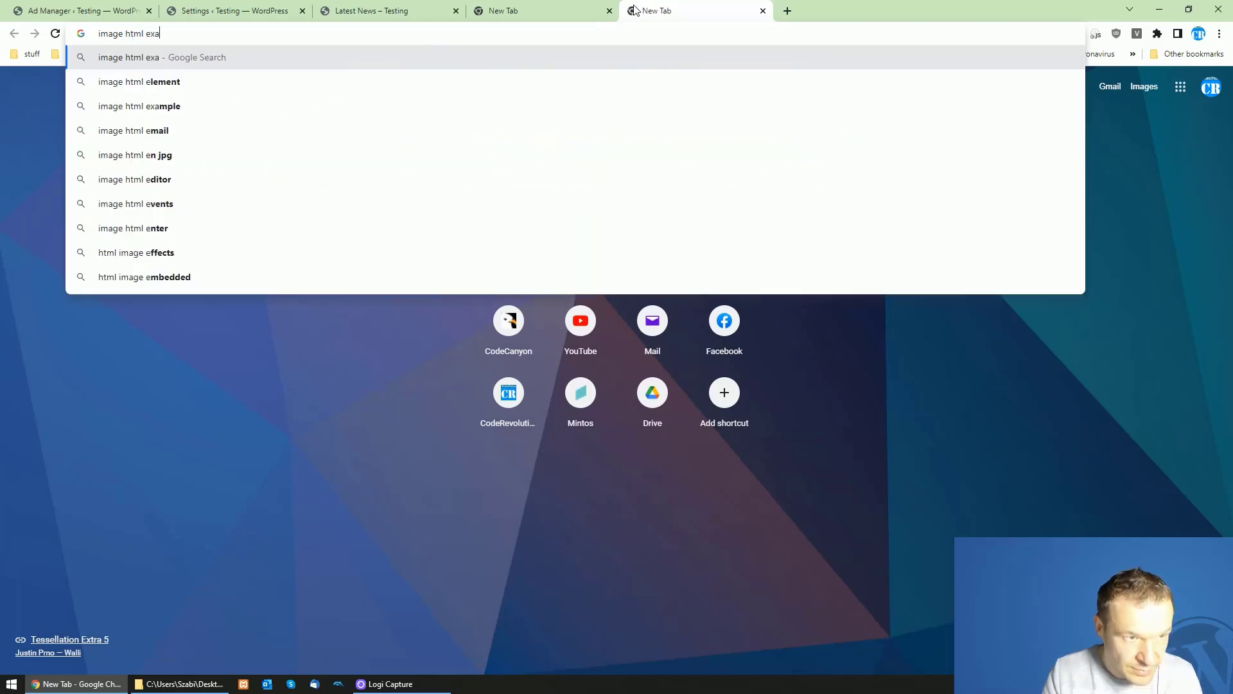
pyautogui.write('mple')
pyautogui.press('Return')
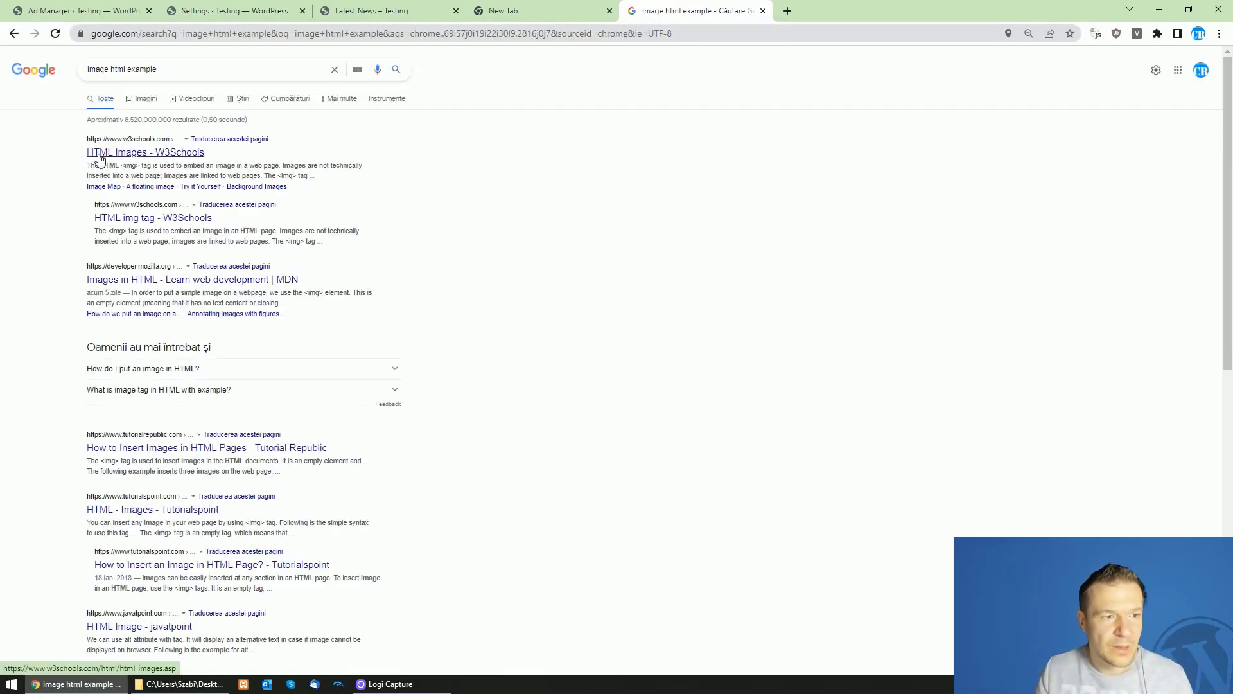
pyautogui.click(107, 154)
# Step: Inspect the source element of the first picture, the trulli houses, on the HTML Images page
pyautogui.scroll(-4, 287, 350)
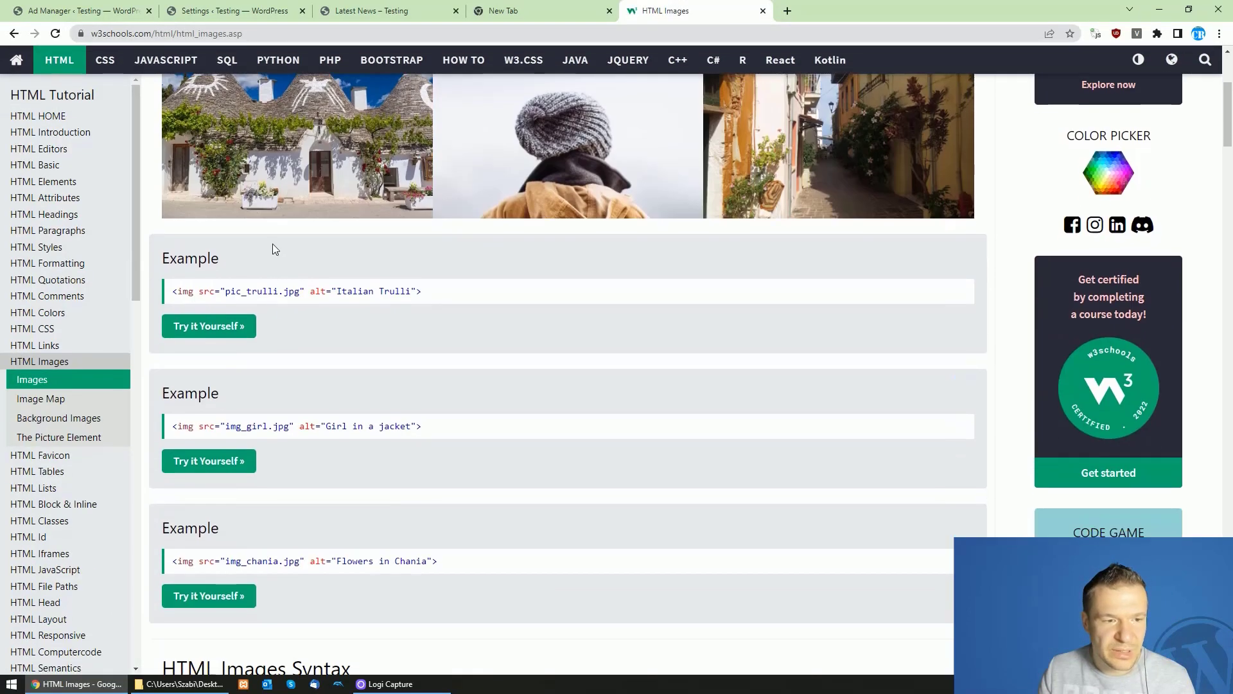
pyautogui.scroll(2, 273, 244)
pyautogui.rightClick(275, 277)
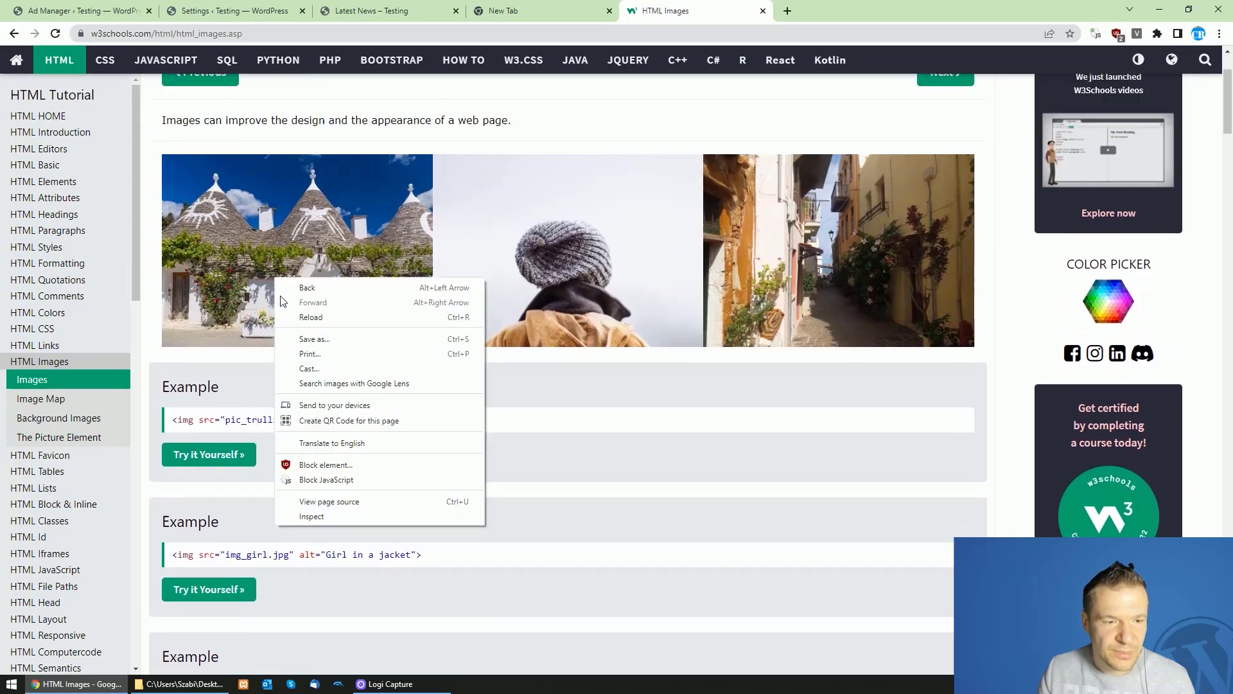
pyautogui.click(315, 514)
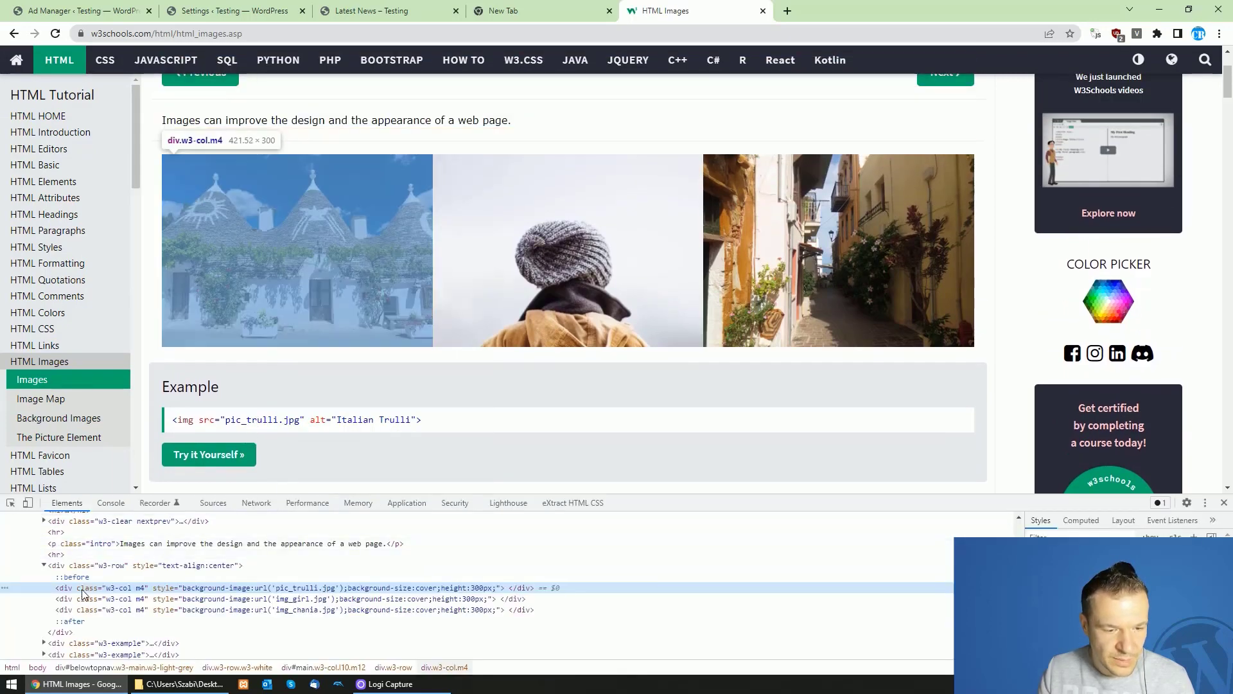
# Step: Copy the w3schools_green.jpg image tag example from the "Images on Another Server/Website" section
pyautogui.scroll(-8, 218, 341)
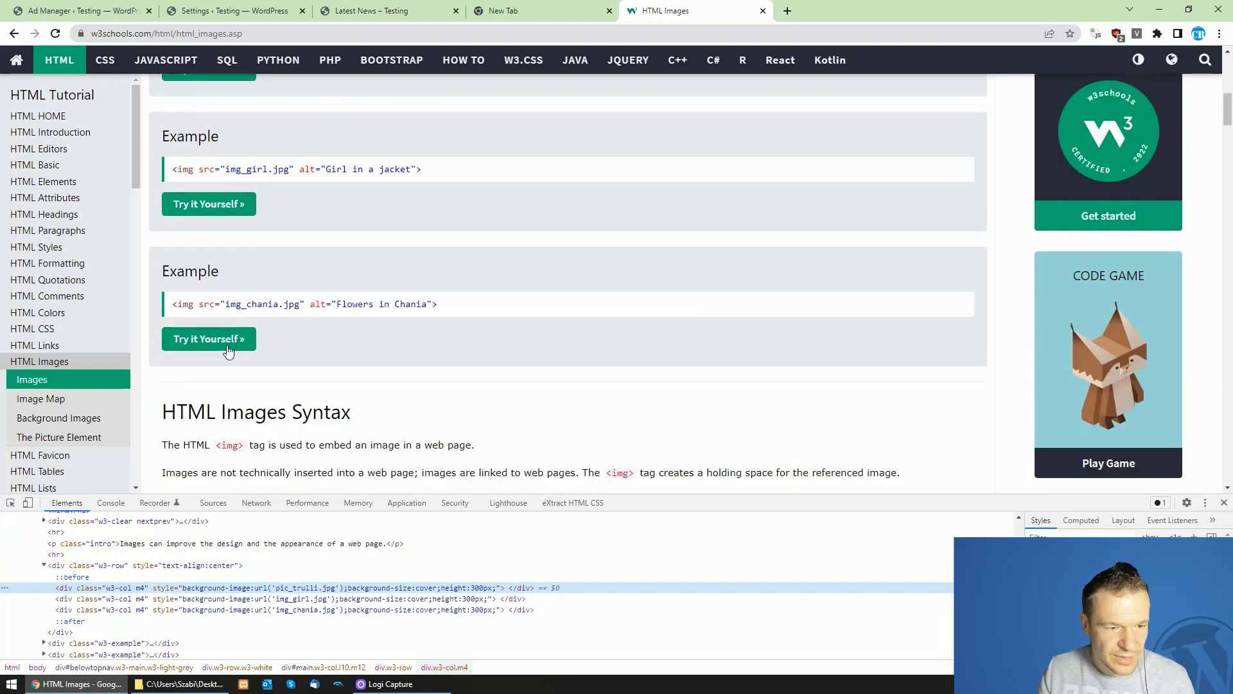
pyautogui.scroll(-12, 233, 346)
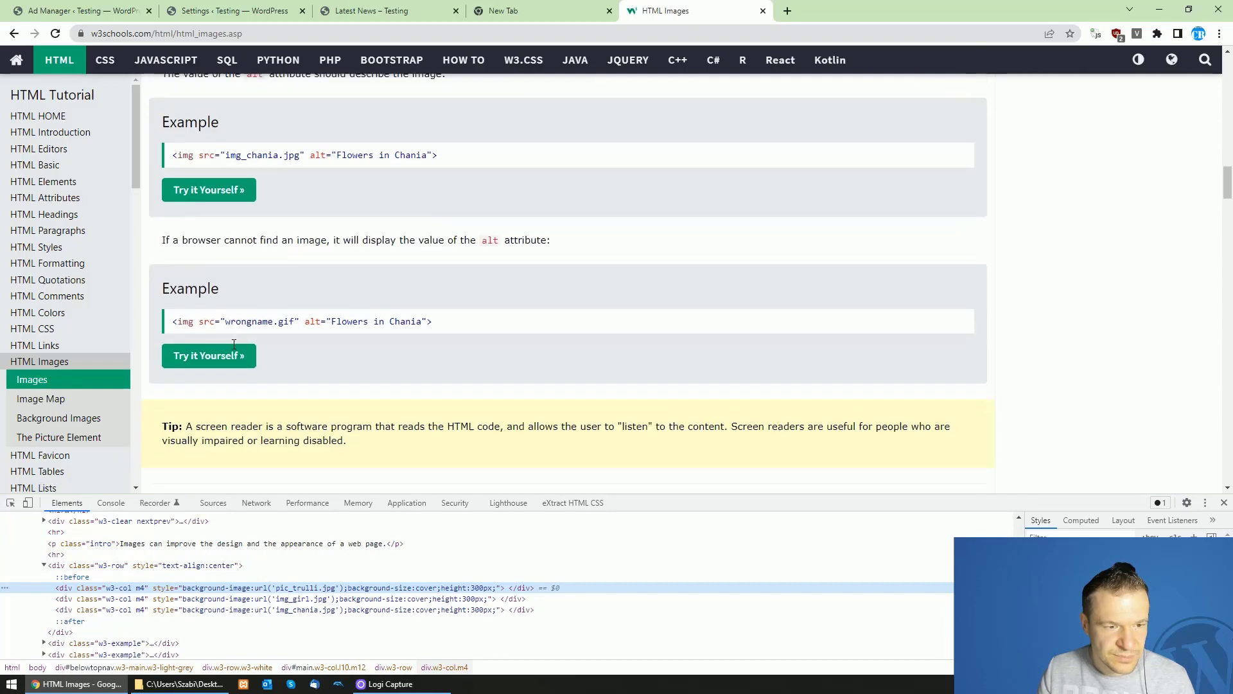
pyautogui.scroll(-6, 234, 345)
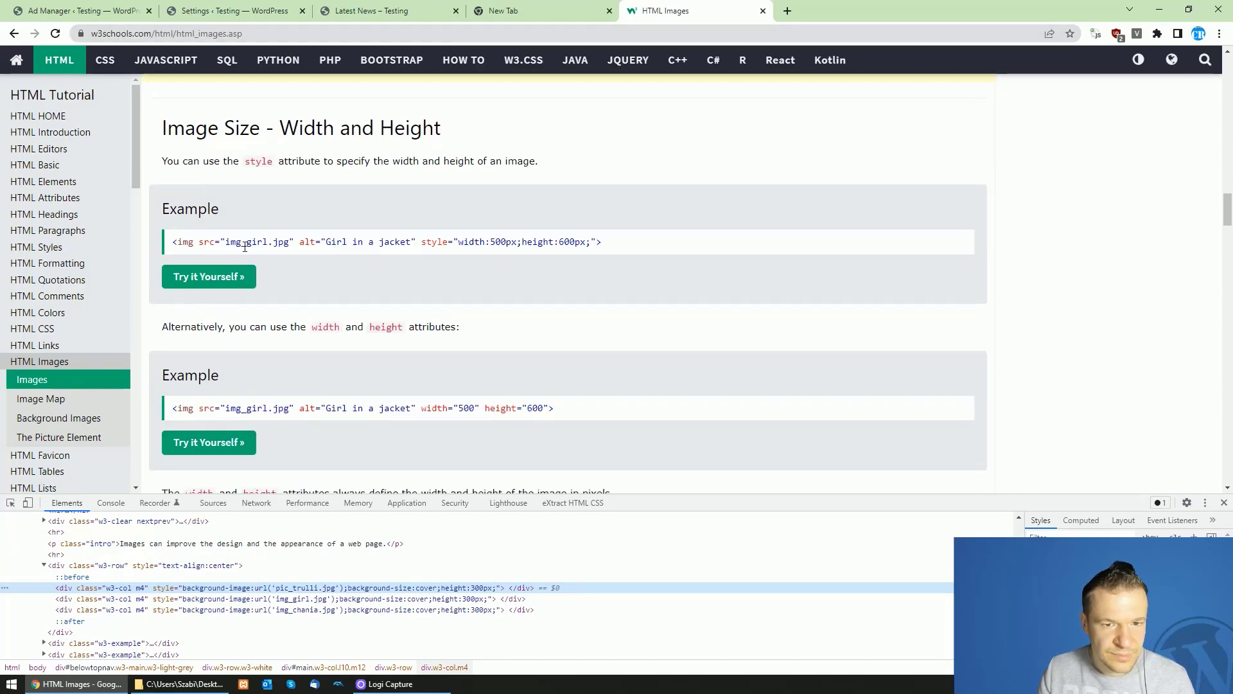
pyautogui.scroll(-15, 245, 247)
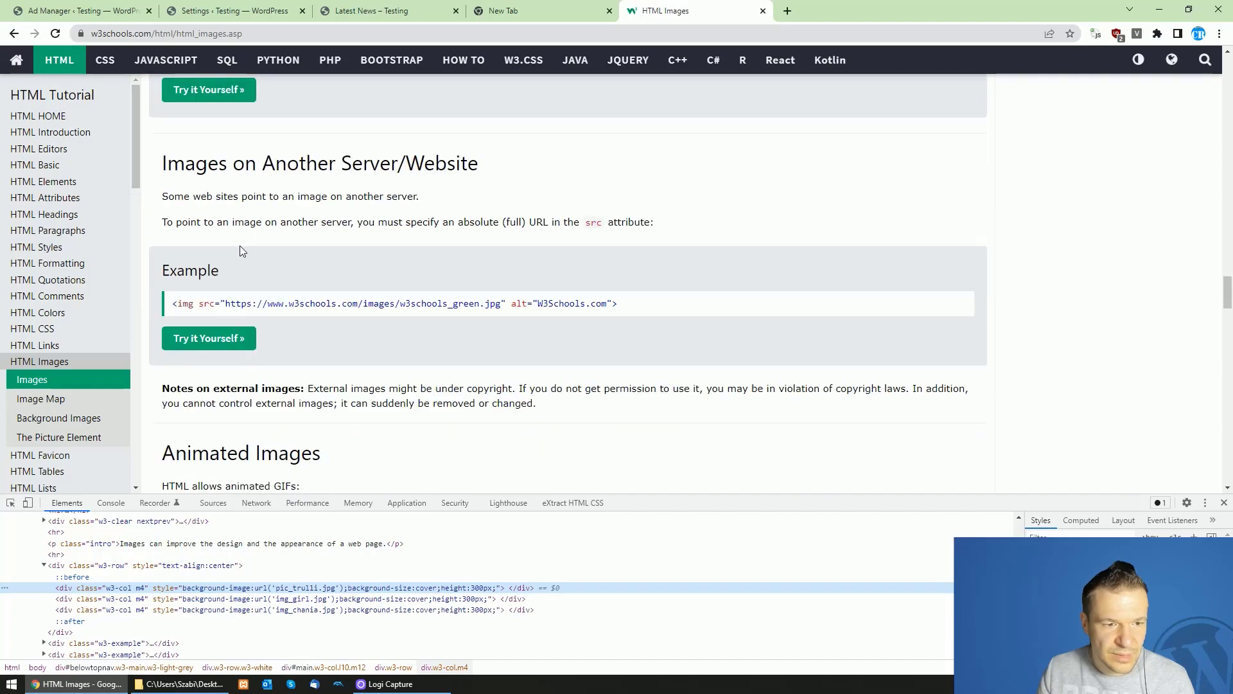
pyautogui.moveTo(171, 303); pyautogui.dragTo(620, 303)
pyautogui.hotkey('ctrl', 'c')
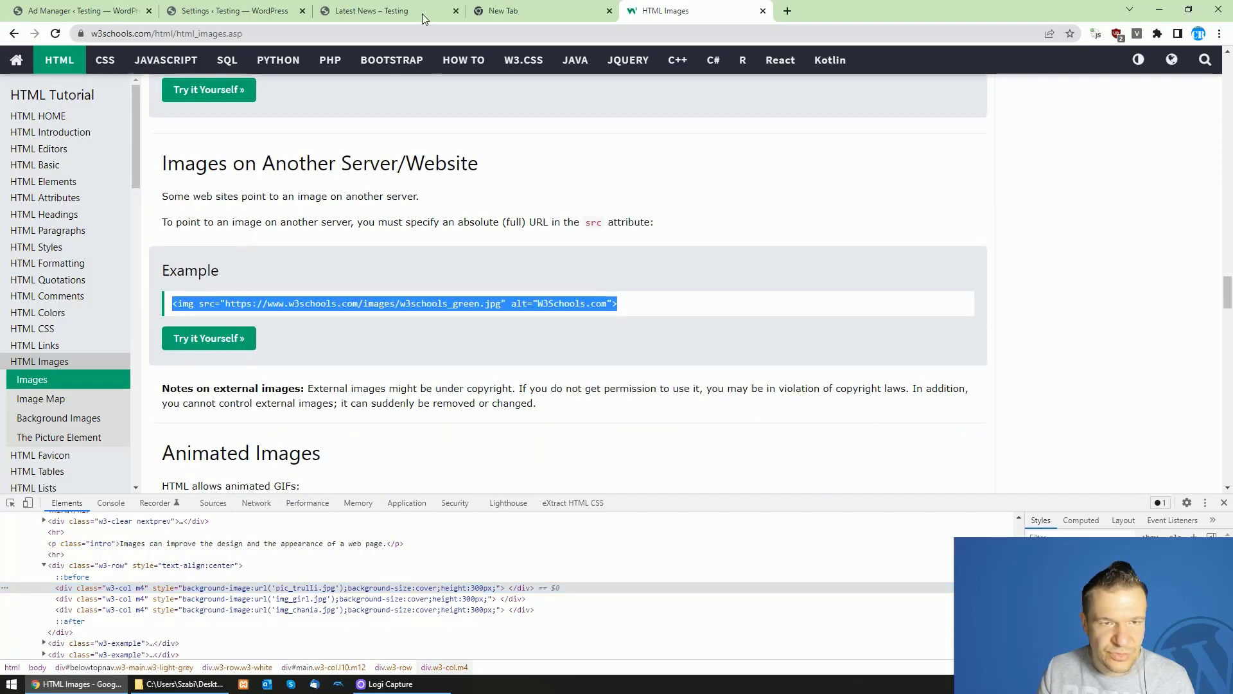
# Step: Paste the copied image tag into both the before-article and after-article ad HTML settings of the plugin
pyautogui.click(231, 11)
pyautogui.click(751, 464)
pyautogui.hotkey('ctrl', 'v')
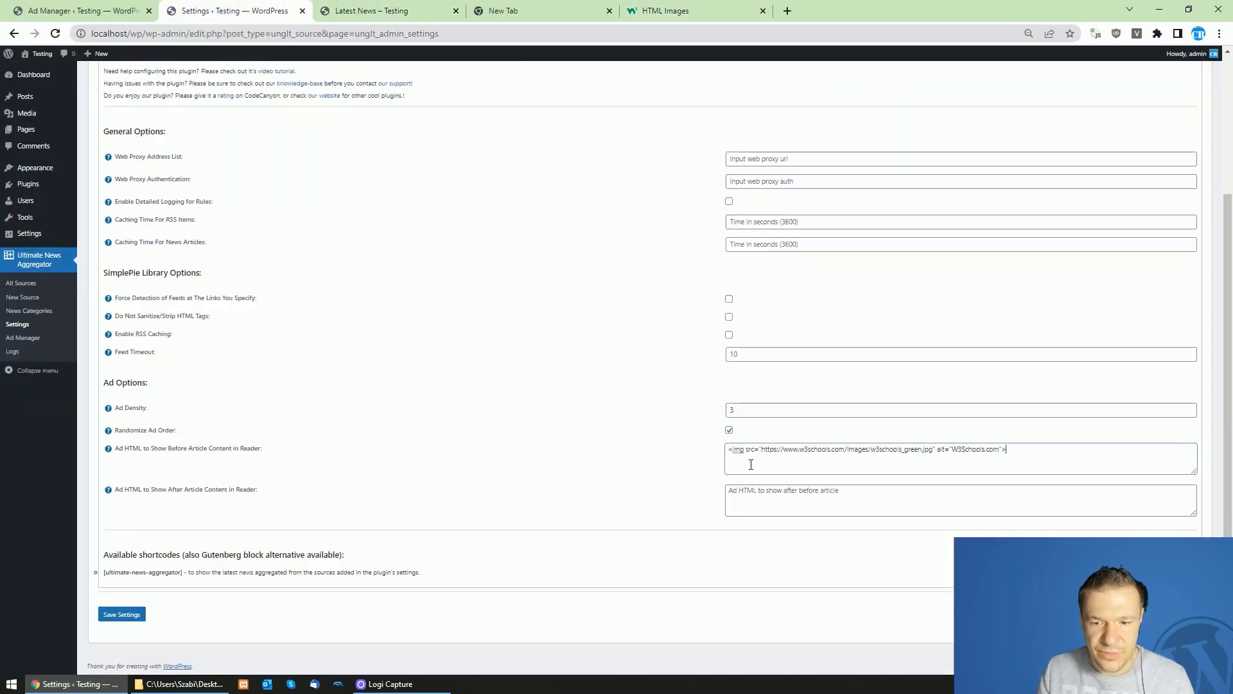
pyautogui.click(735, 508)
pyautogui.hotkey('ctrl', 'v')
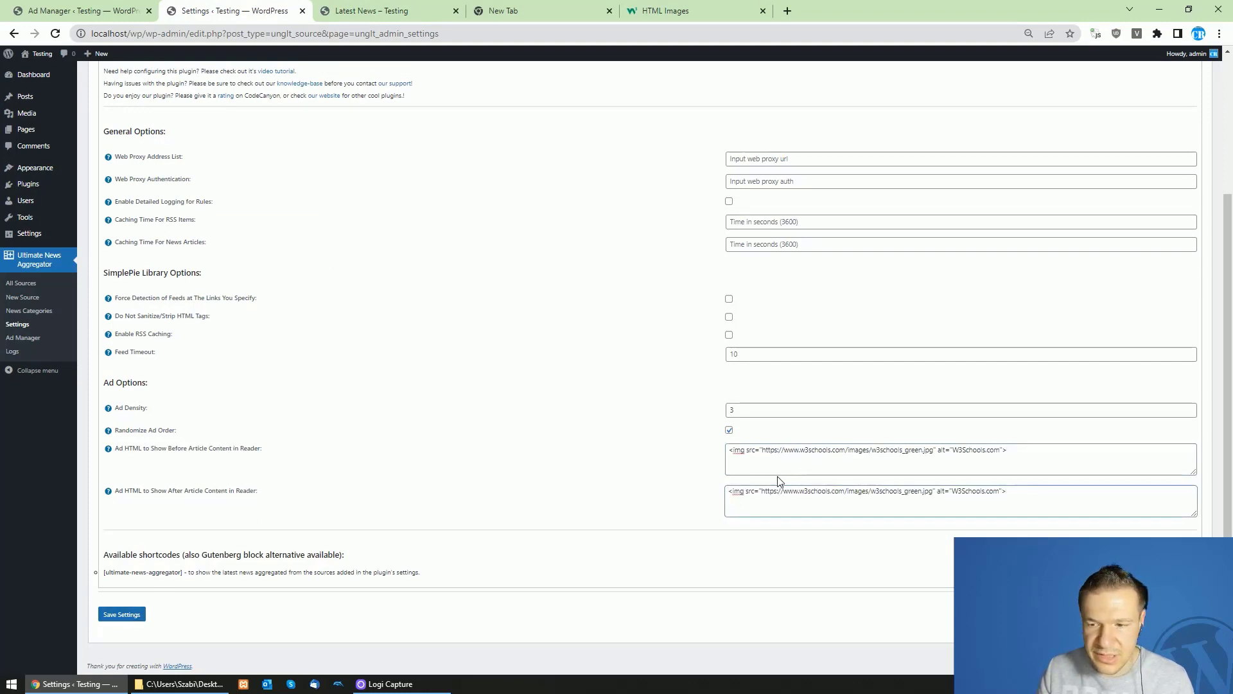
# Step: Wrap the before-article ad image in a link tag with an empty href and target="_blank", ending with </a>
pyautogui.click(730, 451)
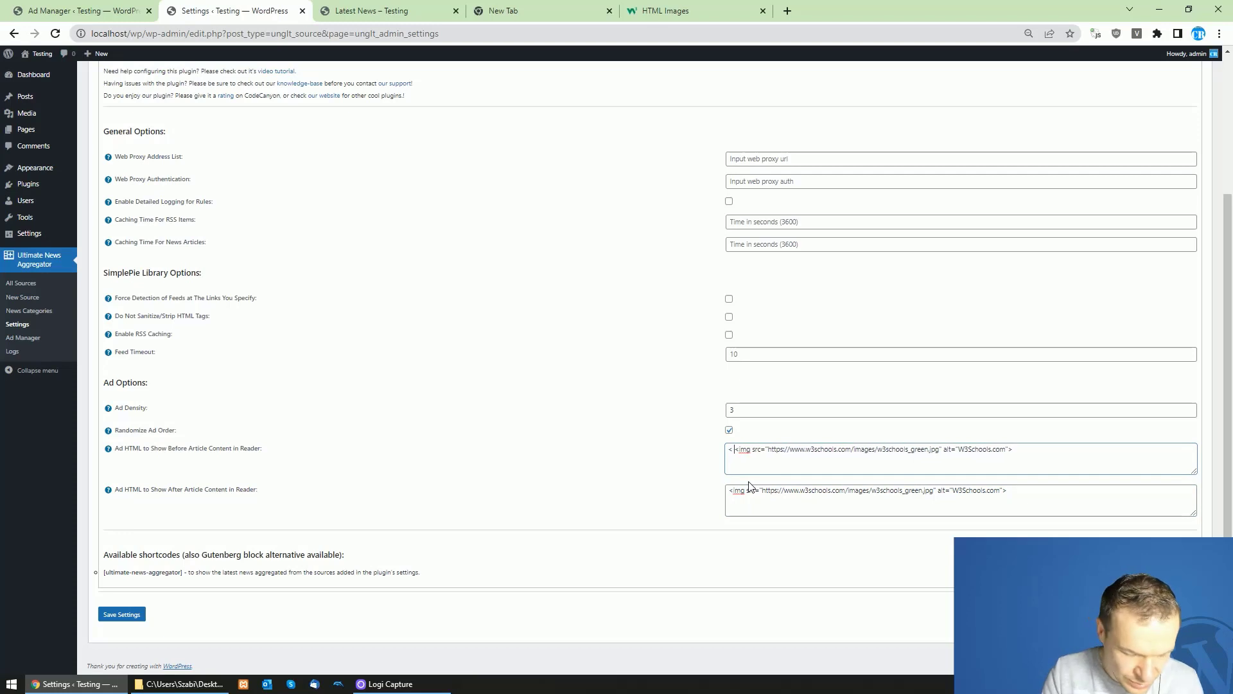
pyautogui.write('< ')
pyautogui.write(' hre')
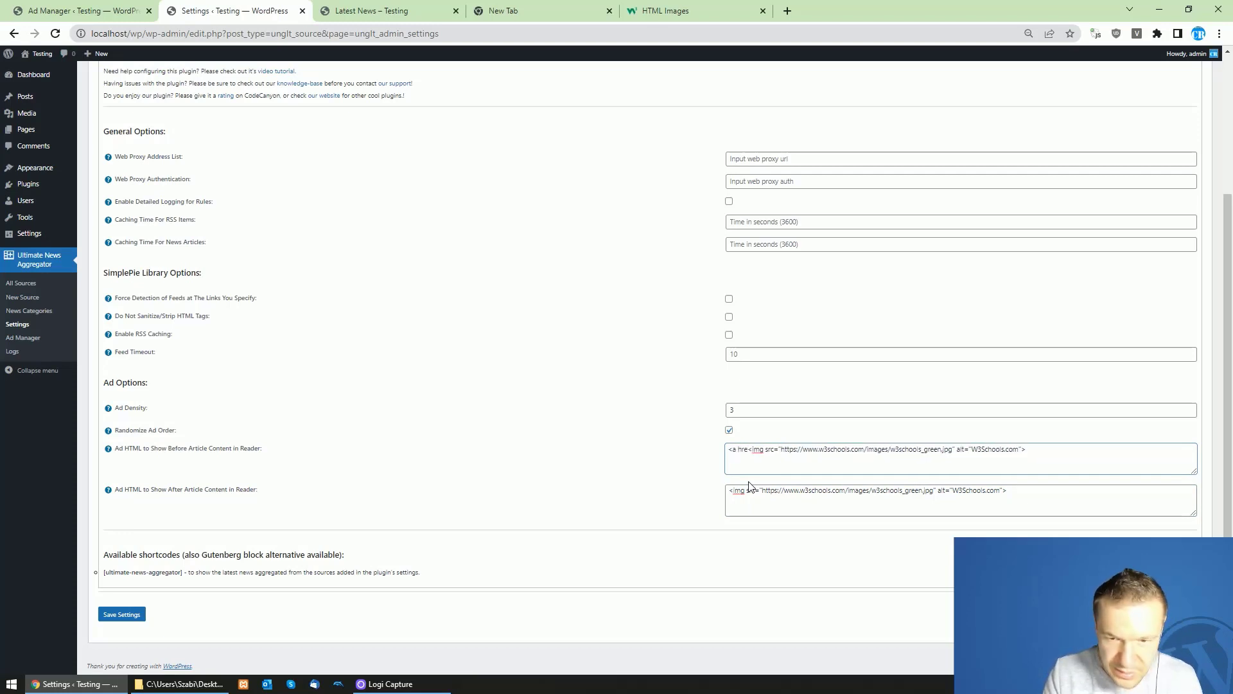
pyautogui.write('f="" ')
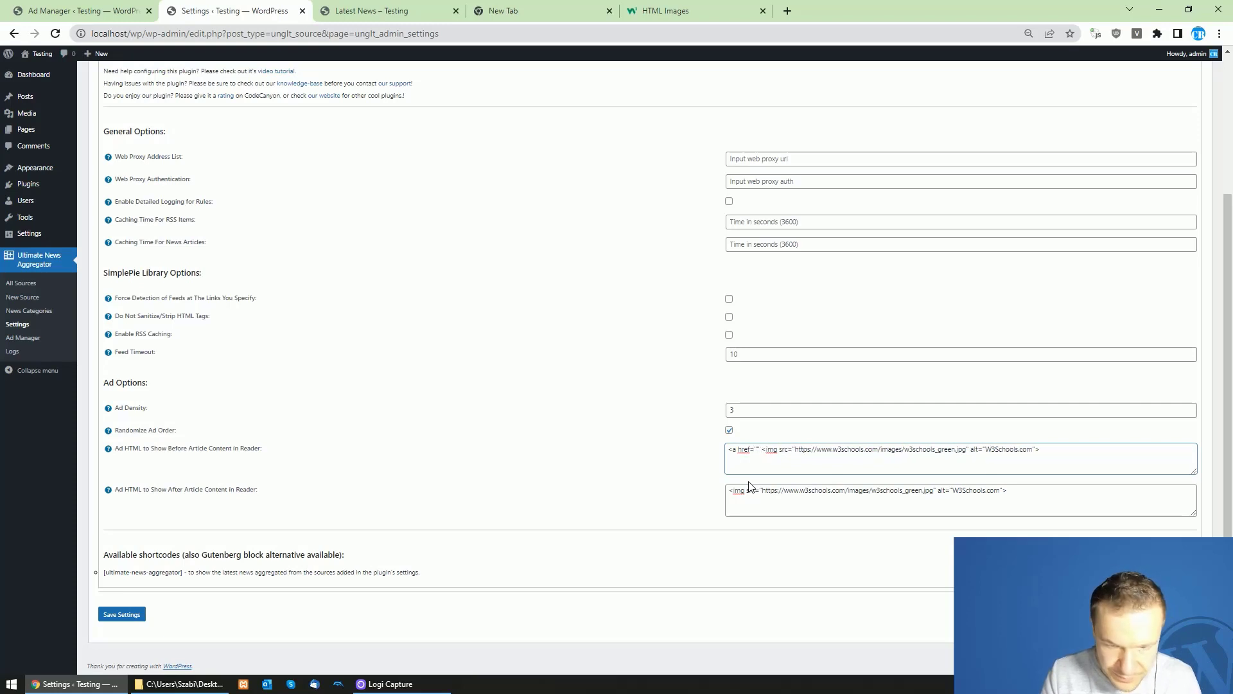
pyautogui.write('target="')
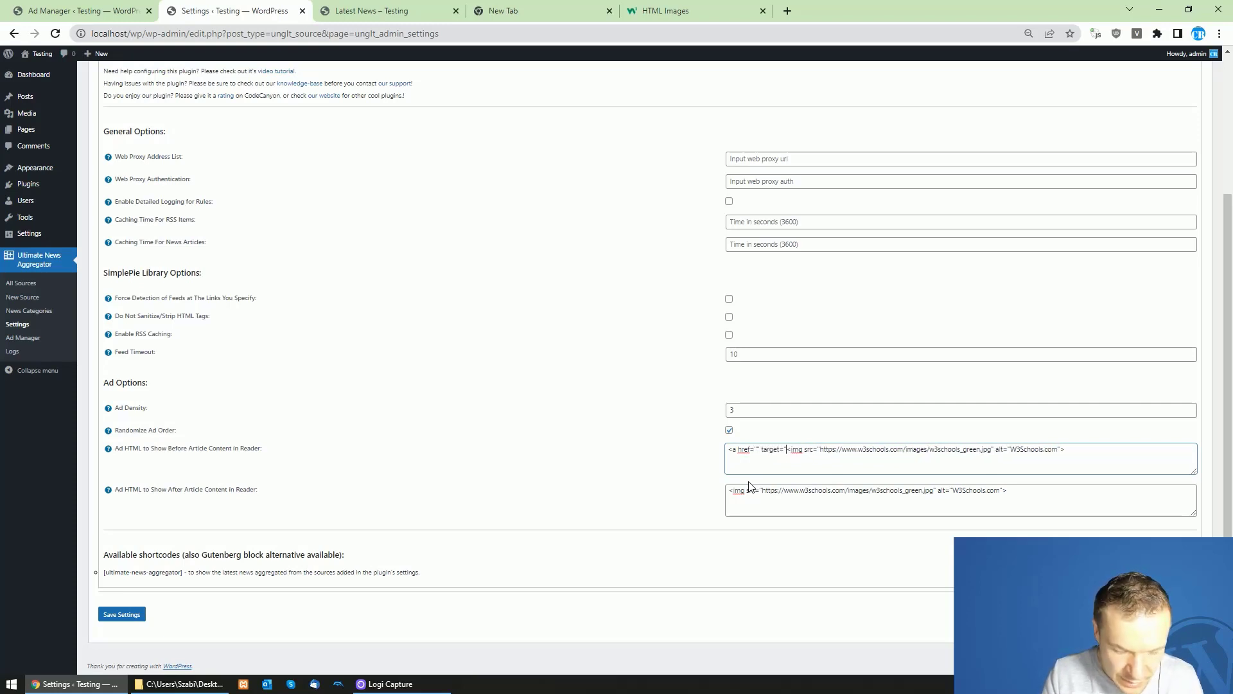
pyautogui.write('_Bla')
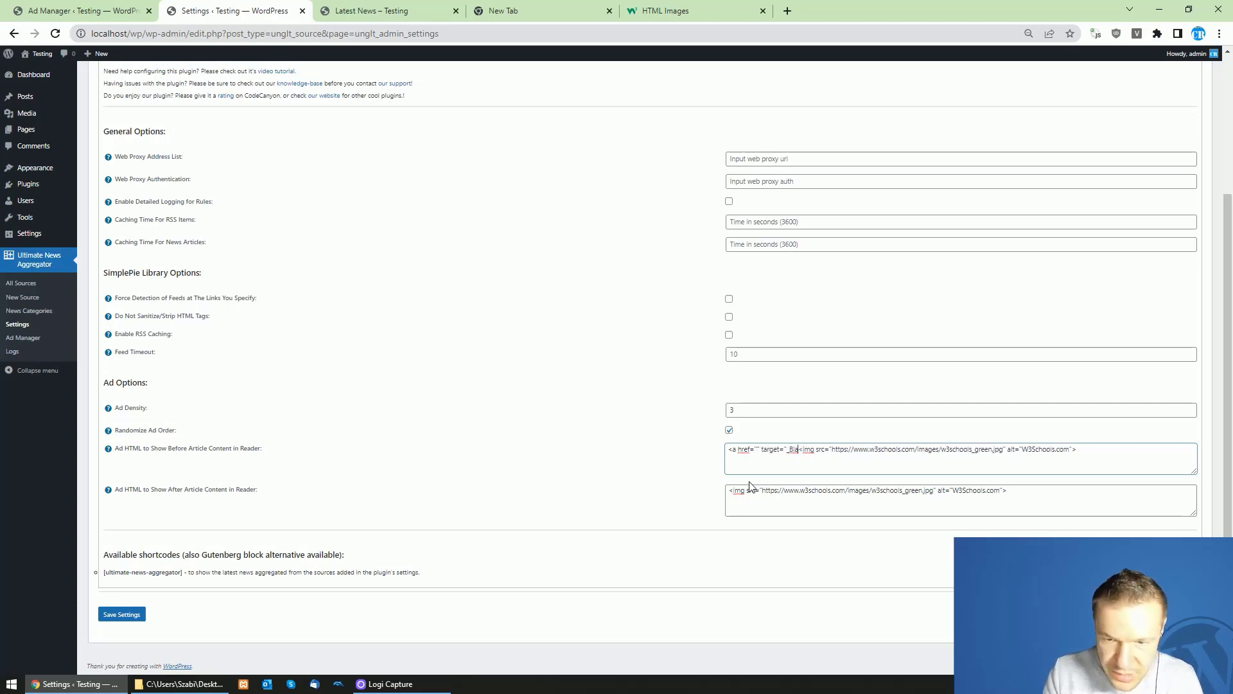
pyautogui.press('BackSpace')
pyautogui.press('BackSpace')
pyautogui.press('BackSpace')
pyautogui.write('blank')
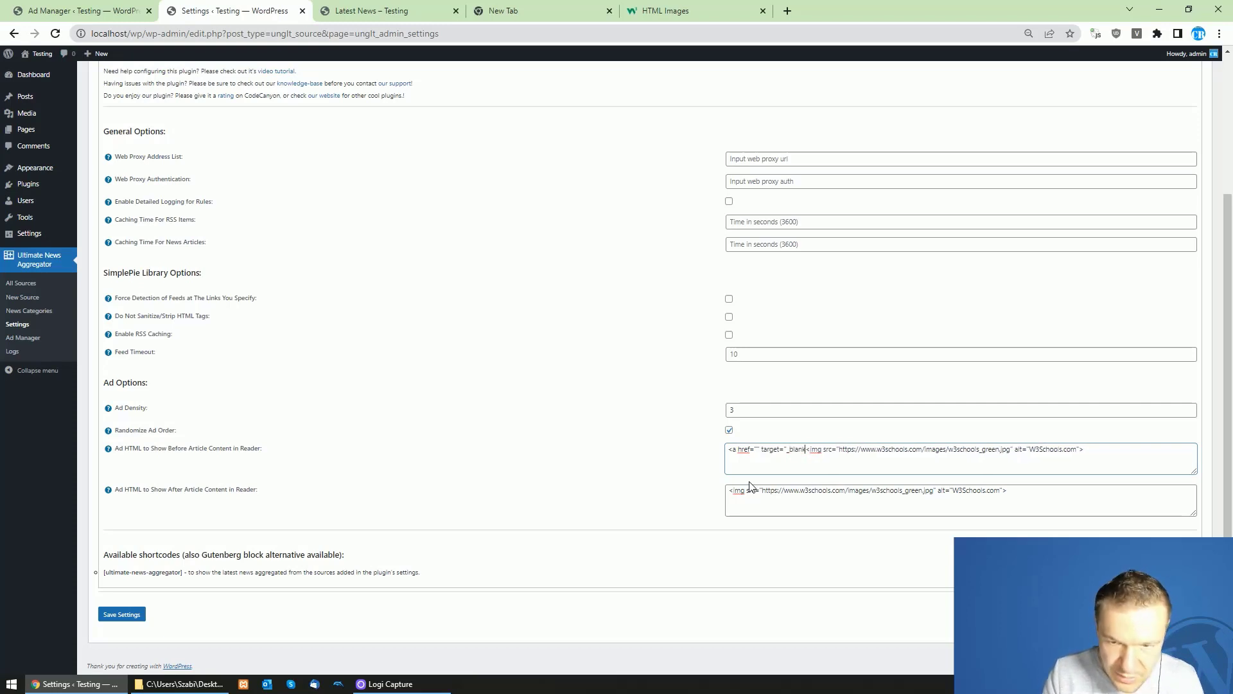
pyautogui.write('">')
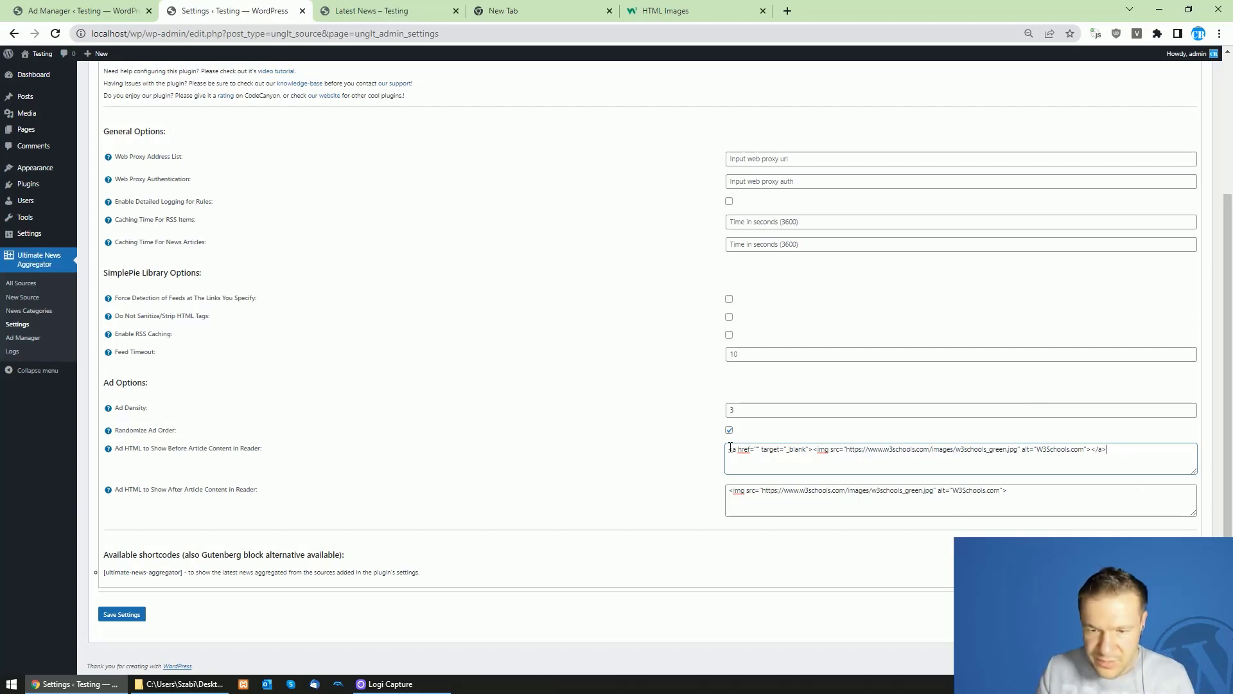
pyautogui.click(662, 9)
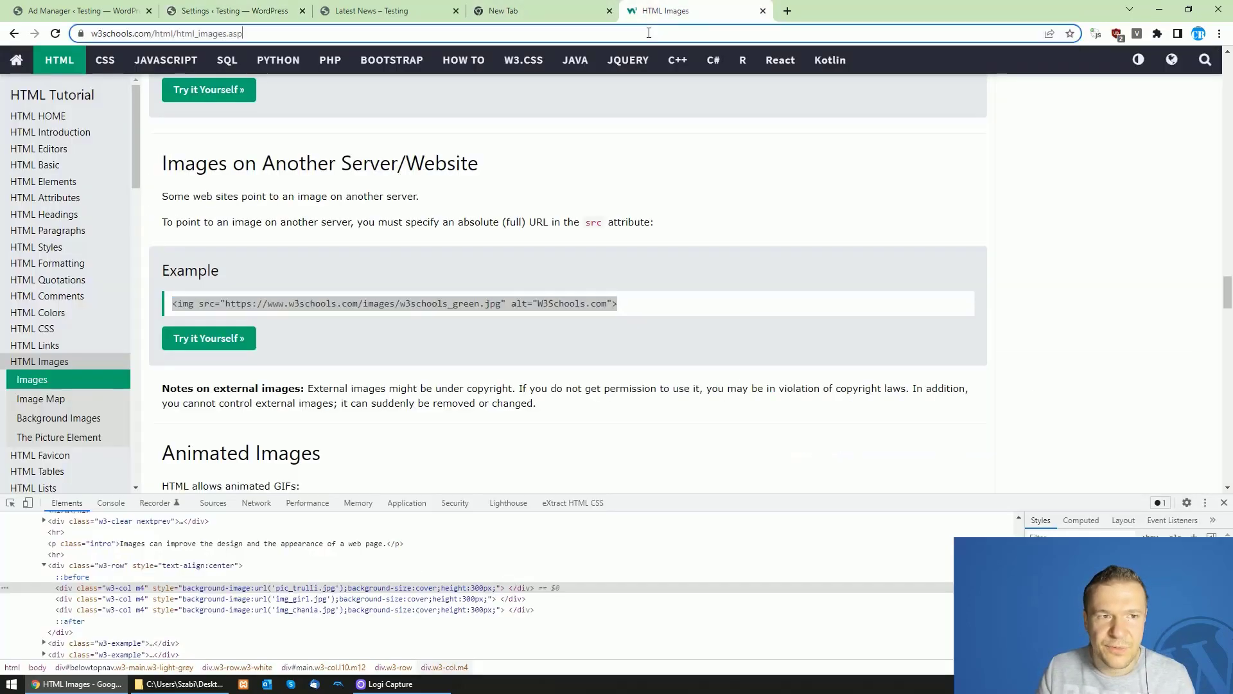
pyautogui.click(235, 10)
pyautogui.write('https://www.w3schools.com/html/html_images.asp')
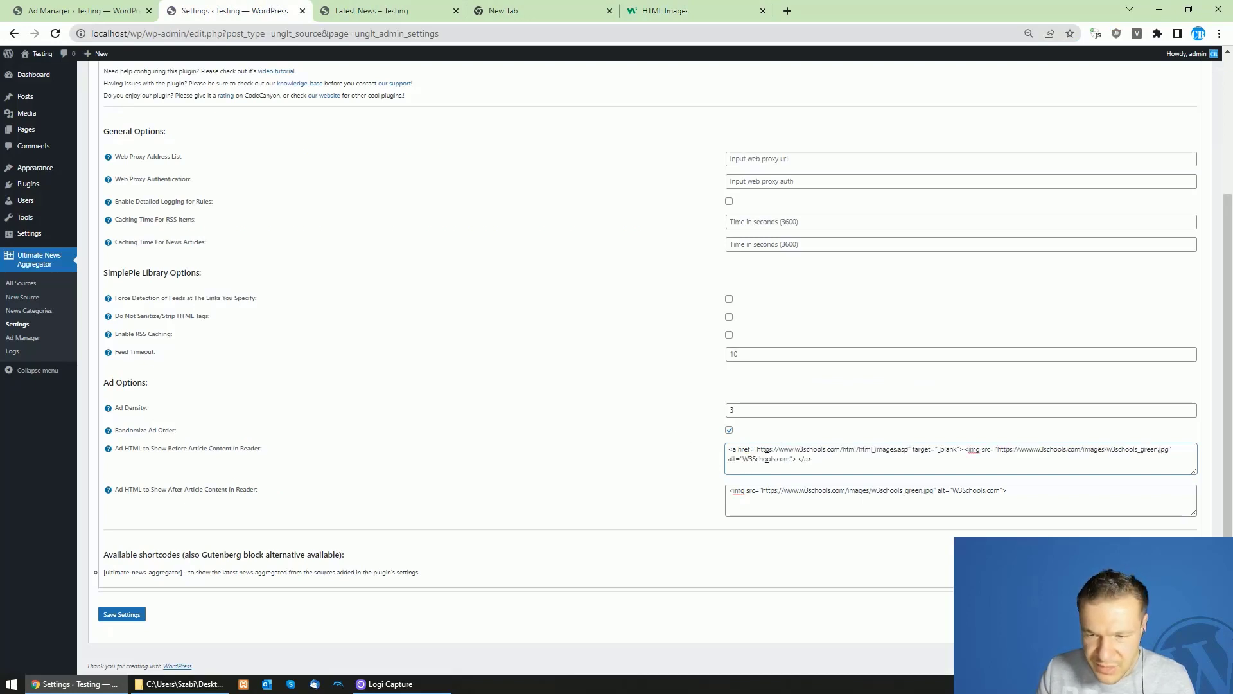
# Step: Examine the opening link tag and the image tag inside the before-article ad HTML
pyautogui.click(785, 450)
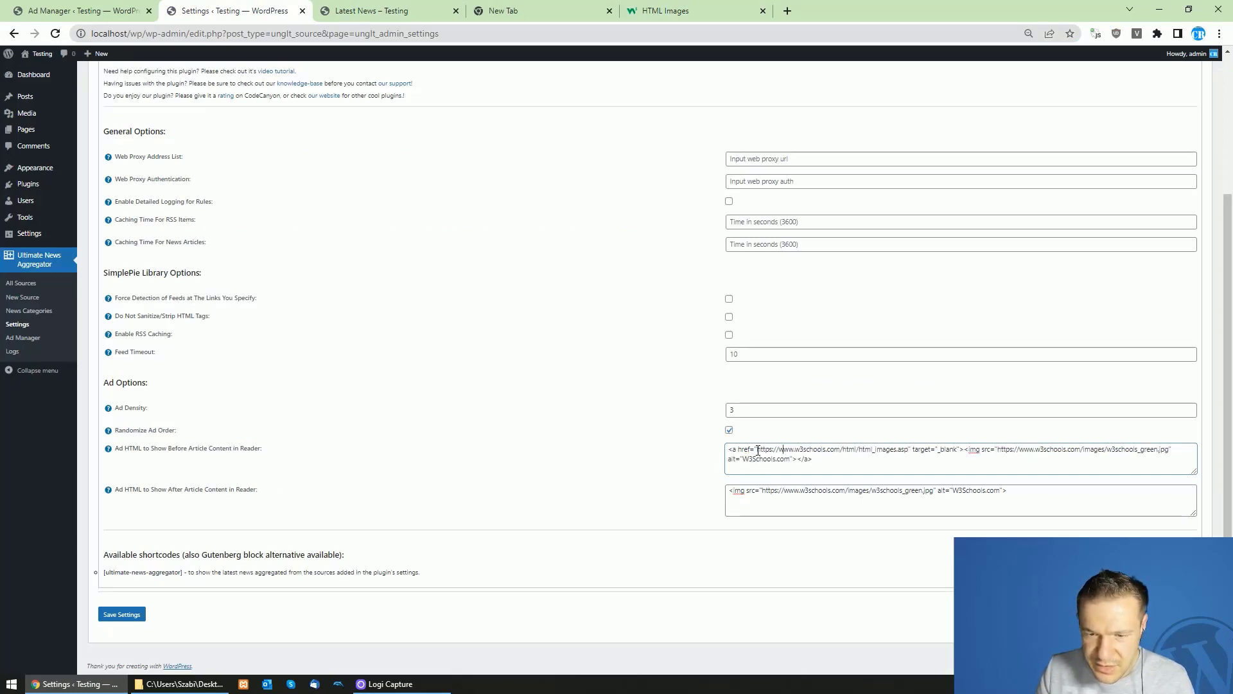
pyautogui.hotkey('shift', 'Right')
pyautogui.hotkey('shift', 'Right')
pyautogui.hotkey('shift', 'Right')
pyautogui.hotkey('shift', 'Right')
pyautogui.hotkey('shift', 'Right')
pyautogui.hotkey('shift', 'Right')
pyautogui.hotkey('shift', 'Right')
pyautogui.hotkey('shift', 'Right')
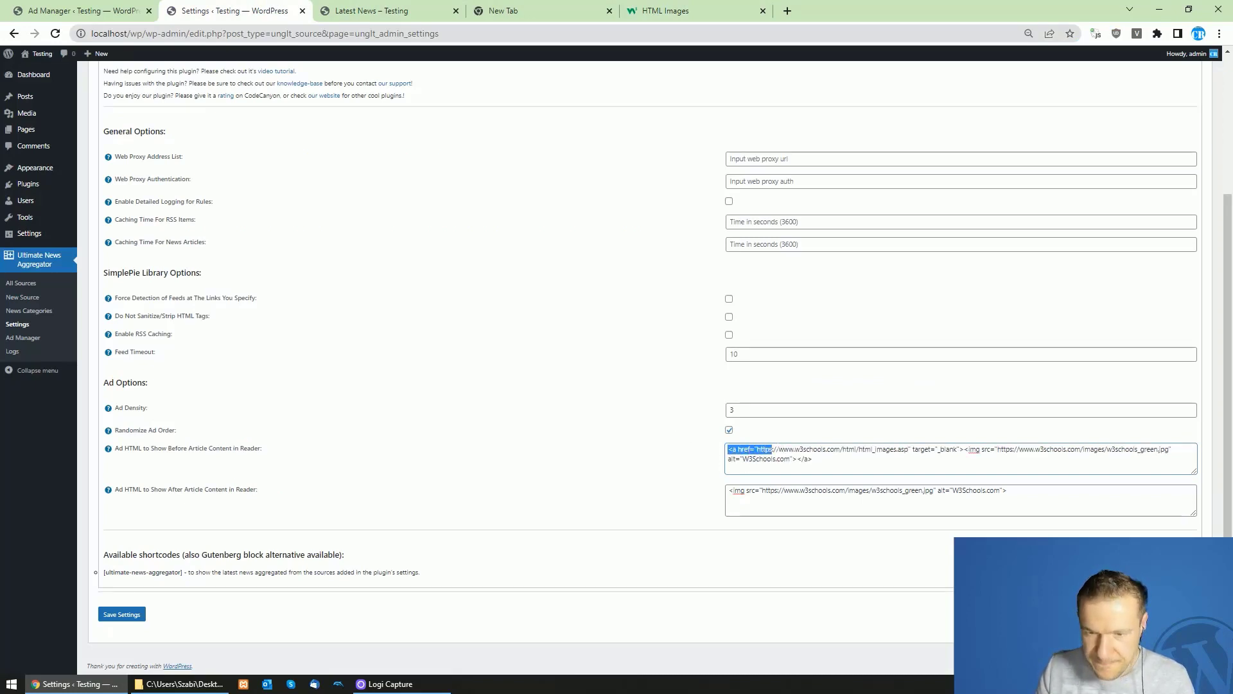
pyautogui.hotkey('shift', 'Right')
pyautogui.hotkey('shift', 'Right')
pyautogui.hotkey('shift', 'Right')
pyautogui.hotkey('shift', 'Right')
pyautogui.hotkey('shift', 'Right')
pyautogui.hotkey('shift', 'Right')
pyautogui.hotkey('shift', 'Right')
pyautogui.hotkey('shift', 'Right')
pyautogui.hotkey('shift', 'Right')
pyautogui.hotkey('shift', 'Right')
pyautogui.hotkey('shift', 'Right')
pyautogui.hotkey('shift', 'Right')
pyautogui.hotkey('shift', 'Right')
pyautogui.hotkey('shift', 'Right')
pyautogui.hotkey('shift', 'Right')
pyautogui.hotkey('shift', 'Right')
pyautogui.hotkey('shift', 'Right')
pyautogui.hotkey('shift', 'Right')
pyautogui.hotkey('shift', 'Right')
pyautogui.hotkey('shift', 'Right')
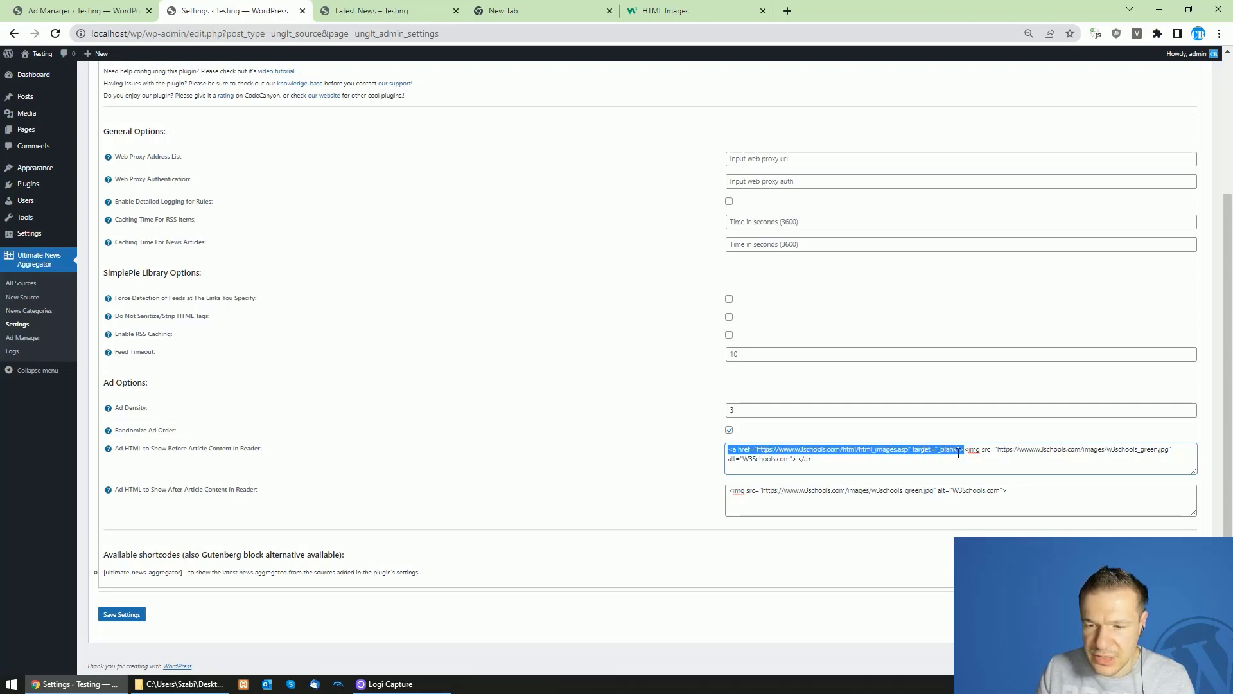
pyautogui.click(733, 450)
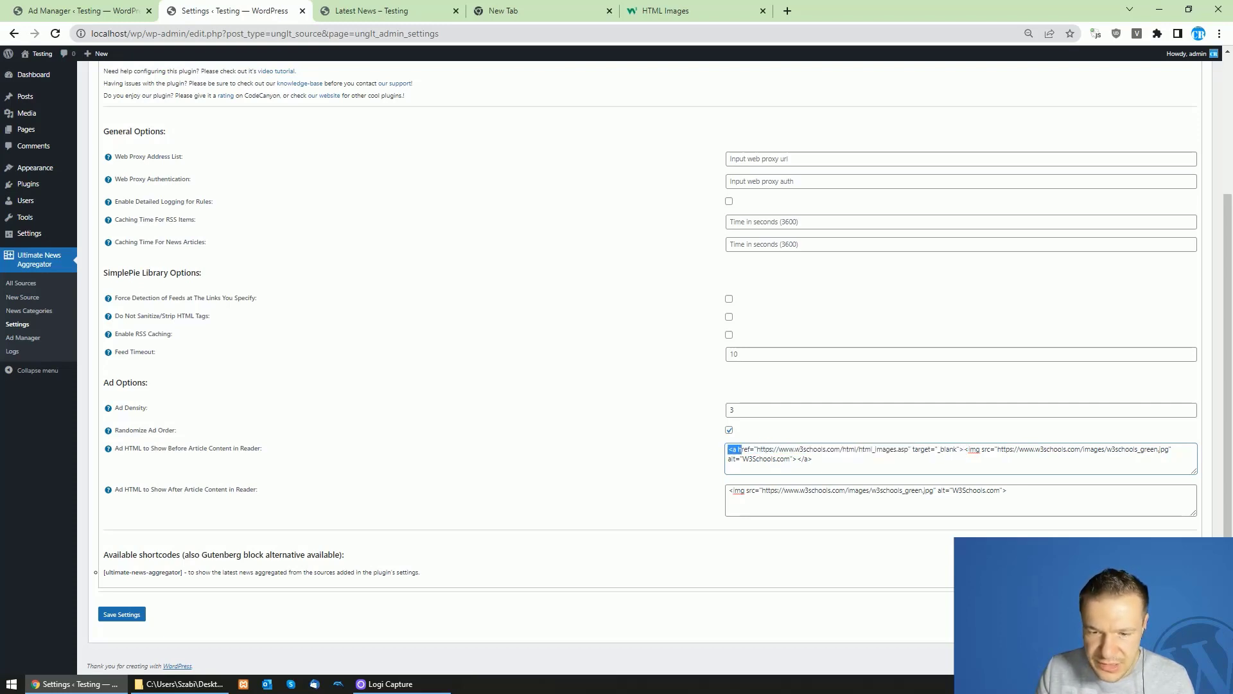
pyautogui.moveTo(740, 450); pyautogui.dragTo(968, 450)
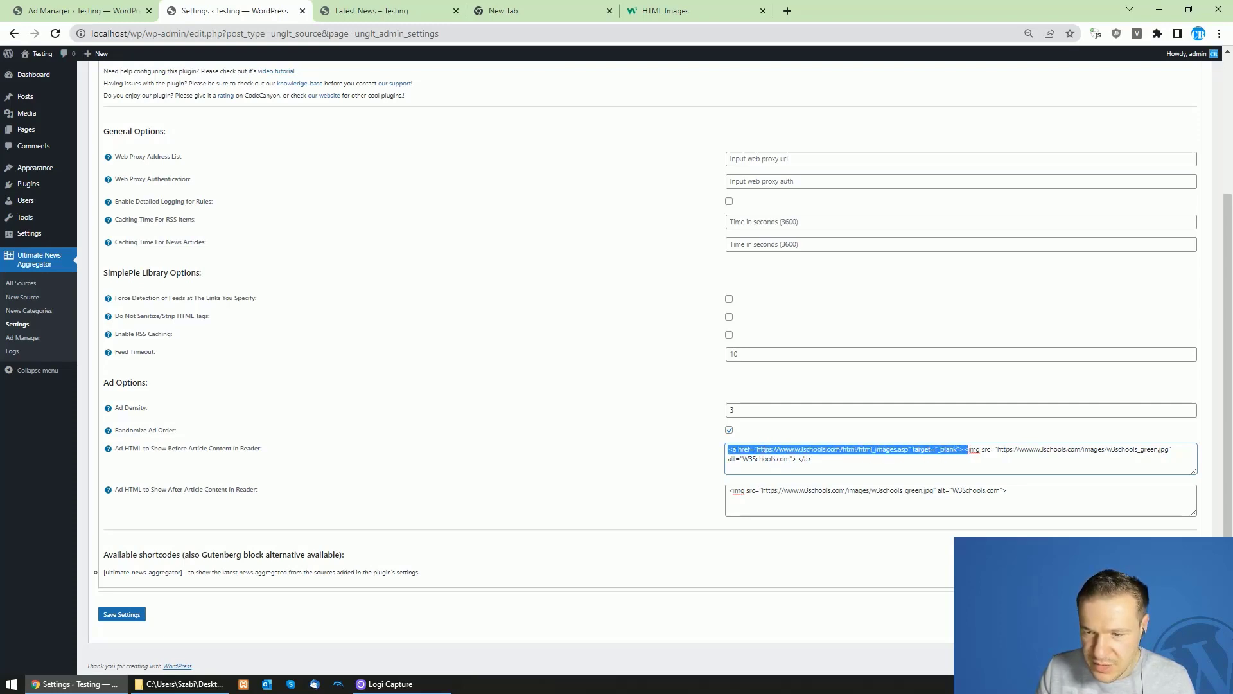
pyautogui.click(964, 451)
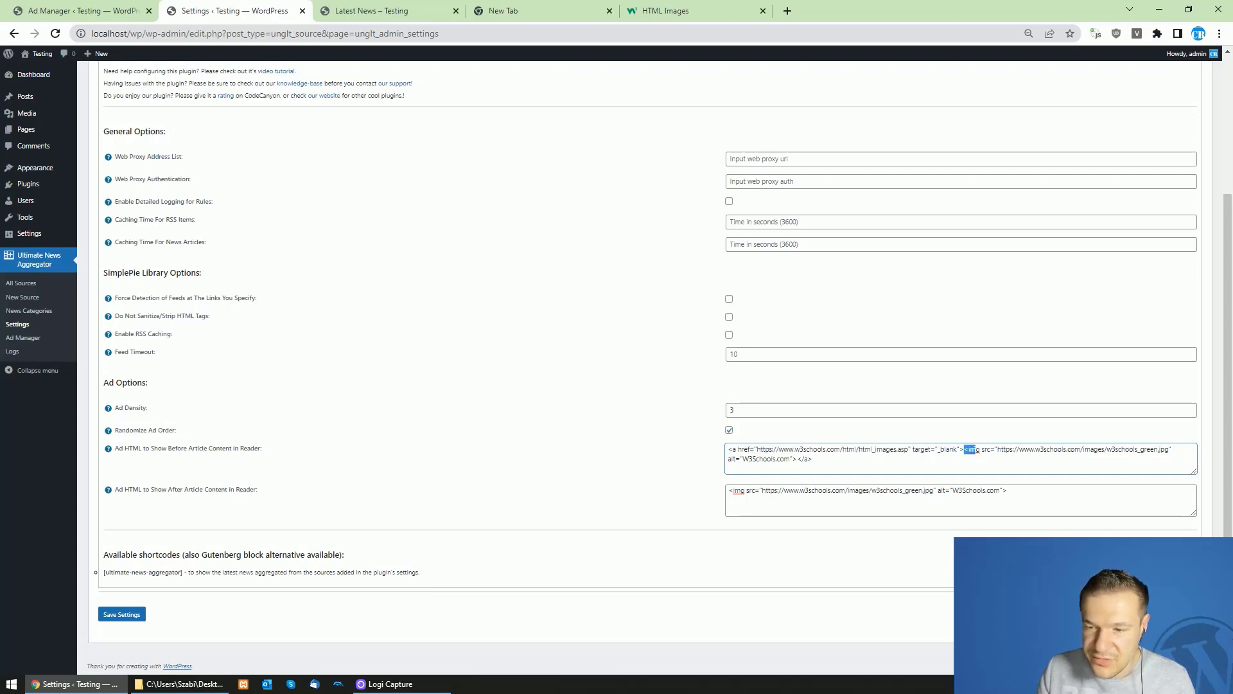
pyautogui.moveTo(975, 451); pyautogui.dragTo(800, 460)
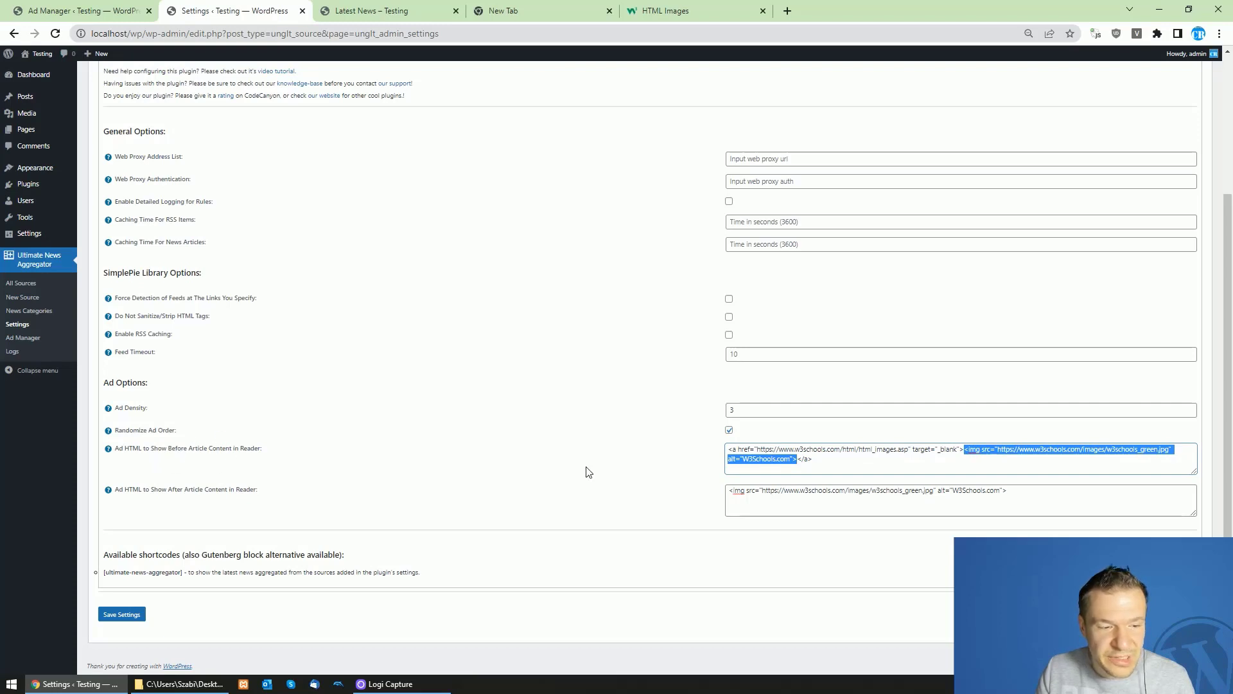
# Step: Copy the opening link tag in front of the after-article ad image and close the link with </a>
pyautogui.click(686, 476)
pyautogui.moveTo(731, 455); pyautogui.dragTo(964, 451)
pyautogui.hotkey('ctrl', 'c')
pyautogui.click(726, 498)
pyautogui.hotkey('ctrl', 'v')
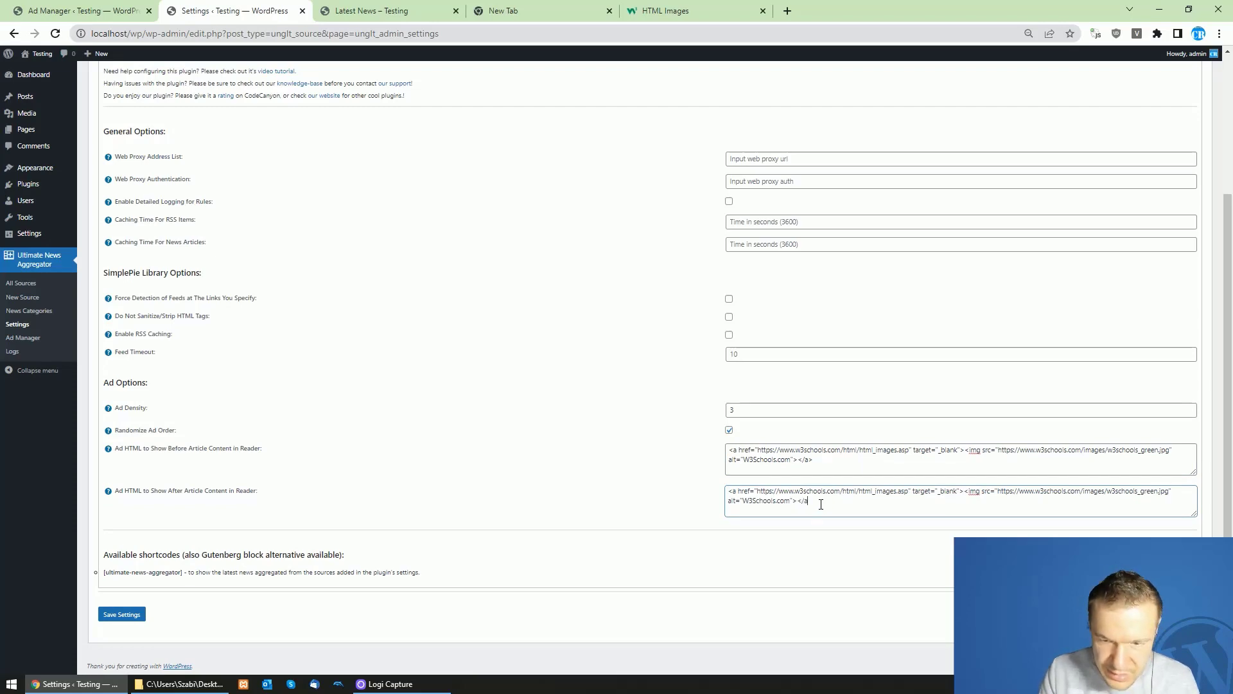
pyautogui.click(666, 11)
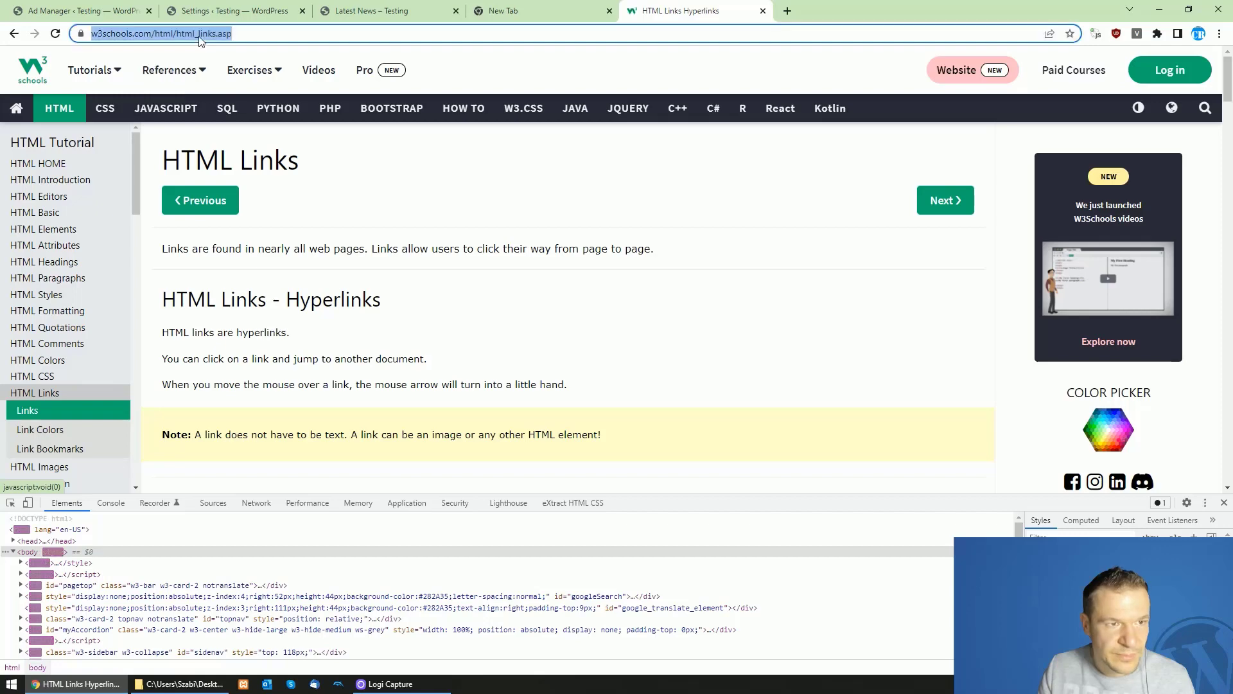
pyautogui.click(233, 10)
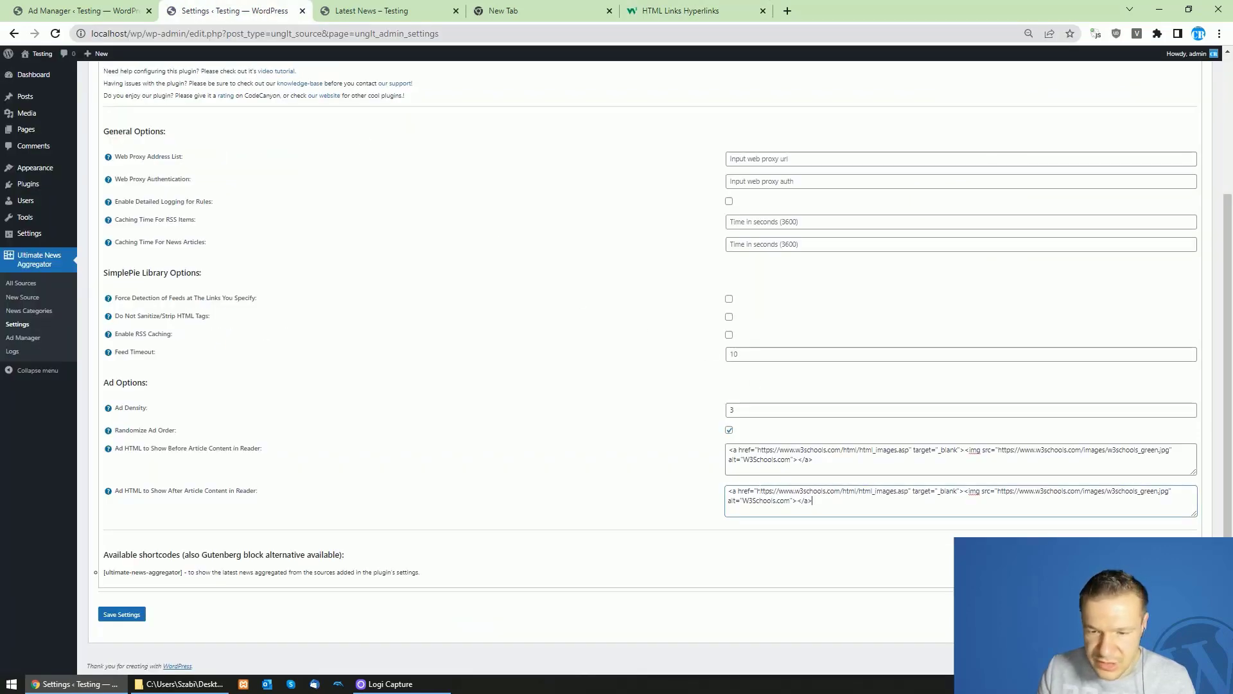
pyautogui.moveTo(757, 492); pyautogui.dragTo(905, 492)
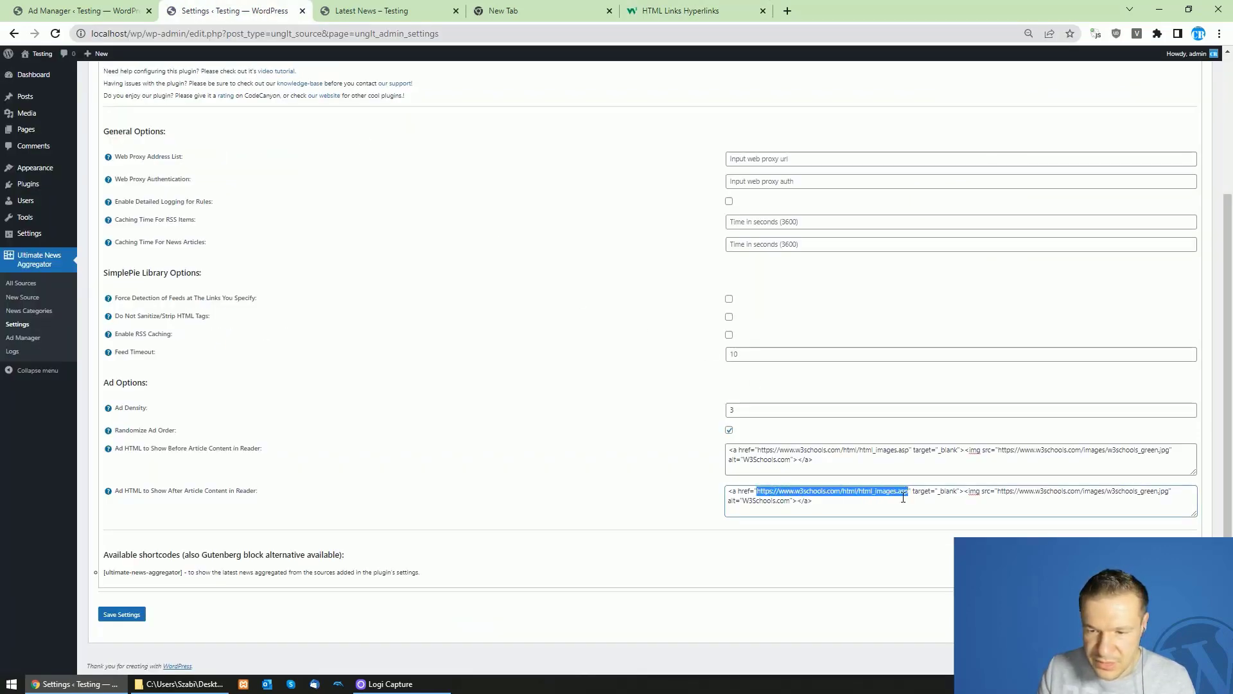
pyautogui.hotkey('ctrl', 'v')
pyautogui.click(131, 616)
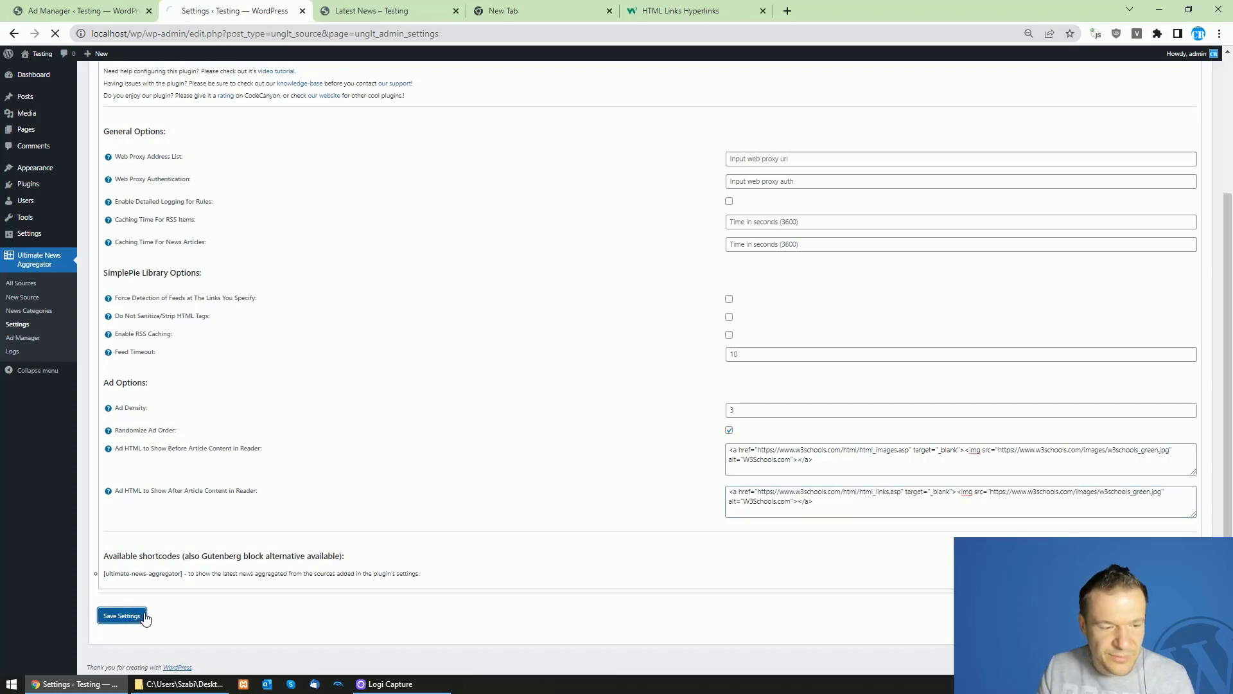
# Step: Reload the Panera article on the Latest News page and check where its before-article ad image links
pyautogui.click(132, 8)
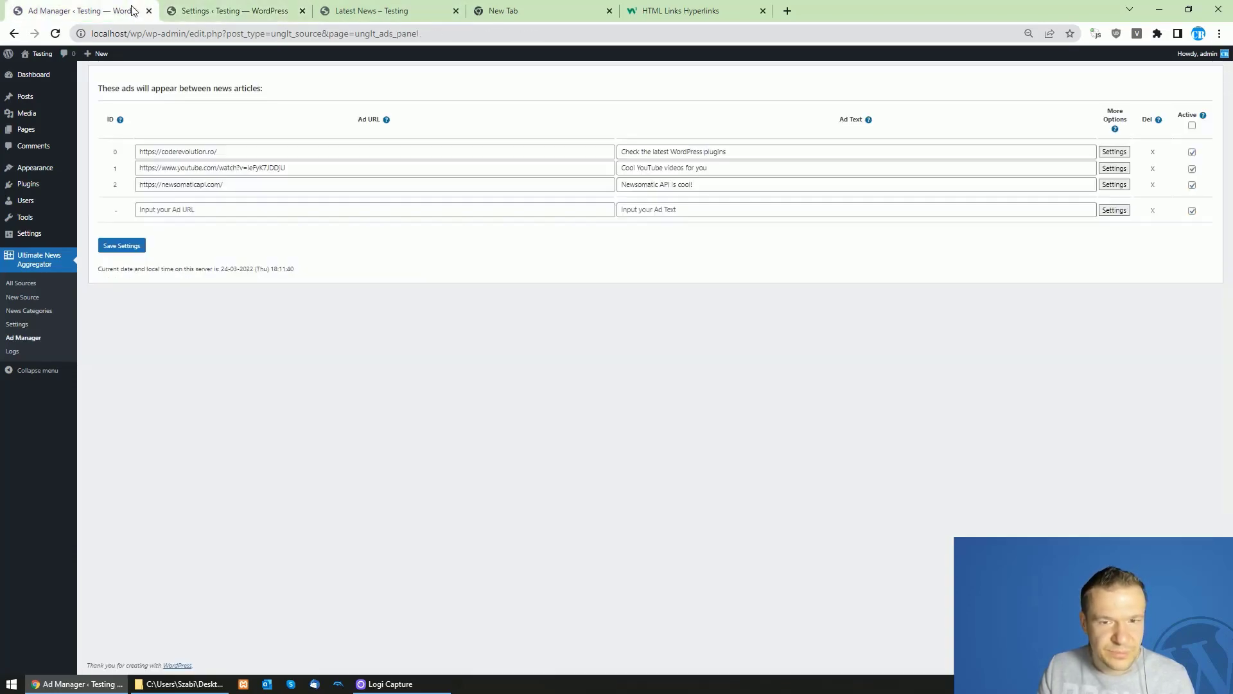
pyautogui.click(416, 8)
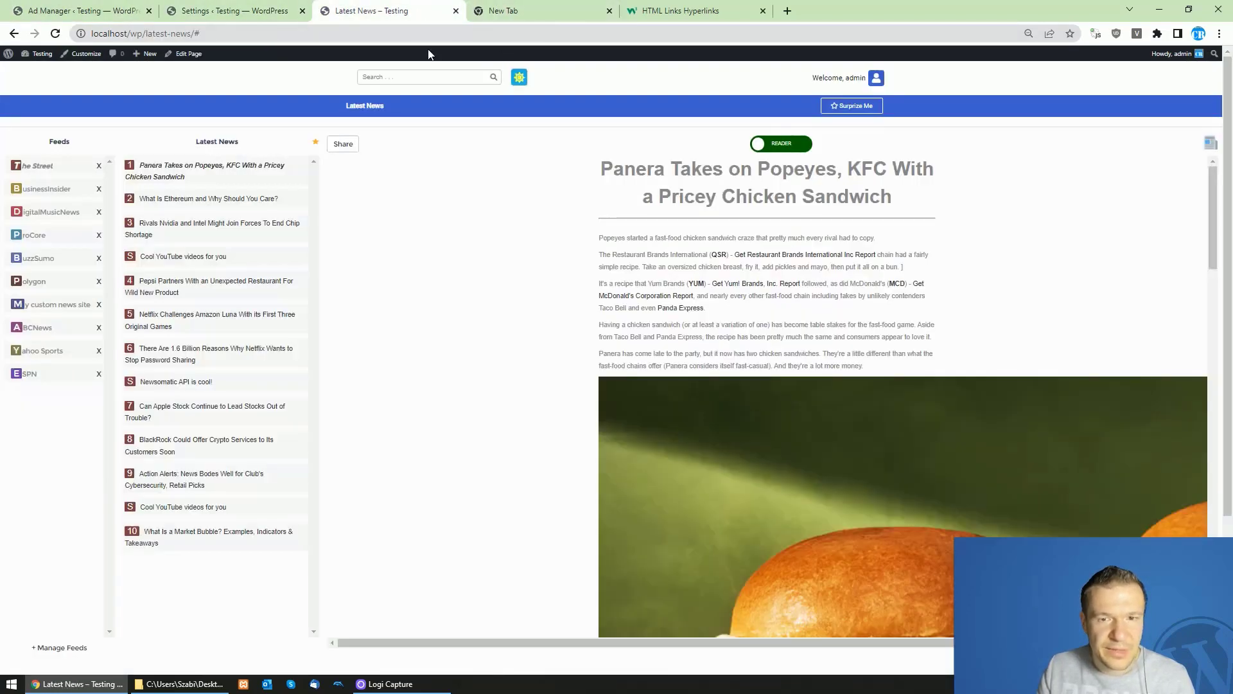
pyautogui.click(177, 179)
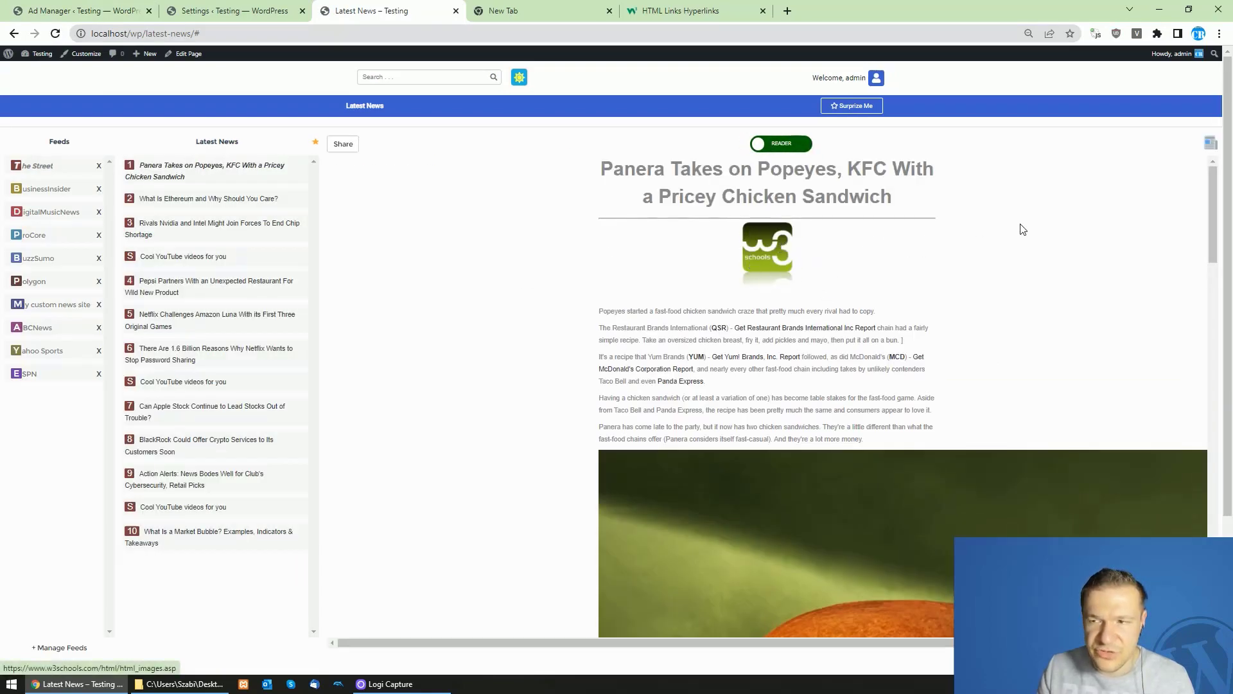
pyautogui.scroll(-2, 1188, 183)
pyautogui.scroll(2, 1176, 179)
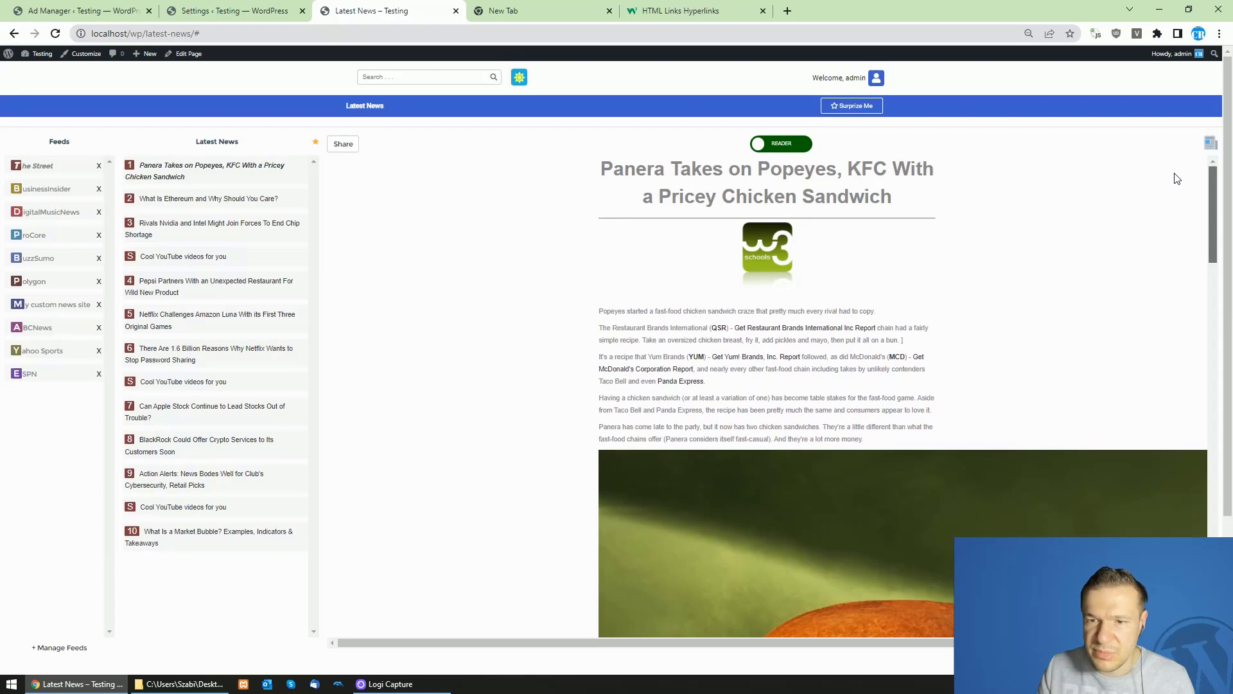
pyautogui.click(768, 240)
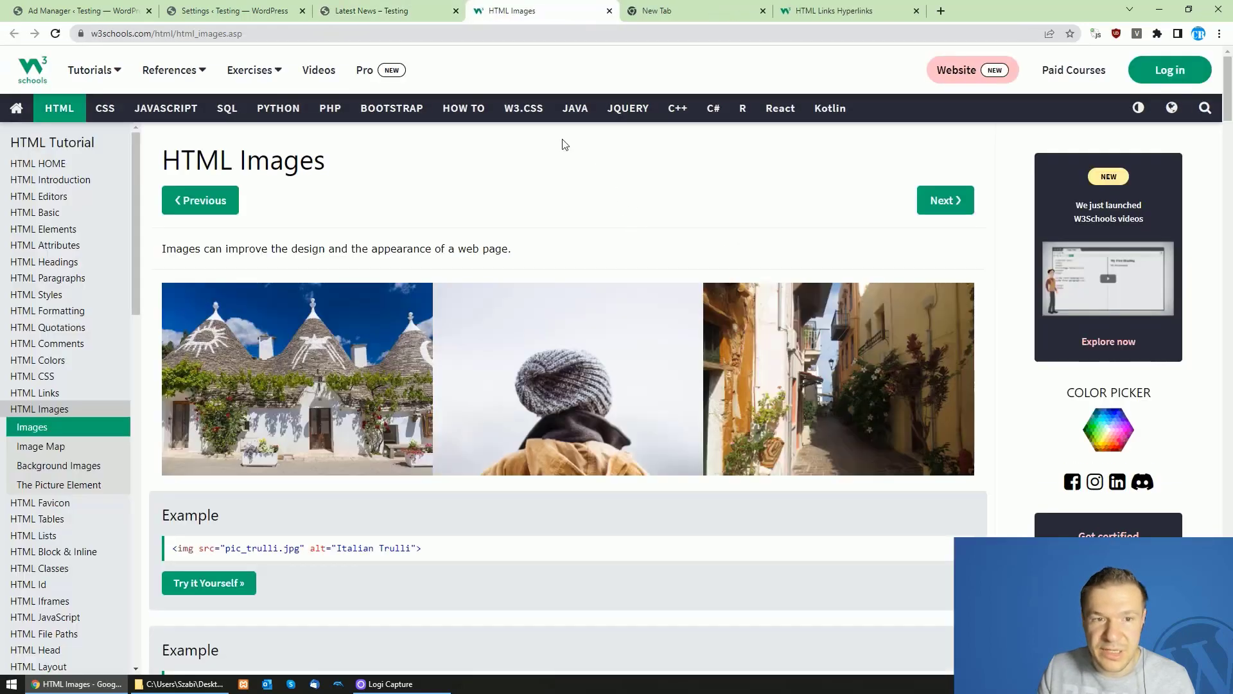
pyautogui.click(610, 11)
# Step: Compare the href address in the before-article ad HTML with the ad displayed on the Latest News page
pyautogui.click(231, 11)
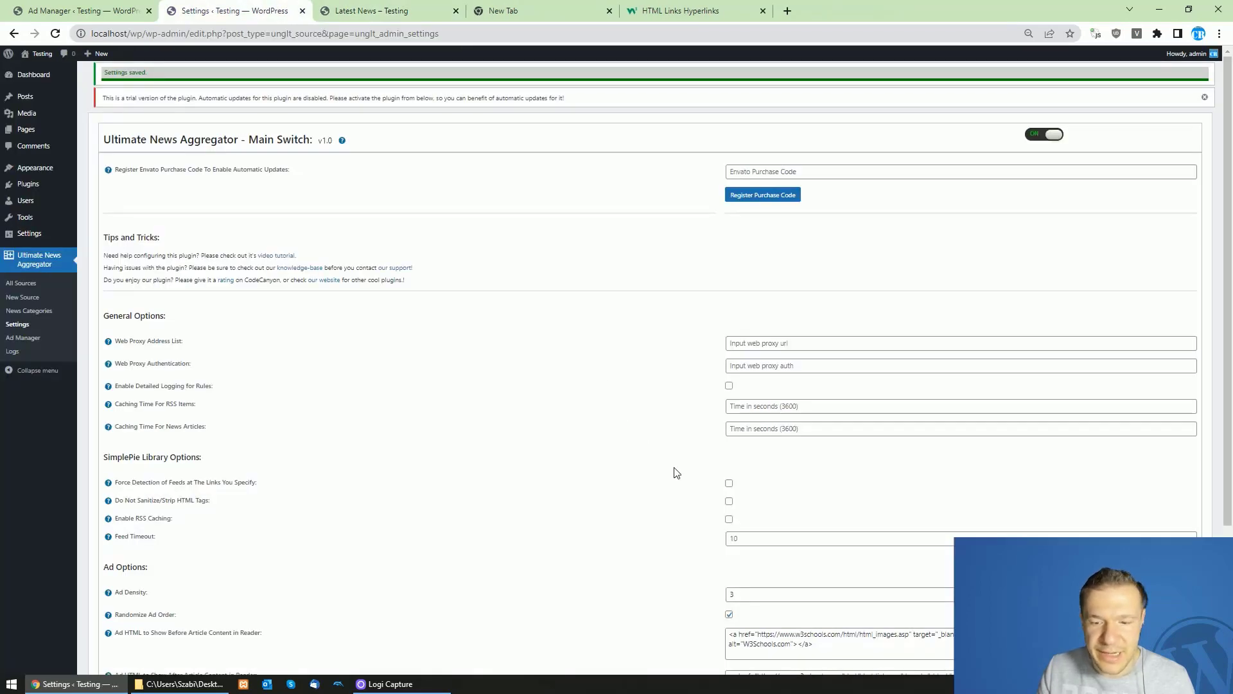
pyautogui.scroll(-3, 674, 472)
pyautogui.moveTo(757, 449); pyautogui.dragTo(910, 450)
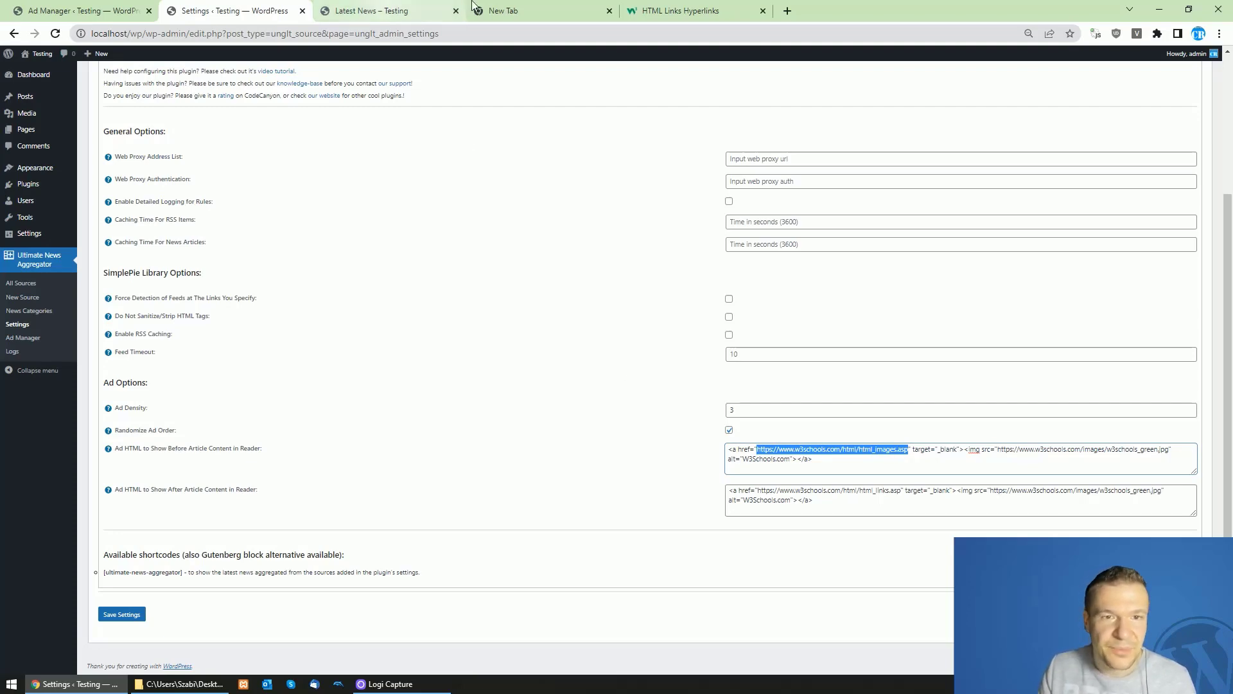
pyautogui.click(386, 11)
pyautogui.click(281, 7)
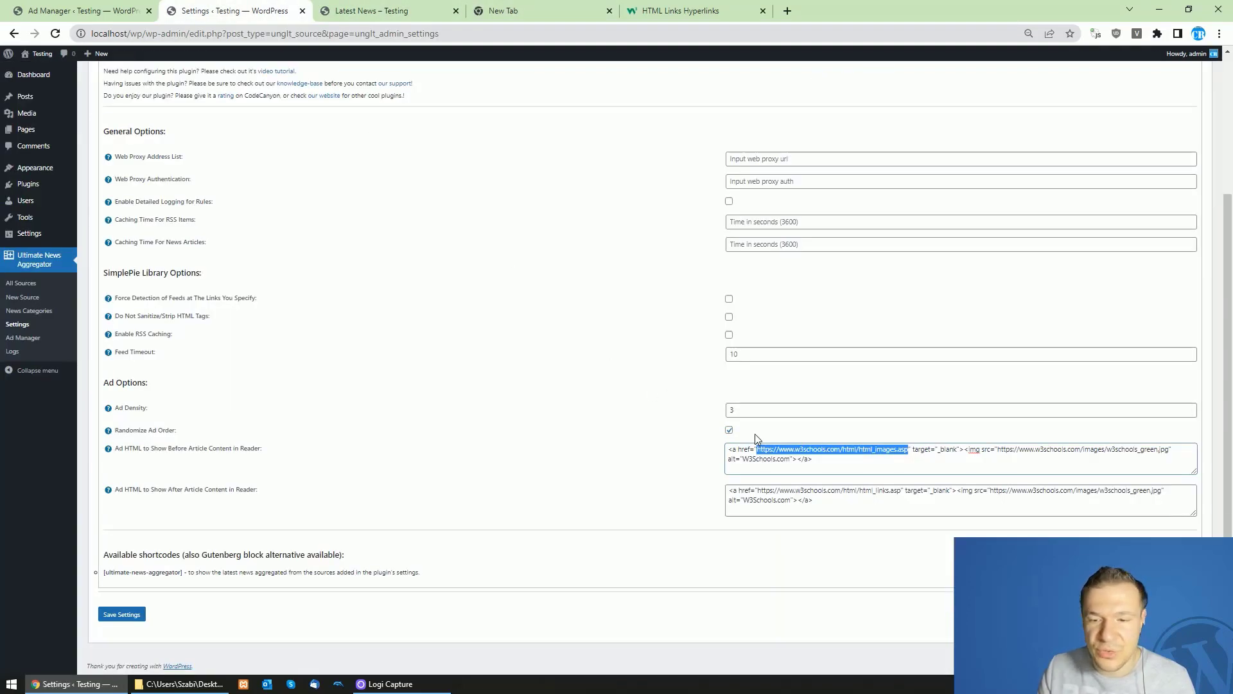
pyautogui.click(386, 11)
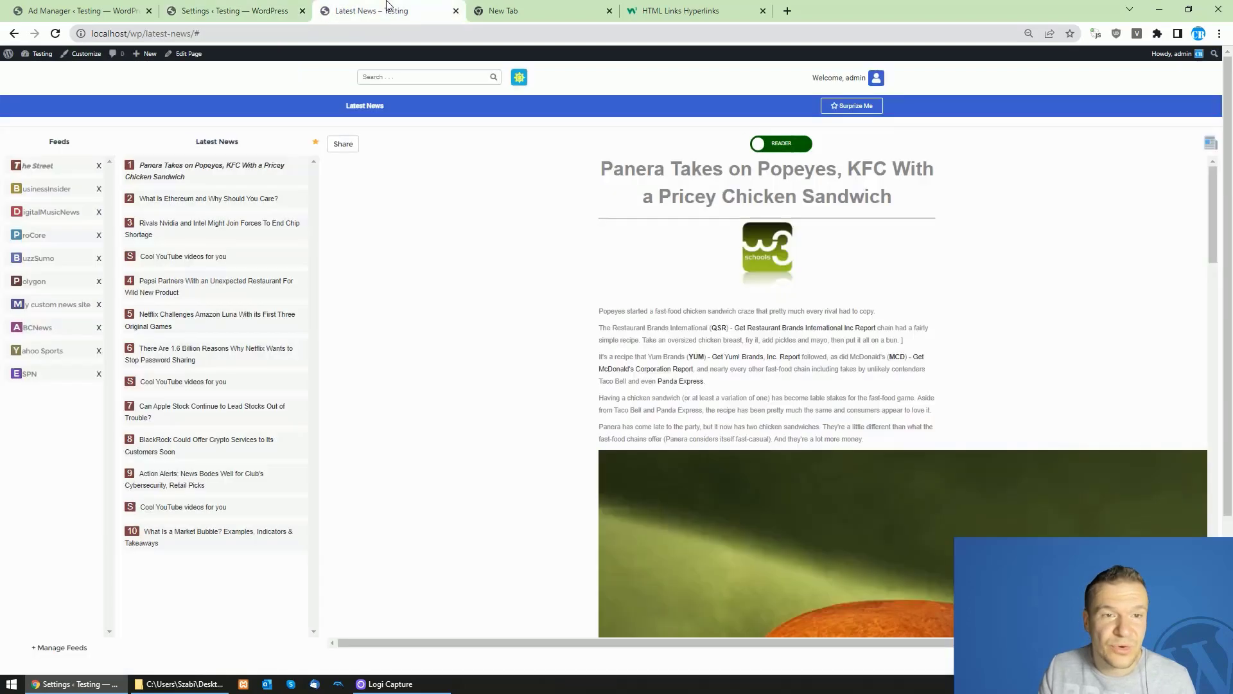
# Step: Open the BusinessInsider feed, inspect the ads before and after its article, and test the upper ad's link
pyautogui.click(36, 192)
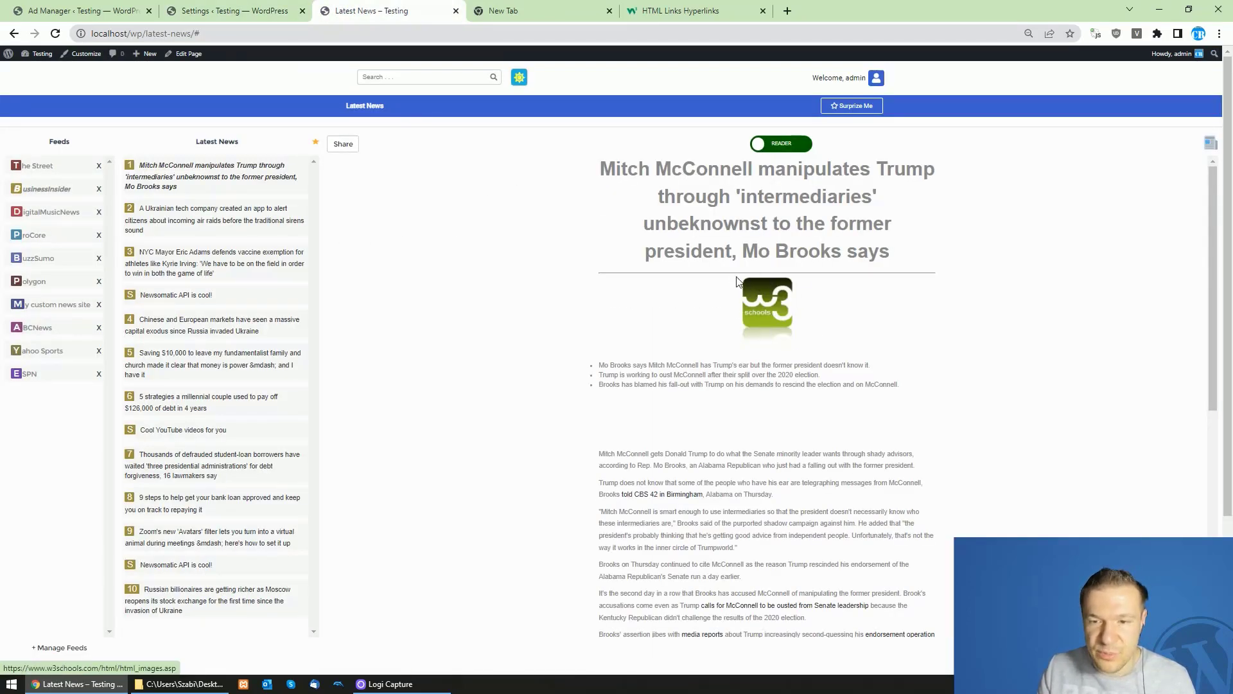
pyautogui.scroll(-5, 1205, 440)
pyautogui.scroll(-1, 1205, 440)
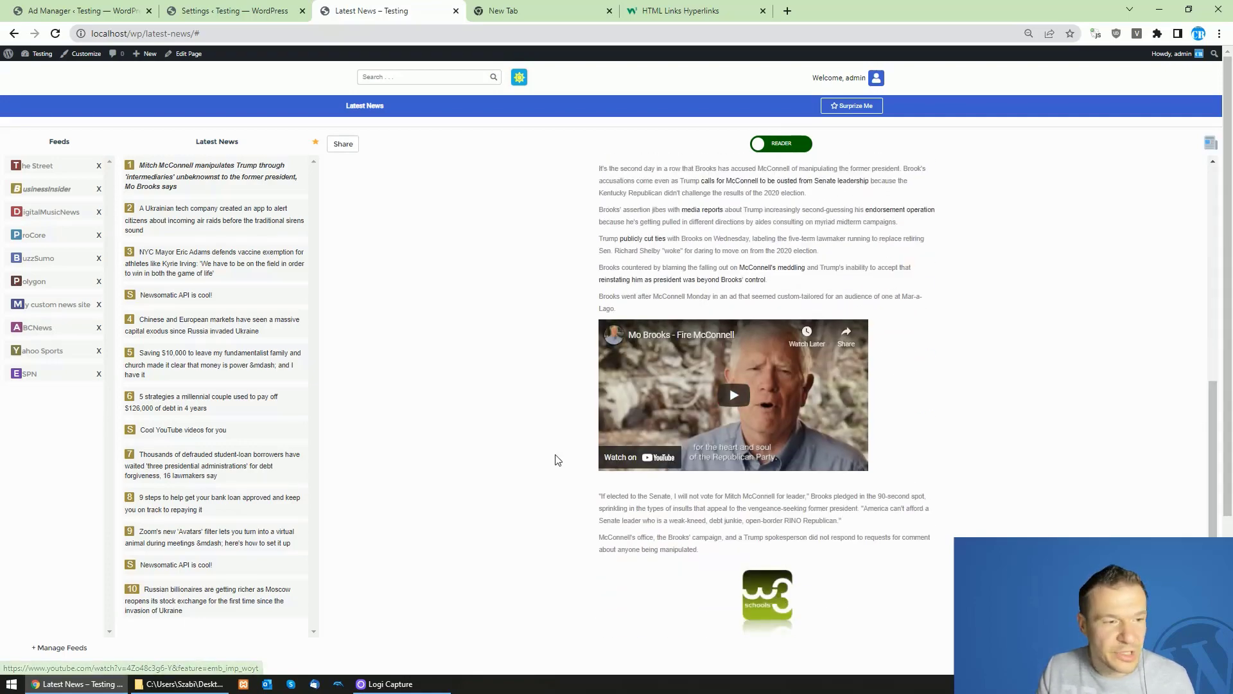
pyautogui.scroll(6, 556, 460)
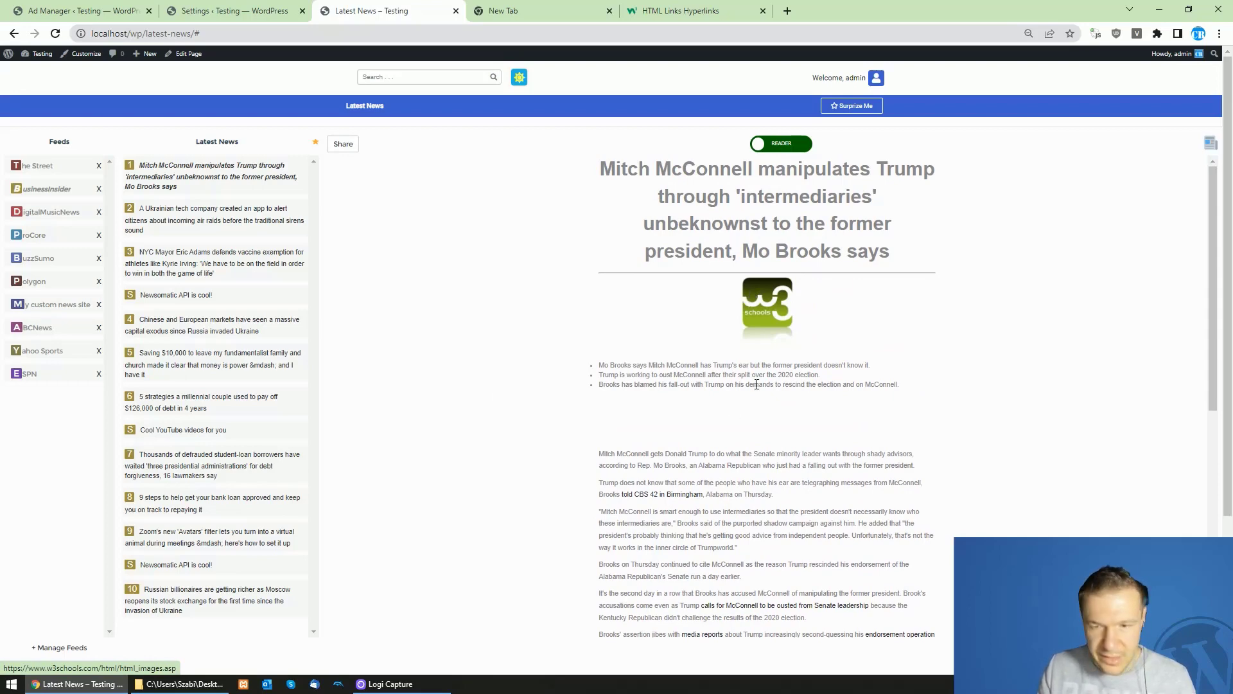
pyautogui.click(781, 301)
pyautogui.click(610, 10)
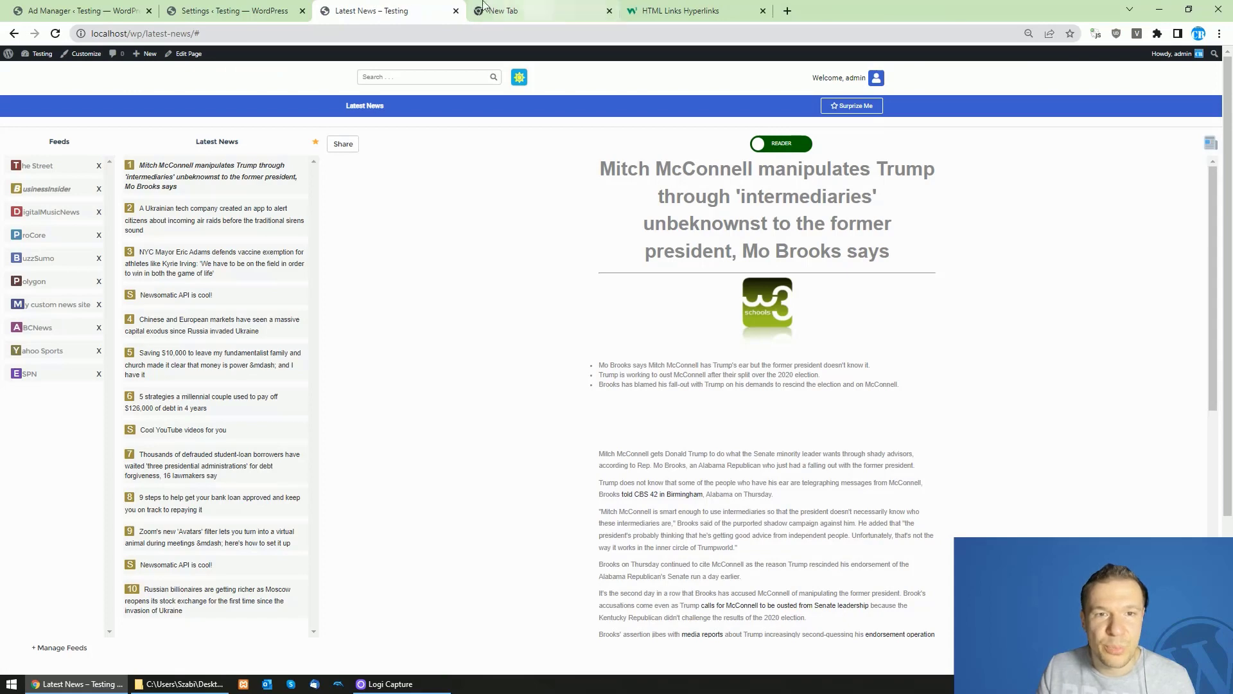
# Step: Examine the SimplePie Library Options in the plugin settings, especially the forced detection of feeds at the specified links
pyautogui.click(257, 10)
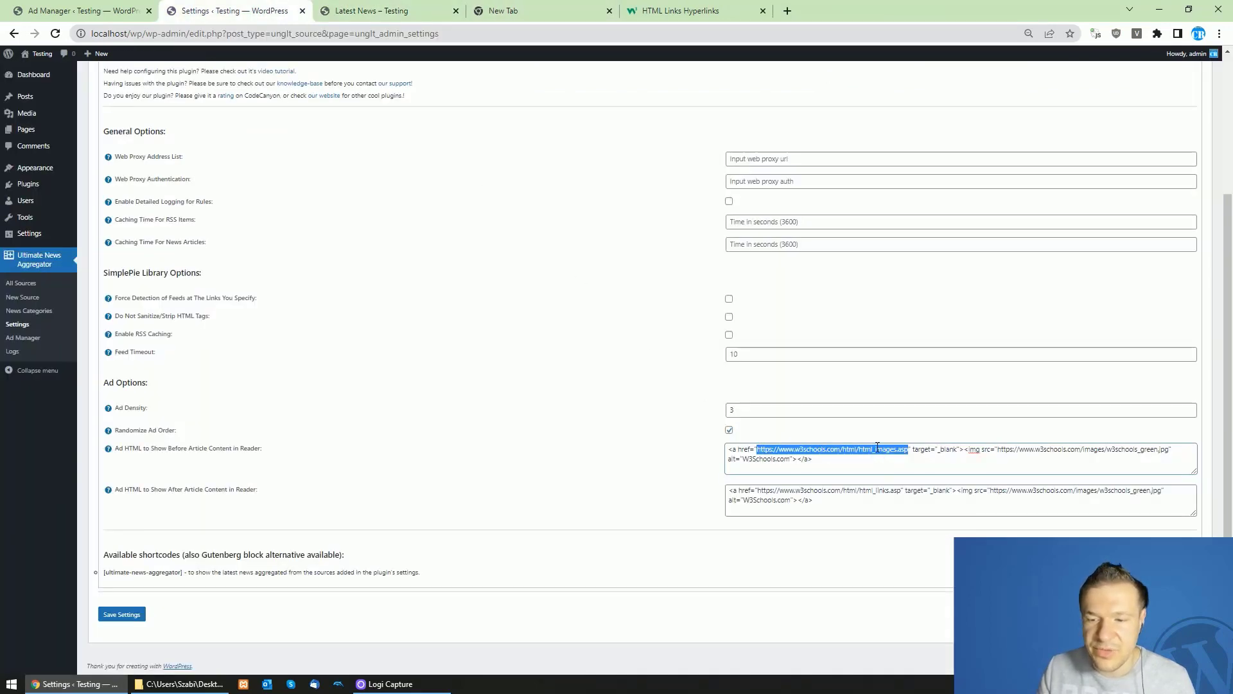
pyautogui.scroll(3, 411, 417)
pyautogui.scroll(-2, 443, 435)
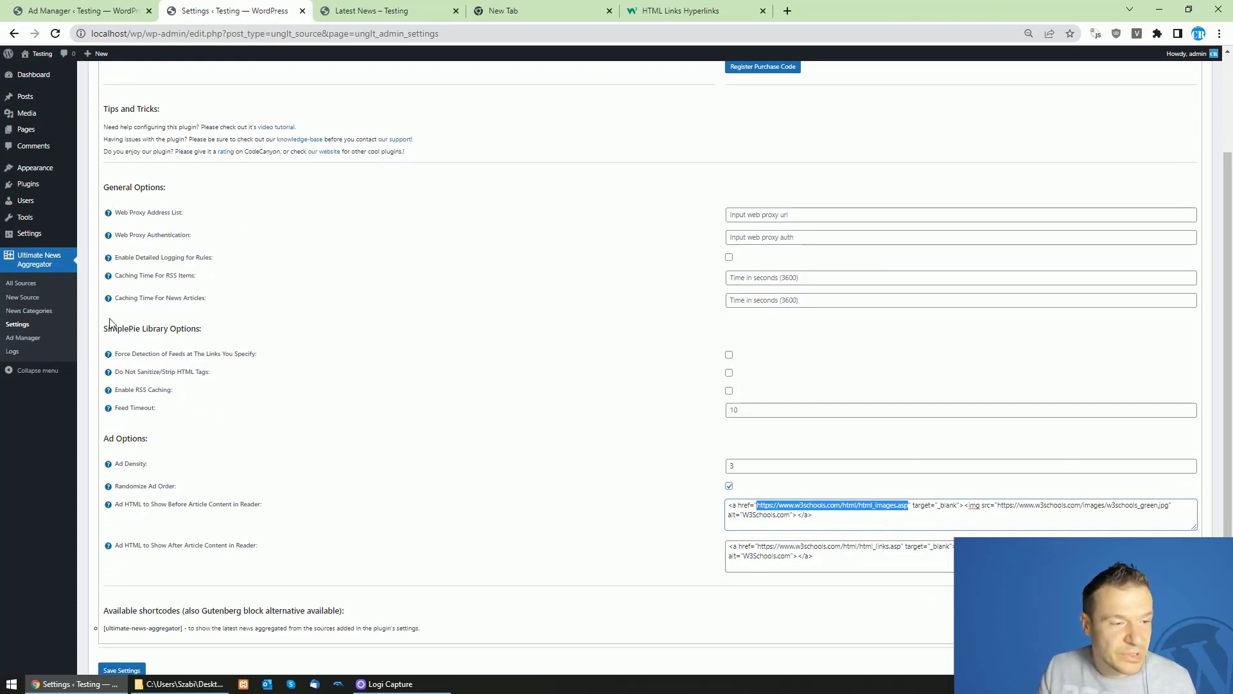
pyautogui.moveTo(110, 325); pyautogui.dragTo(199, 327)
pyautogui.moveTo(122, 353); pyautogui.dragTo(244, 354)
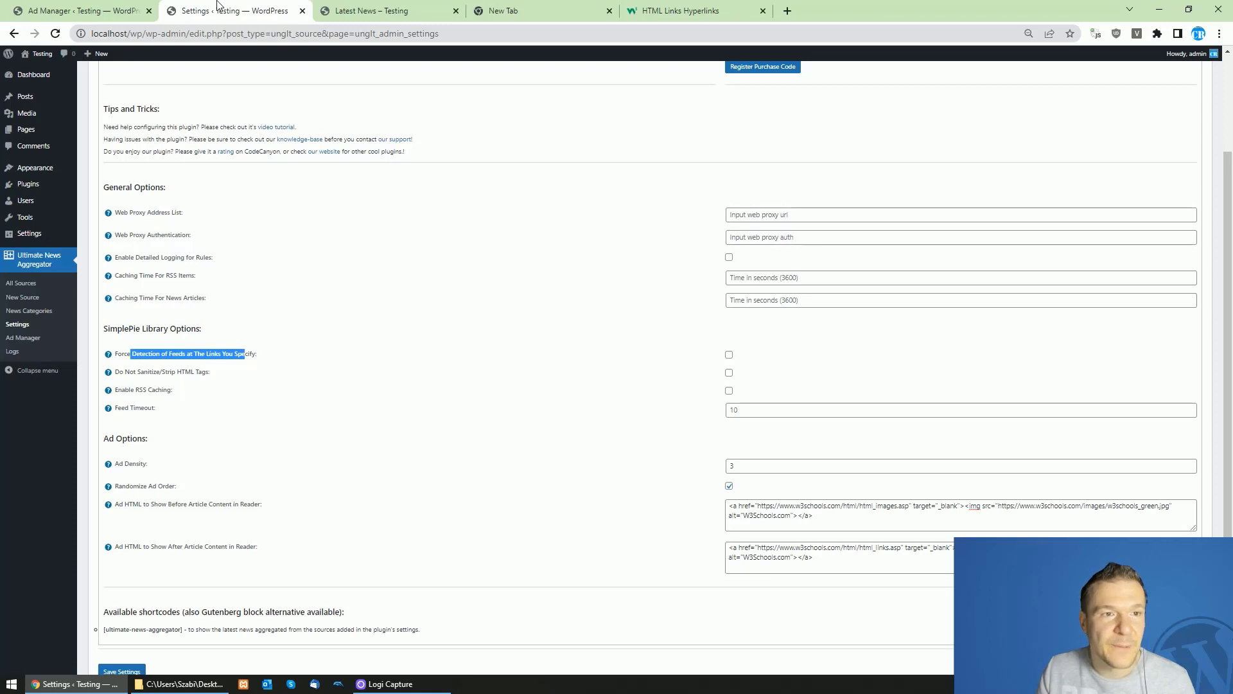
pyautogui.click(99, 9)
pyautogui.hotkey('ctrl', 'Tab')
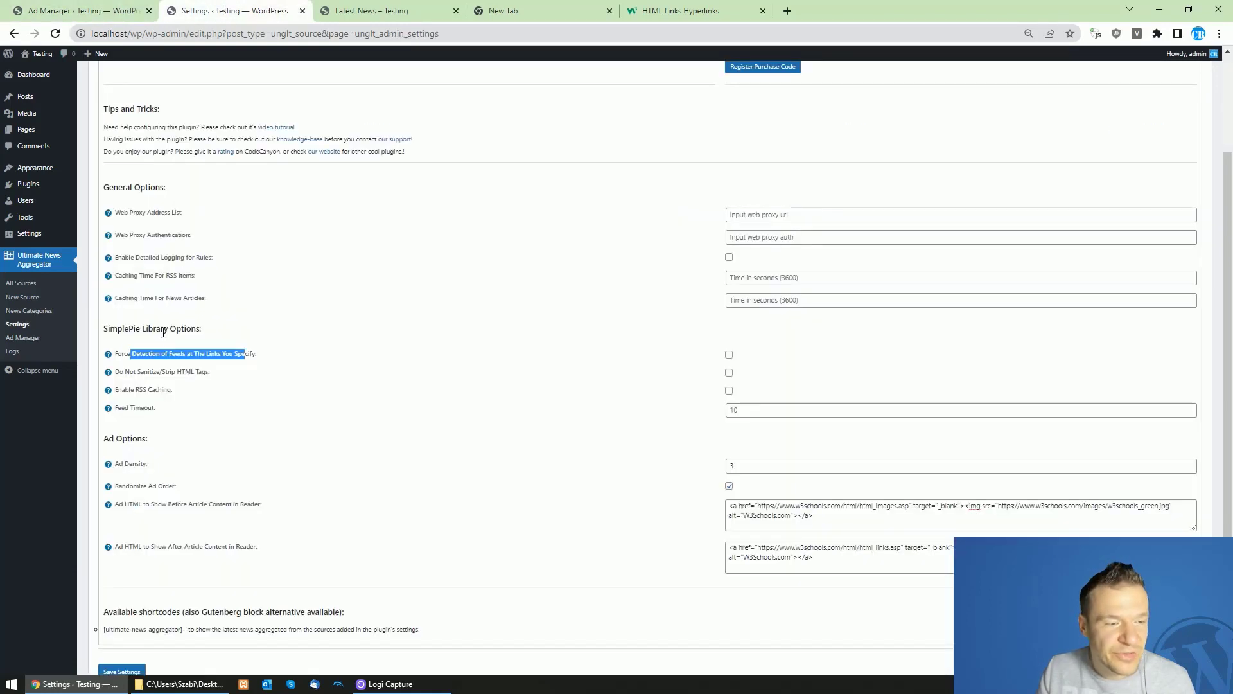
pyautogui.click(107, 330)
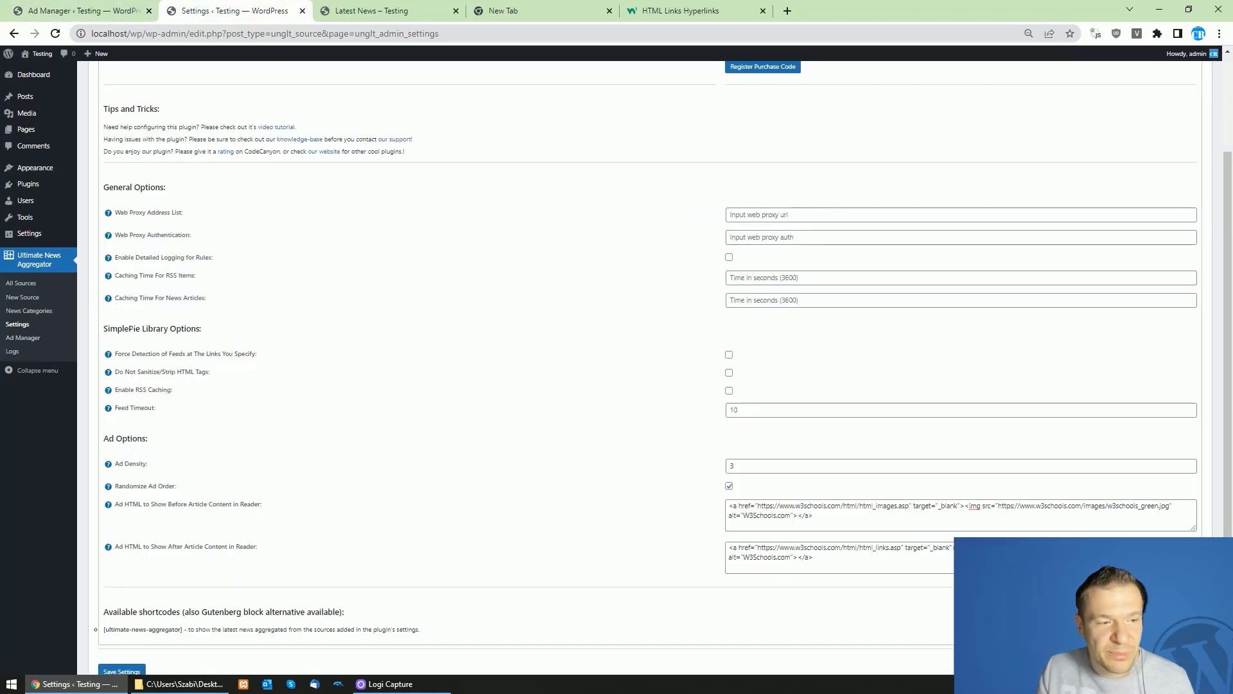
pyautogui.moveTo(103, 328); pyautogui.dragTo(196, 329)
pyautogui.moveTo(115, 372); pyautogui.dragTo(198, 372)
pyautogui.moveTo(122, 354); pyautogui.dragTo(213, 362)
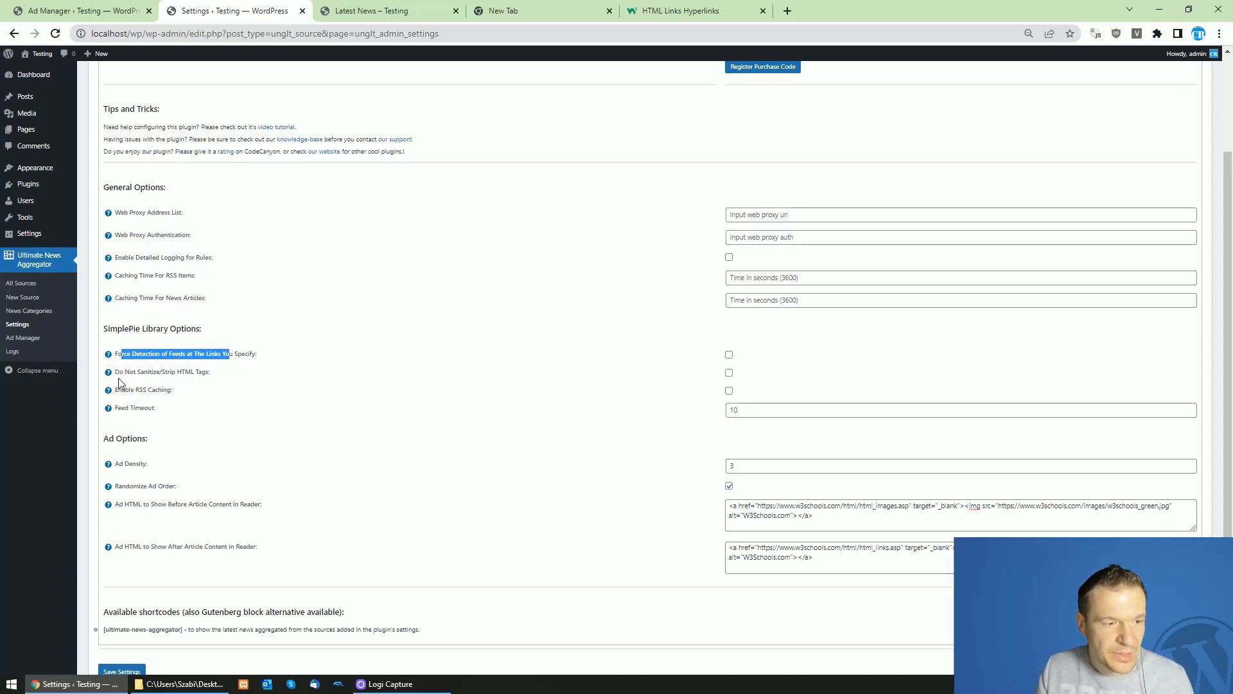
# Step: Examine the SimplePie options for HTML tag sanitizing, RSS caching and feed timeout
pyautogui.moveTo(120, 373); pyautogui.dragTo(185, 373)
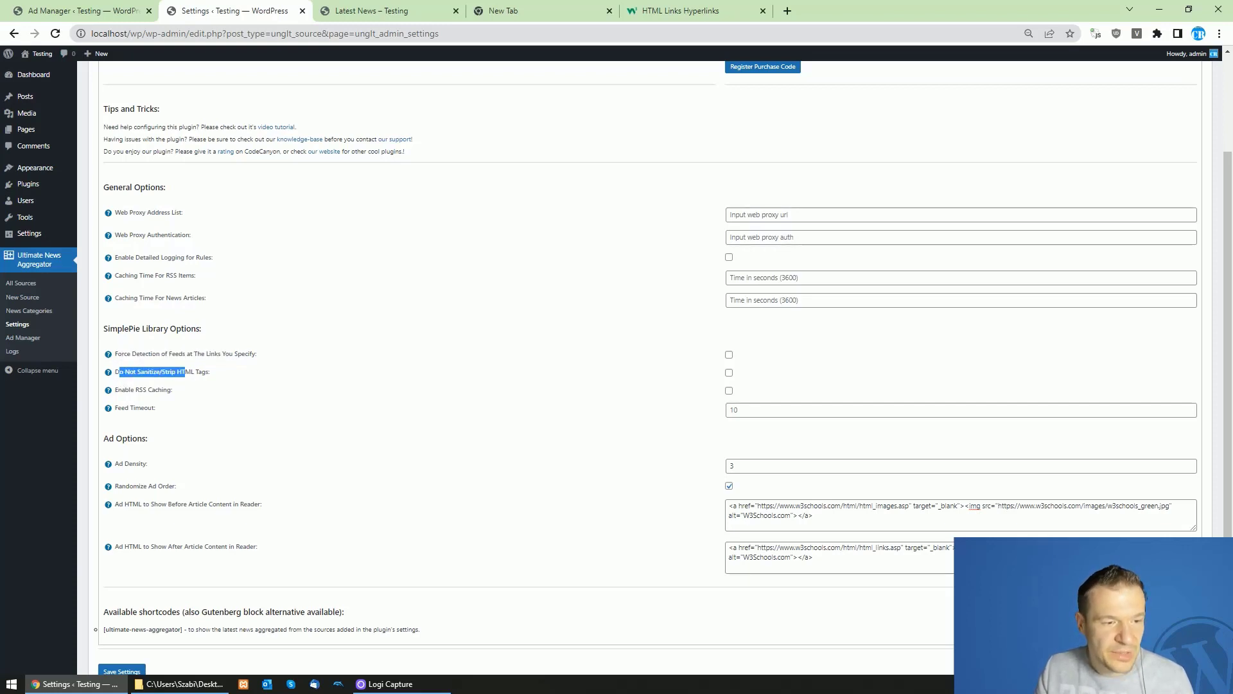
pyautogui.doubleClick(154, 373)
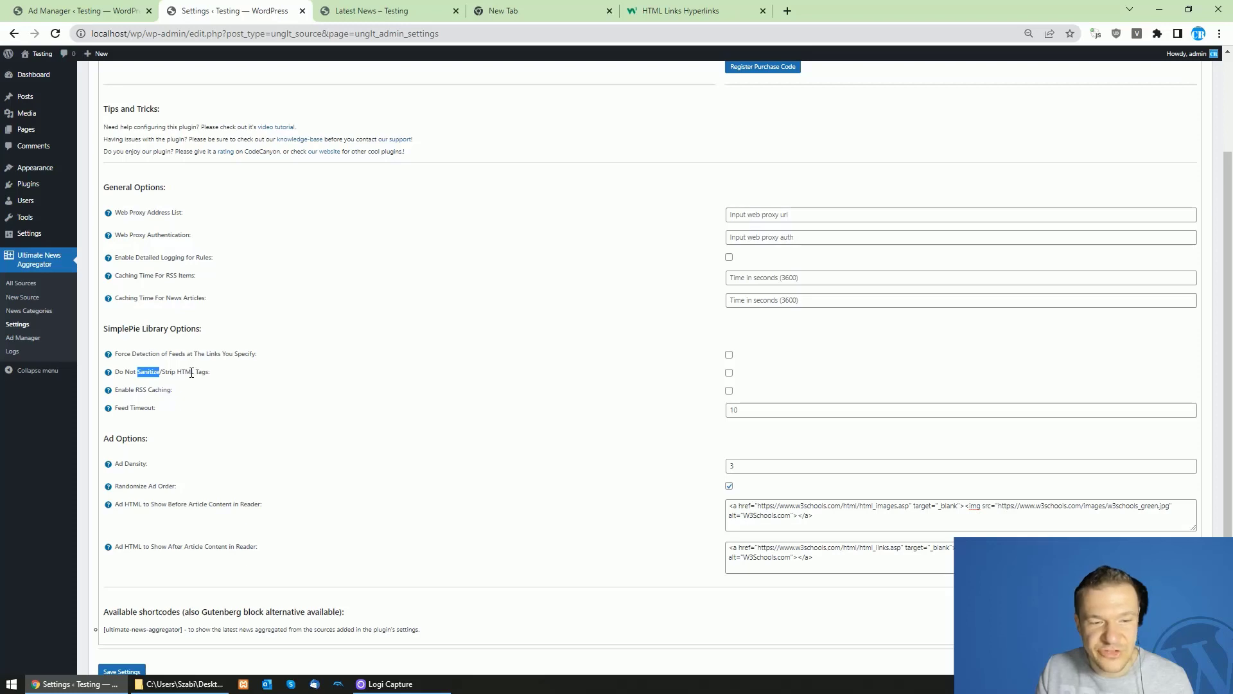
pyautogui.click(119, 388)
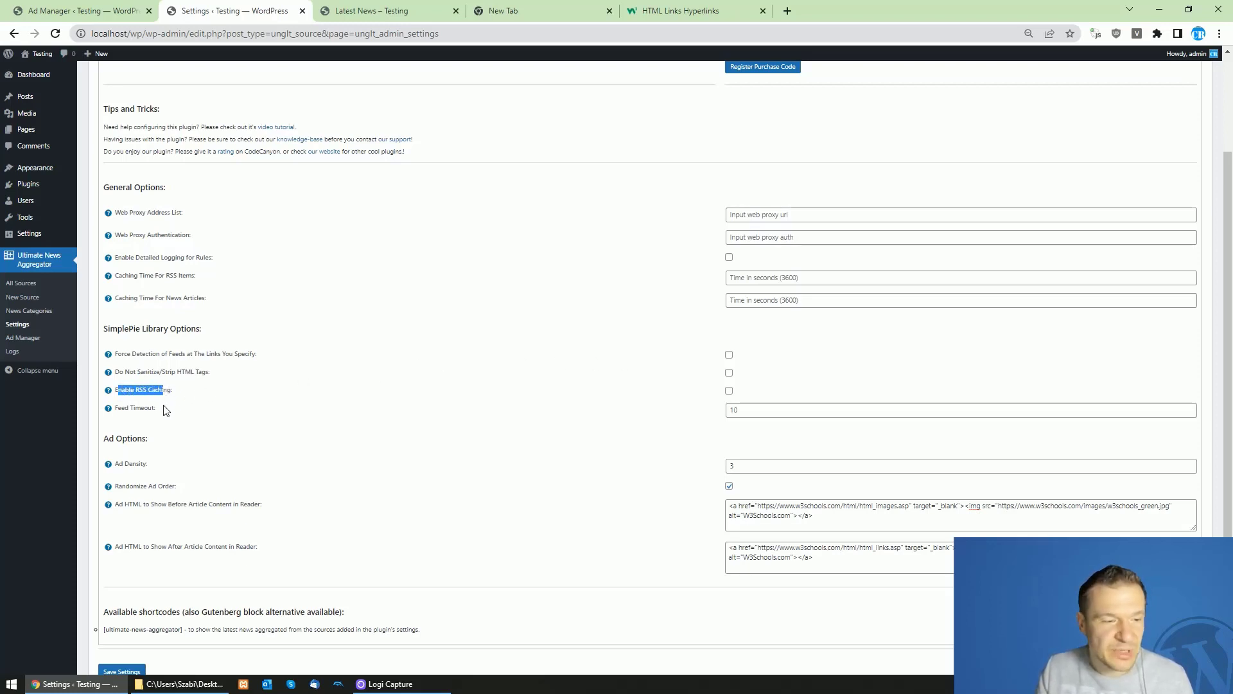
pyautogui.moveTo(122, 409); pyautogui.dragTo(152, 409)
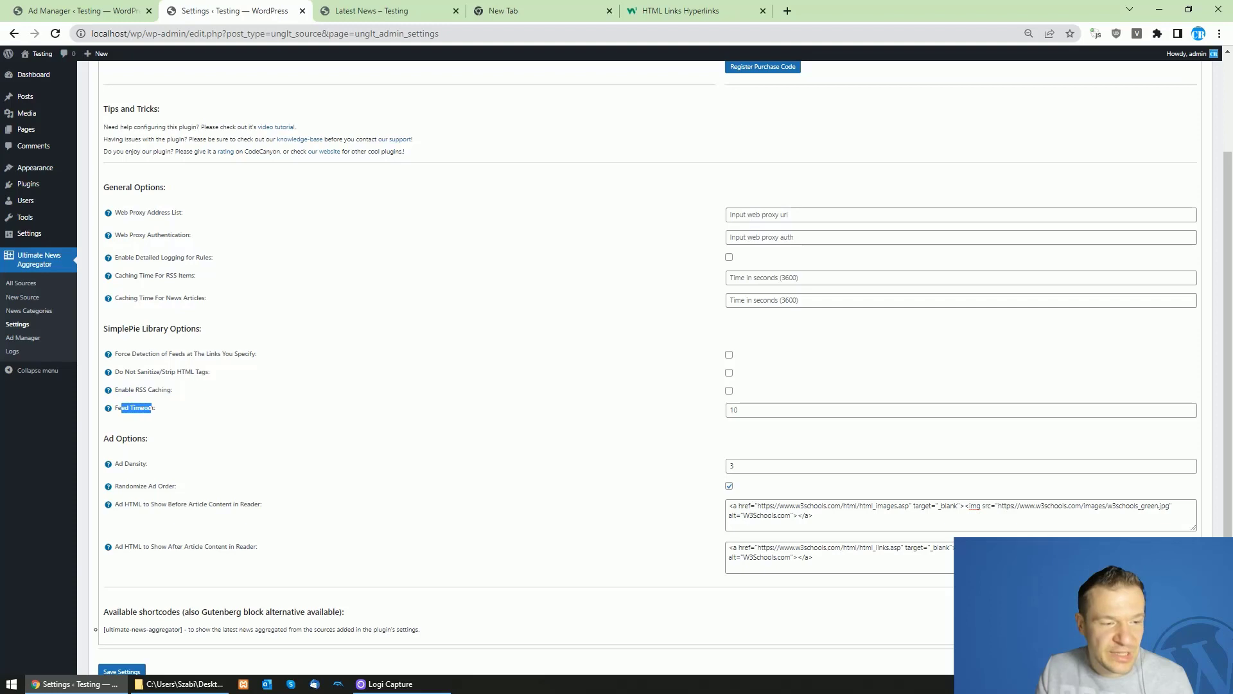
pyautogui.click(729, 411)
pyautogui.click(454, 383)
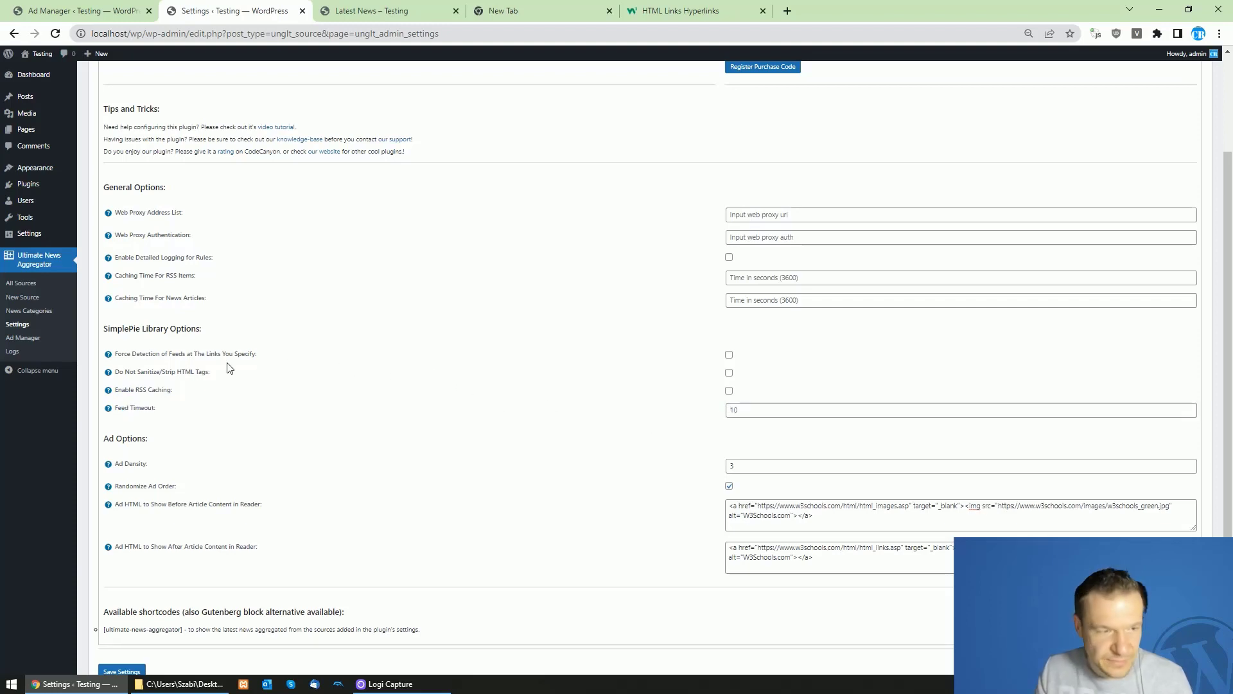
# Step: Examine the General Options for RSS item caching time, detailed rule logging, and web proxy address and authentication
pyautogui.scroll(1, 152, 349)
pyautogui.moveTo(130, 341); pyautogui.dragTo(190, 348)
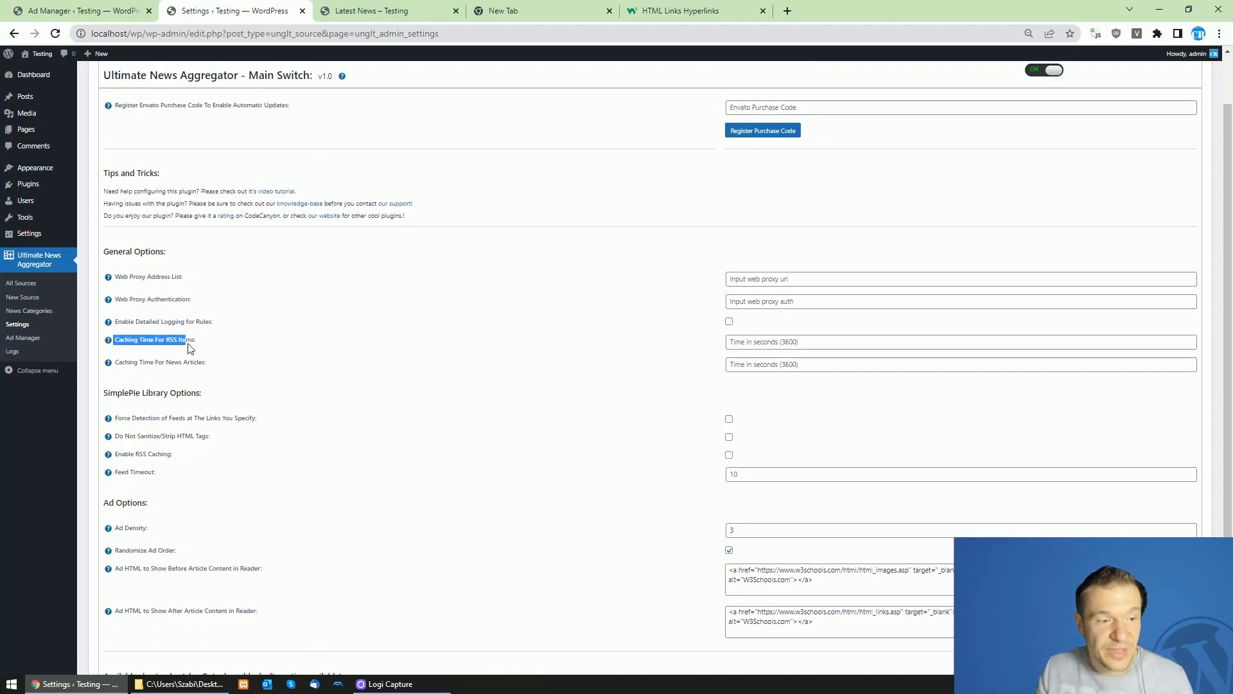
pyautogui.click(178, 338)
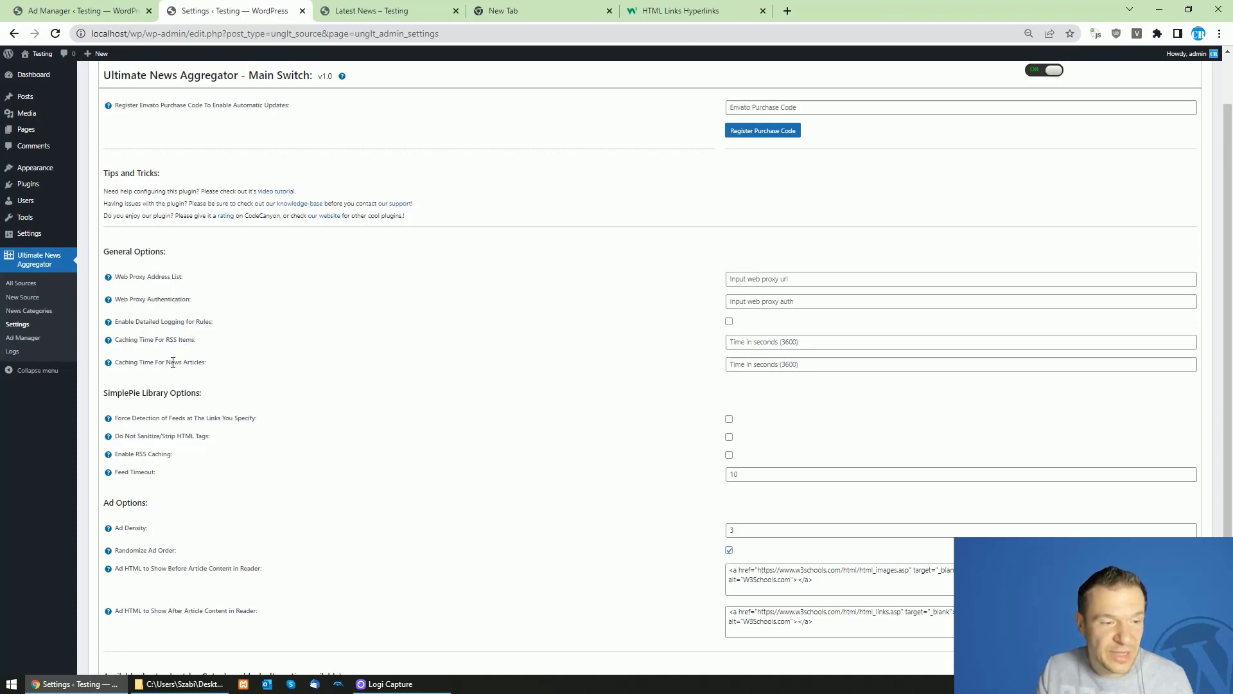
pyautogui.moveTo(139, 322); pyautogui.dragTo(208, 330)
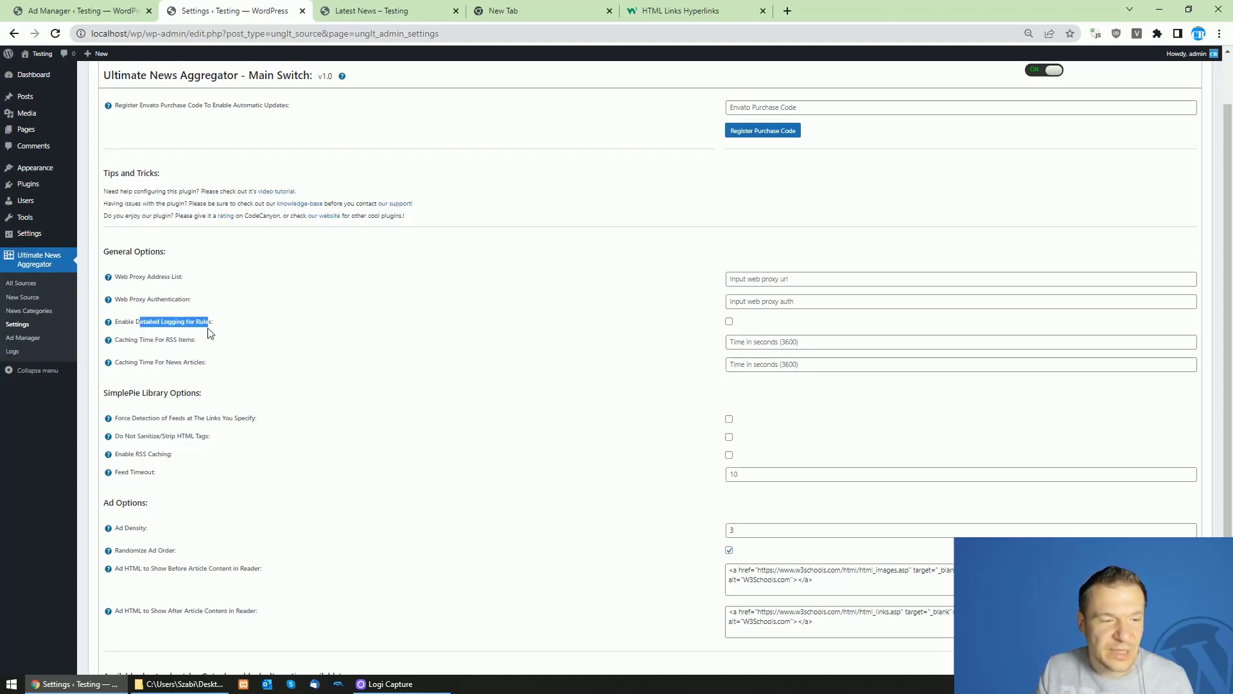
pyautogui.moveTo(132, 298); pyautogui.dragTo(180, 279)
pyautogui.click(153, 276)
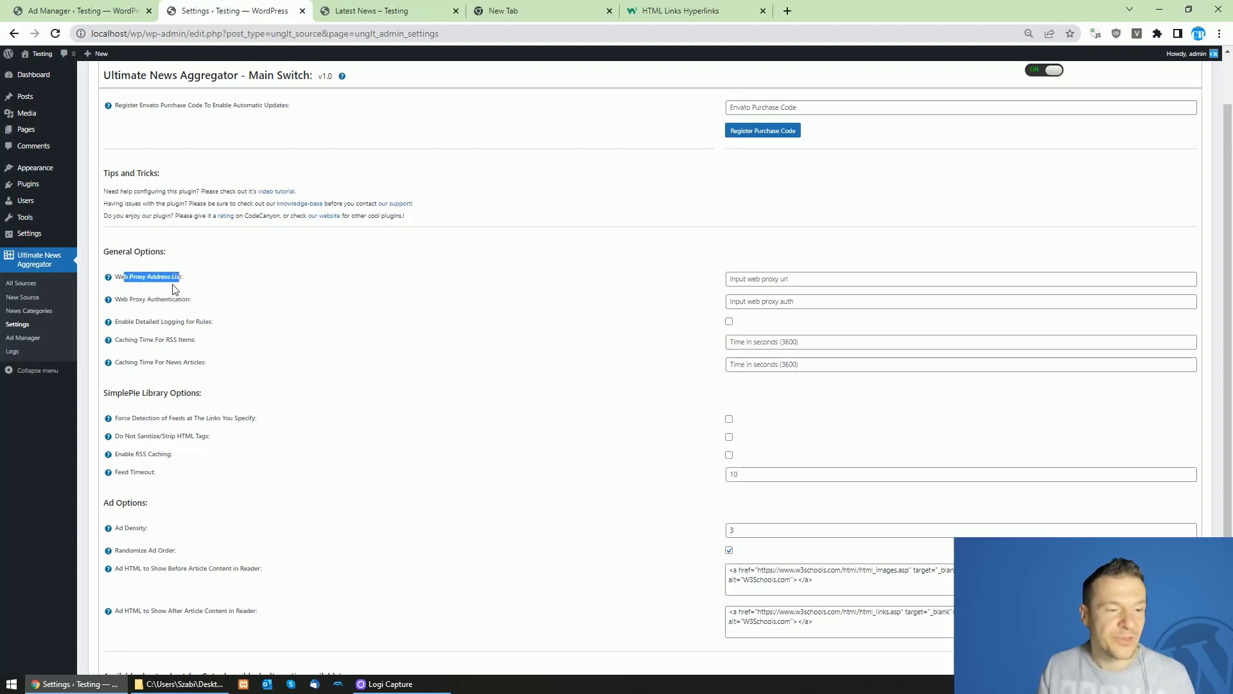
pyautogui.click(370, 11)
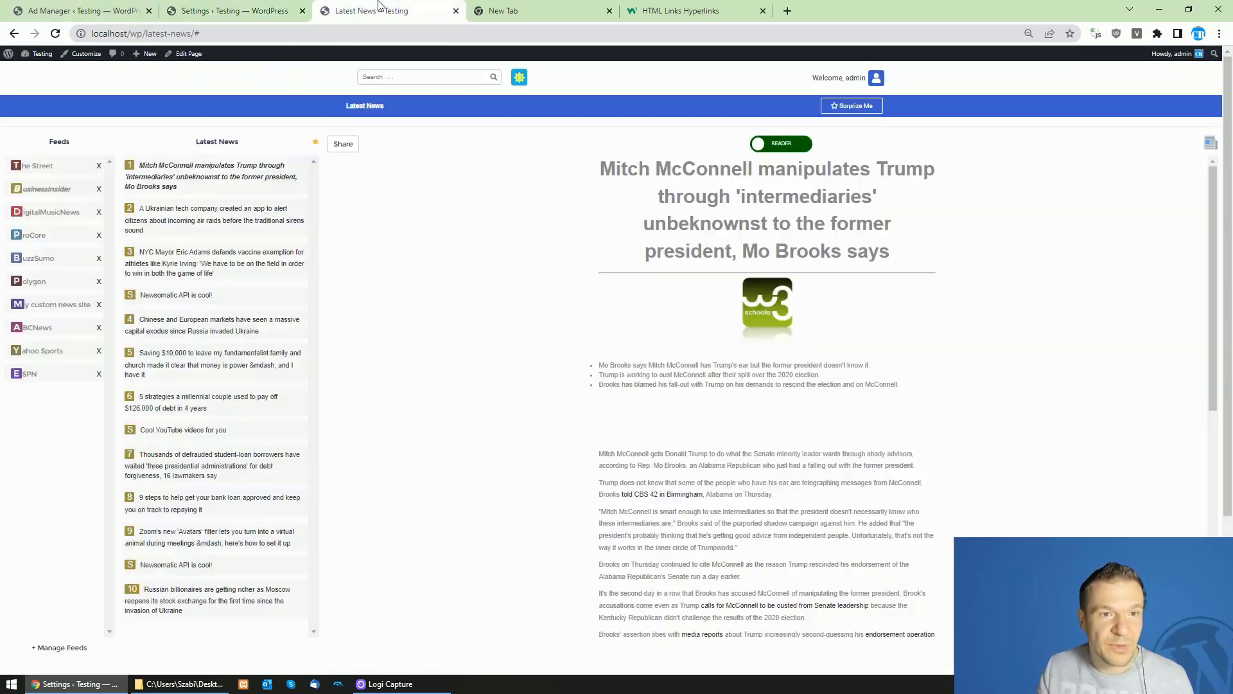
pyautogui.click(283, 11)
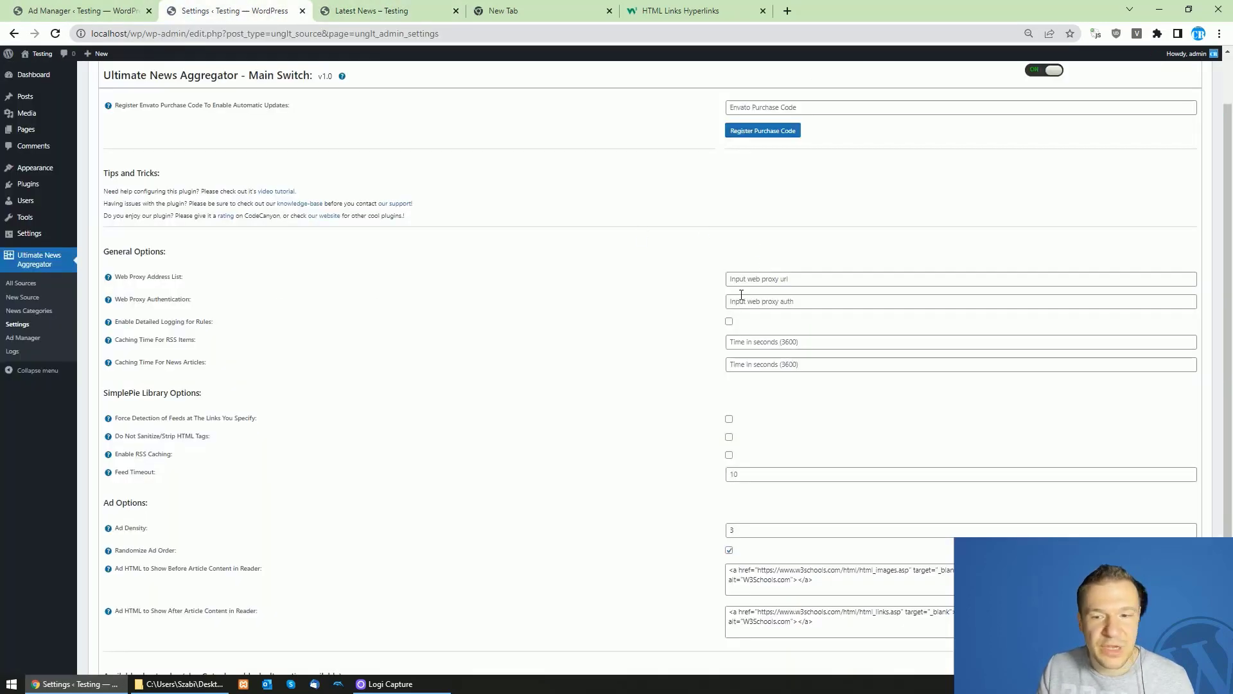
pyautogui.scroll(1, 416, 360)
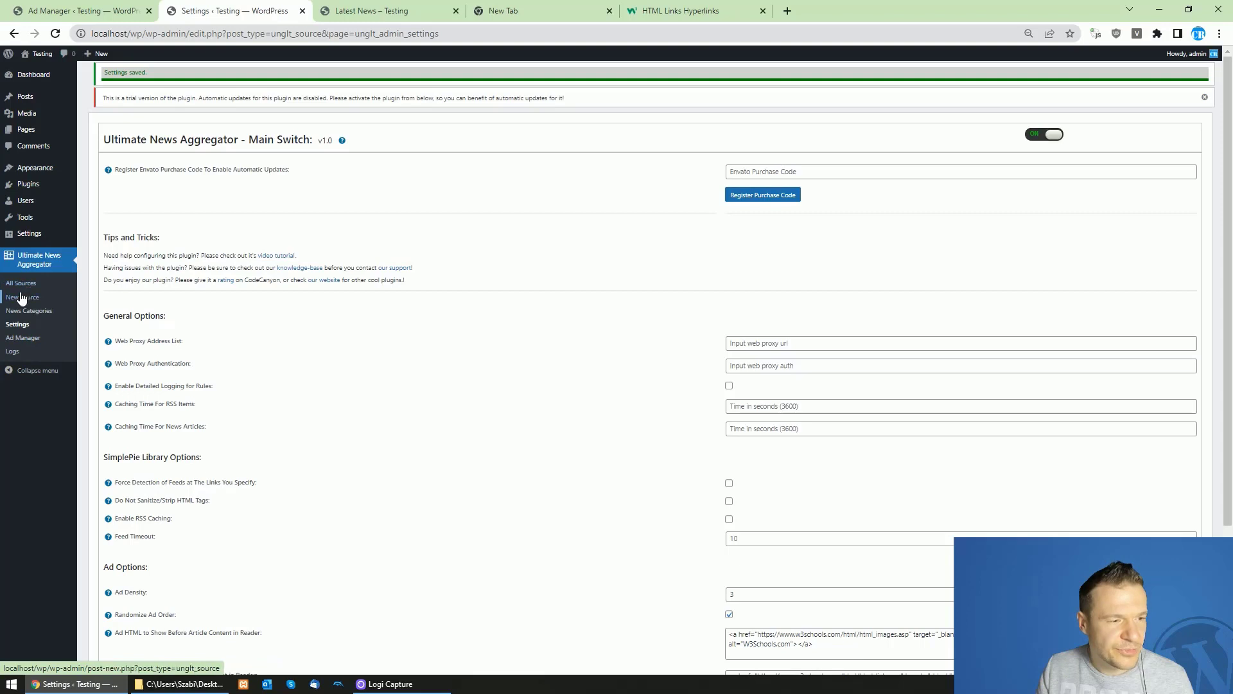
# Step: Review the News Categories, the plugin settings and the Ad Manager entries, and check the ads on the Latest News page
pyautogui.click(61, 318)
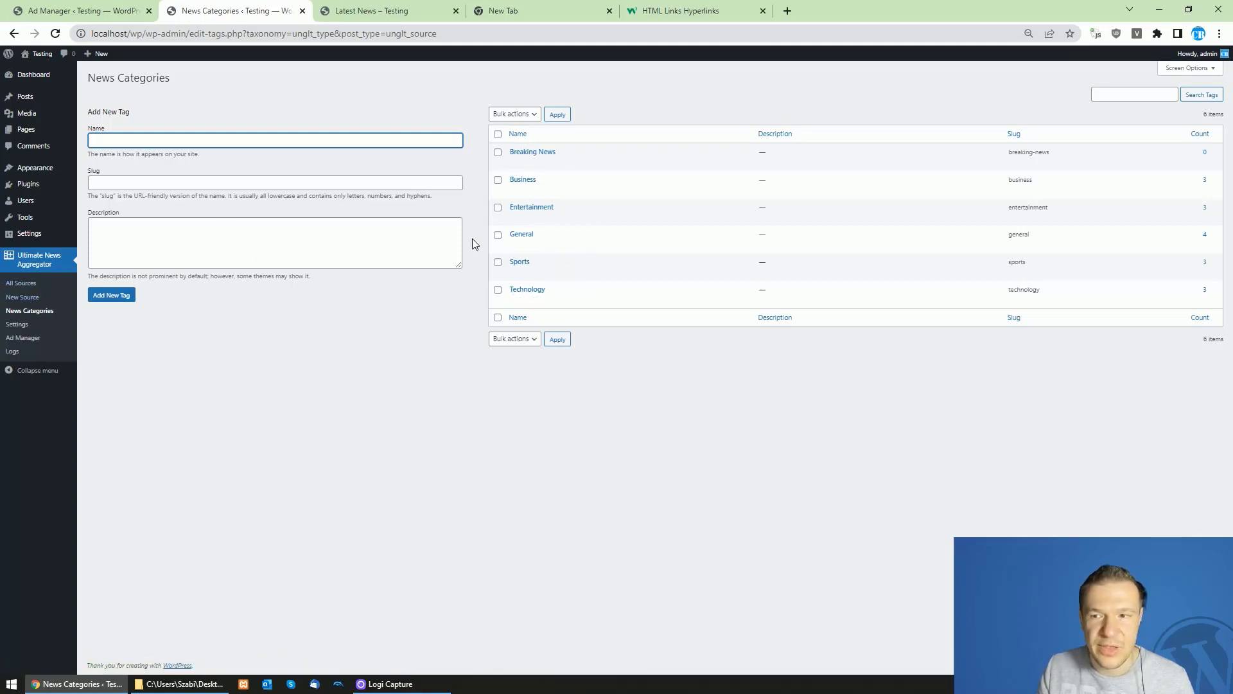
pyautogui.click(19, 326)
pyautogui.scroll(-2, 25, 334)
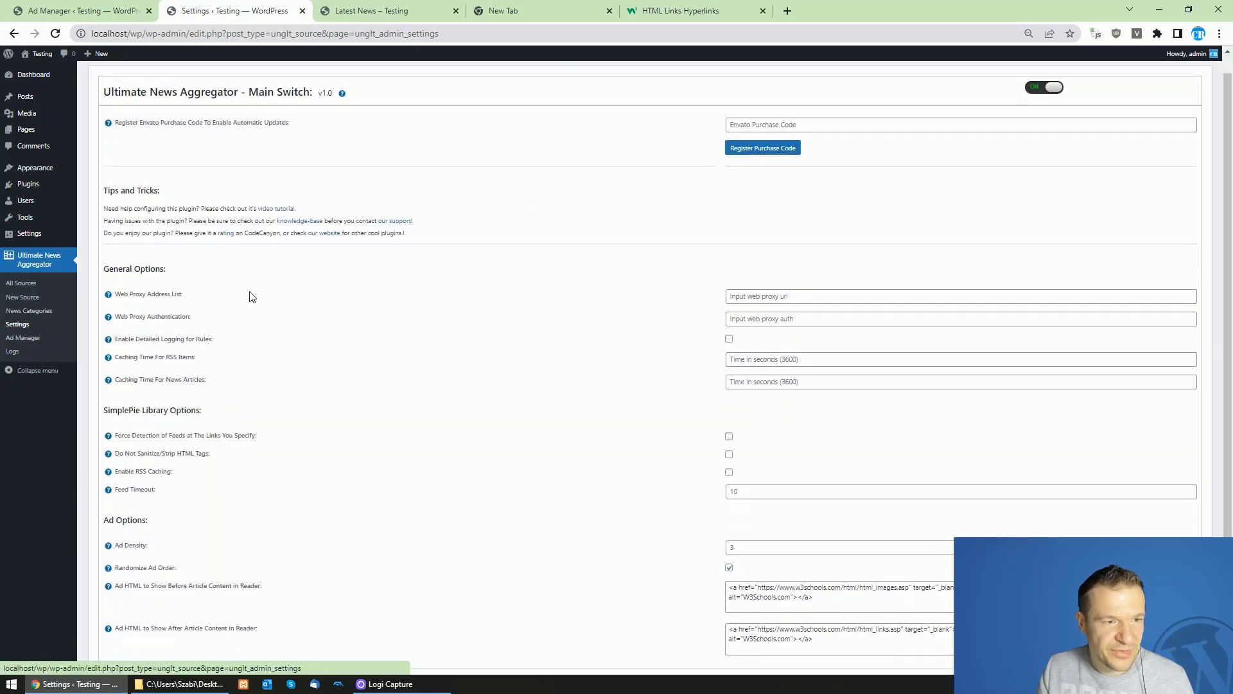
pyautogui.click(24, 337)
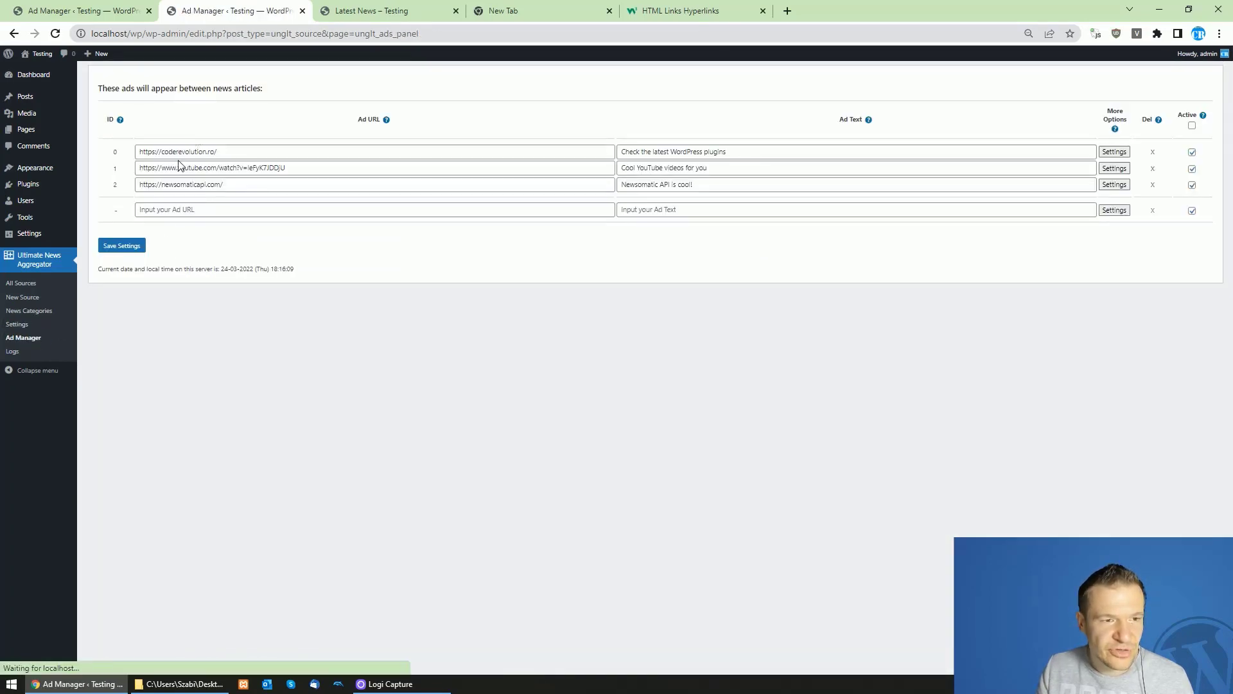
pyautogui.click(379, 11)
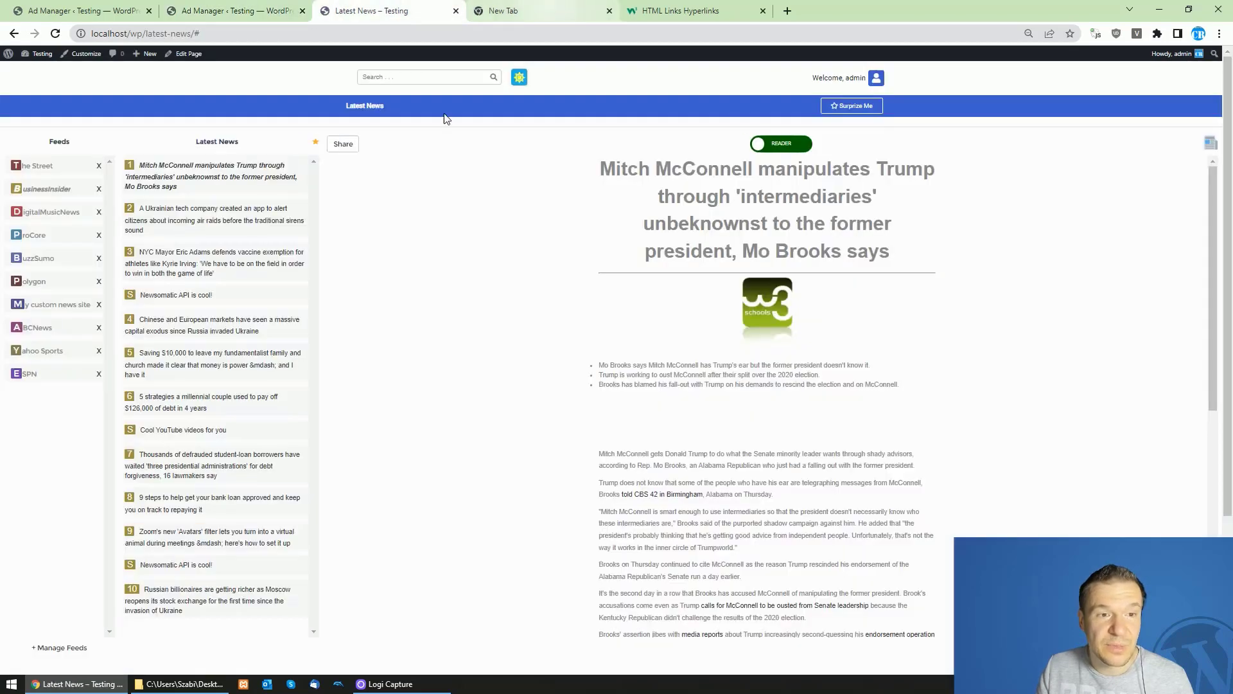
# Step: Back up the current news sources from the plugin's Logs page to the file news-sources.bak
pyautogui.click(231, 11)
pyautogui.click(13, 353)
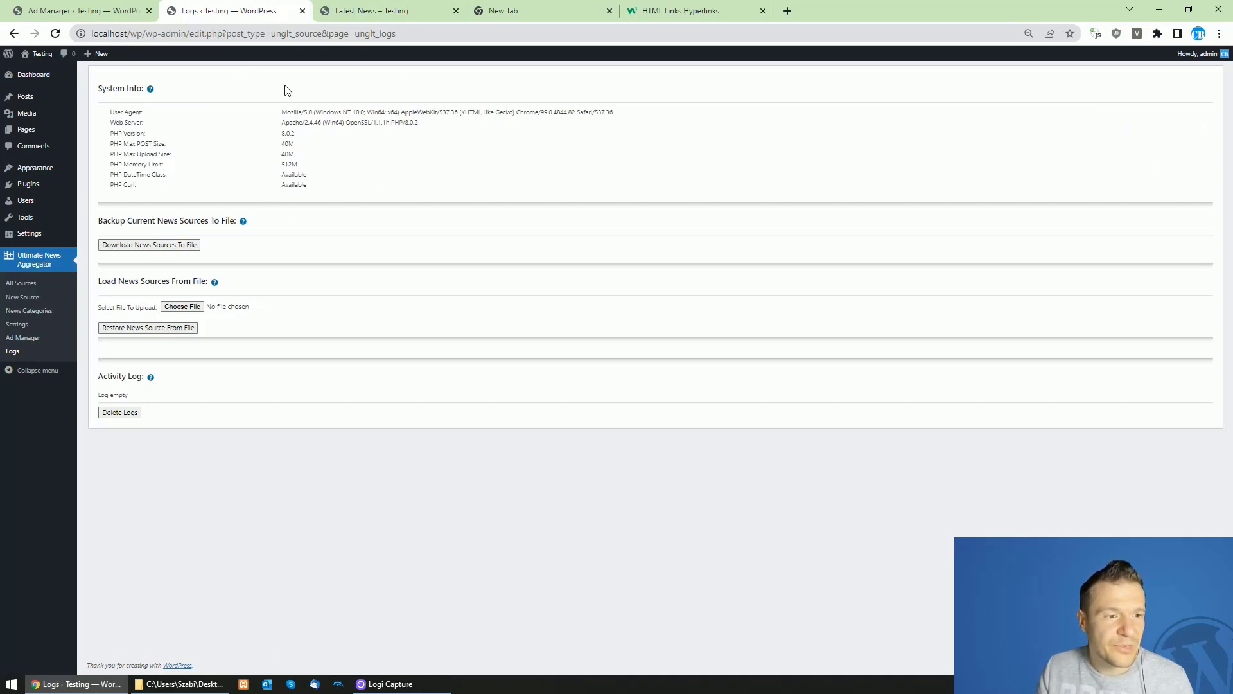
pyautogui.click(179, 246)
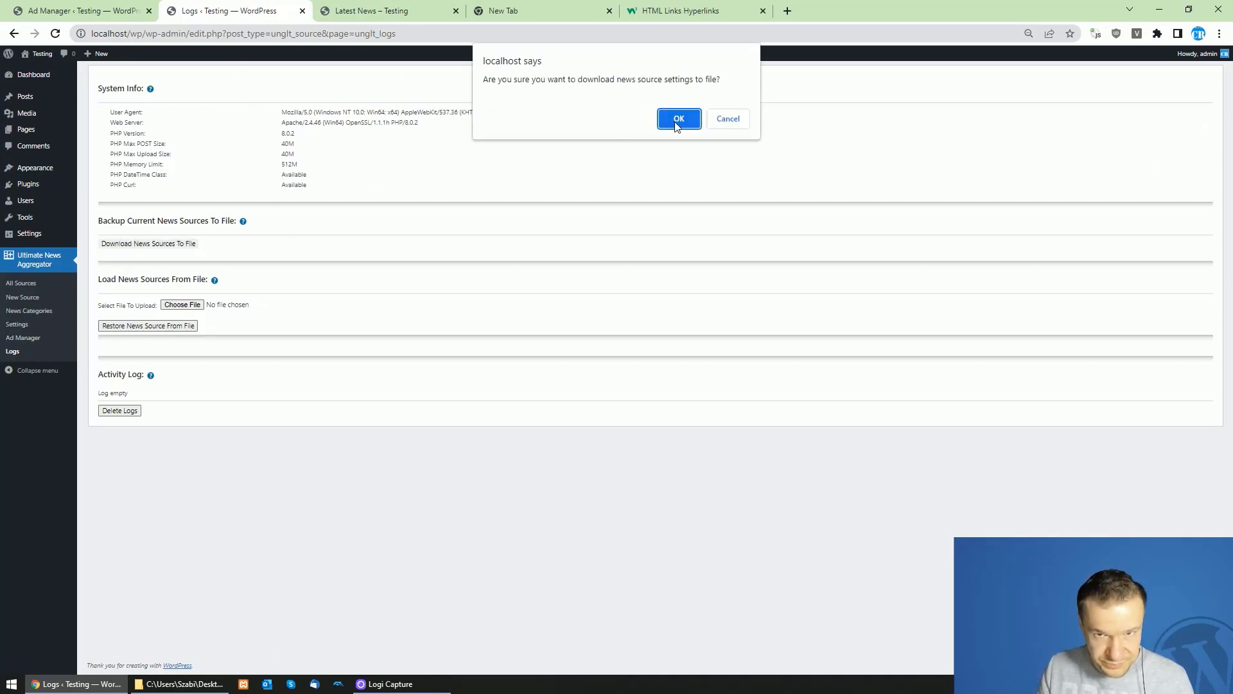
pyautogui.click(678, 119)
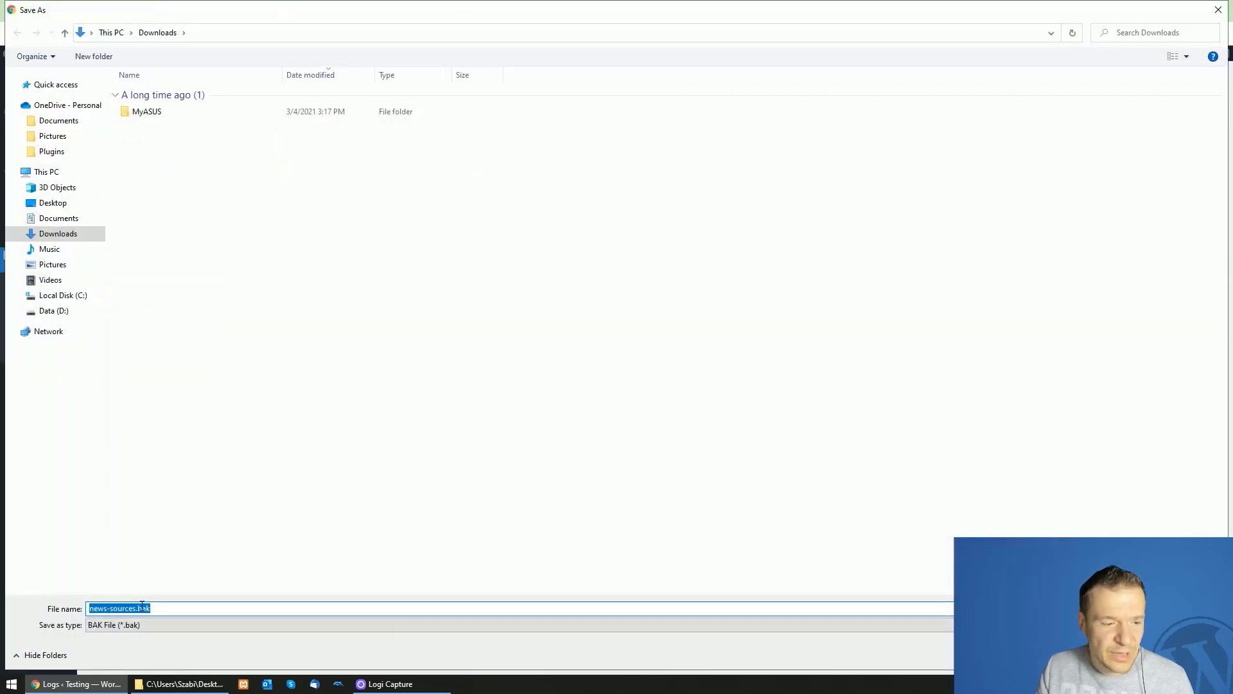
pyautogui.press('Return')
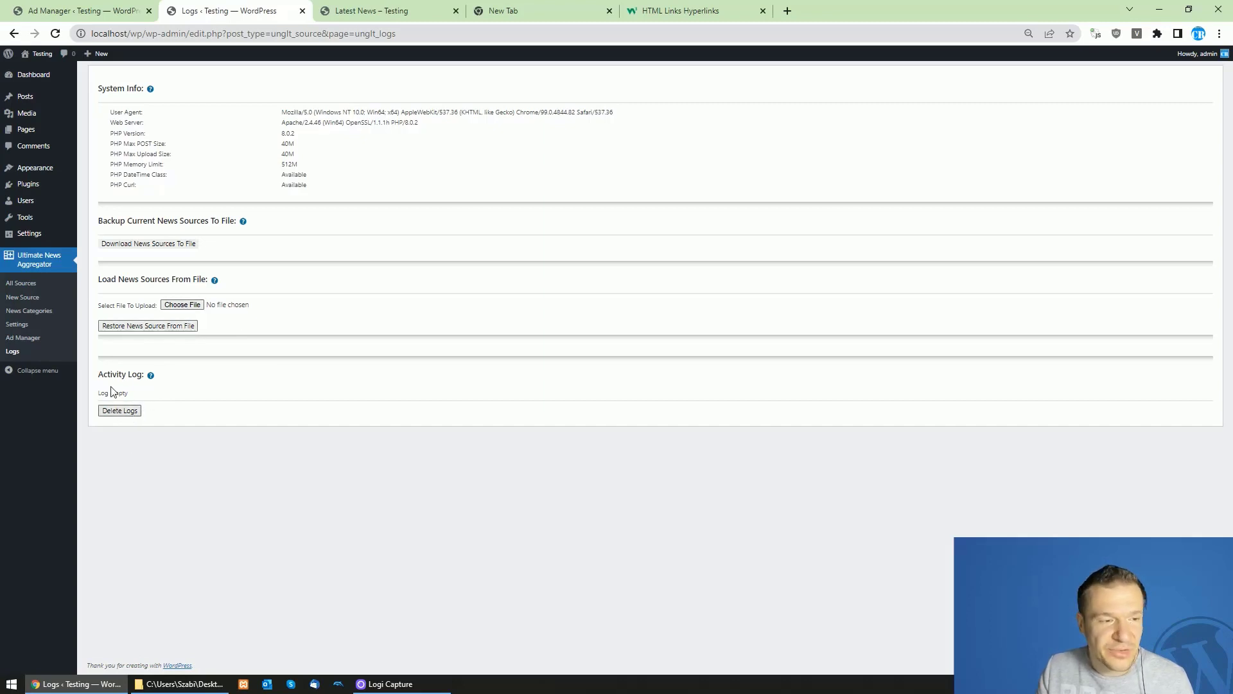
# Step: Review the list of all news sources and look over the Latest News page from start to end
pyautogui.click(20, 289)
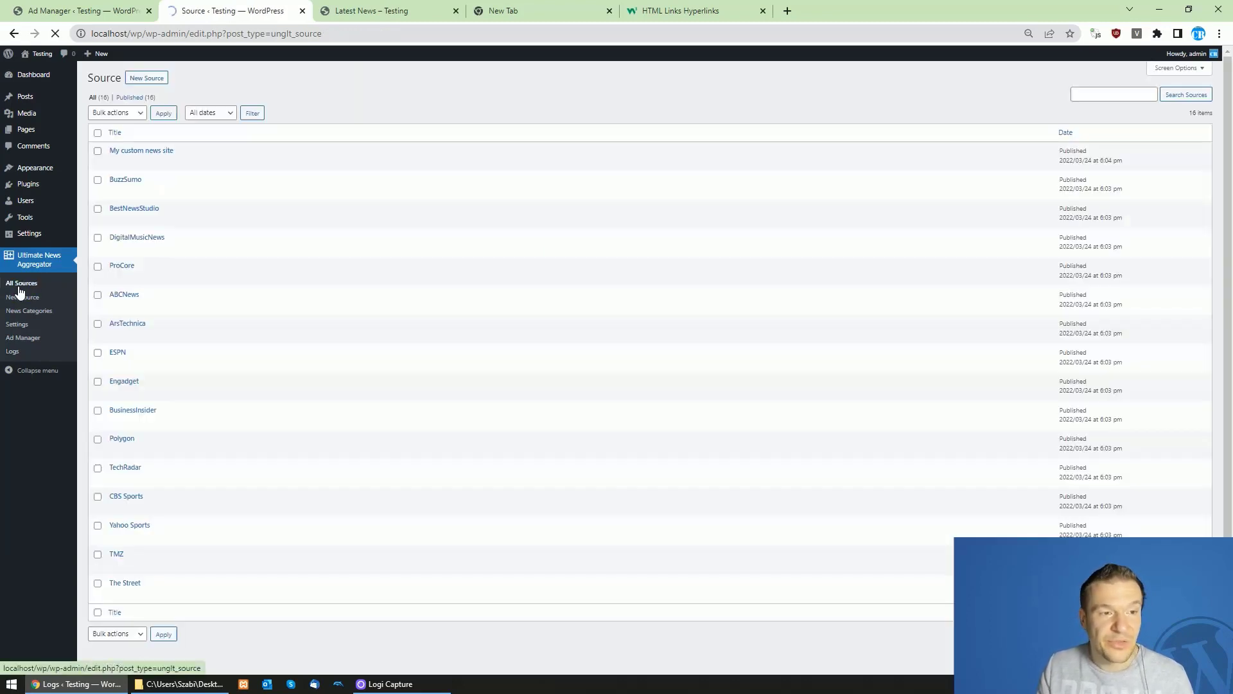
pyautogui.click(355, 11)
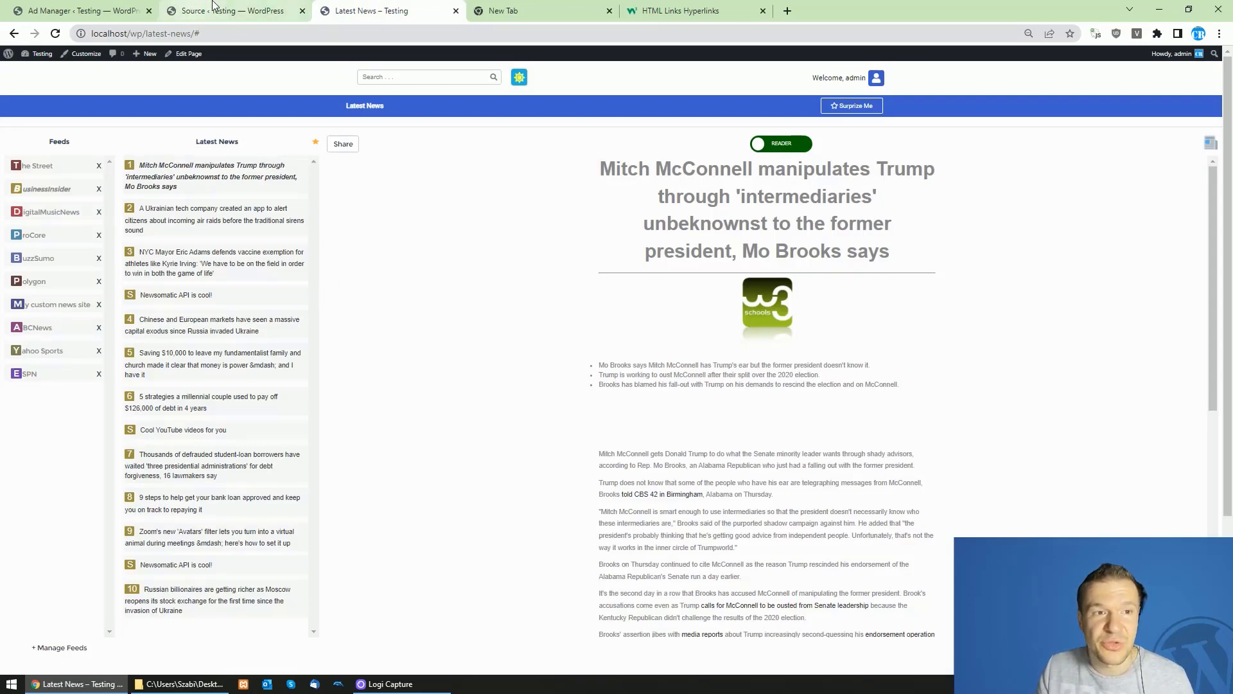
pyautogui.click(235, 11)
pyautogui.click(373, 11)
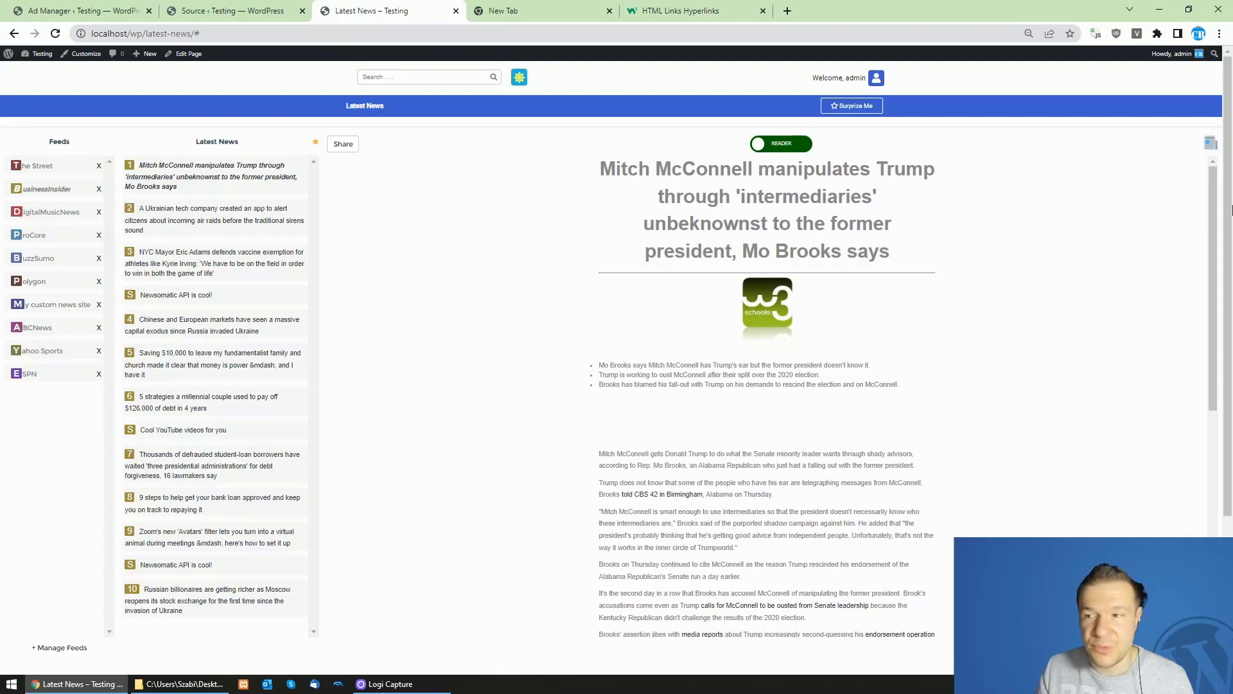
pyautogui.scroll(-6, 1204, 276)
pyautogui.scroll(6, 1179, 287)
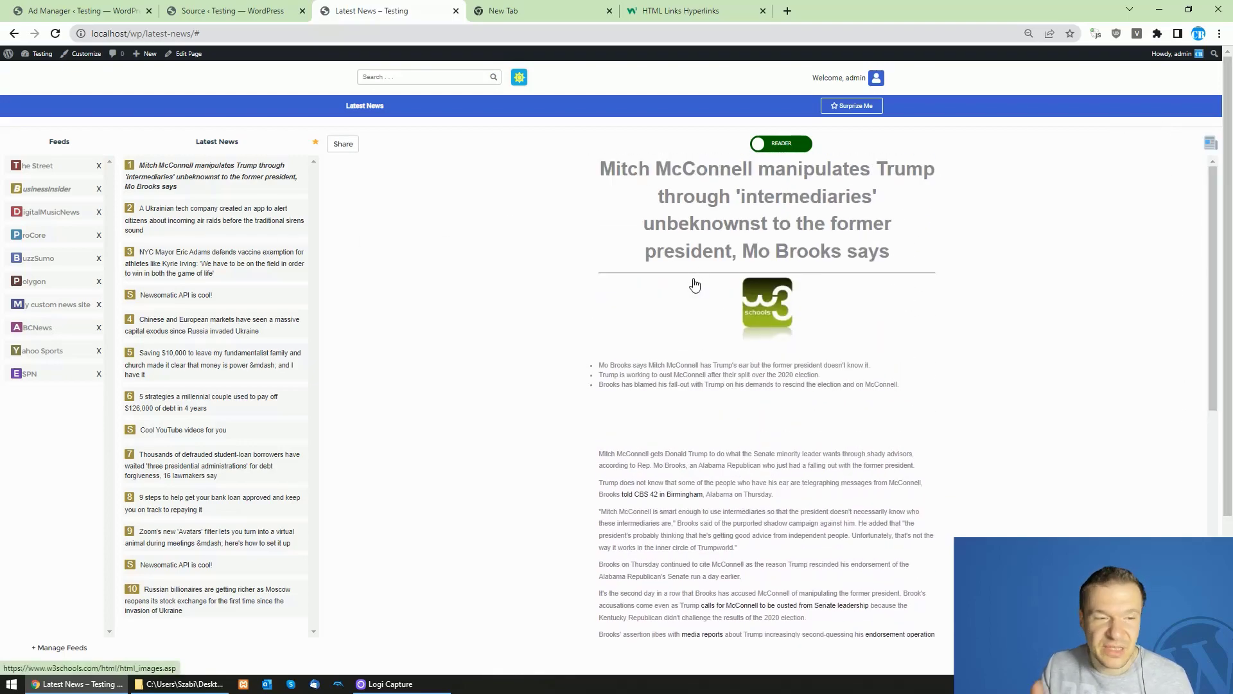
# Step: Open the DigitalMusicNews feed and view its first article in reader and original mode
pyautogui.click(44, 214)
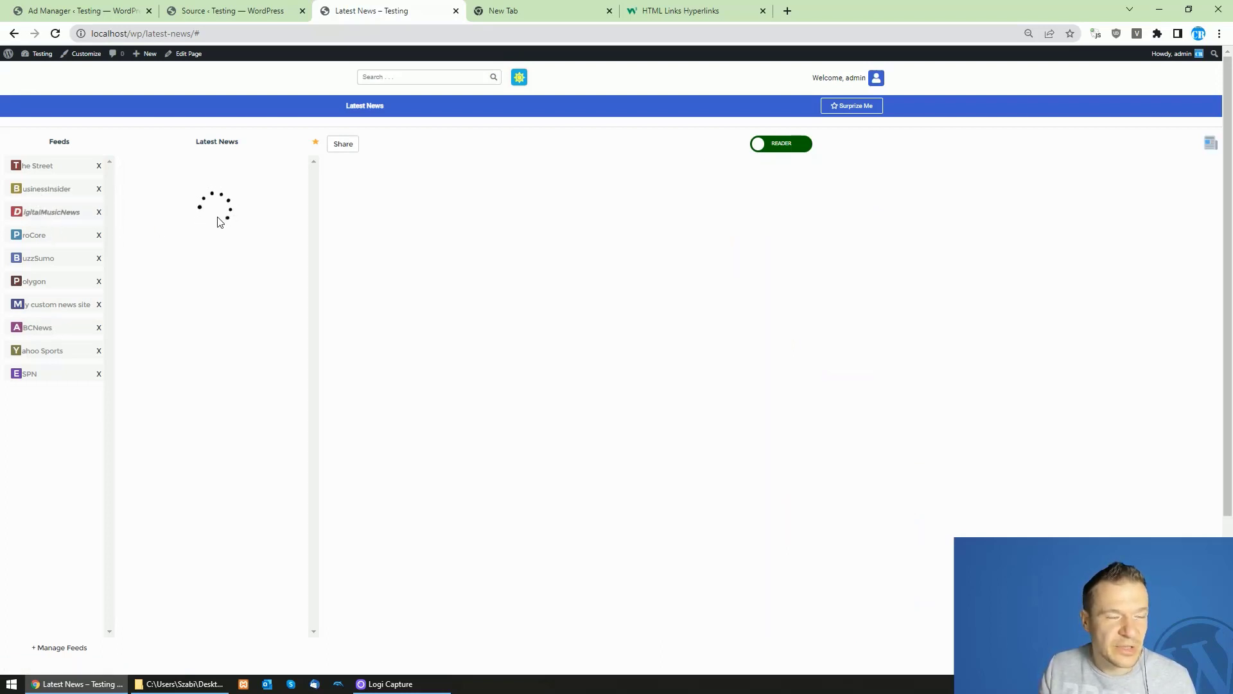
pyautogui.scroll(-1, 755, 549)
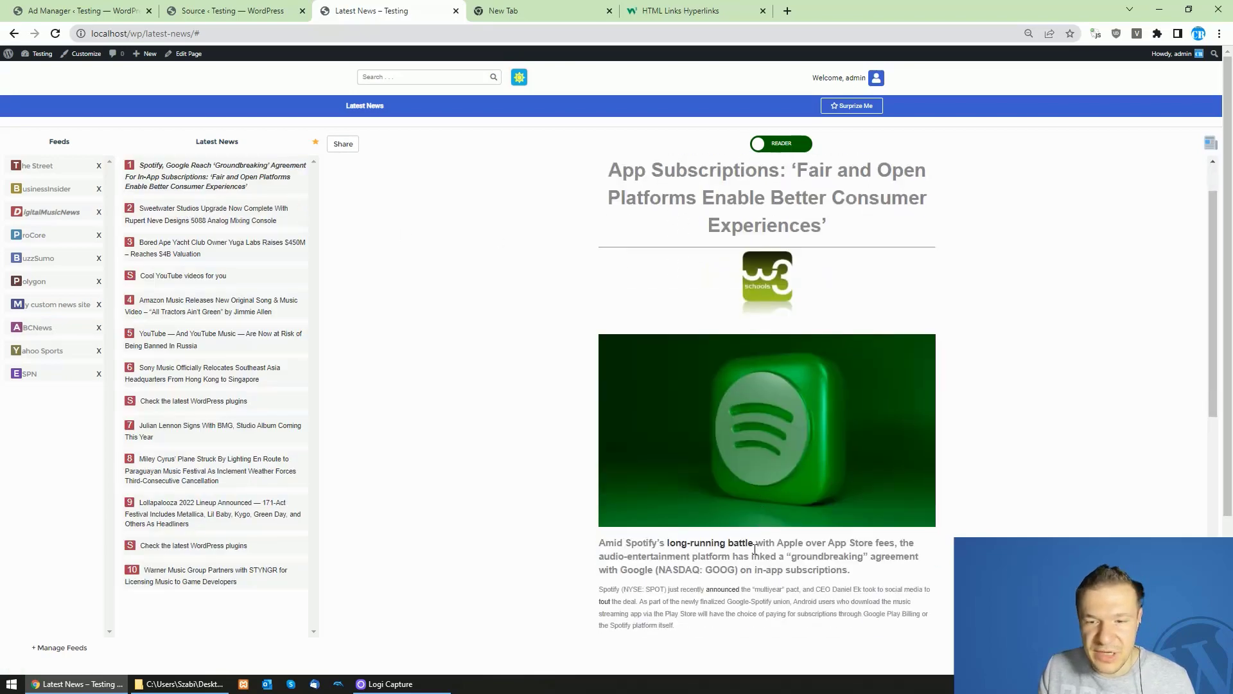
pyautogui.scroll(1, 748, 539)
pyautogui.click(799, 145)
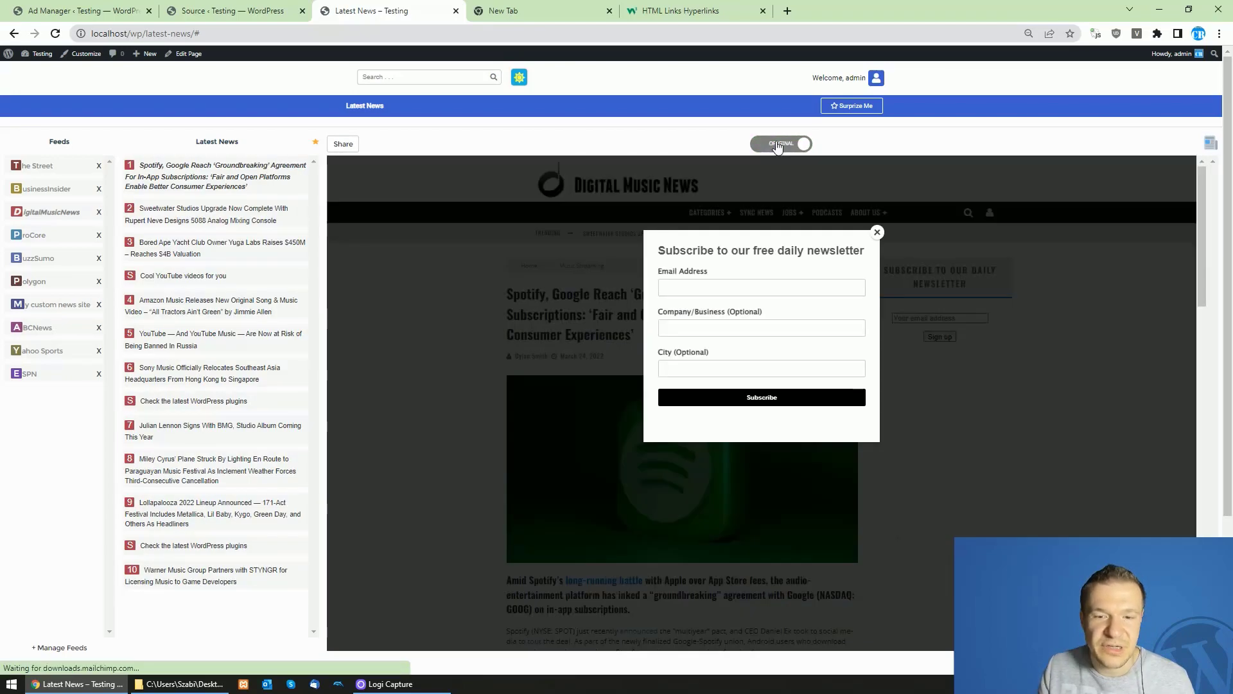
pyautogui.click(782, 144)
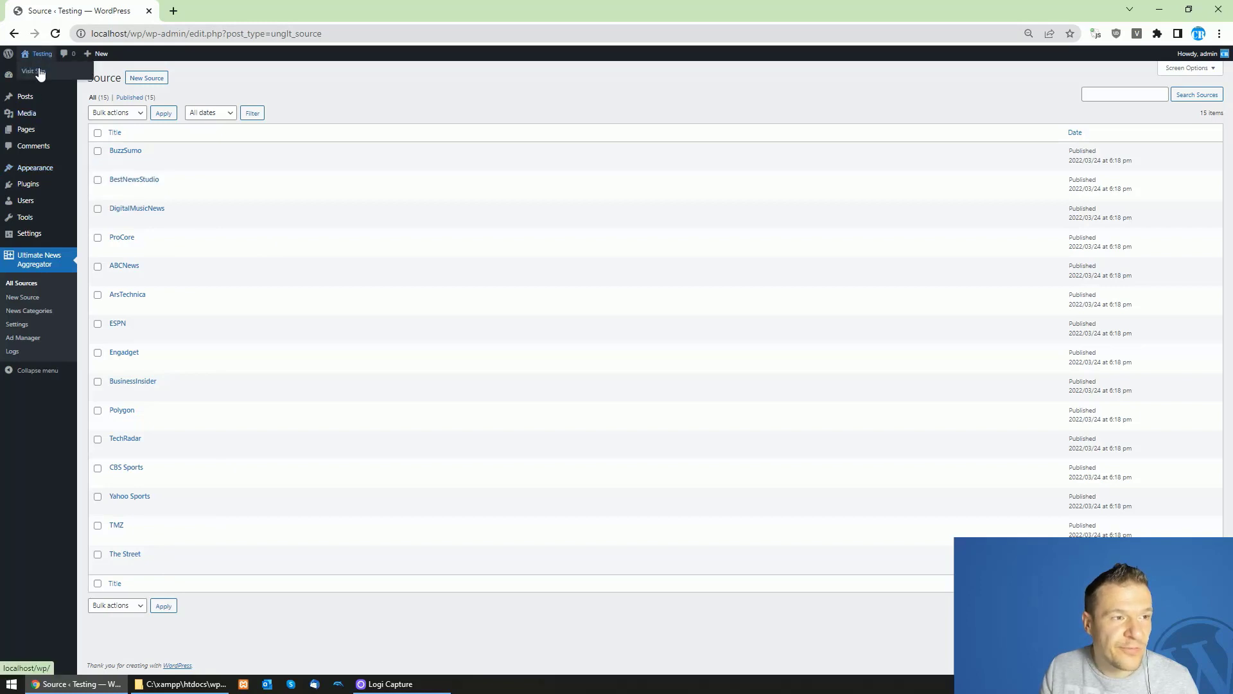
# Step: Open the Latest News page through the permalink in its page editor and copy its web address
pyautogui.click(40, 72)
pyautogui.hotkey('alt', 'Left')
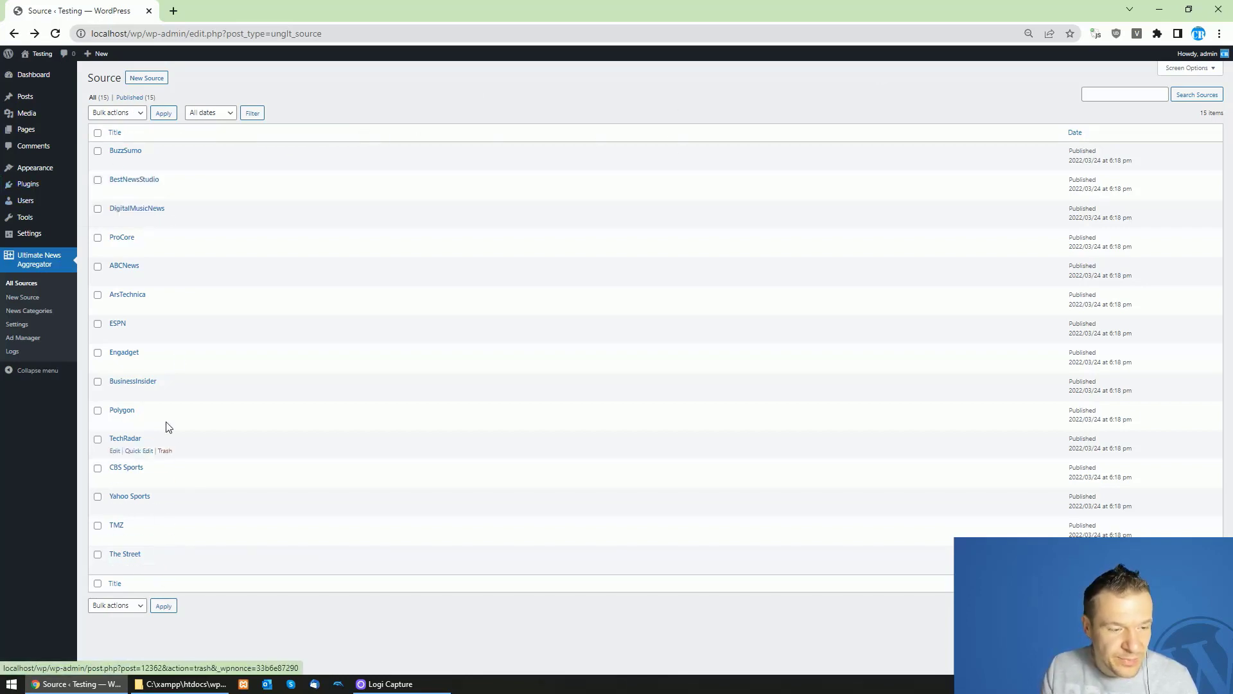
pyautogui.click(26, 129)
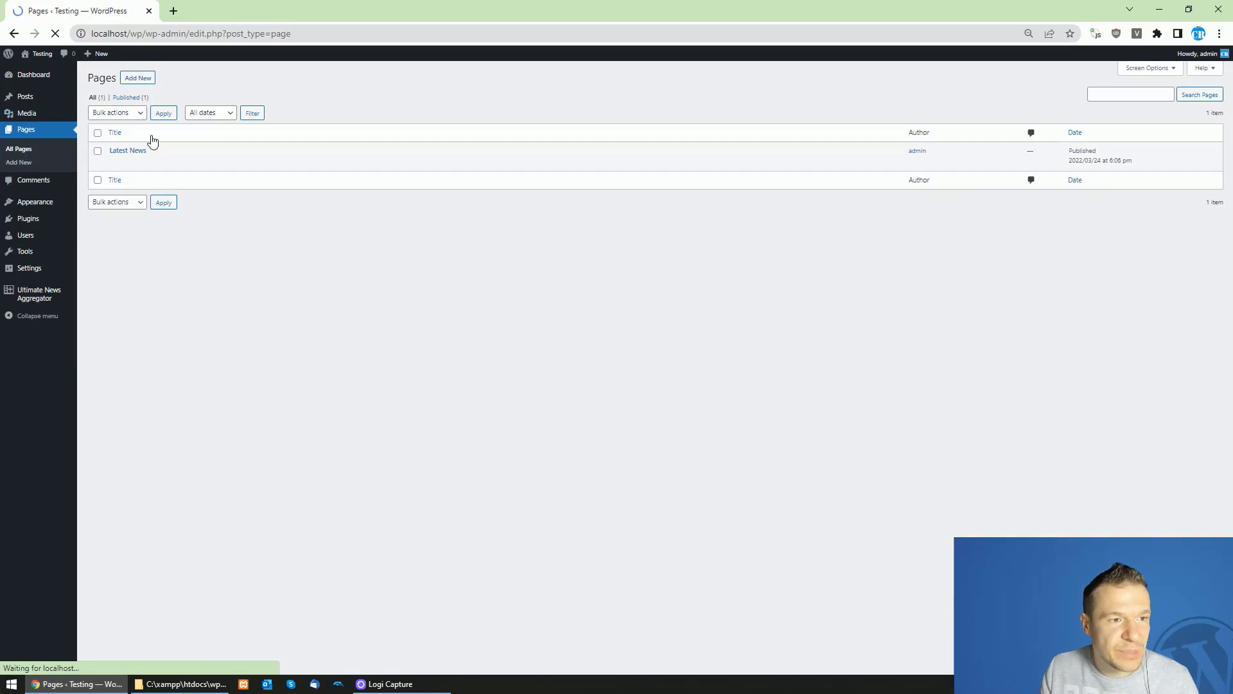
pyautogui.click(122, 153)
pyautogui.click(178, 120)
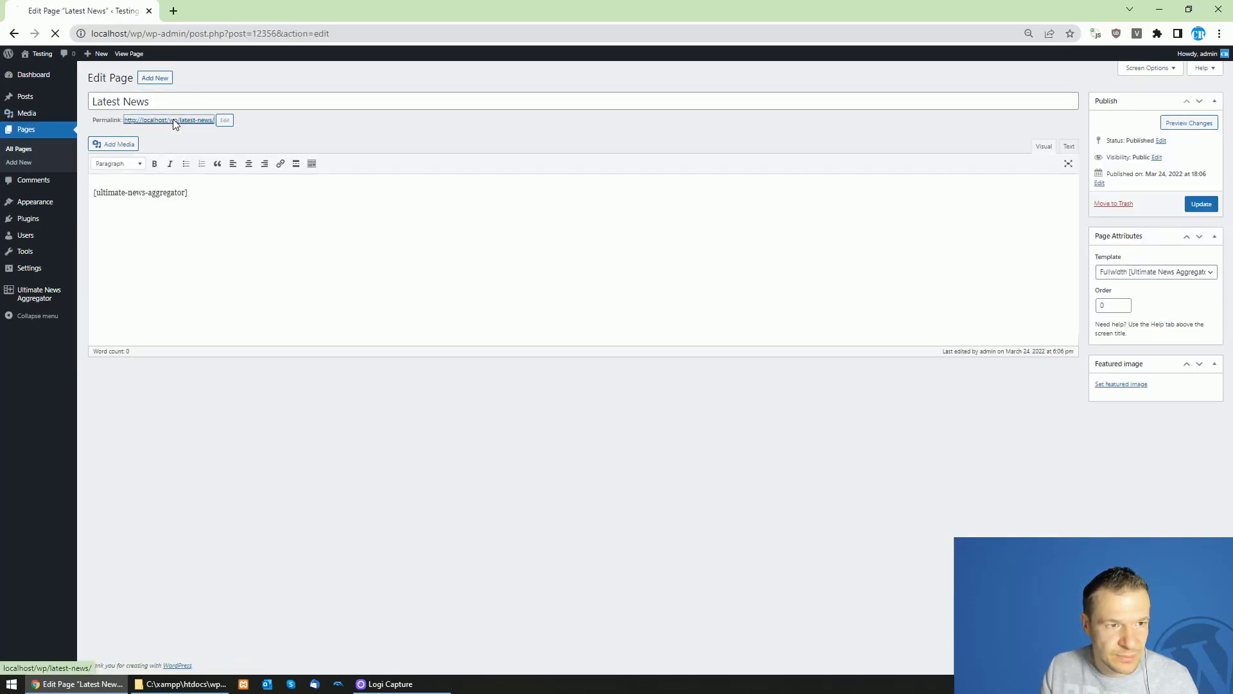
pyautogui.click(223, 38)
pyautogui.hotkey('ctrl', 'c')
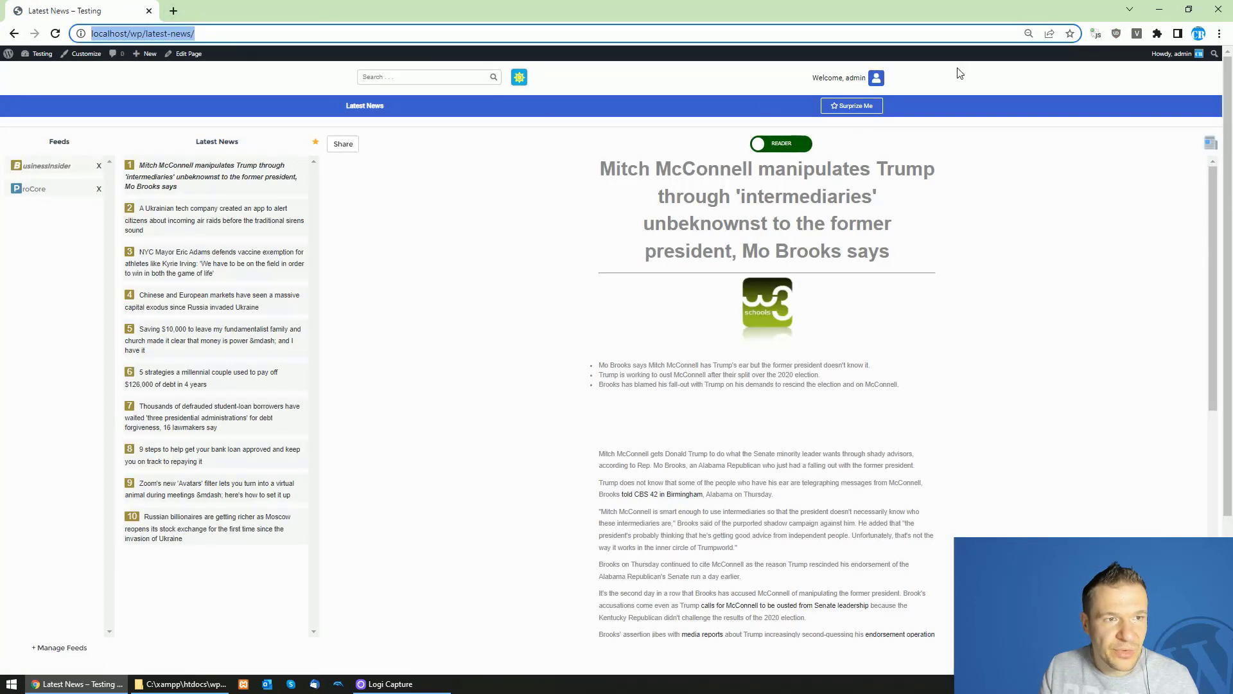
# Step: Load the copied Latest News address in a new Incognito window to view it as a logged-out visitor
pyautogui.click(1217, 34)
pyautogui.click(1086, 82)
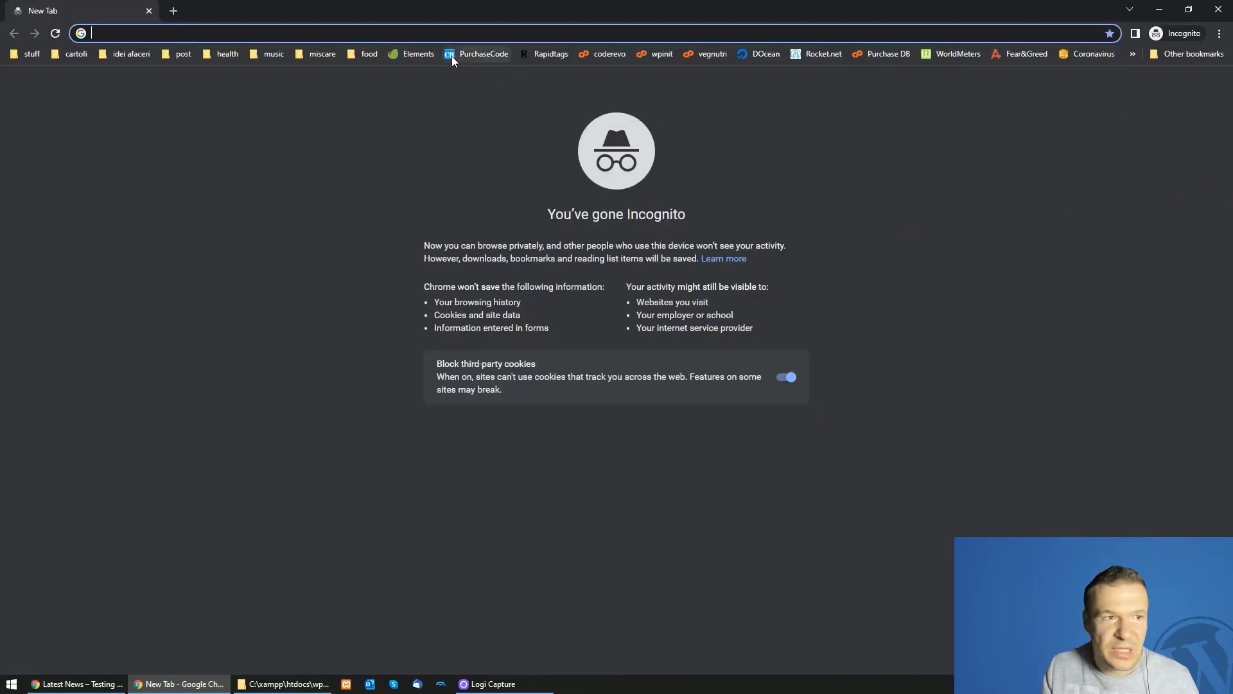
pyautogui.hotkey('ctrl', 'v')
pyautogui.press('Return')
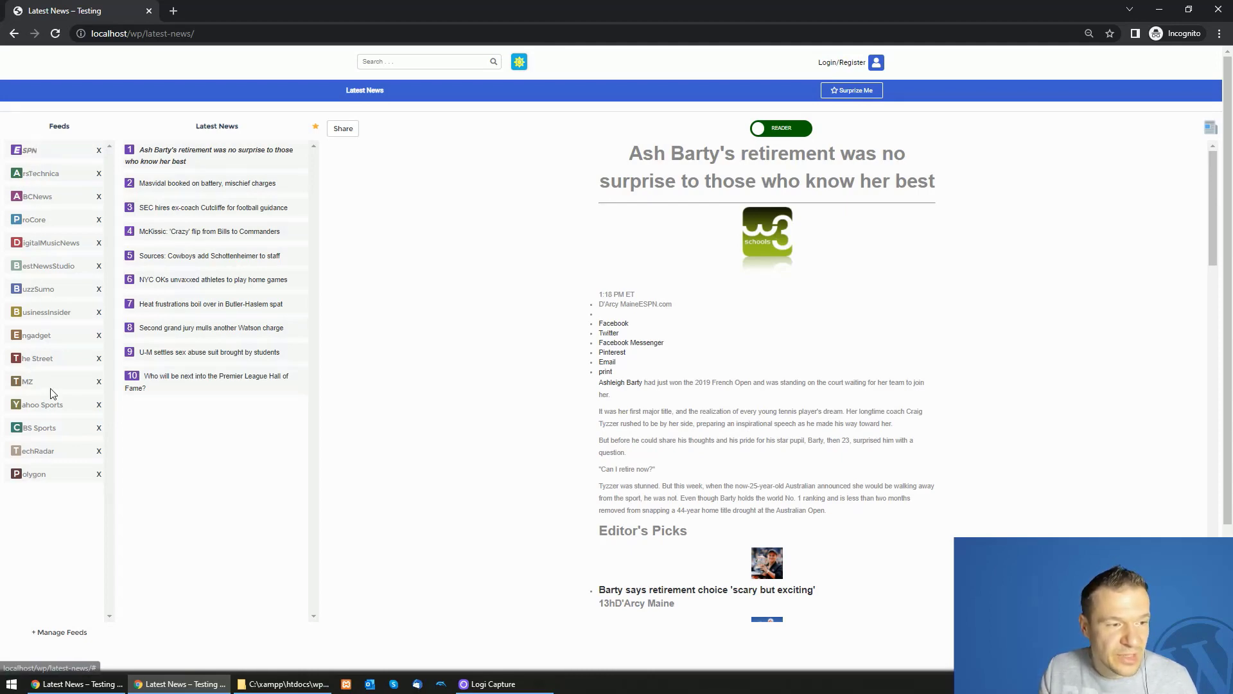
# Step: Return to the logged-in window, open the WordPress dashboard in a new tab, and open the ProCore news source for editing
pyautogui.click(106, 684)
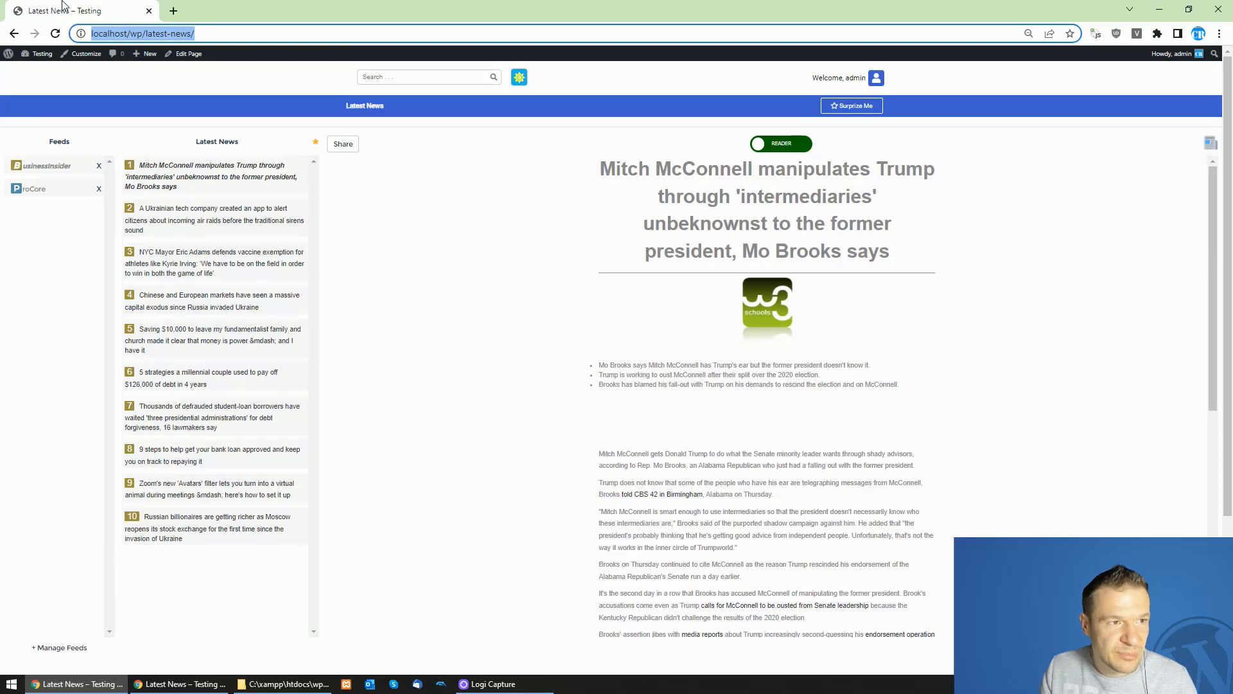
pyautogui.keyDown('ctrl'); pyautogui.keyDown('shift'); pyautogui.click(29, 70); pyautogui.keyUp('shift'); pyautogui.keyUp('ctrl')
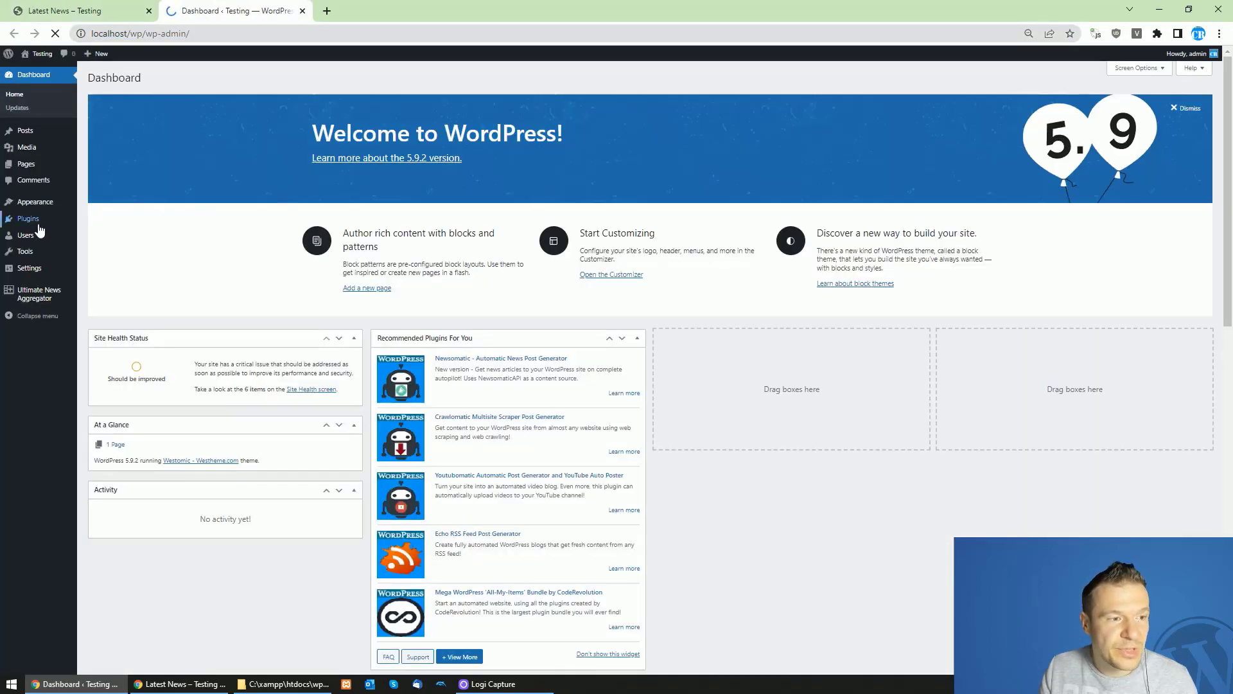
pyautogui.click(42, 294)
pyautogui.click(120, 238)
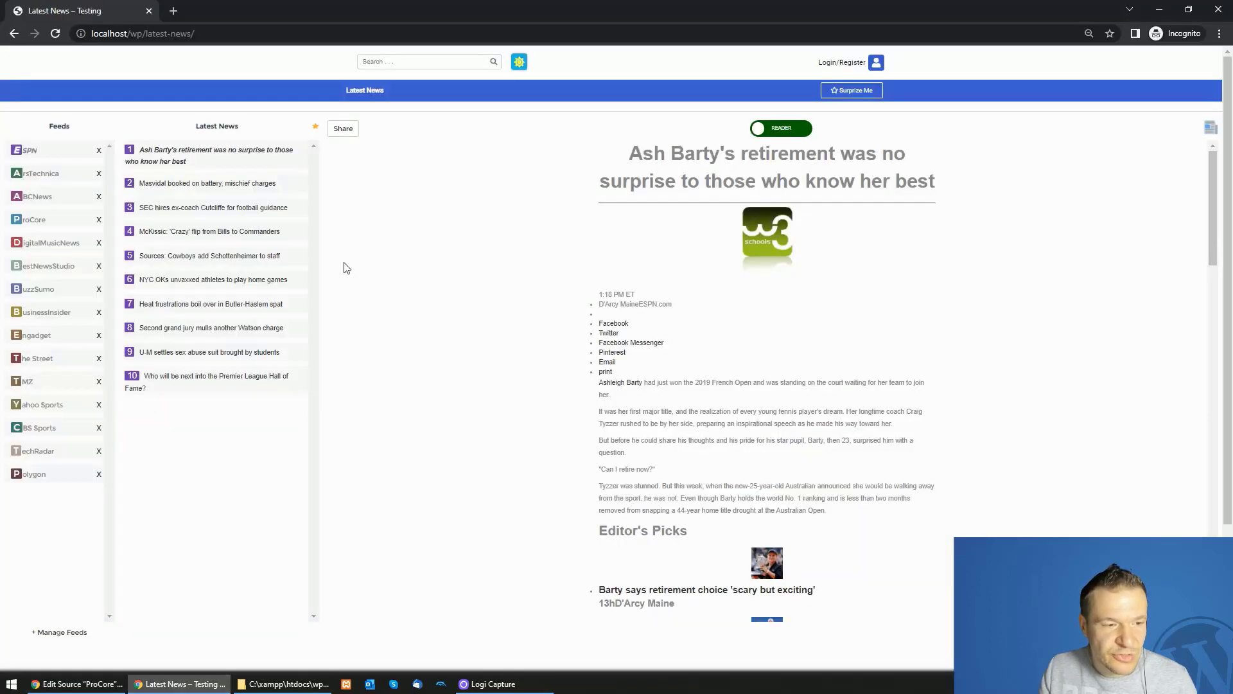
# Step: In the Incognito window, open the ESPN article "Masvidal booked on battery, mischief charges" and test the reader/original switch
pyautogui.click(180, 684)
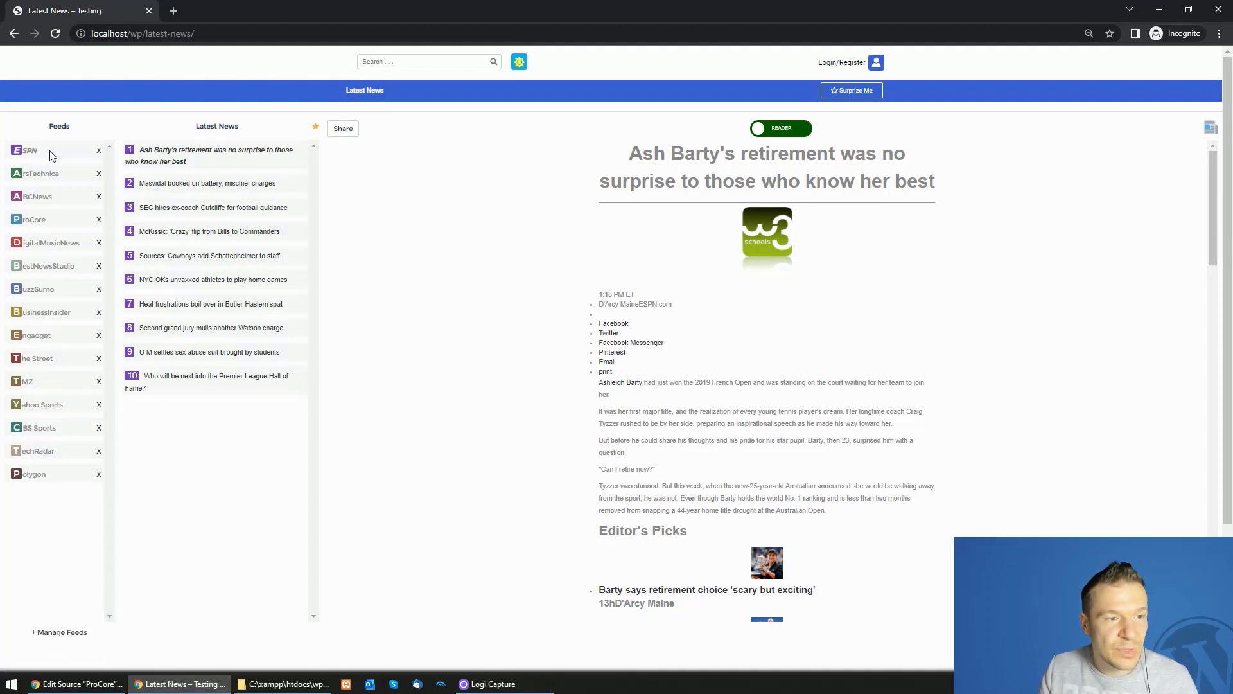
pyautogui.click(208, 194)
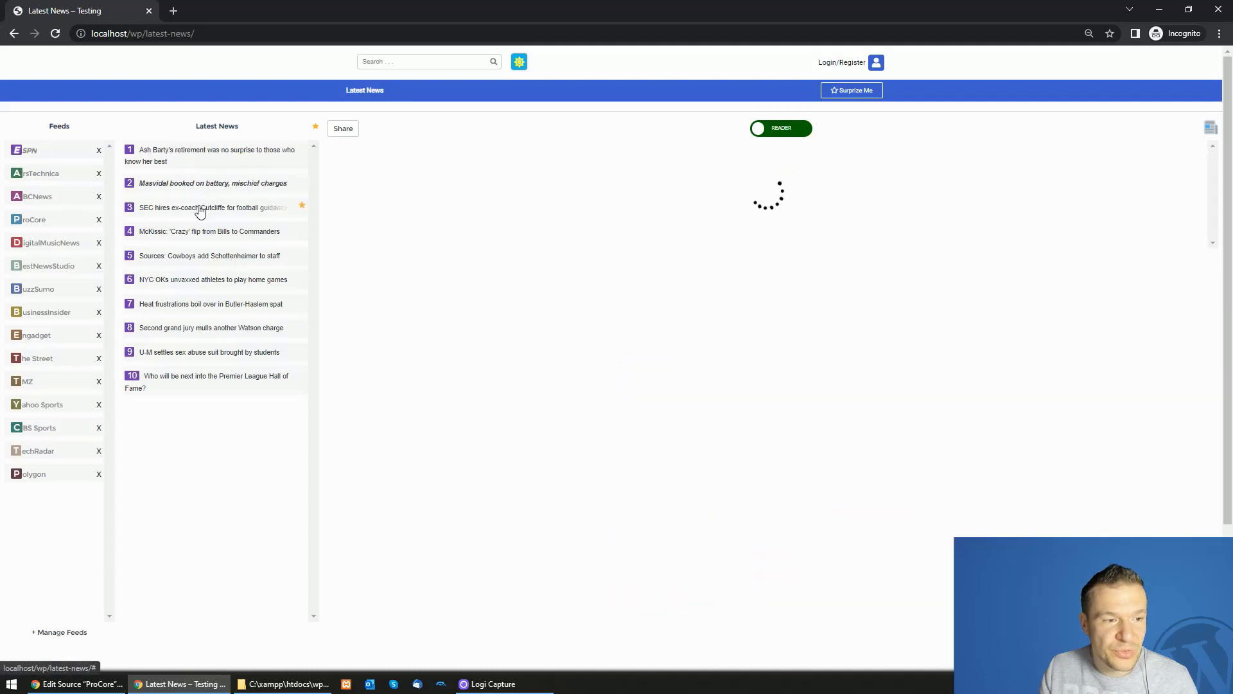
pyautogui.click(759, 130)
pyautogui.click(767, 129)
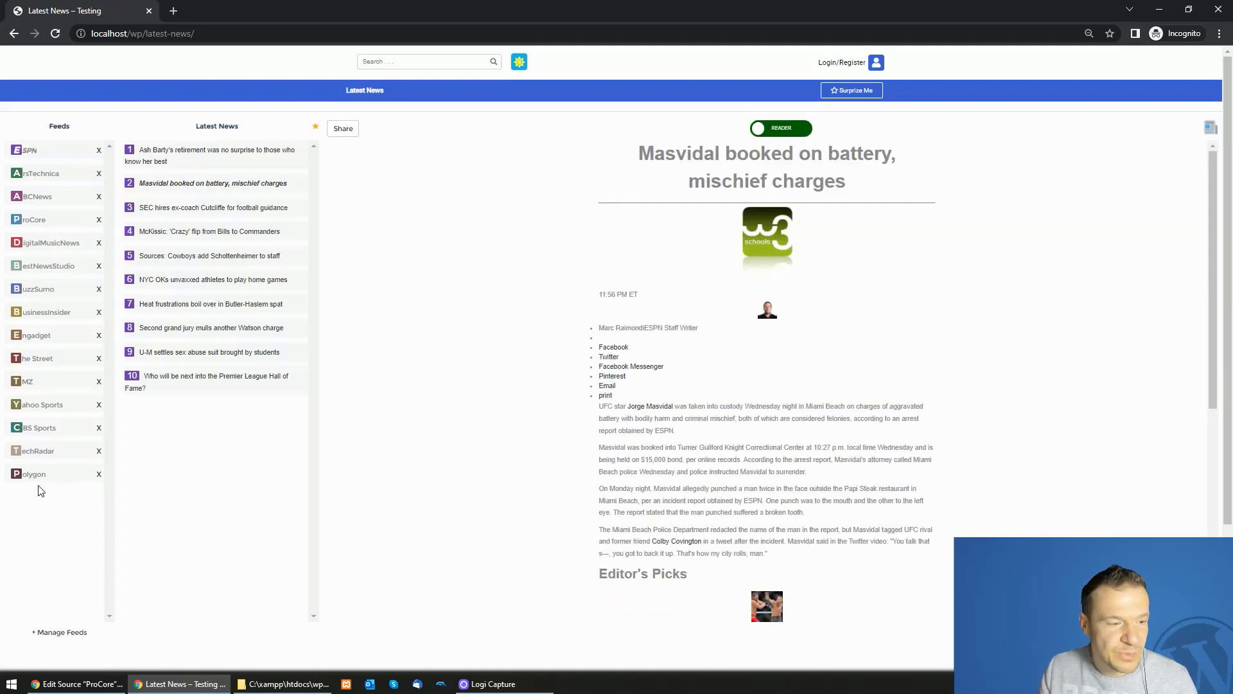
# Step: Try to remove the BusinessInsider source through Manage Feeds while logged out, and close the feed manager
pyautogui.click(58, 632)
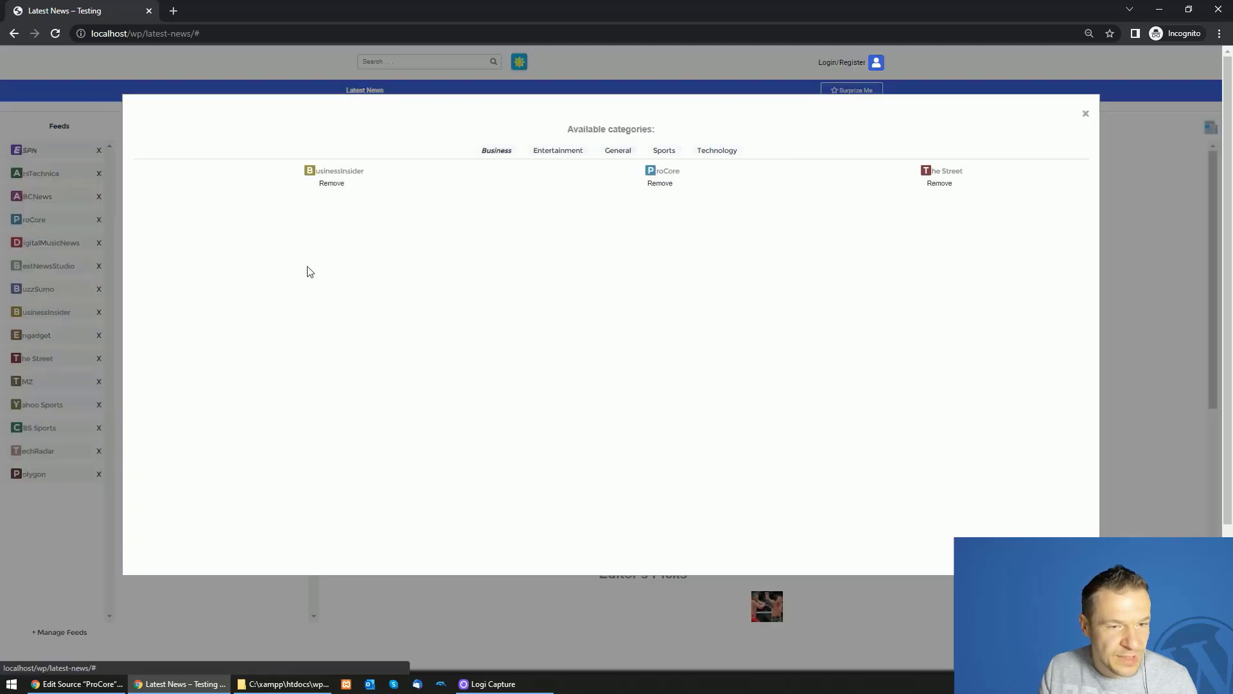
pyautogui.click(333, 184)
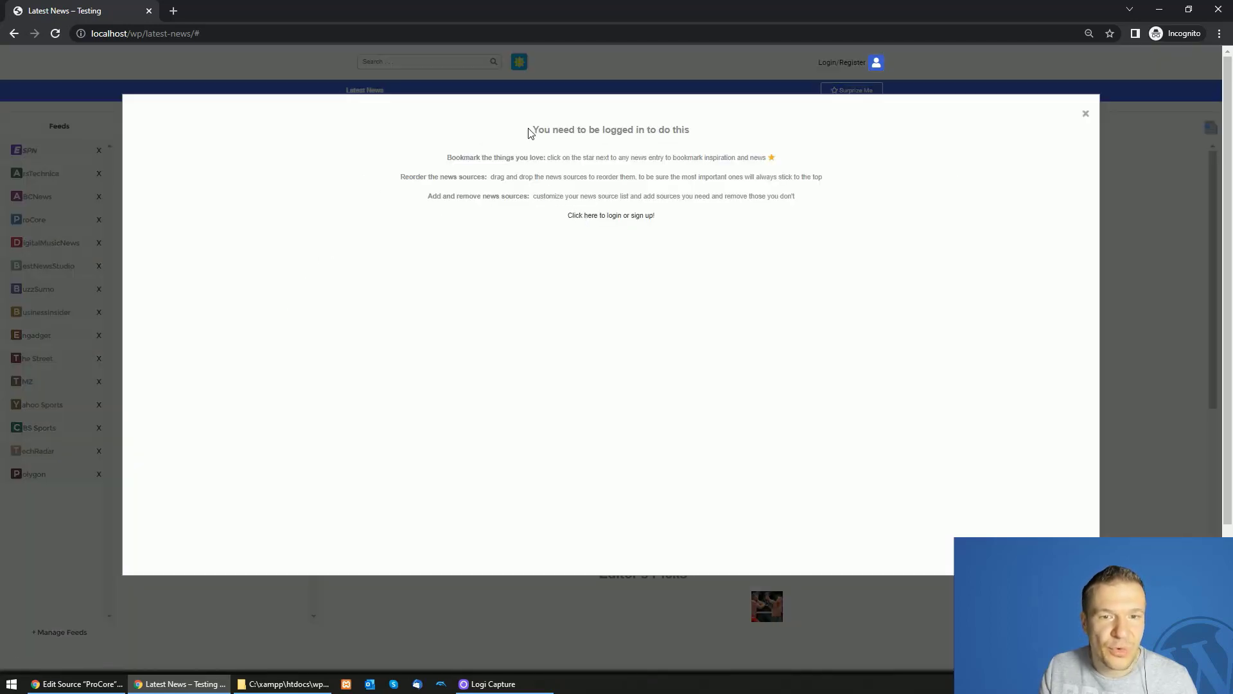
pyautogui.moveTo(538, 132); pyautogui.dragTo(690, 131)
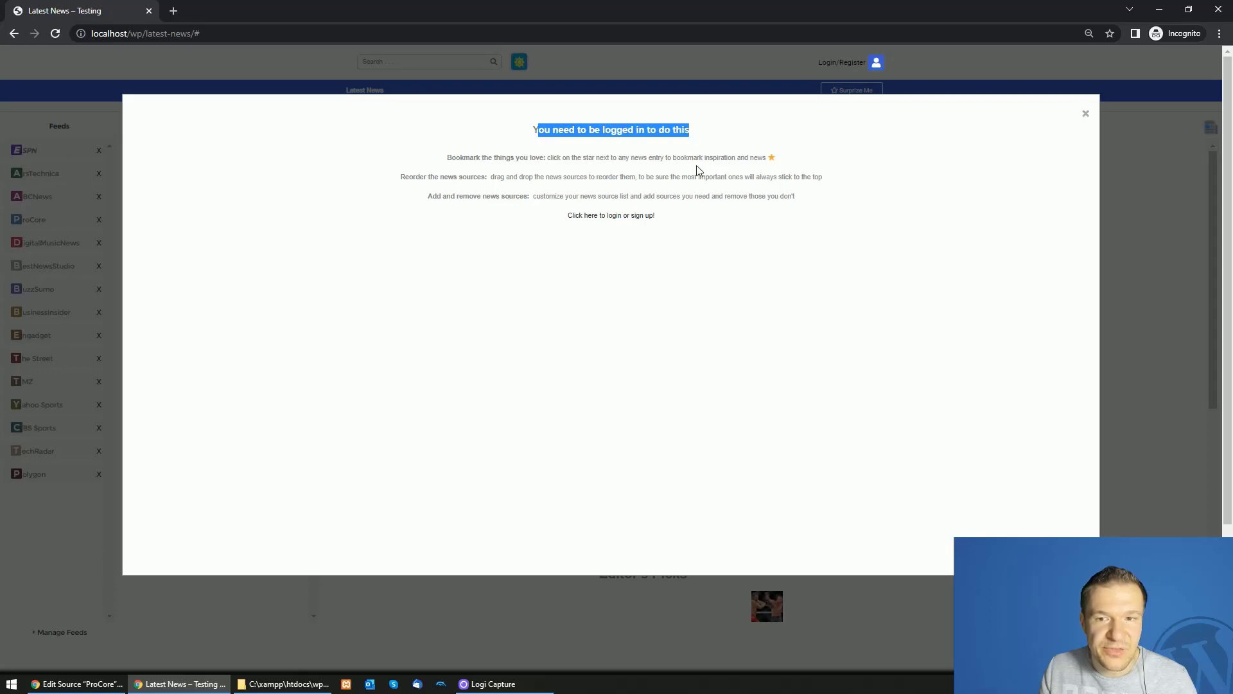
pyautogui.click(706, 172)
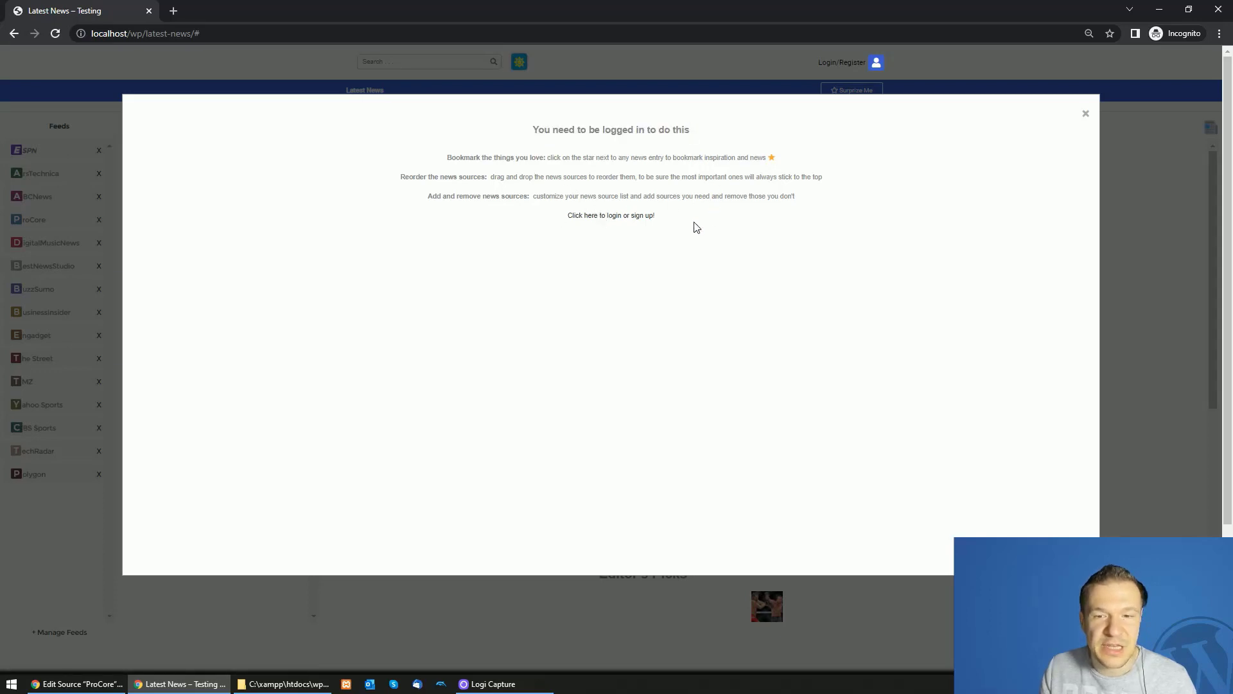
pyautogui.click(1118, 211)
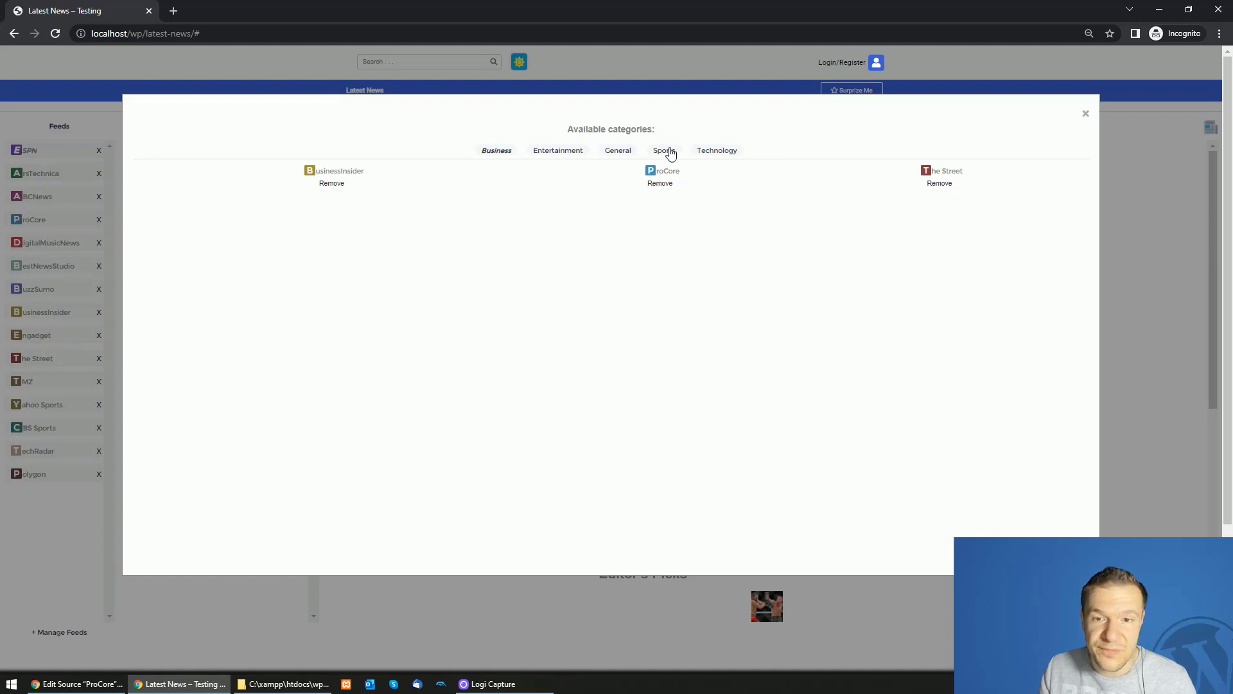
pyautogui.click(1129, 192)
# Step: Try to move the ABCNews feed below Engadget in the feed list while logged out
pyautogui.moveTo(35, 196); pyautogui.dragTo(49, 329)
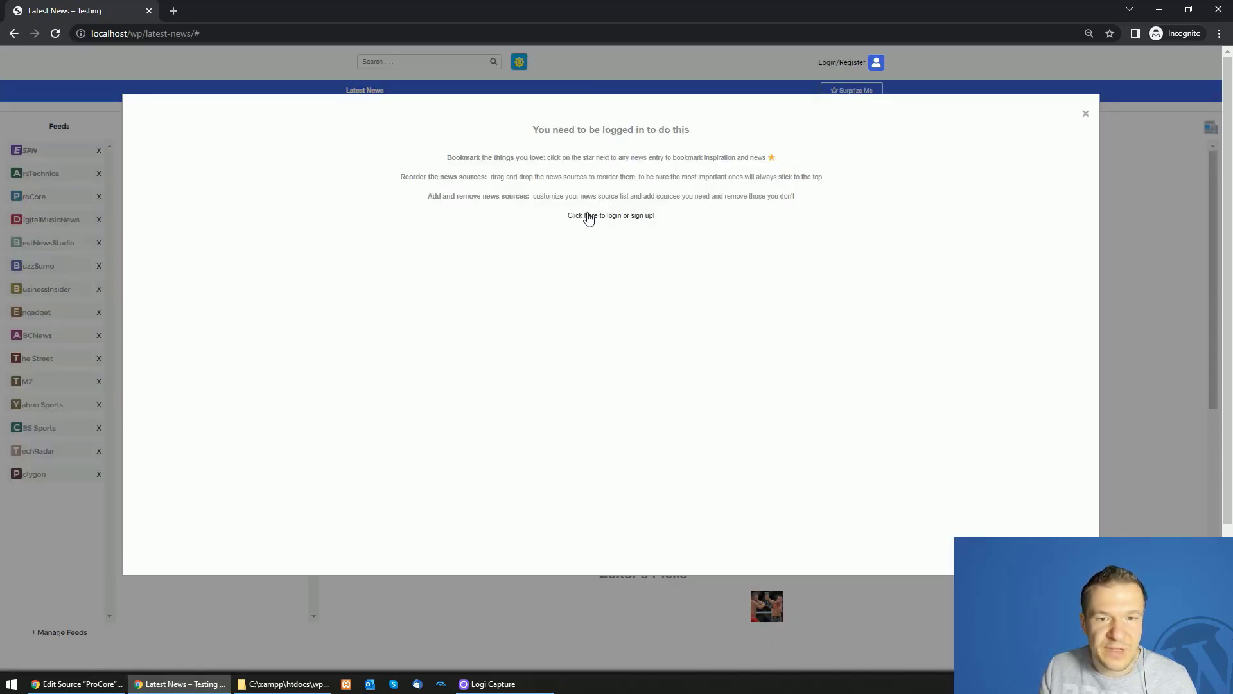
pyautogui.click(1177, 215)
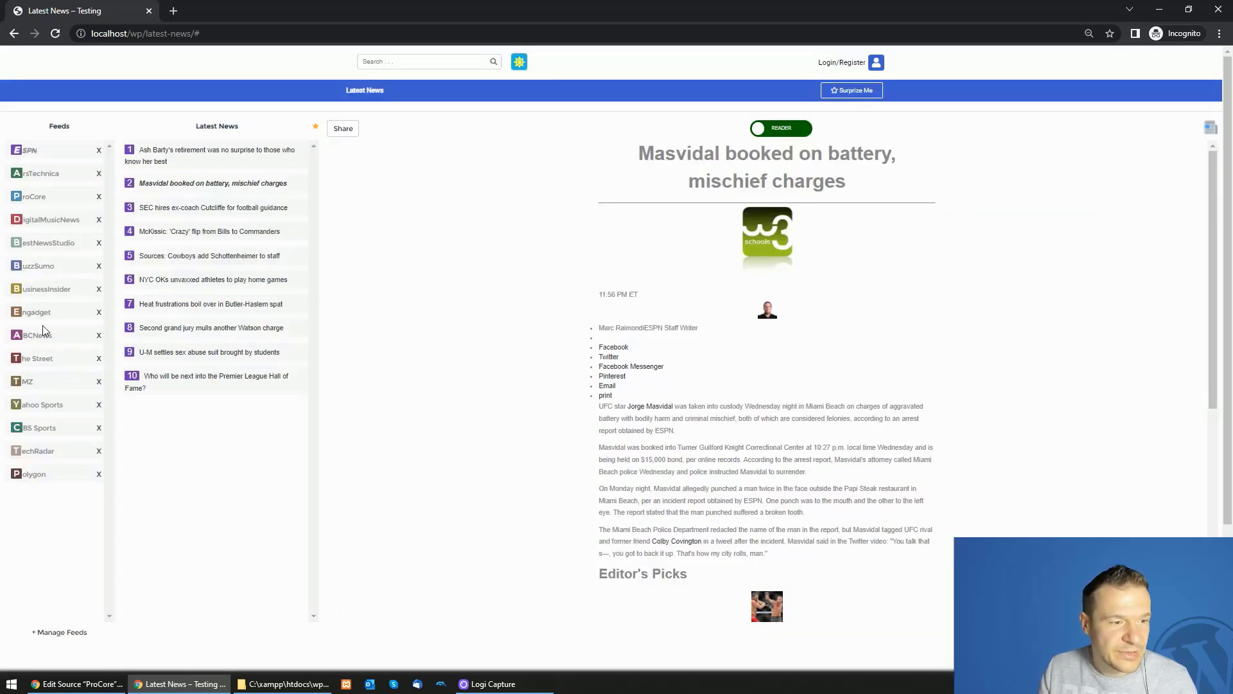
# Step: Open the ABCNews feed, try to bookmark "French firms hesitate amid growing pressure to leave Russia" while logged out, and dismiss the login notice
pyautogui.click(31, 340)
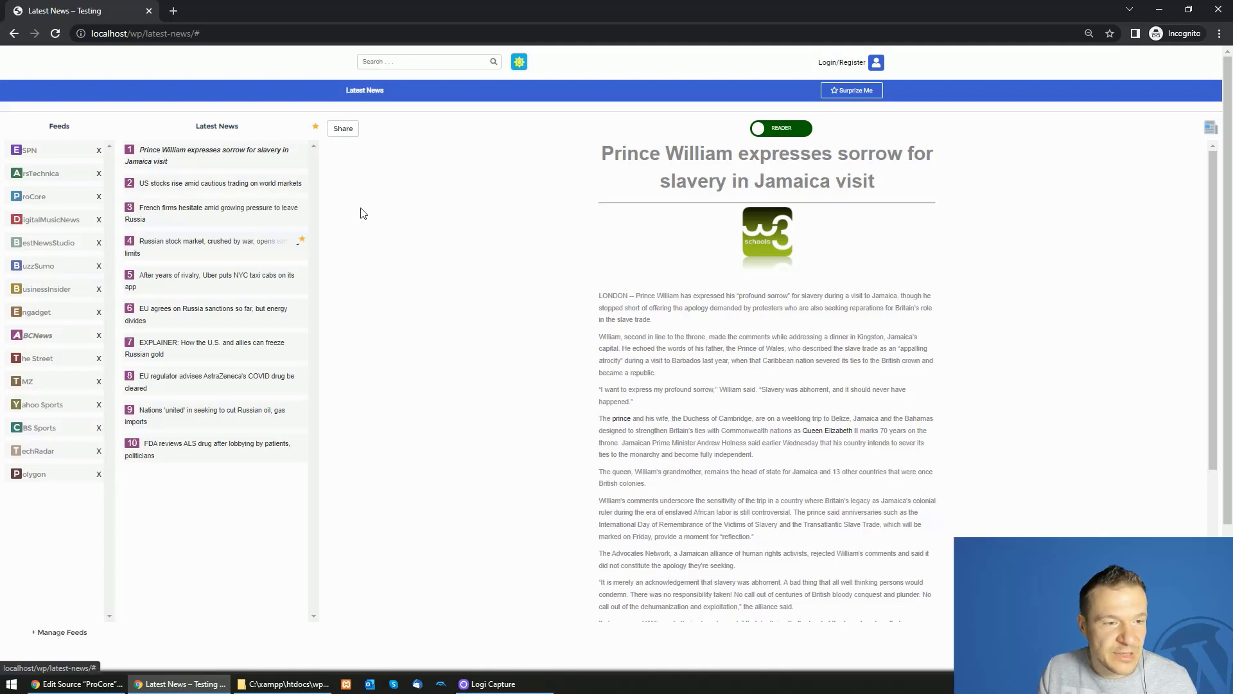
pyautogui.click(302, 207)
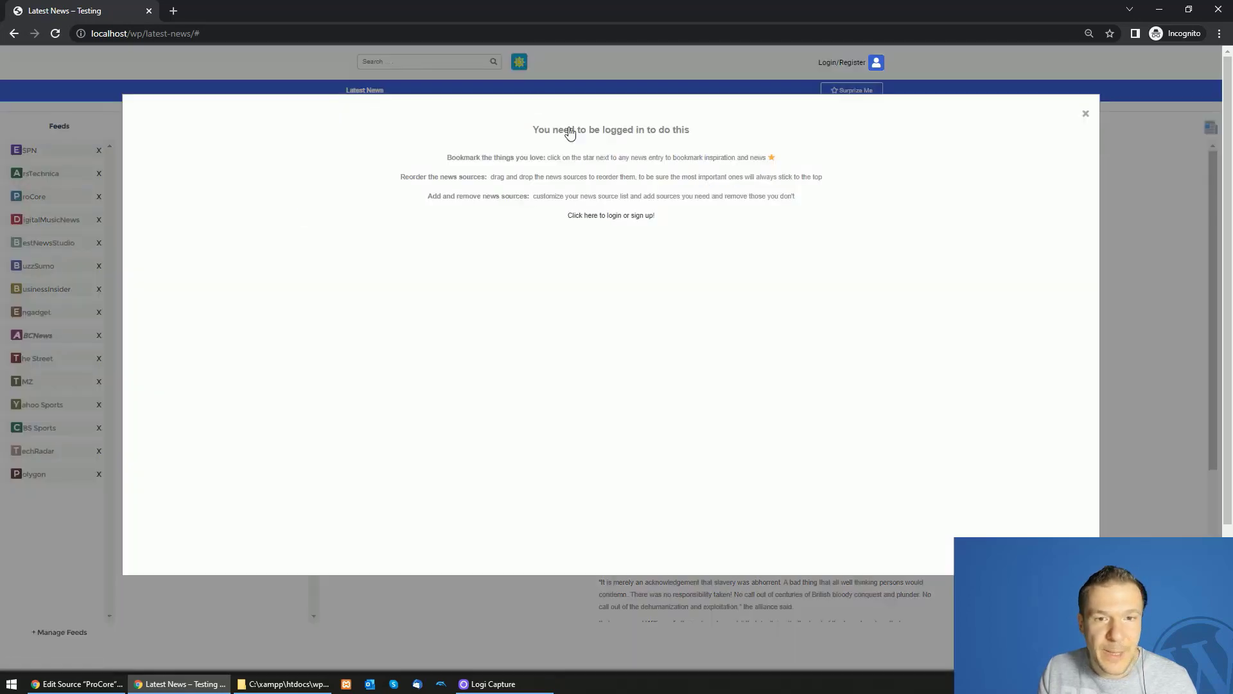
pyautogui.click(1139, 223)
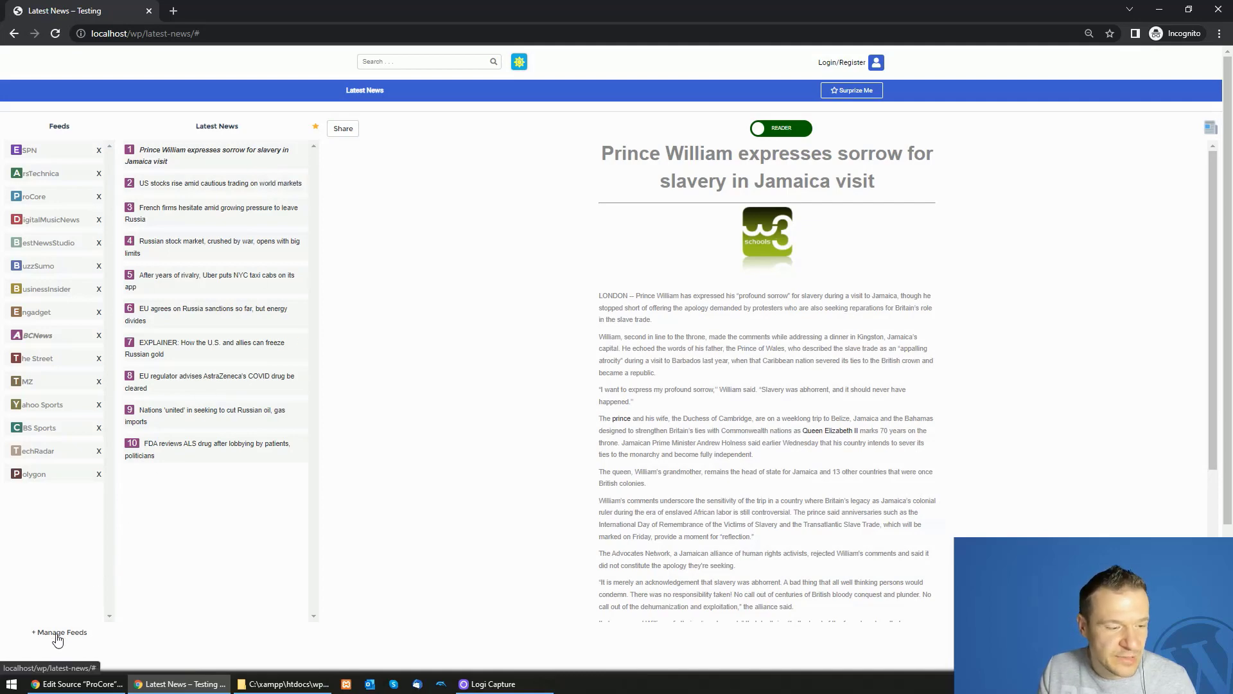
# Step: Try to move the TechRadar feed between BusinessInsider and Engadget while logged out, and dismiss the login notice
pyautogui.moveTo(45, 457); pyautogui.dragTo(32, 301)
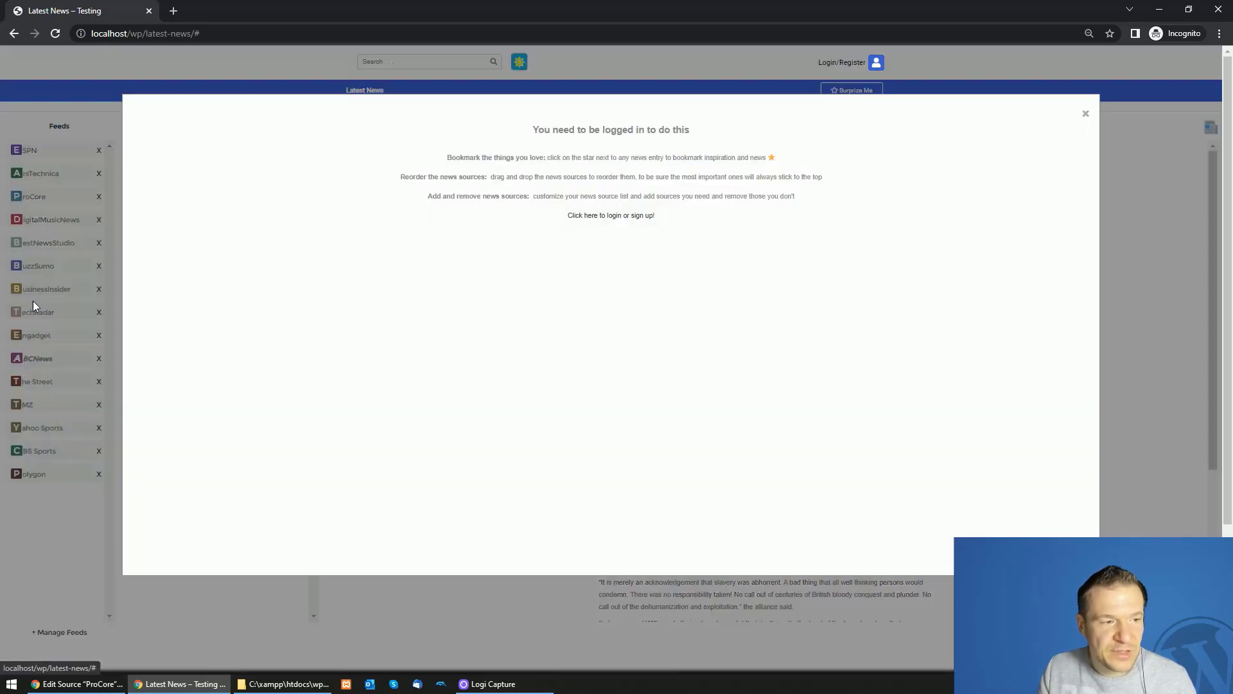
pyautogui.click(1167, 190)
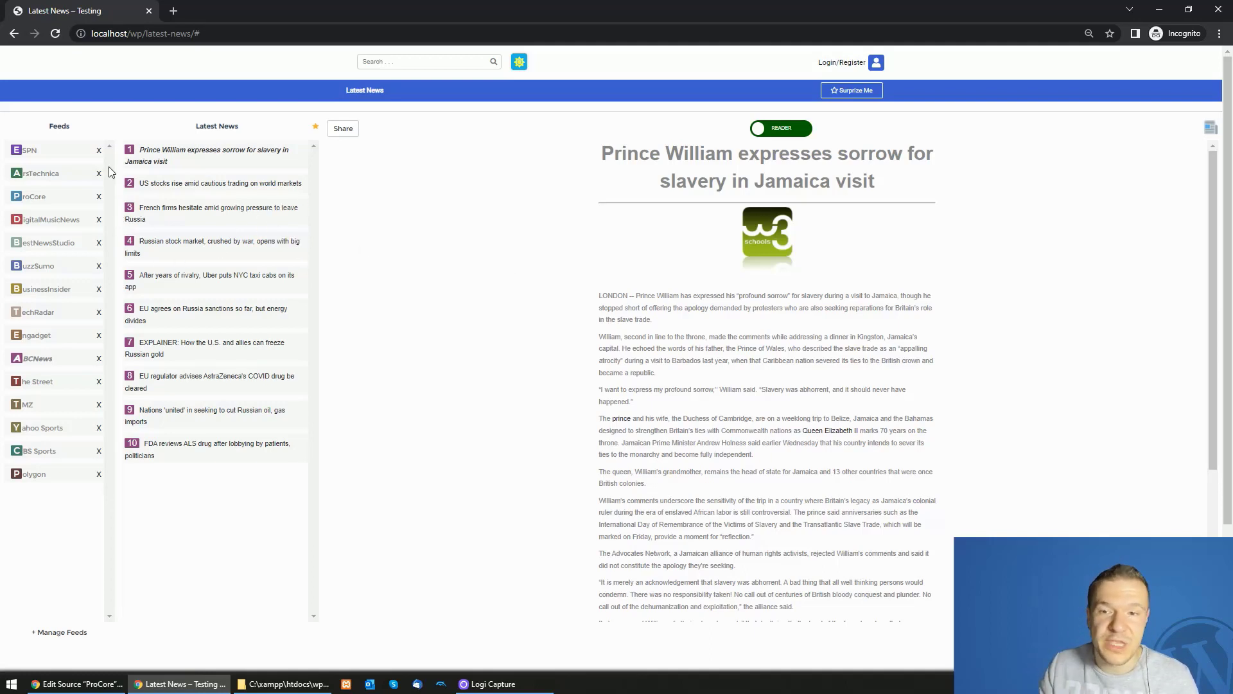
pyautogui.moveTo(145, 162)
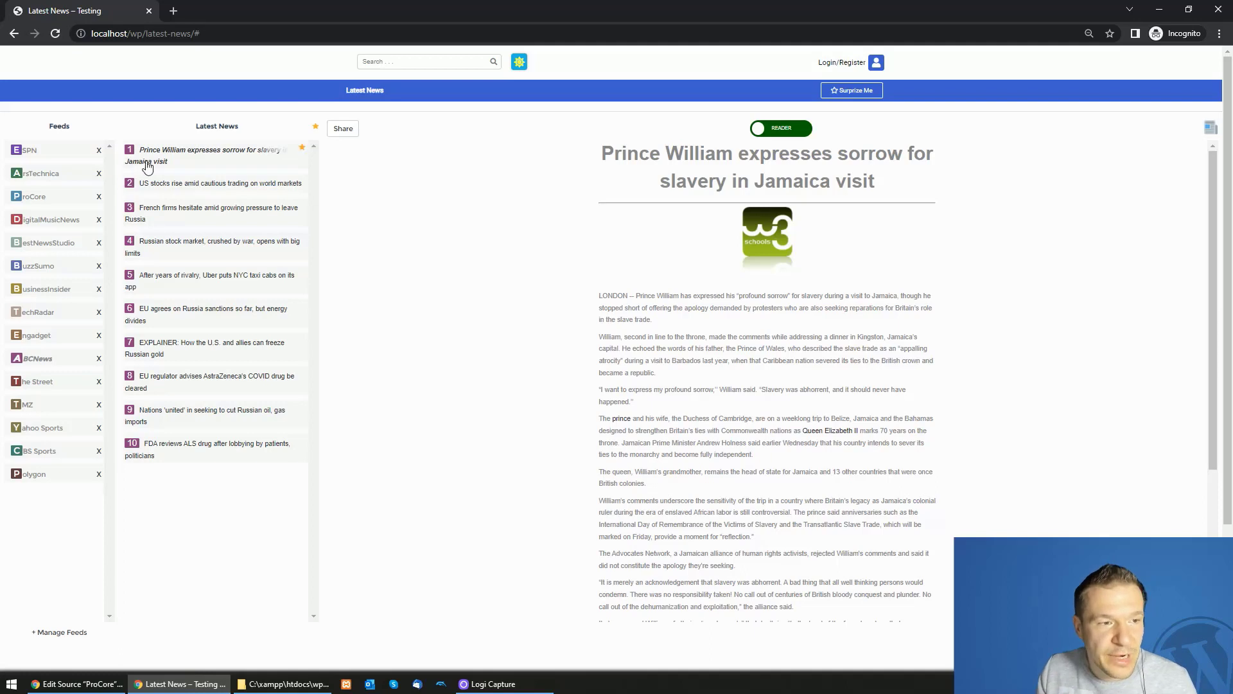